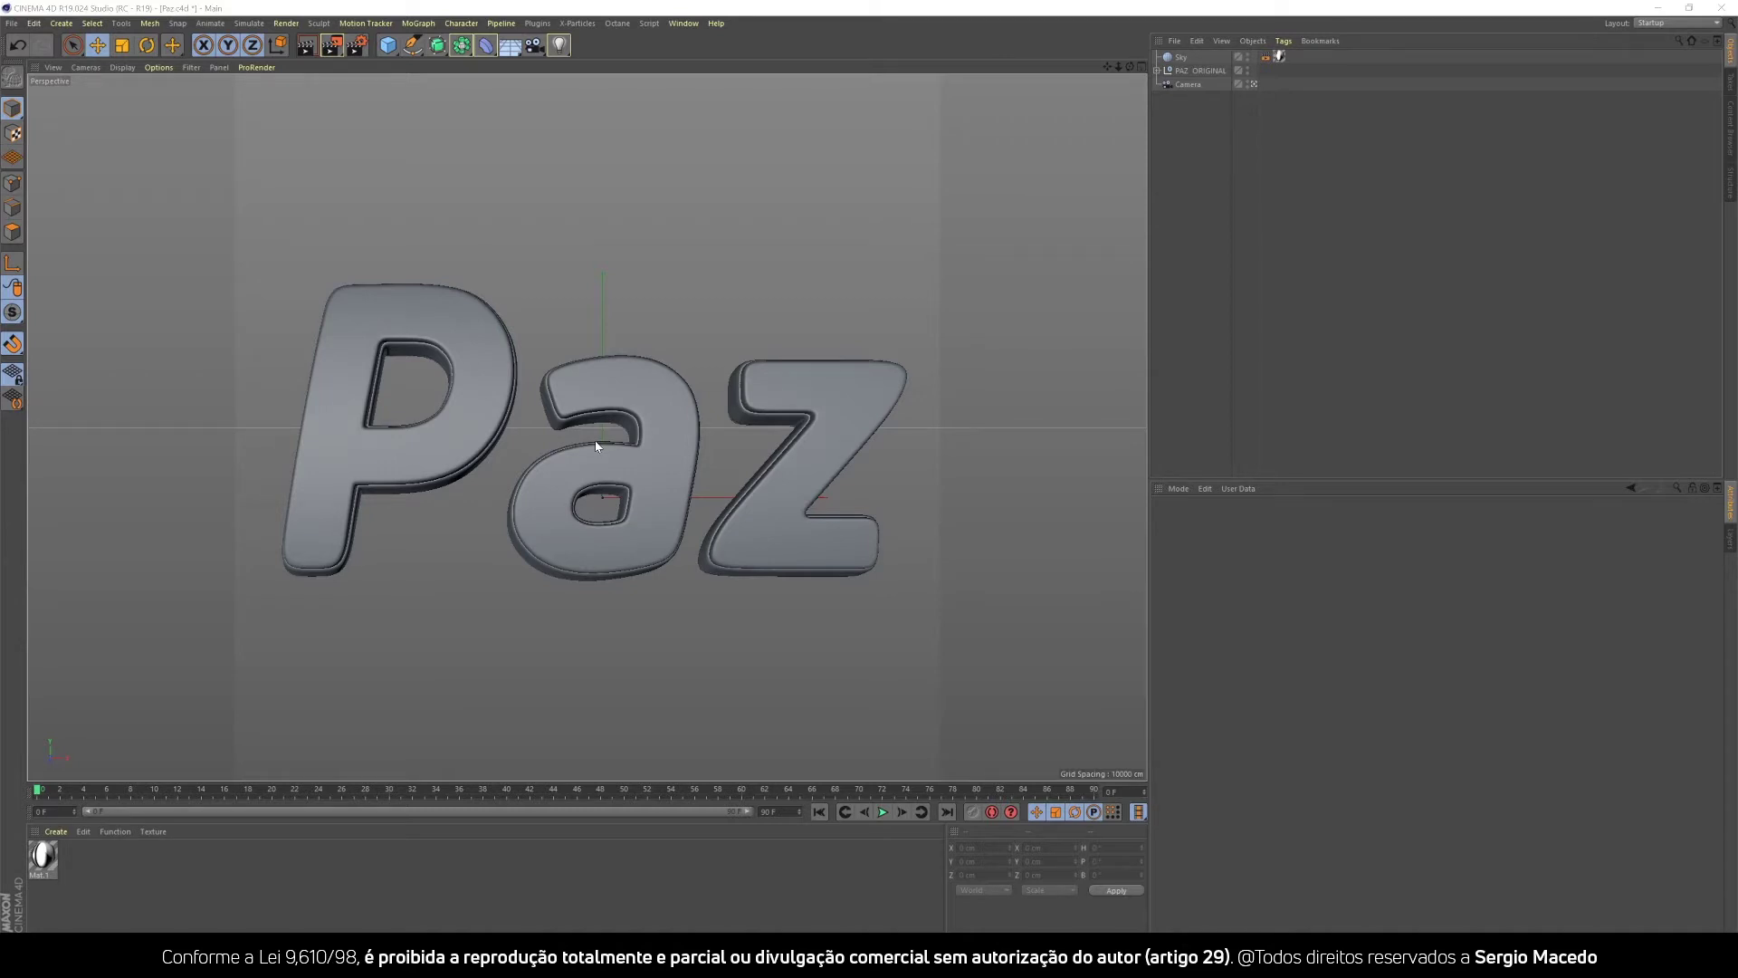
Paste the copied blue material into the scene and preview-render the Paz text.
key(ctrl+v)
click(235, 900)
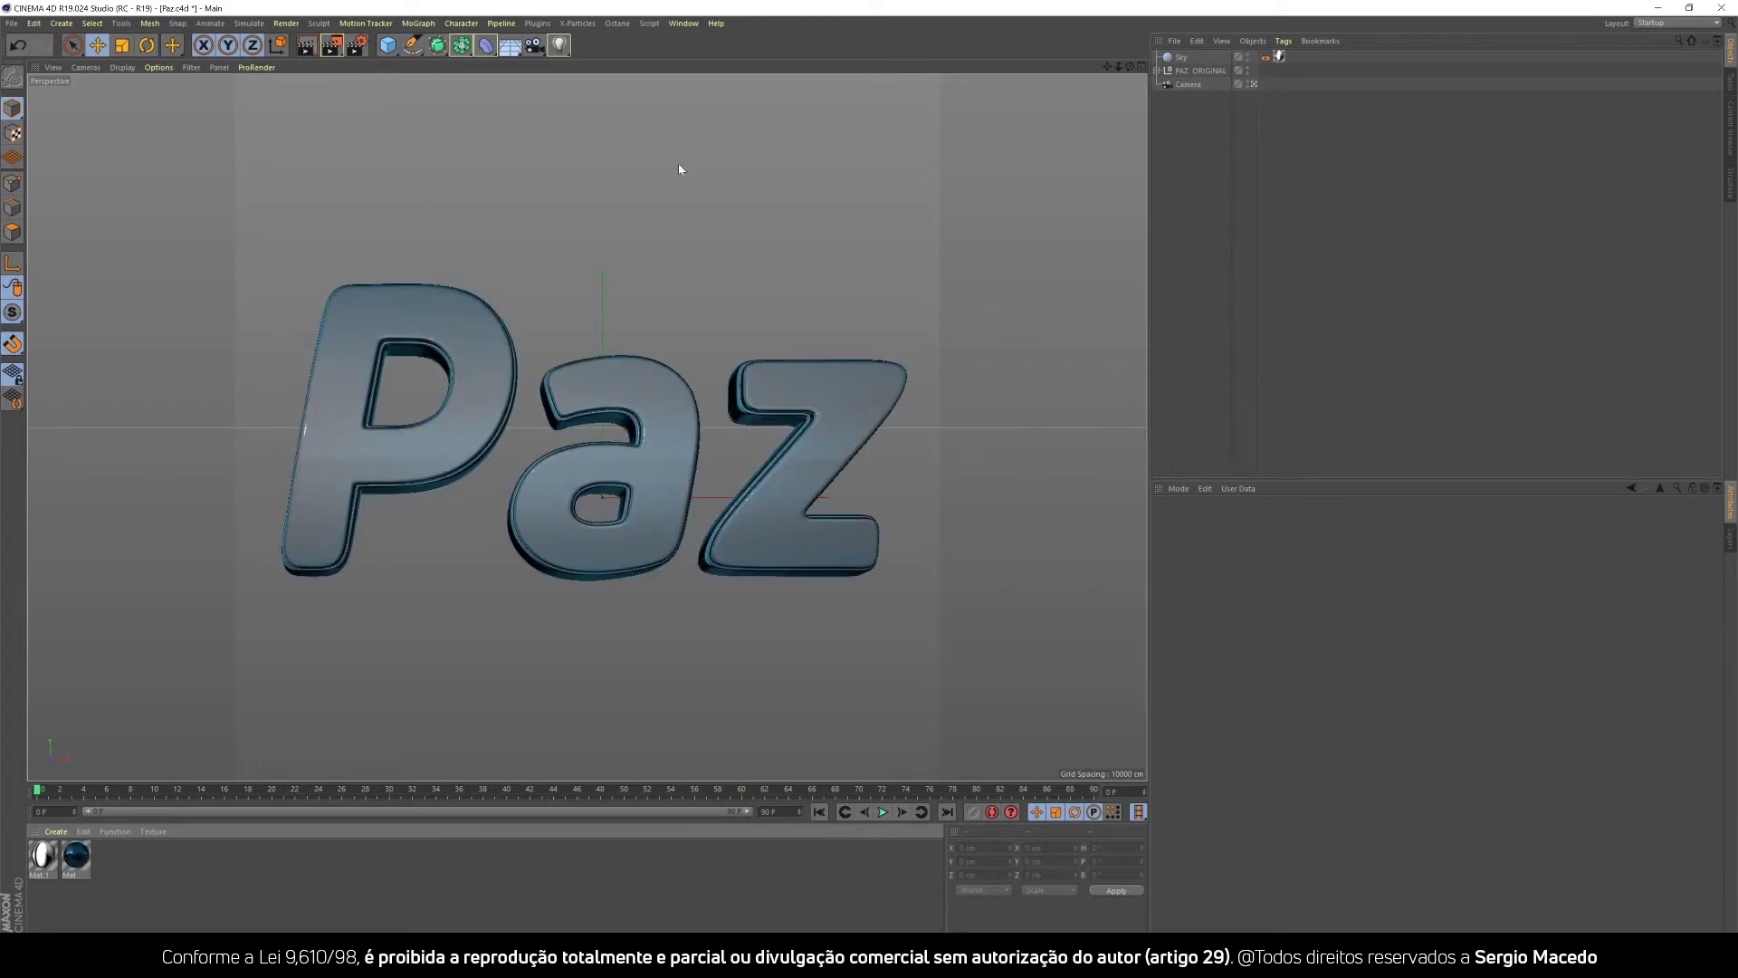
click(304, 47)
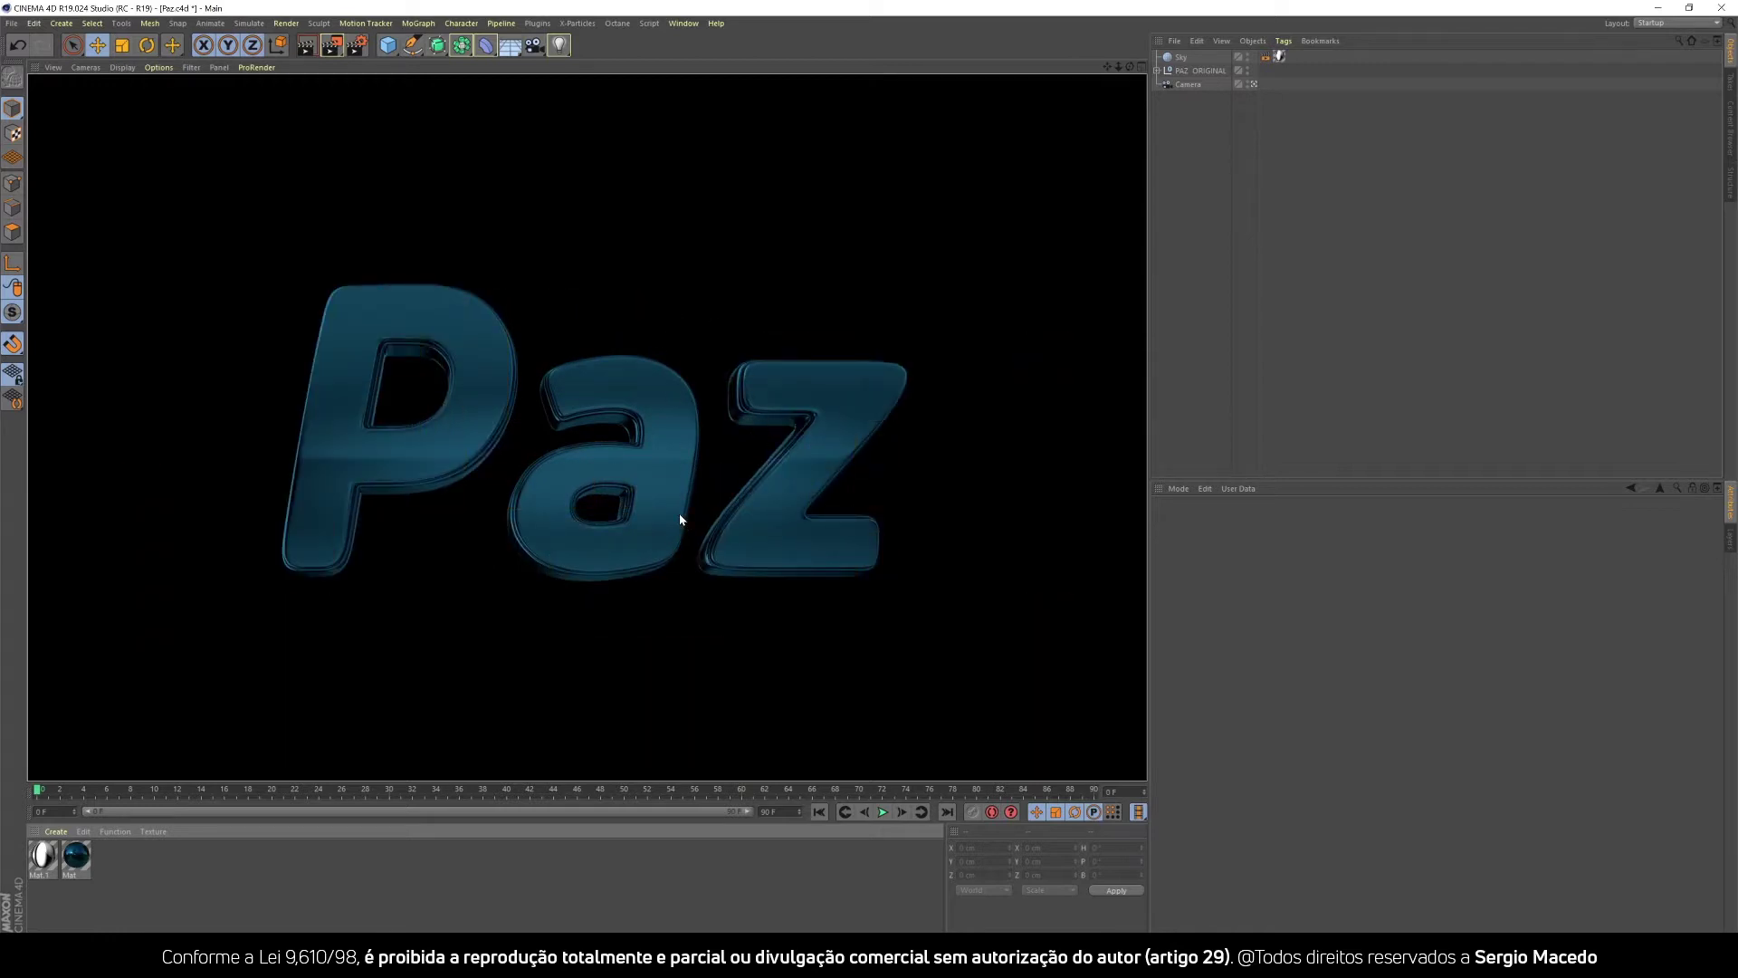
click(148, 865)
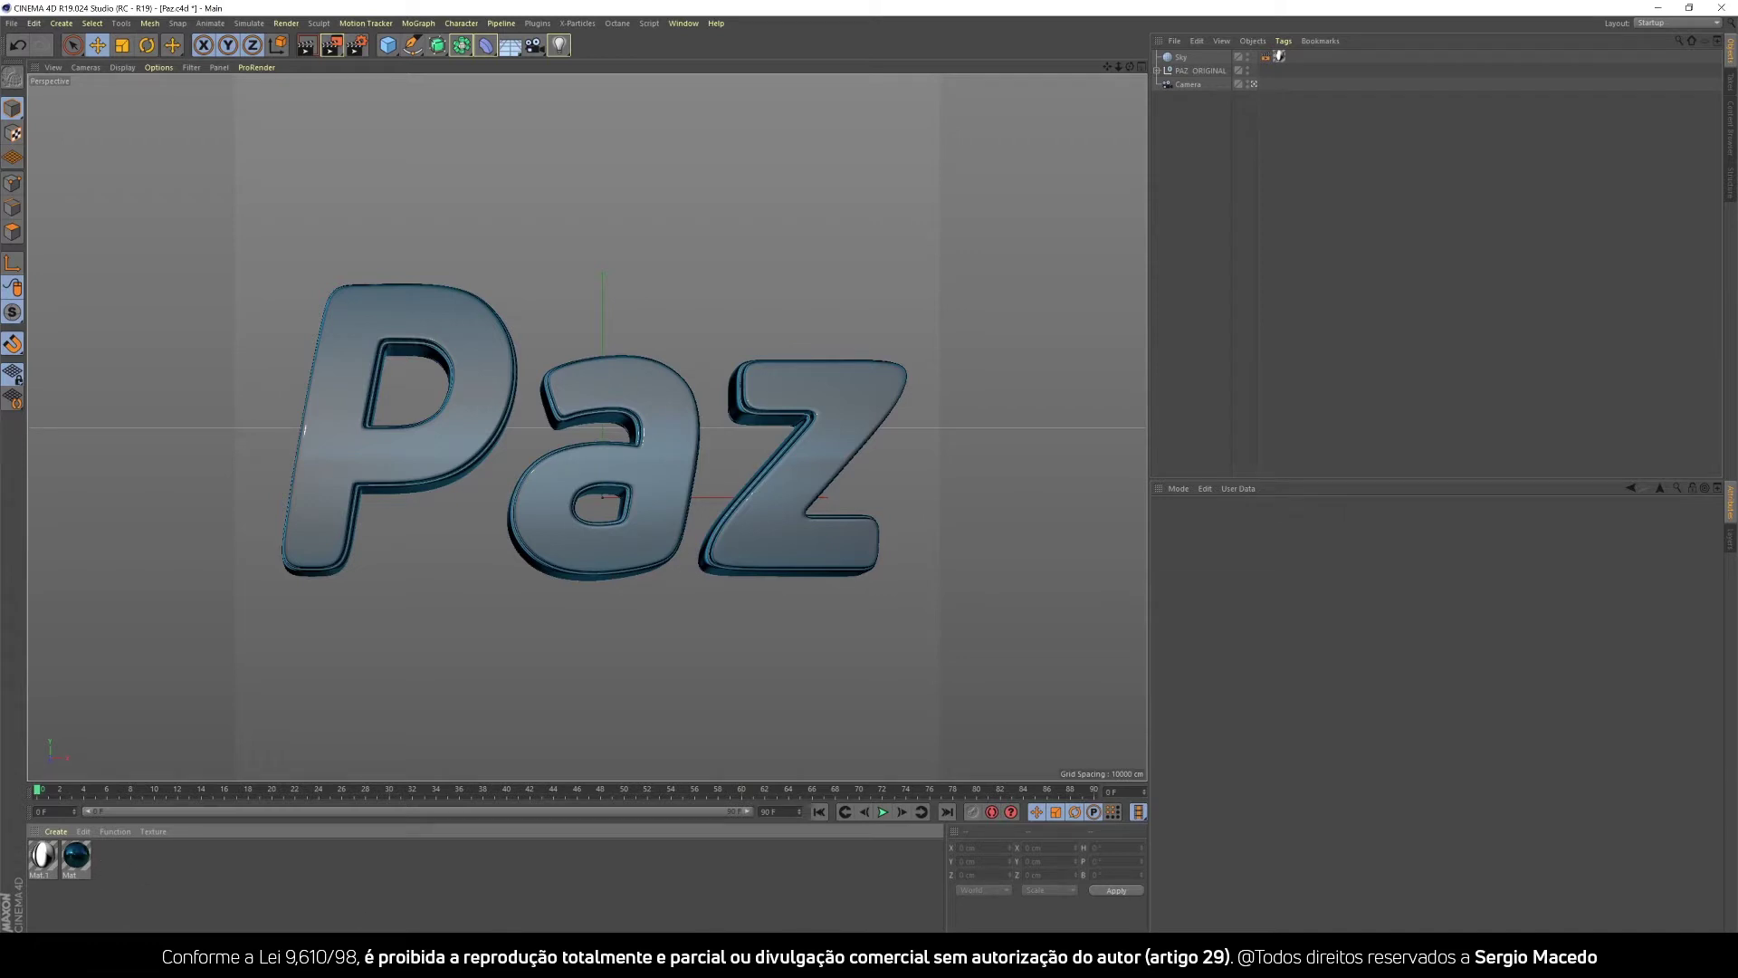
Switch to Chrome and search Google Images for "pintura metalica".
click(434, 956)
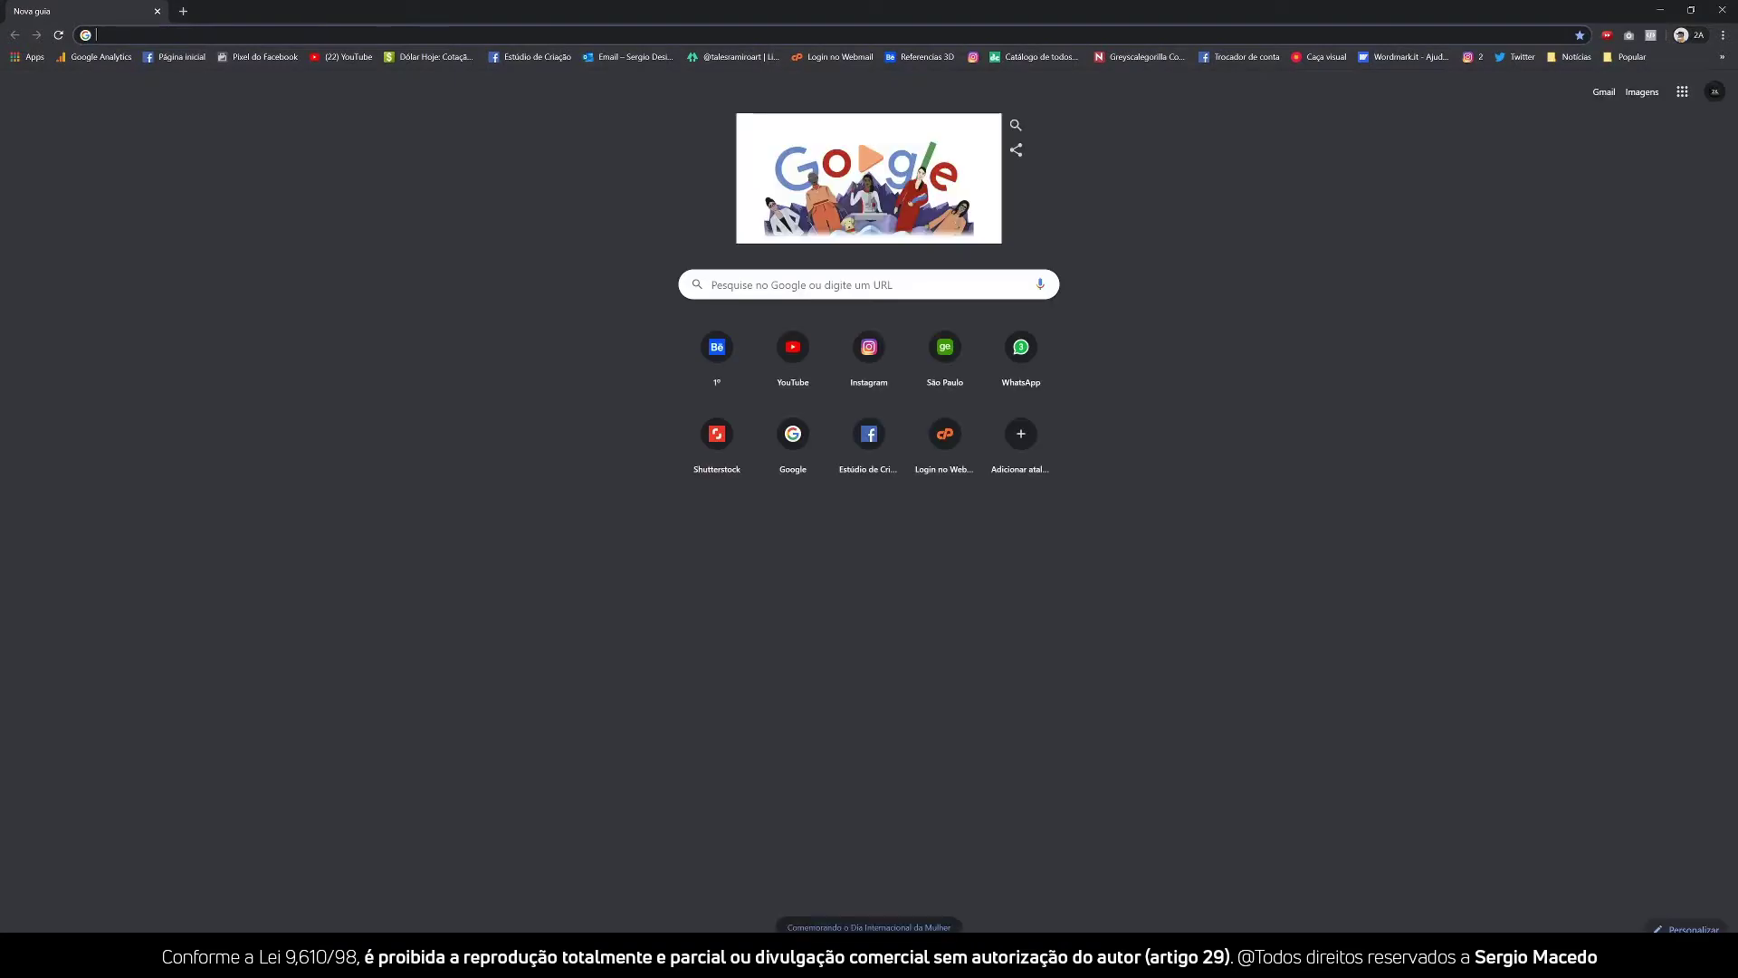
text(pintura )
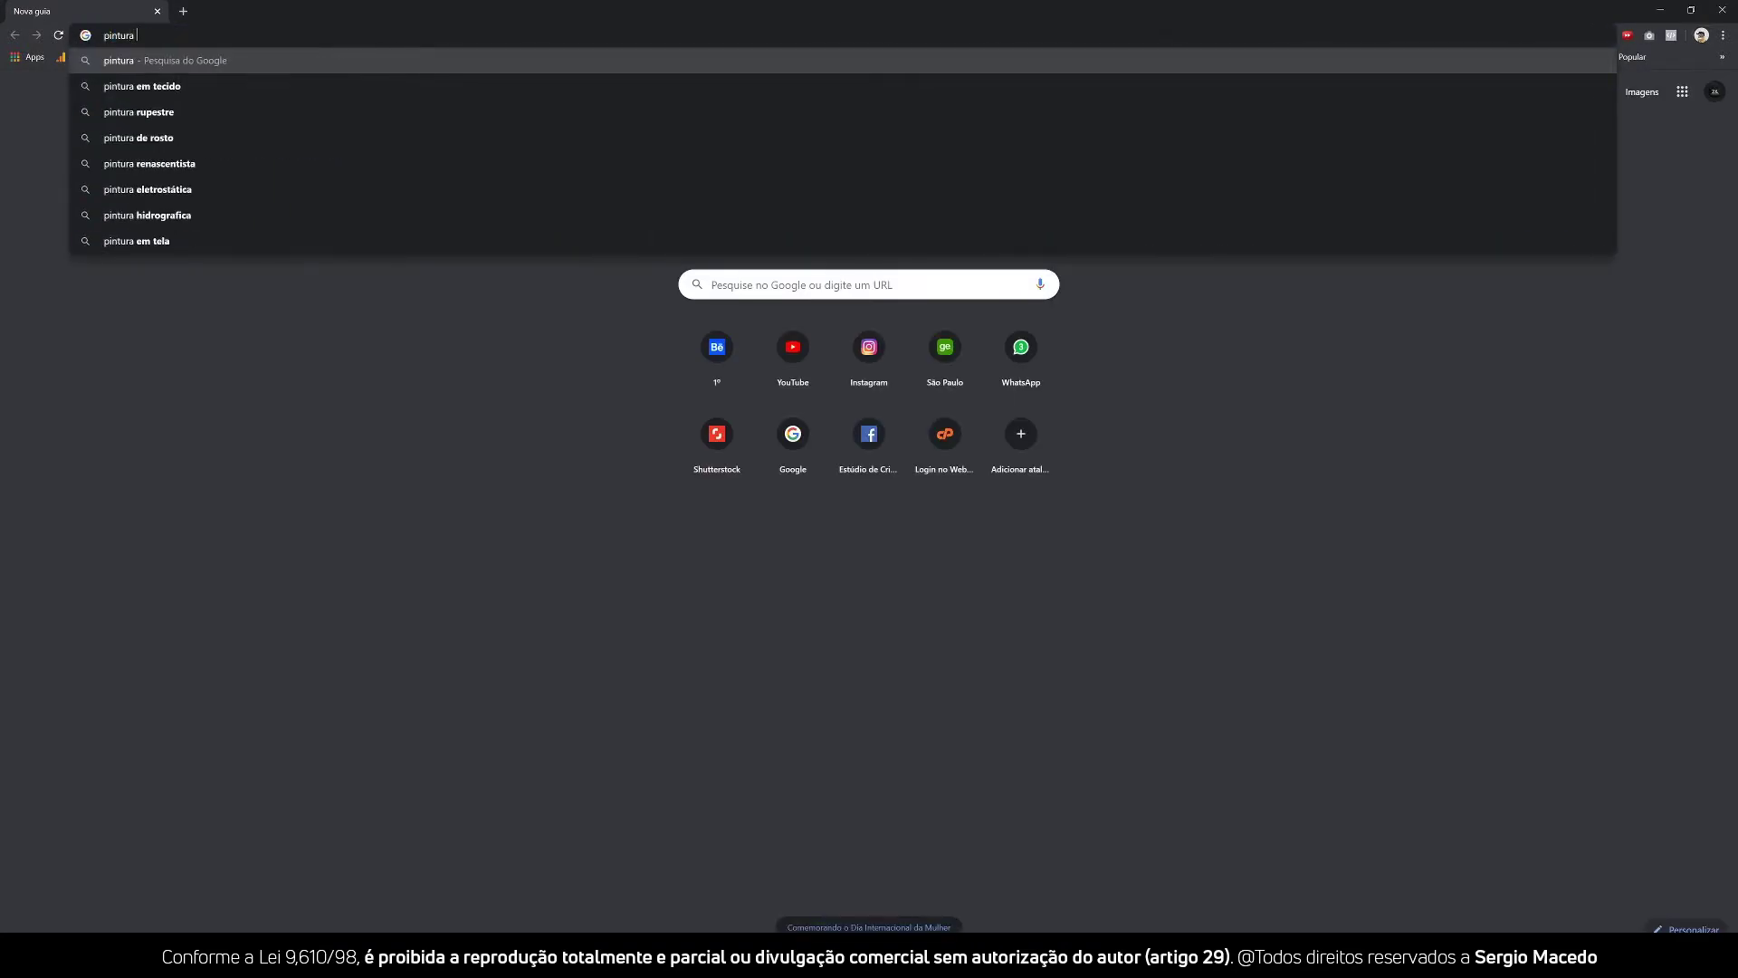
text(m)
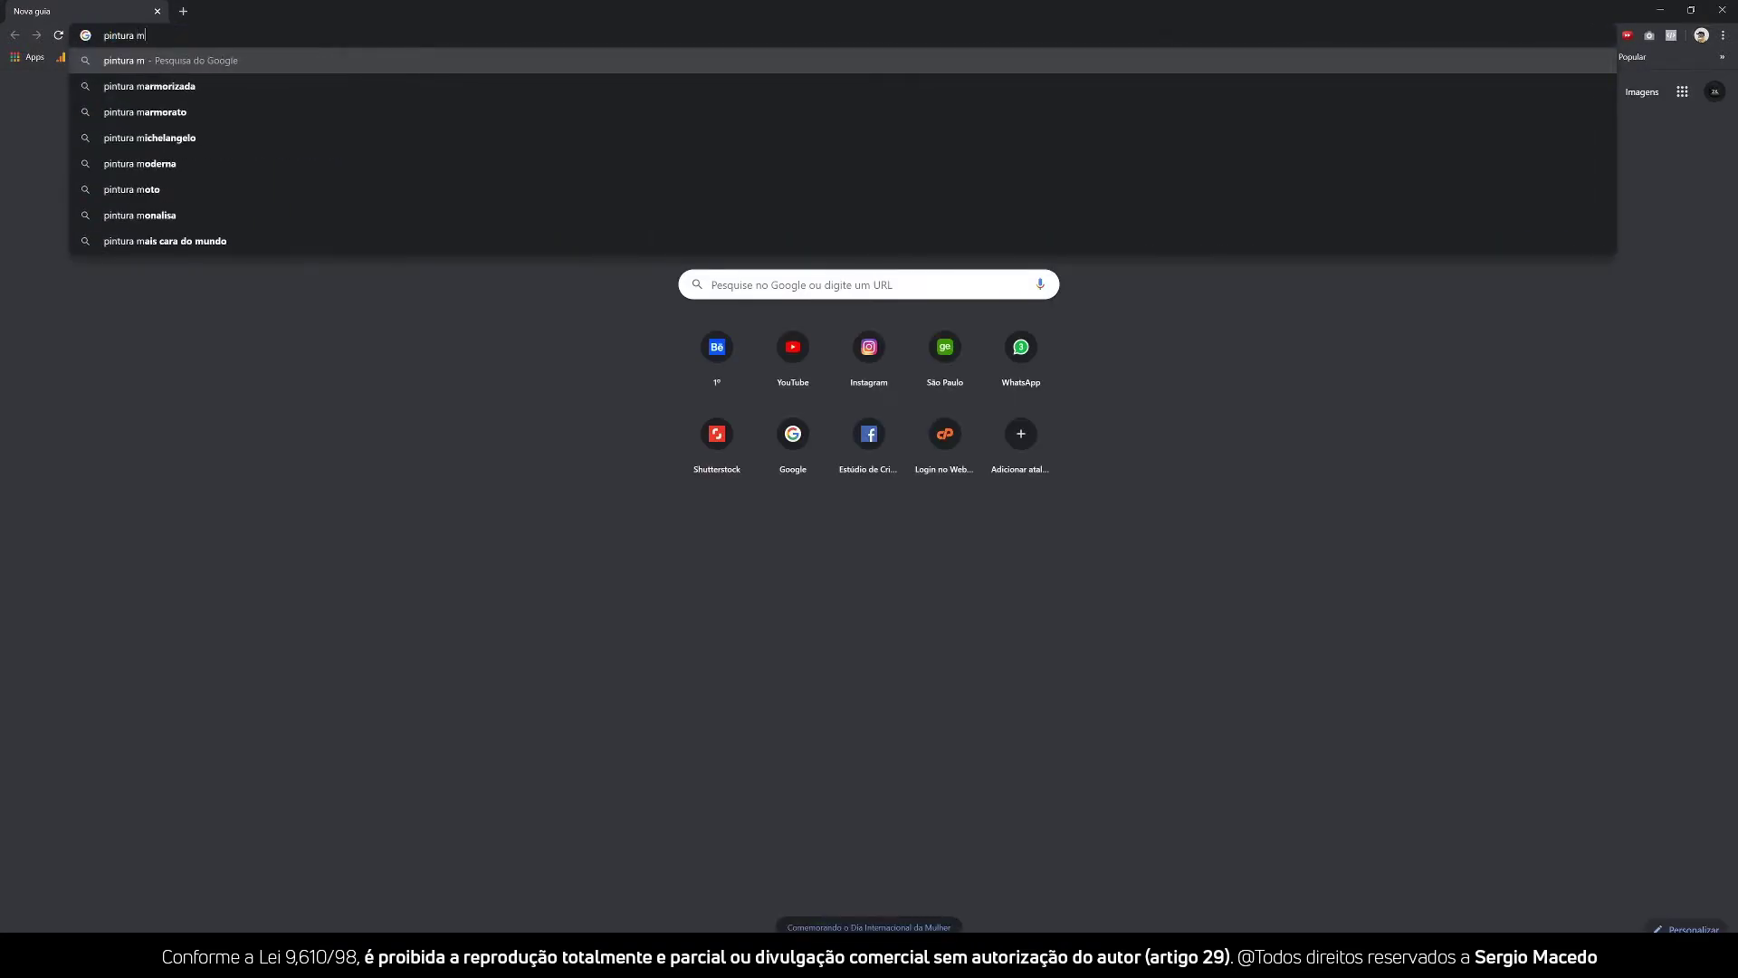
text(etalica)
key(Return)
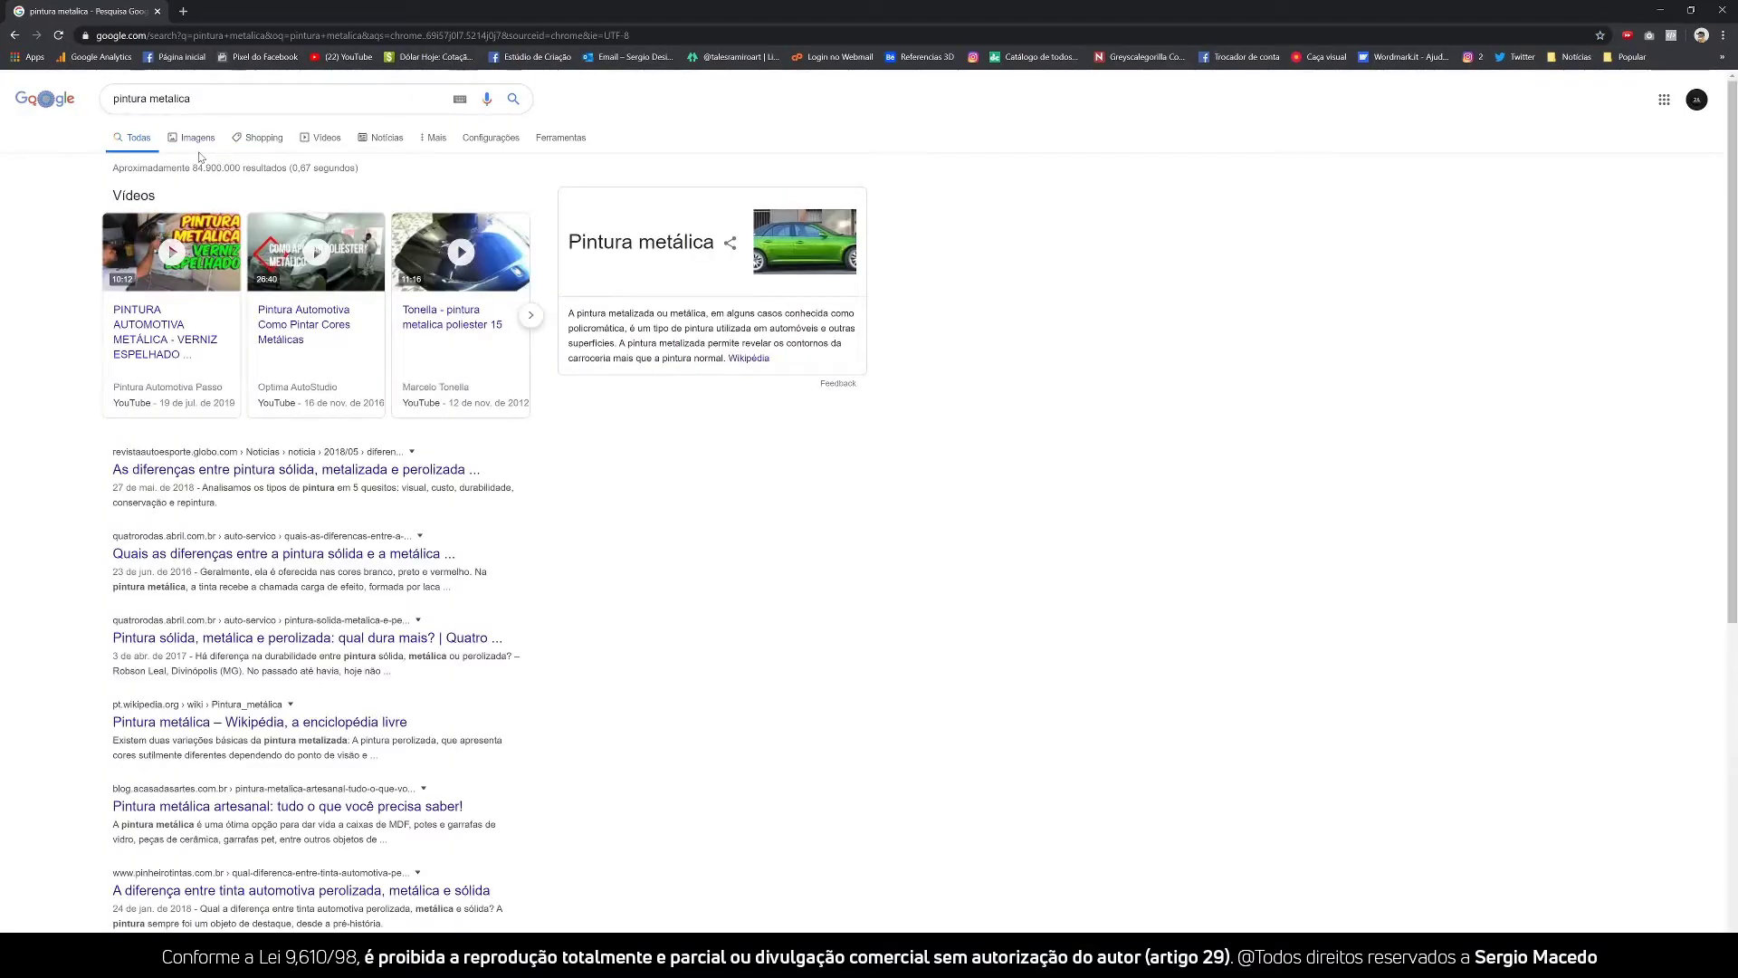
click(199, 141)
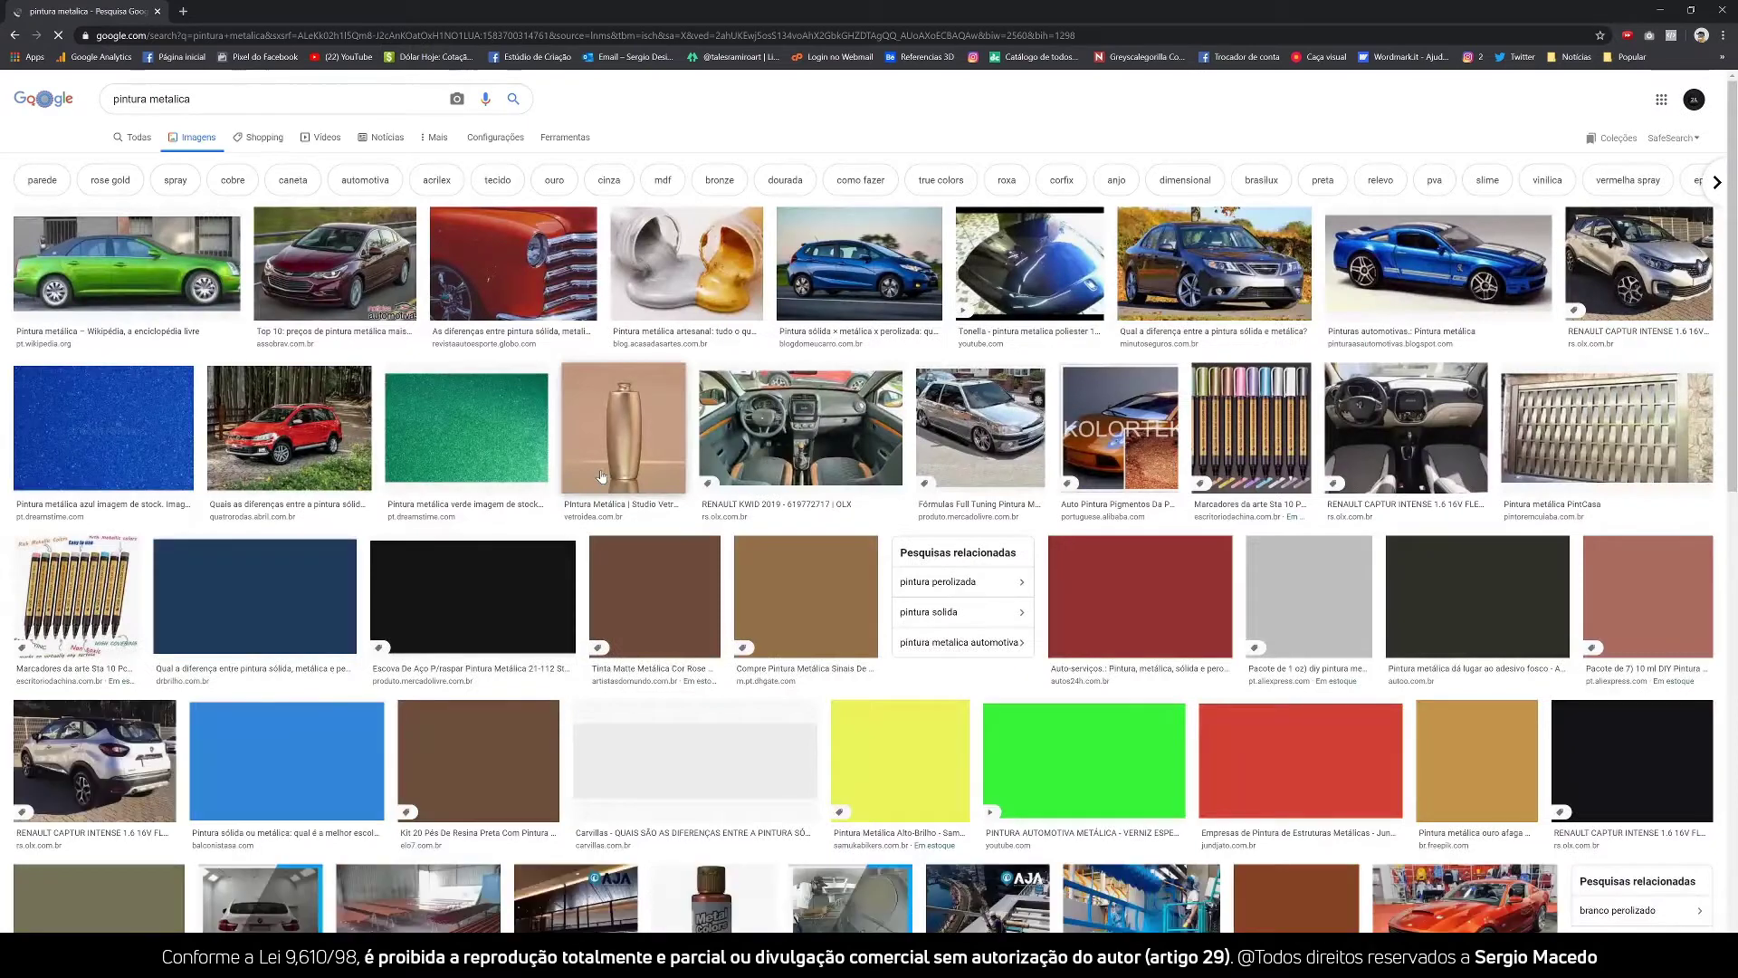
Examine the blue metallic texture results and the half-blue, half-white car as paint references.
click(104, 426)
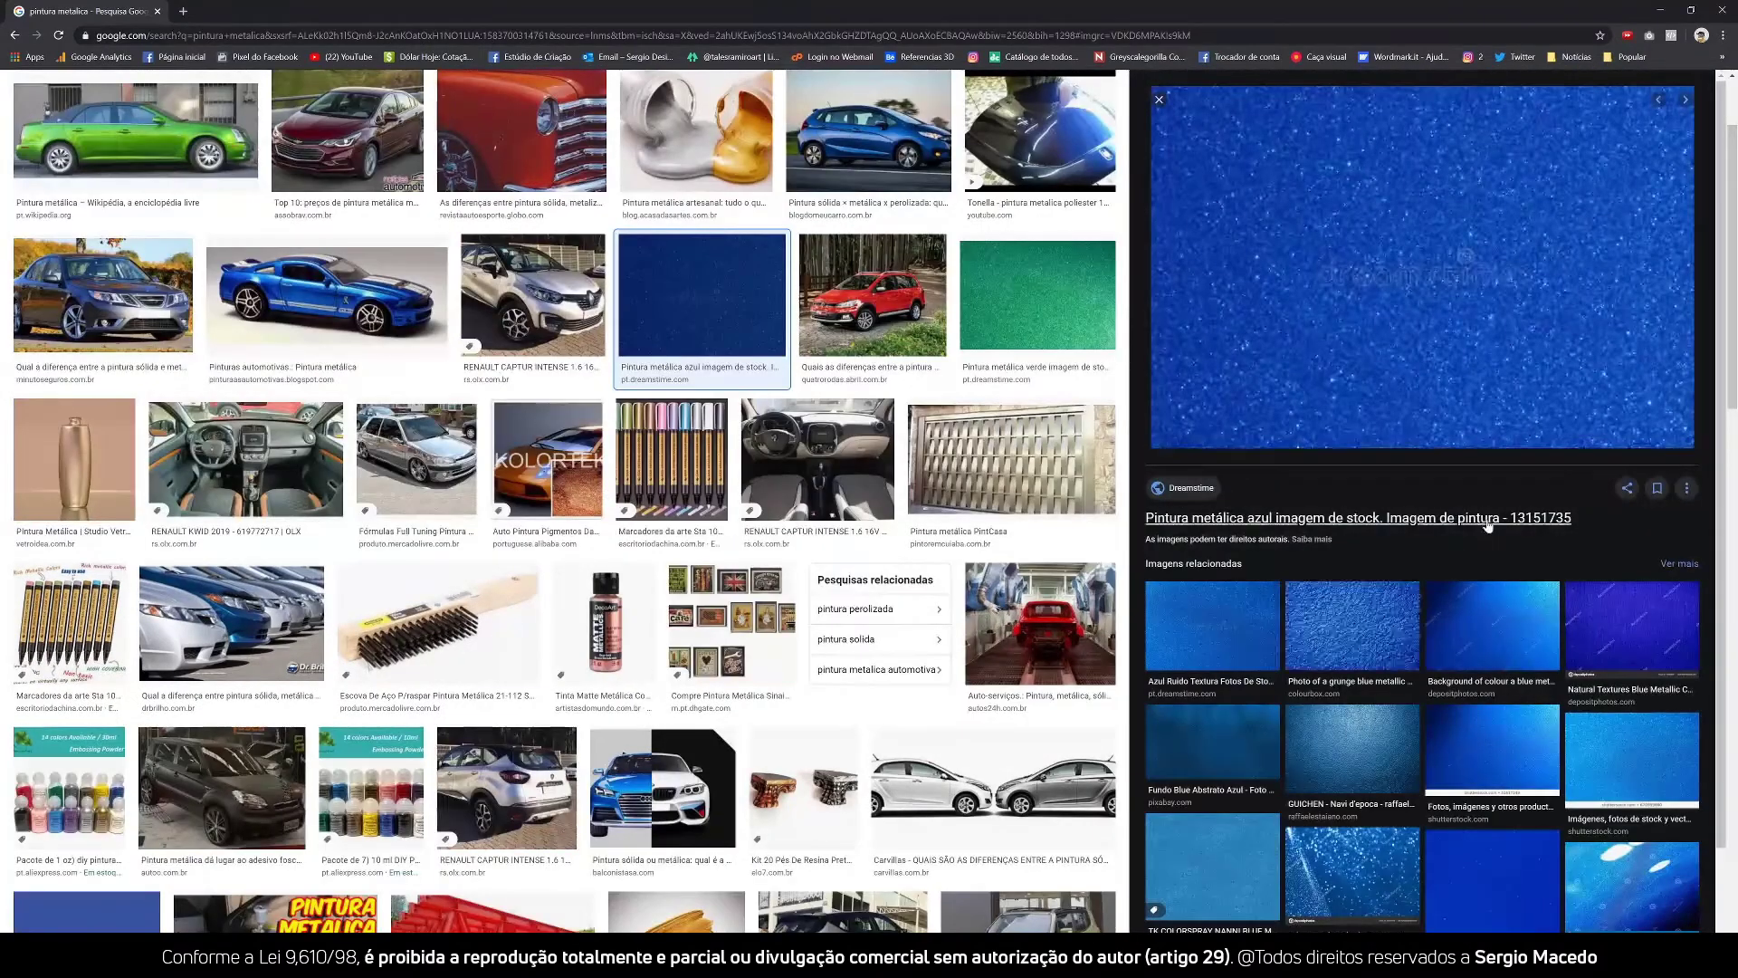
click(1234, 756)
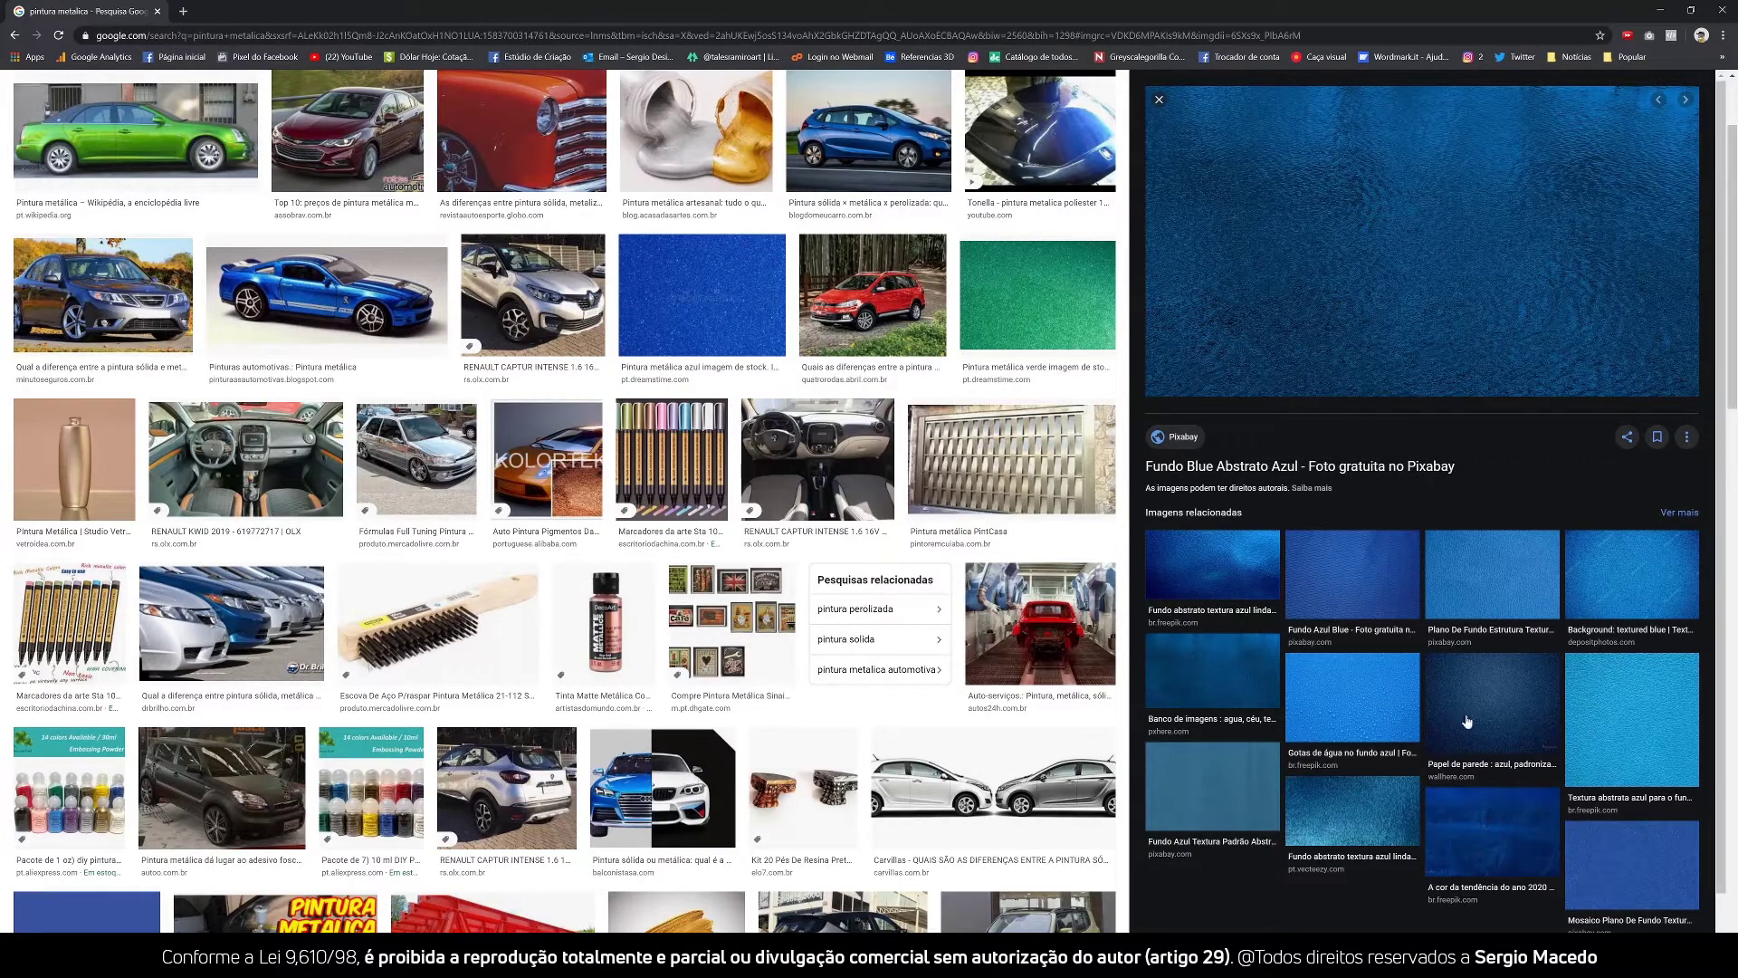
scroll(649, 654, down, 1)
click(634, 728)
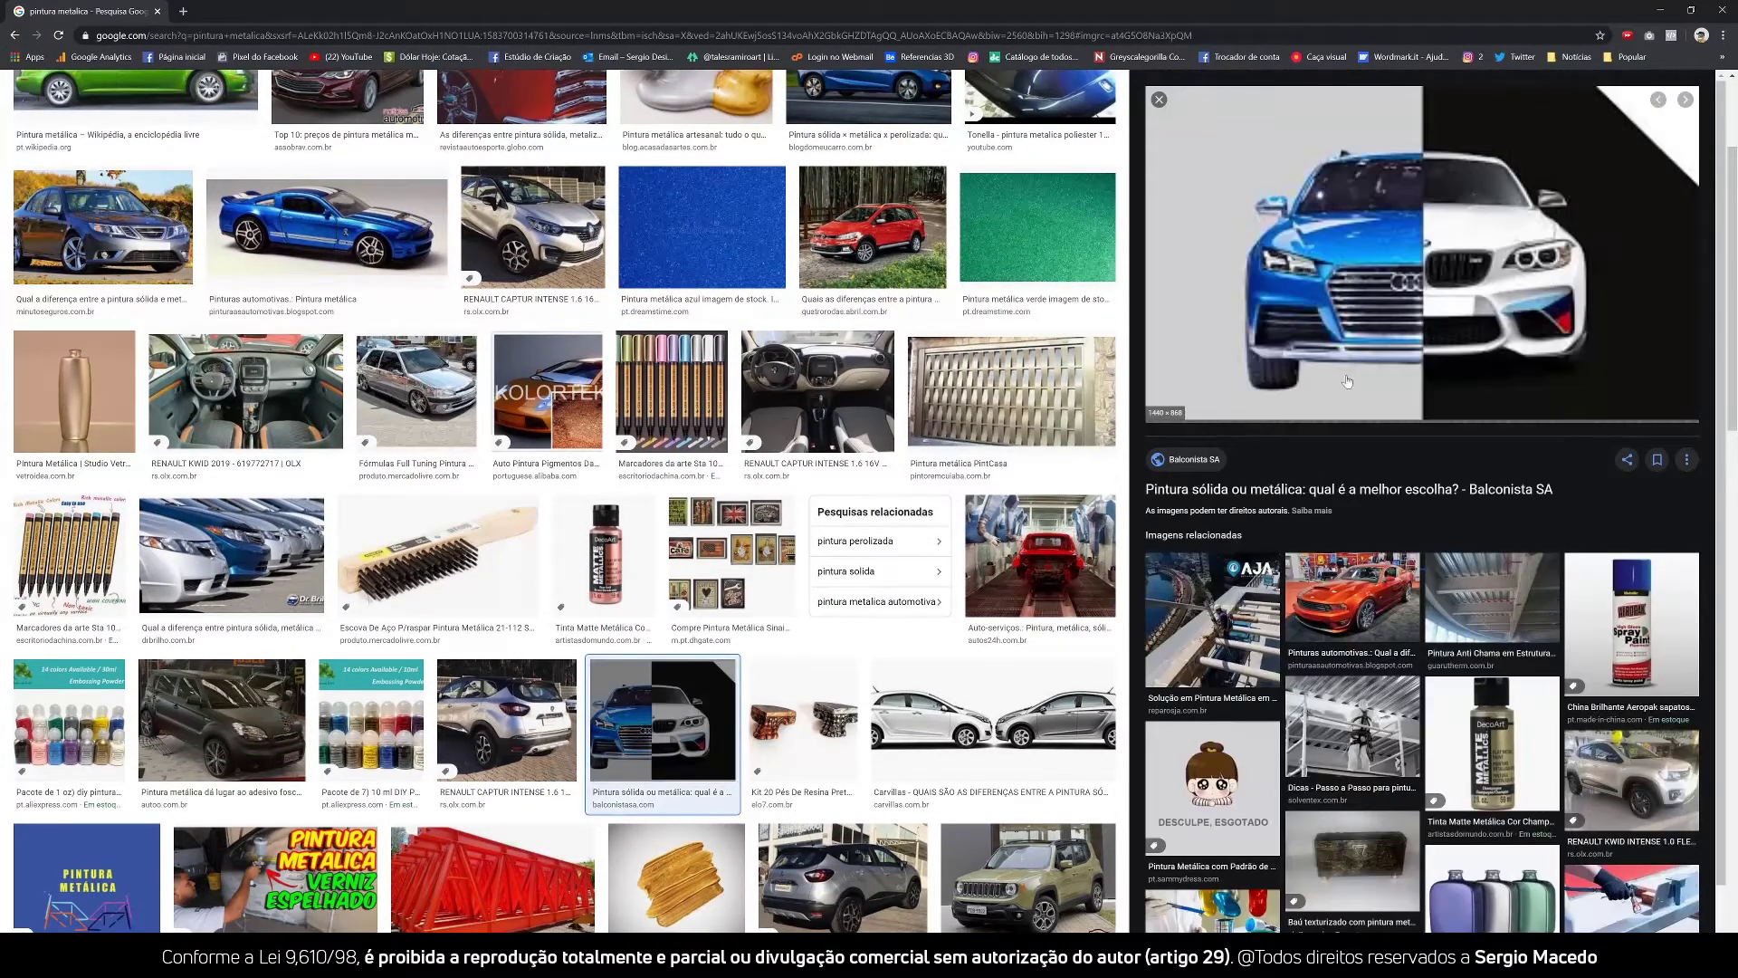
scroll(1093, 252, up, 3)
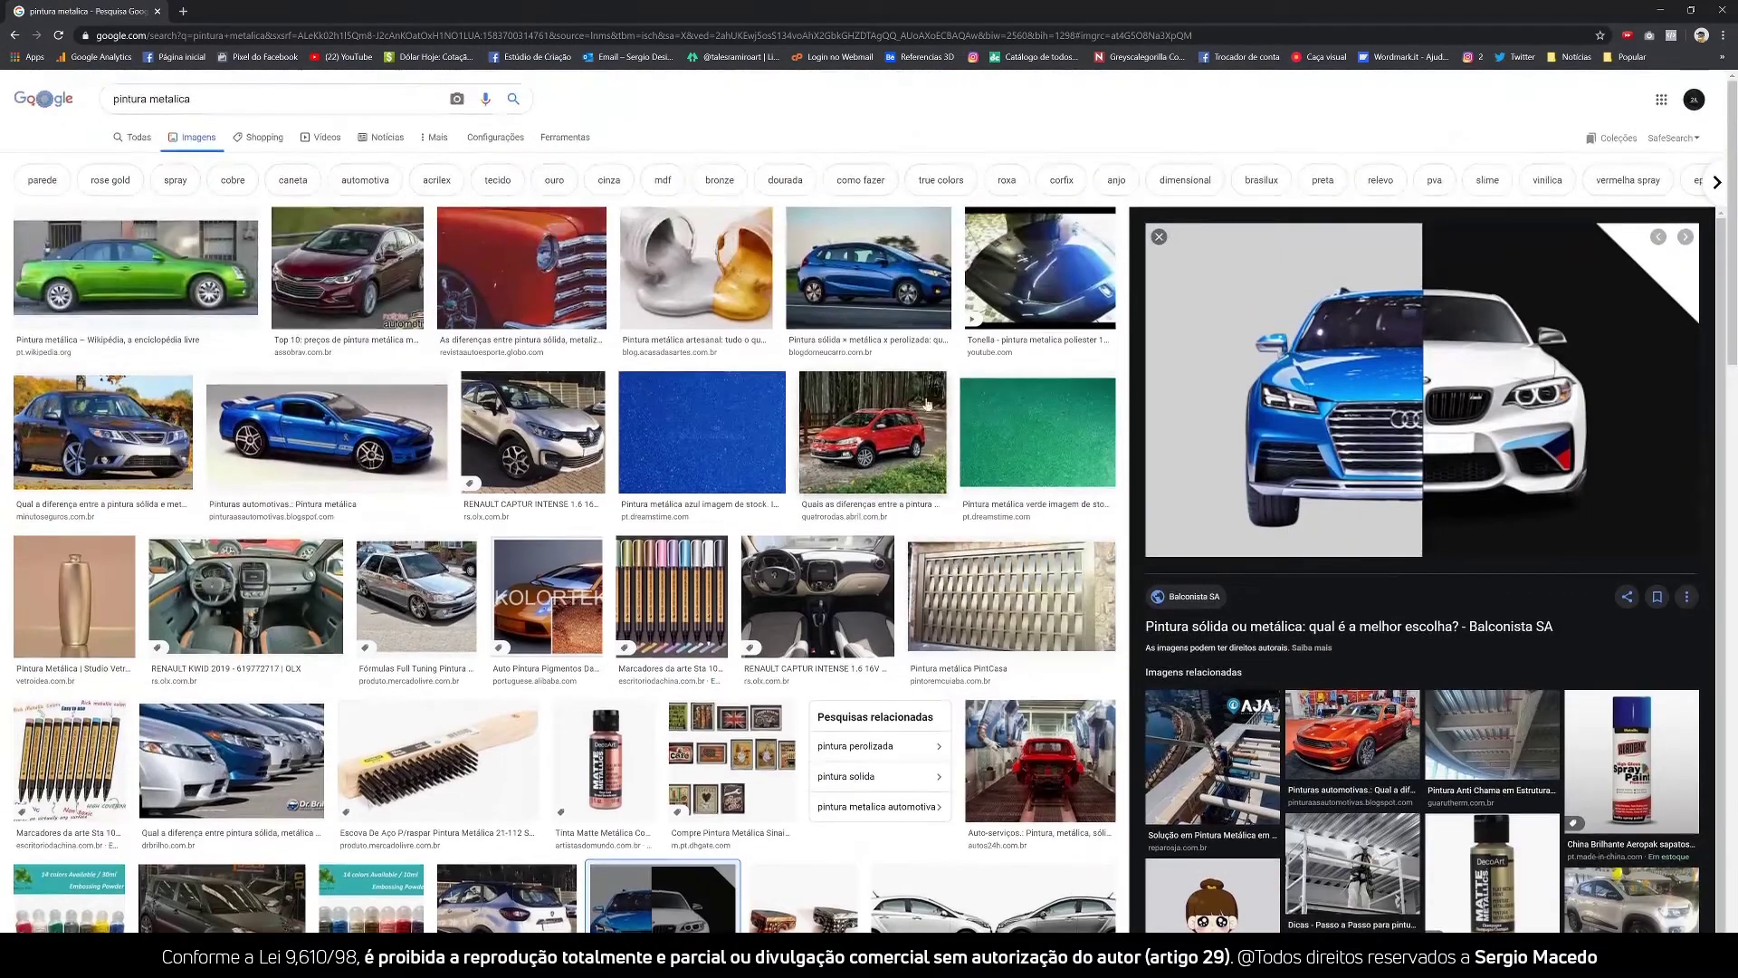
Browse the glossy blue paint images and open the blue Cb 300 front fender picture in a new tab.
click(1093, 251)
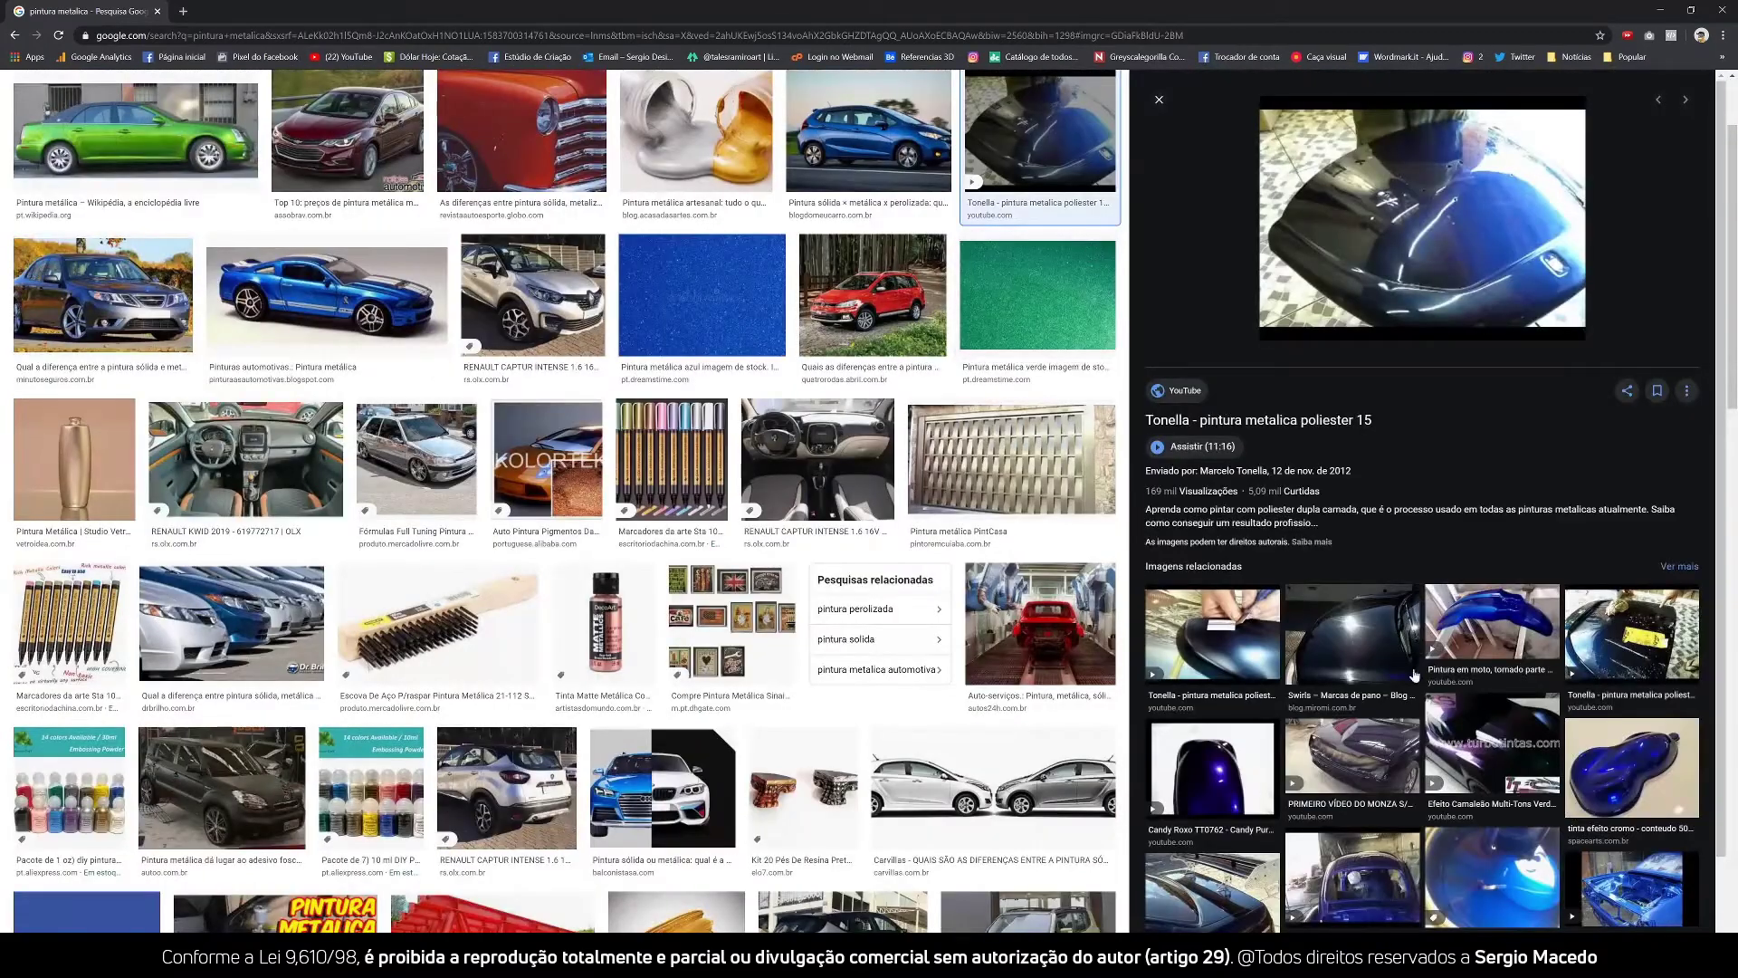
click(1612, 789)
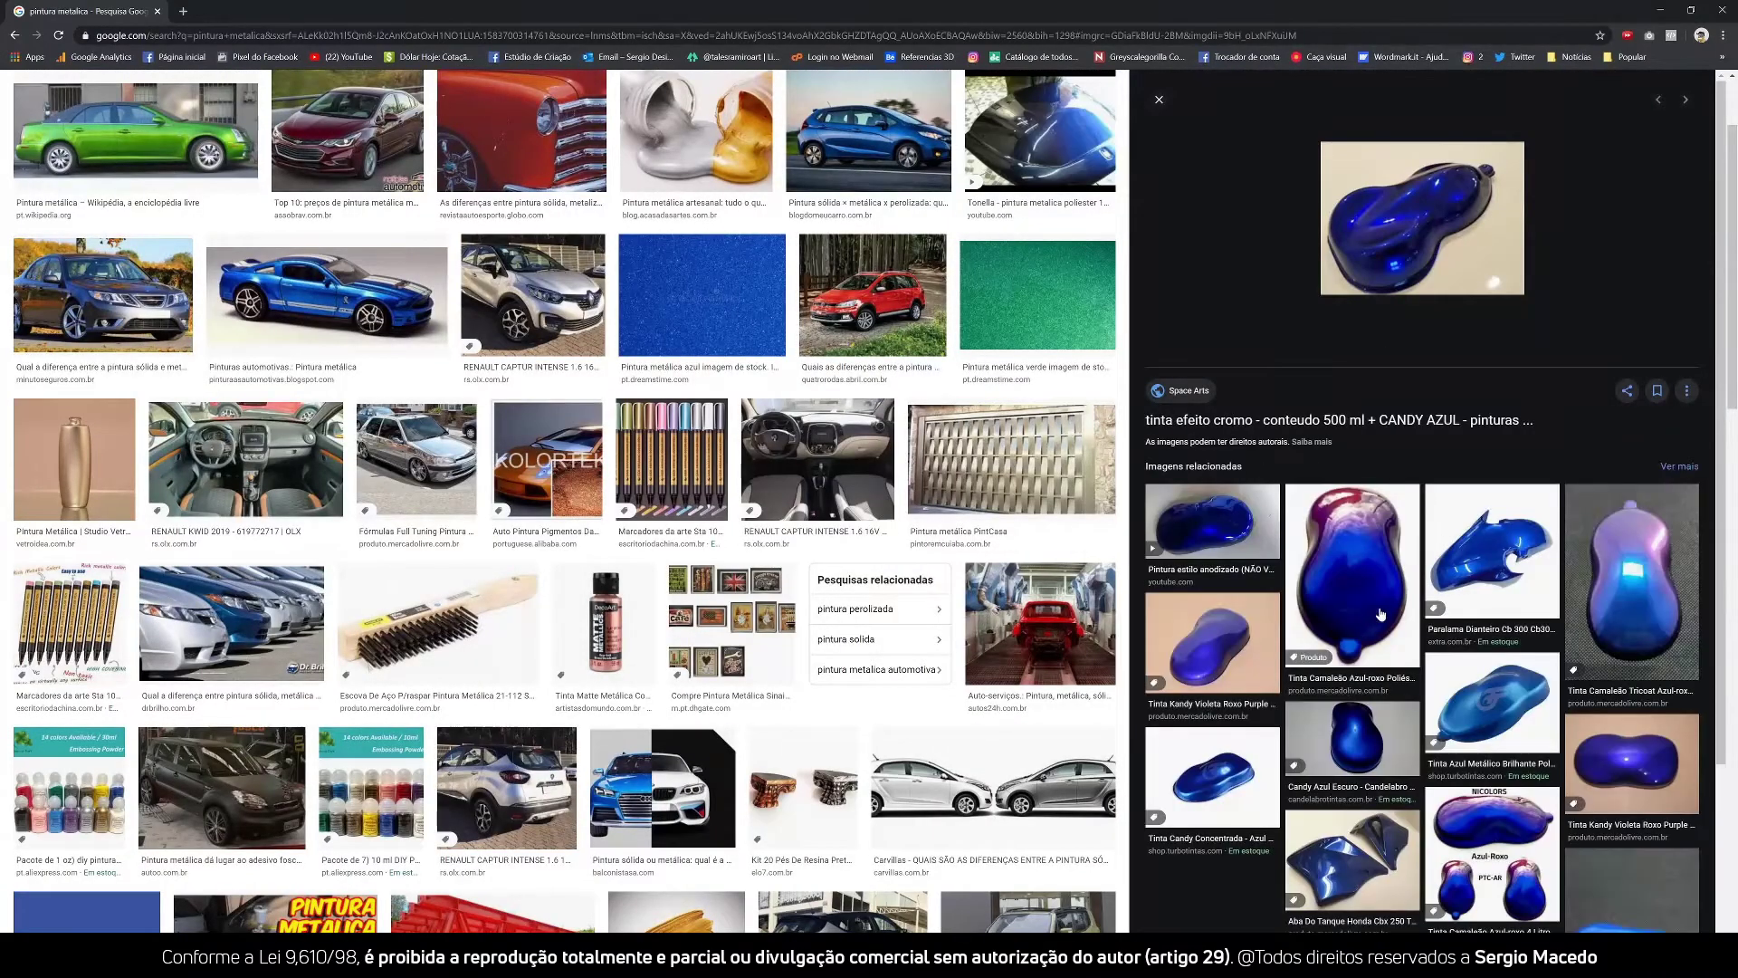
click(1450, 573)
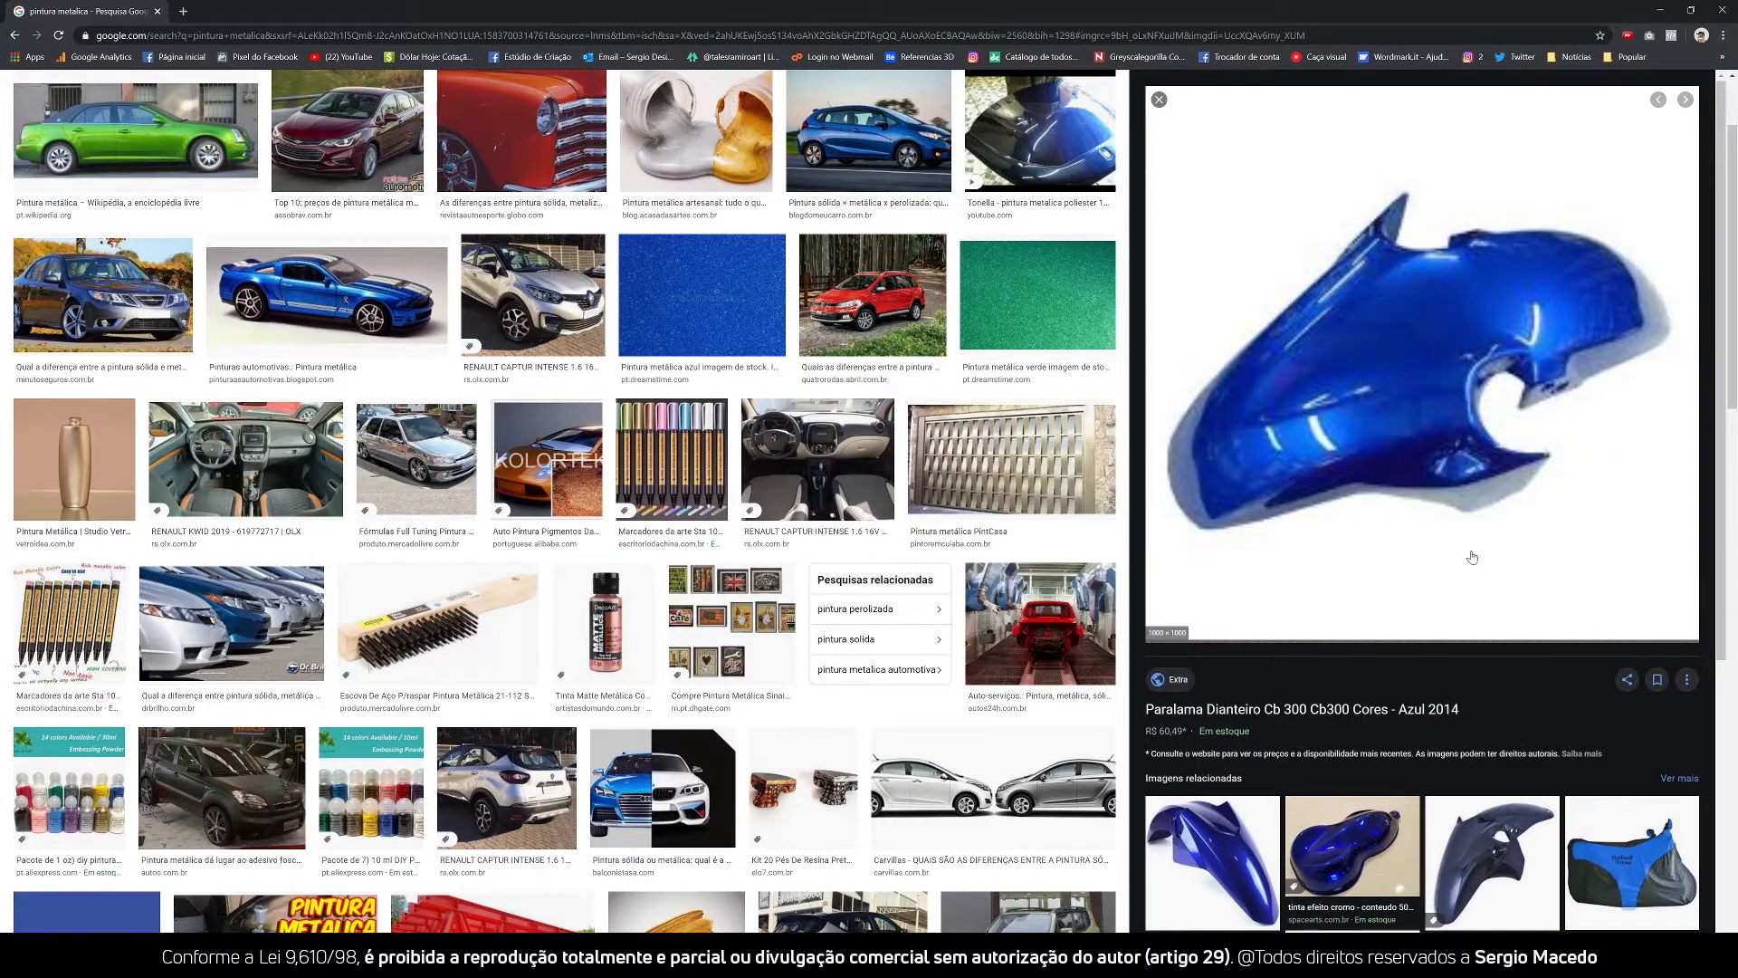
right_click(1310, 352)
click(1391, 475)
Look further through the image results and preview the orange Mustang with metallic paint.
scroll(752, 588, down, 5)
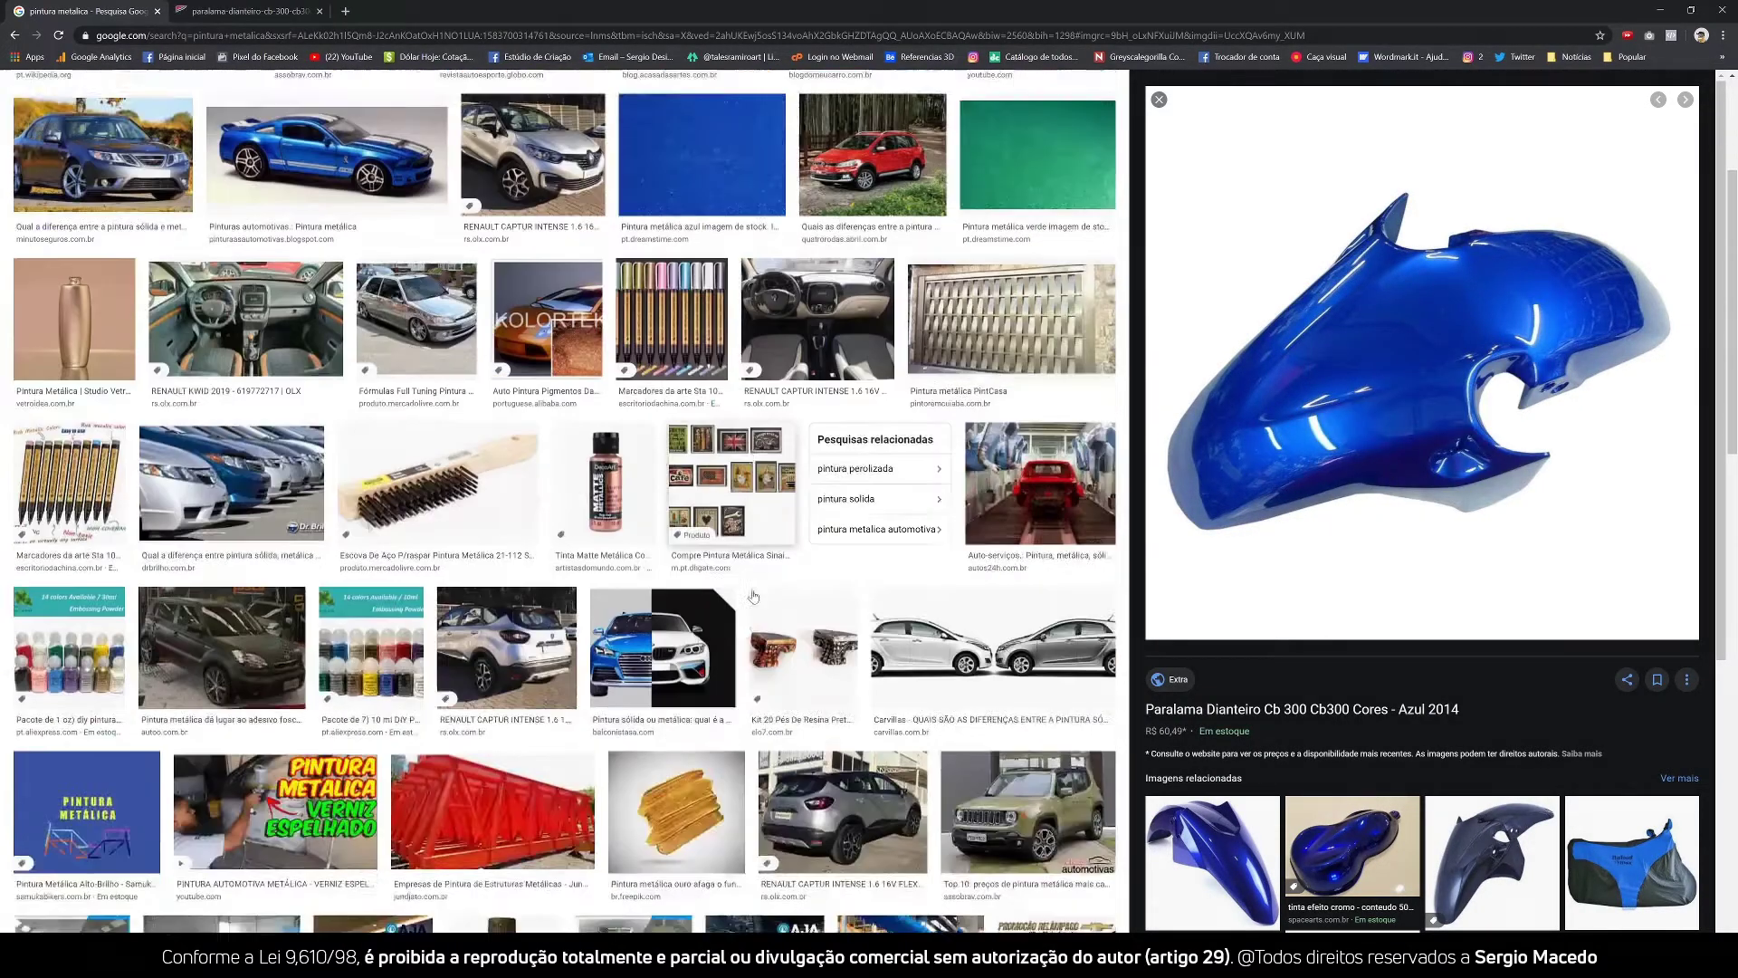
scroll(756, 595, down, 2)
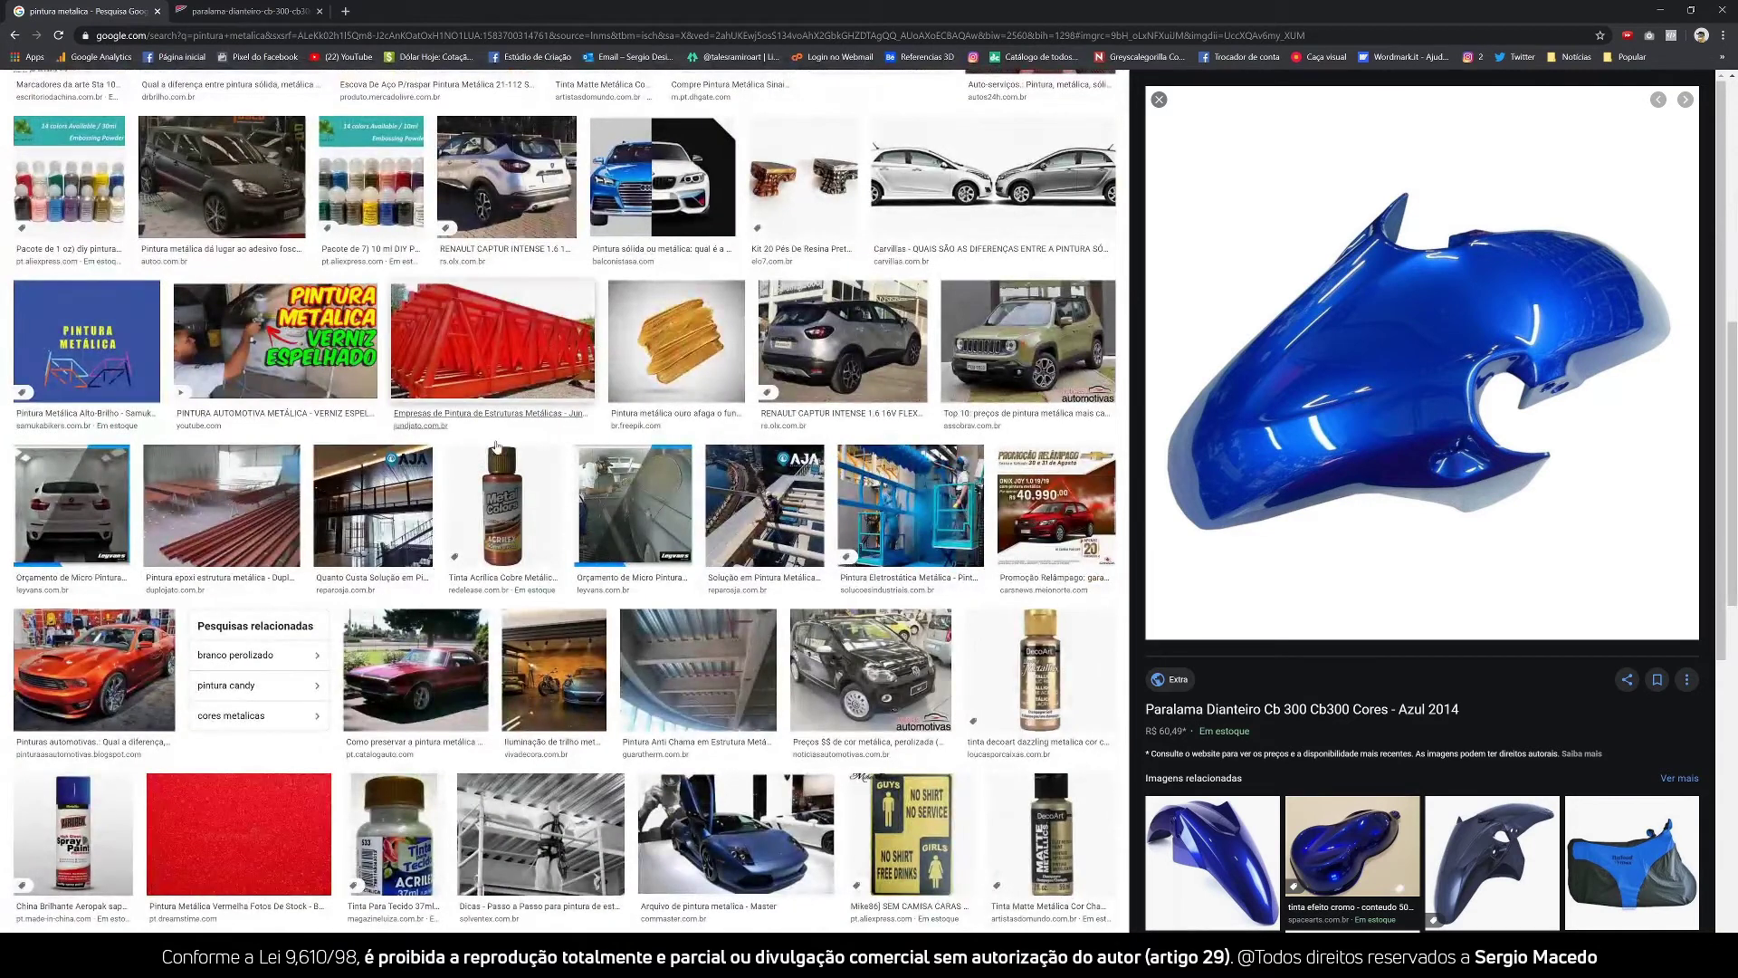
right_click(115, 651)
click(115, 652)
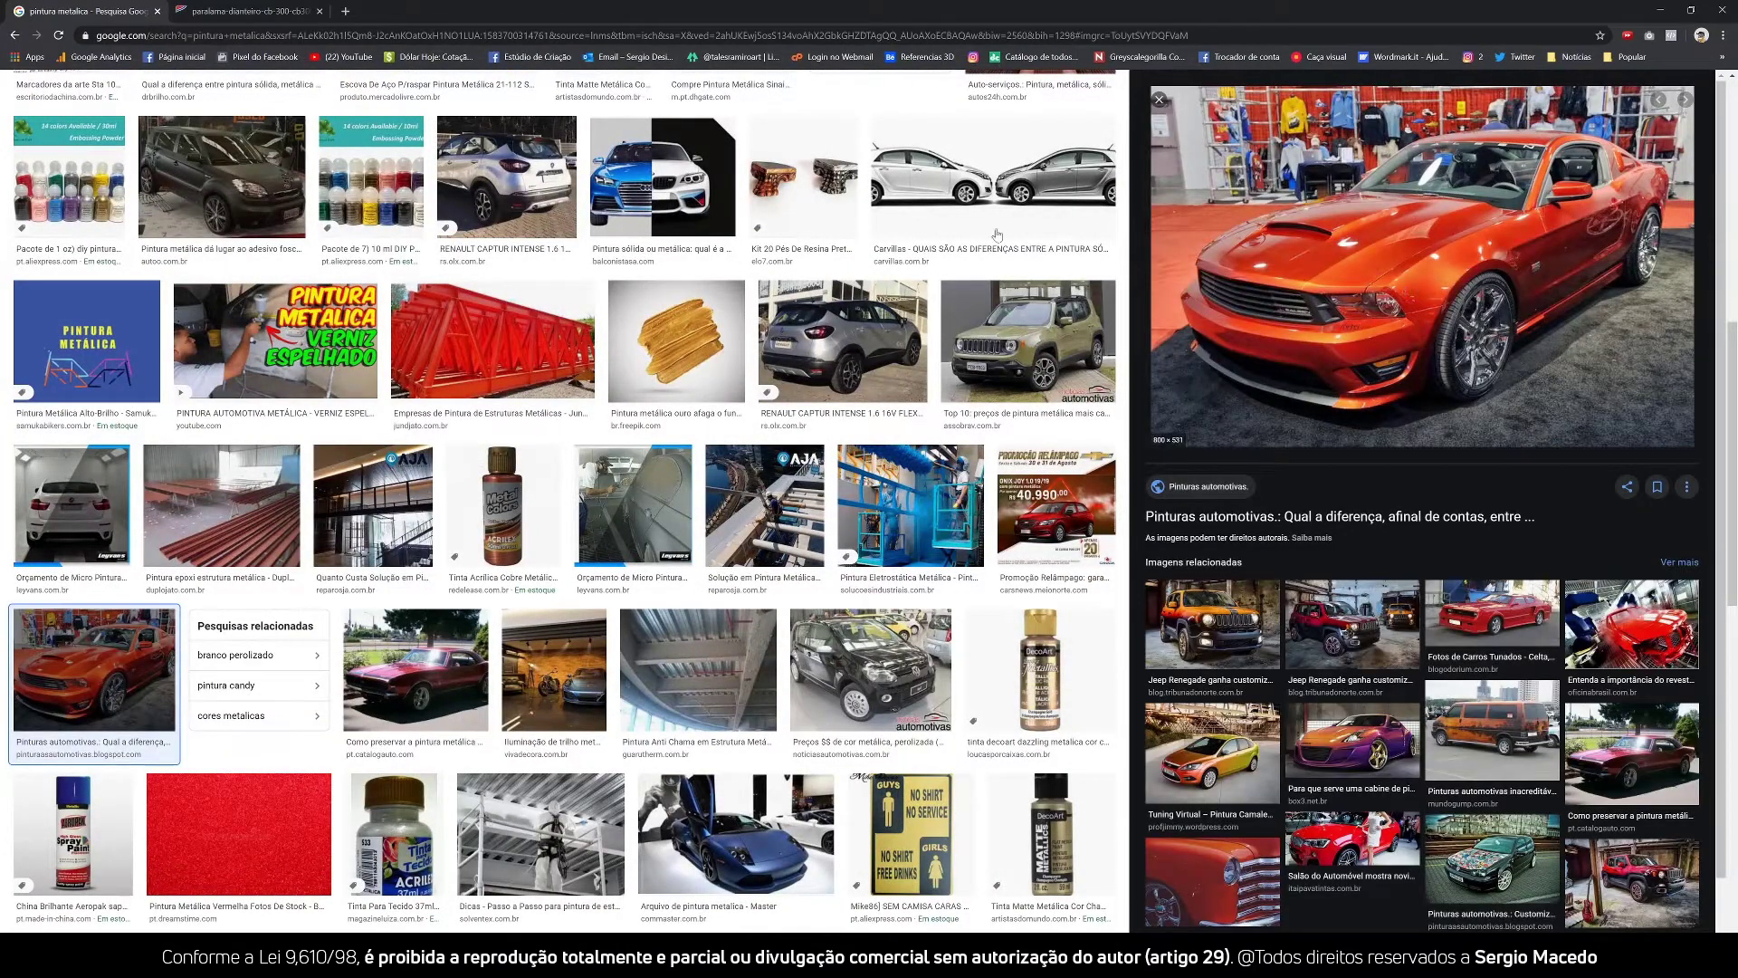
Review the full-size blue fender image, then examine more metallic paint results in the image search.
click(263, 12)
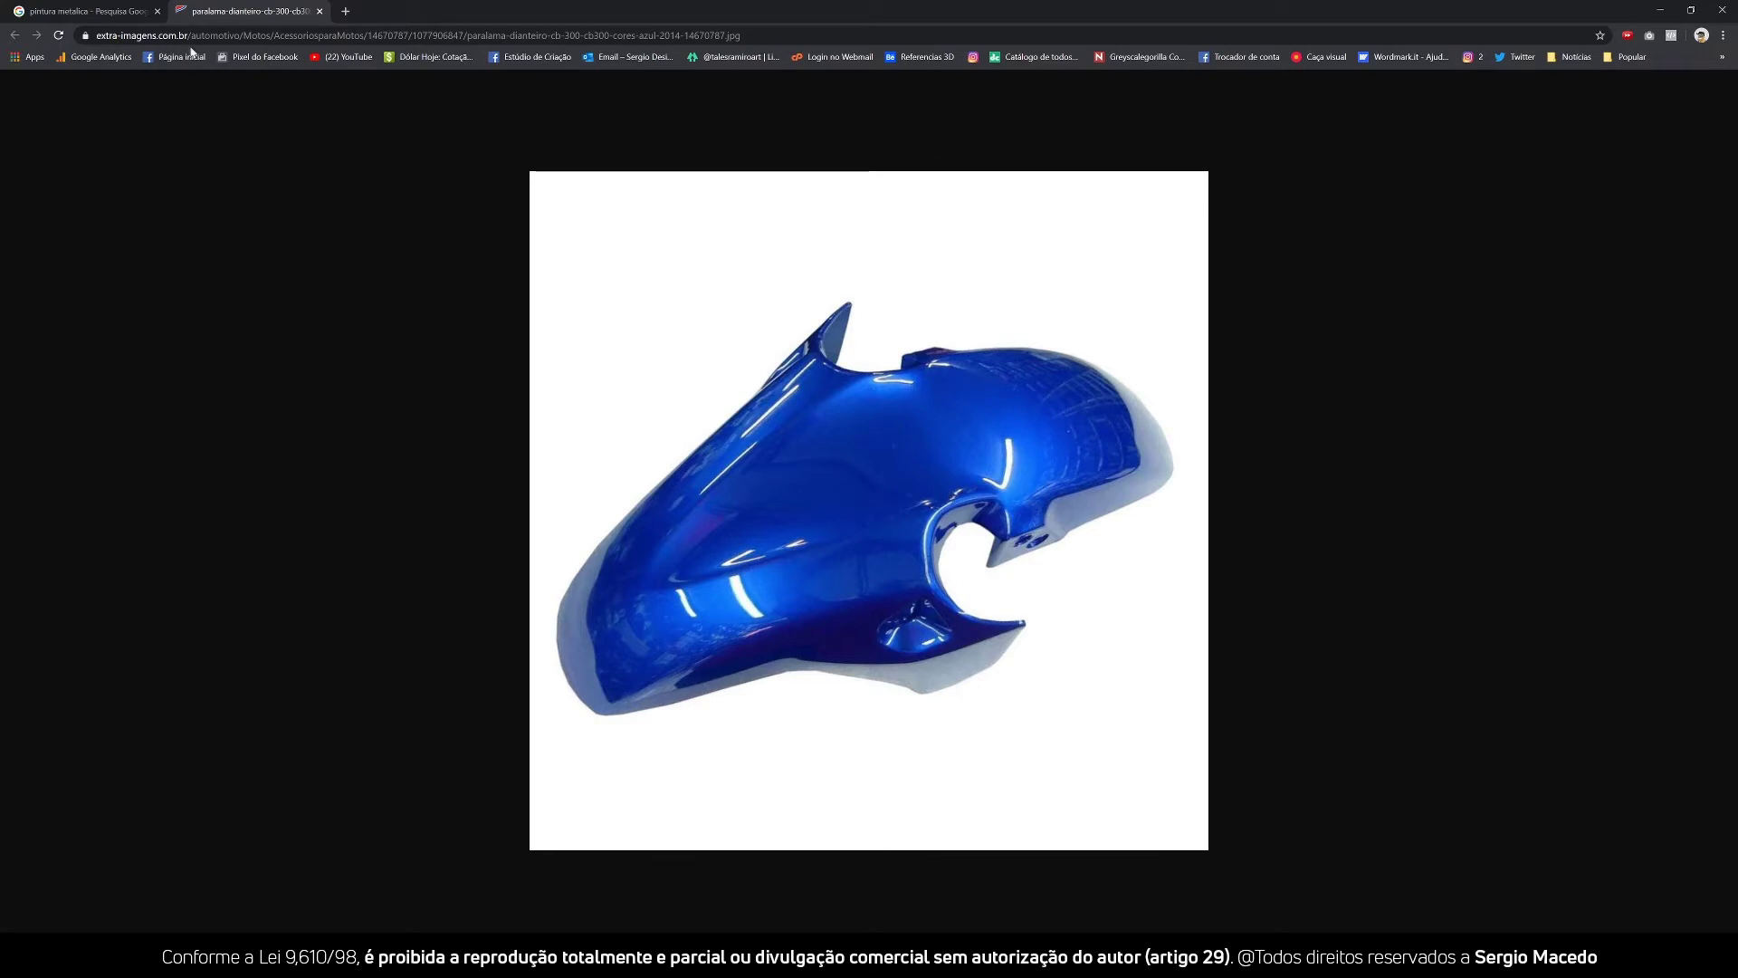
click(90, 14)
scroll(868, 810, down, 3)
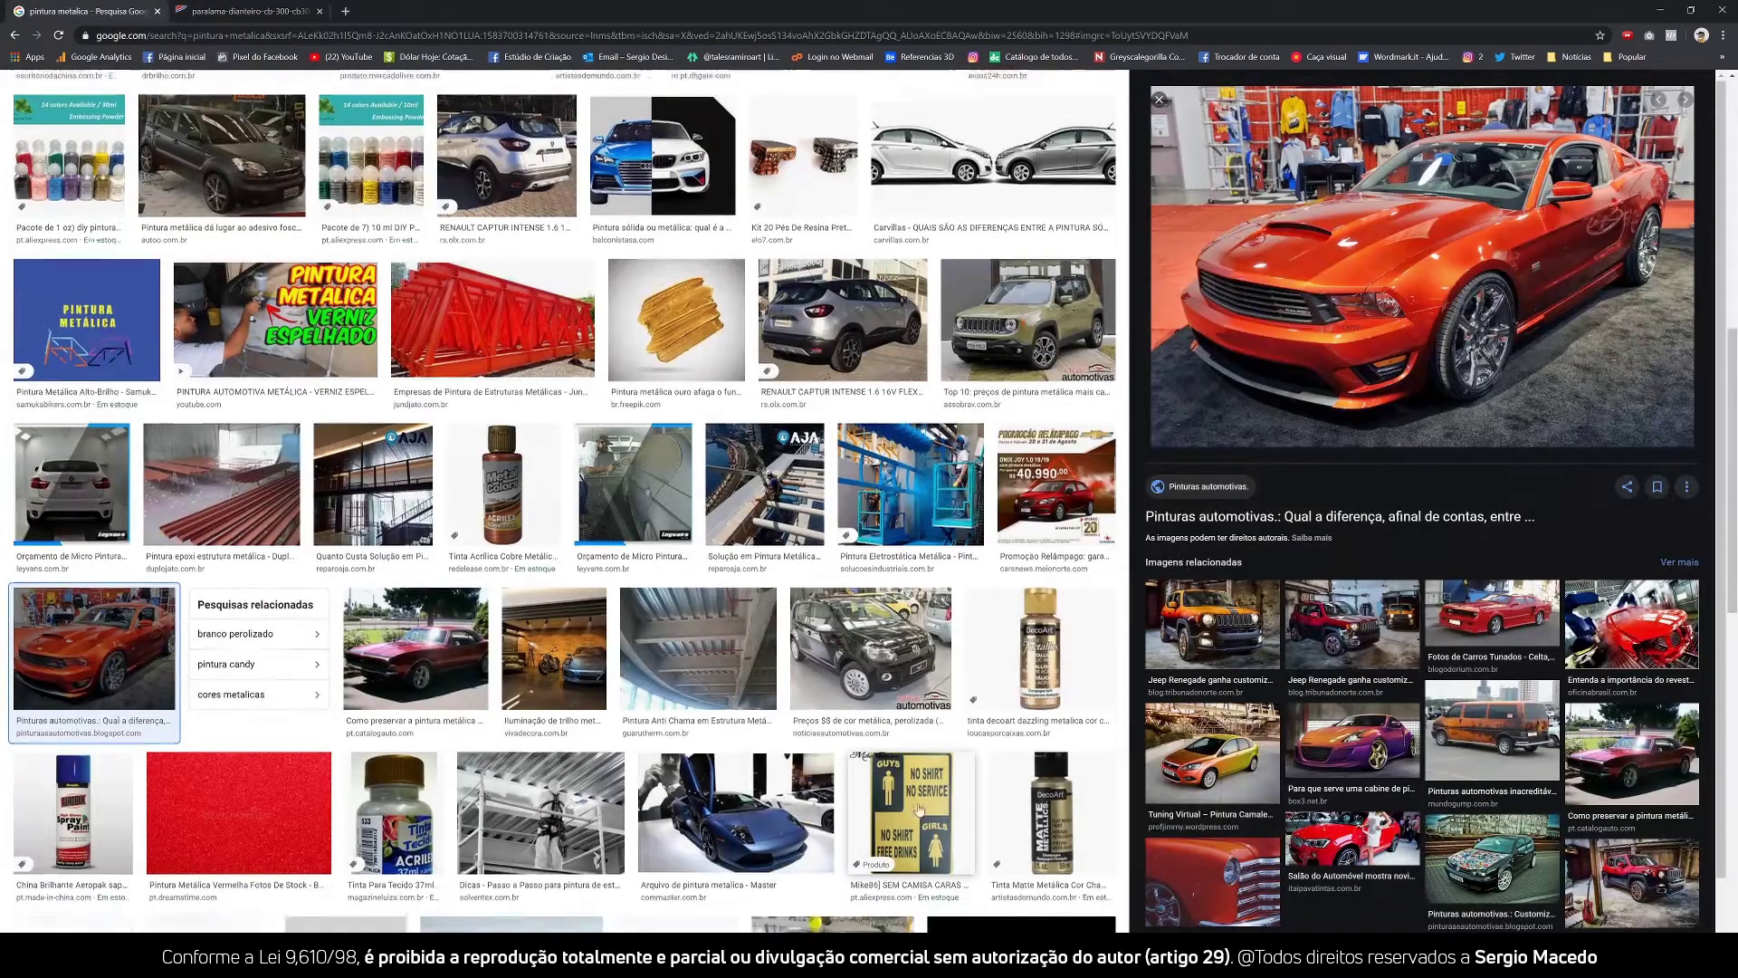
scroll(867, 810, down, 5)
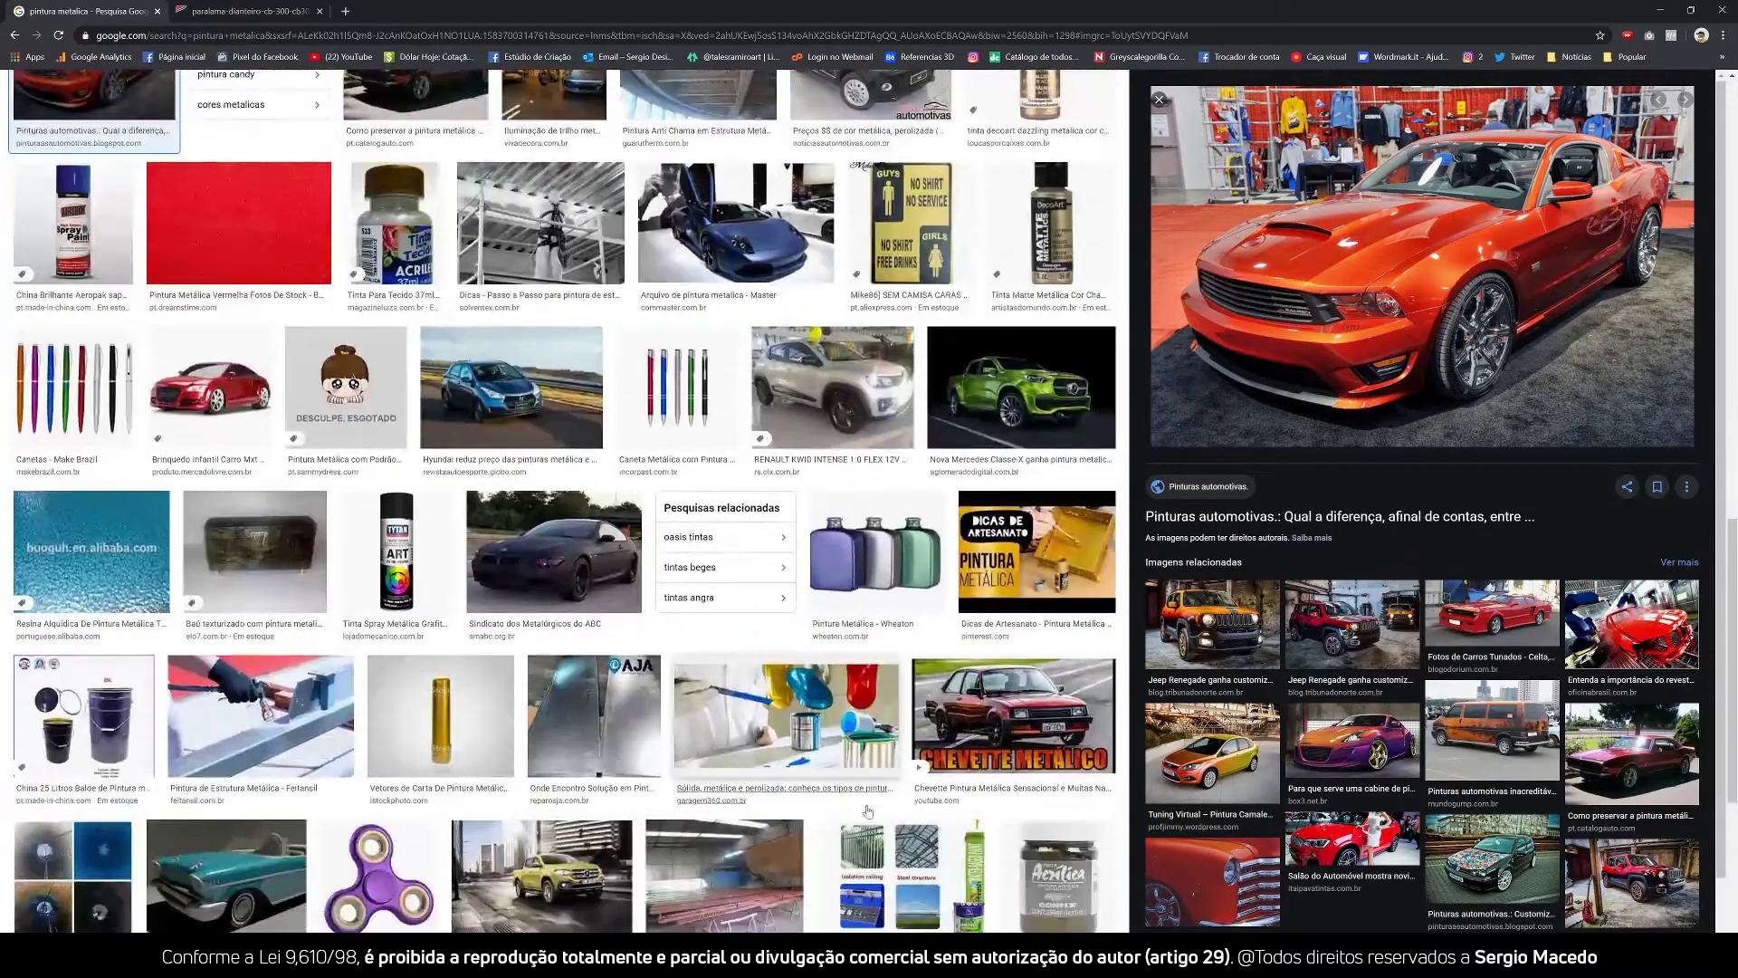
scroll(867, 810, down, 4)
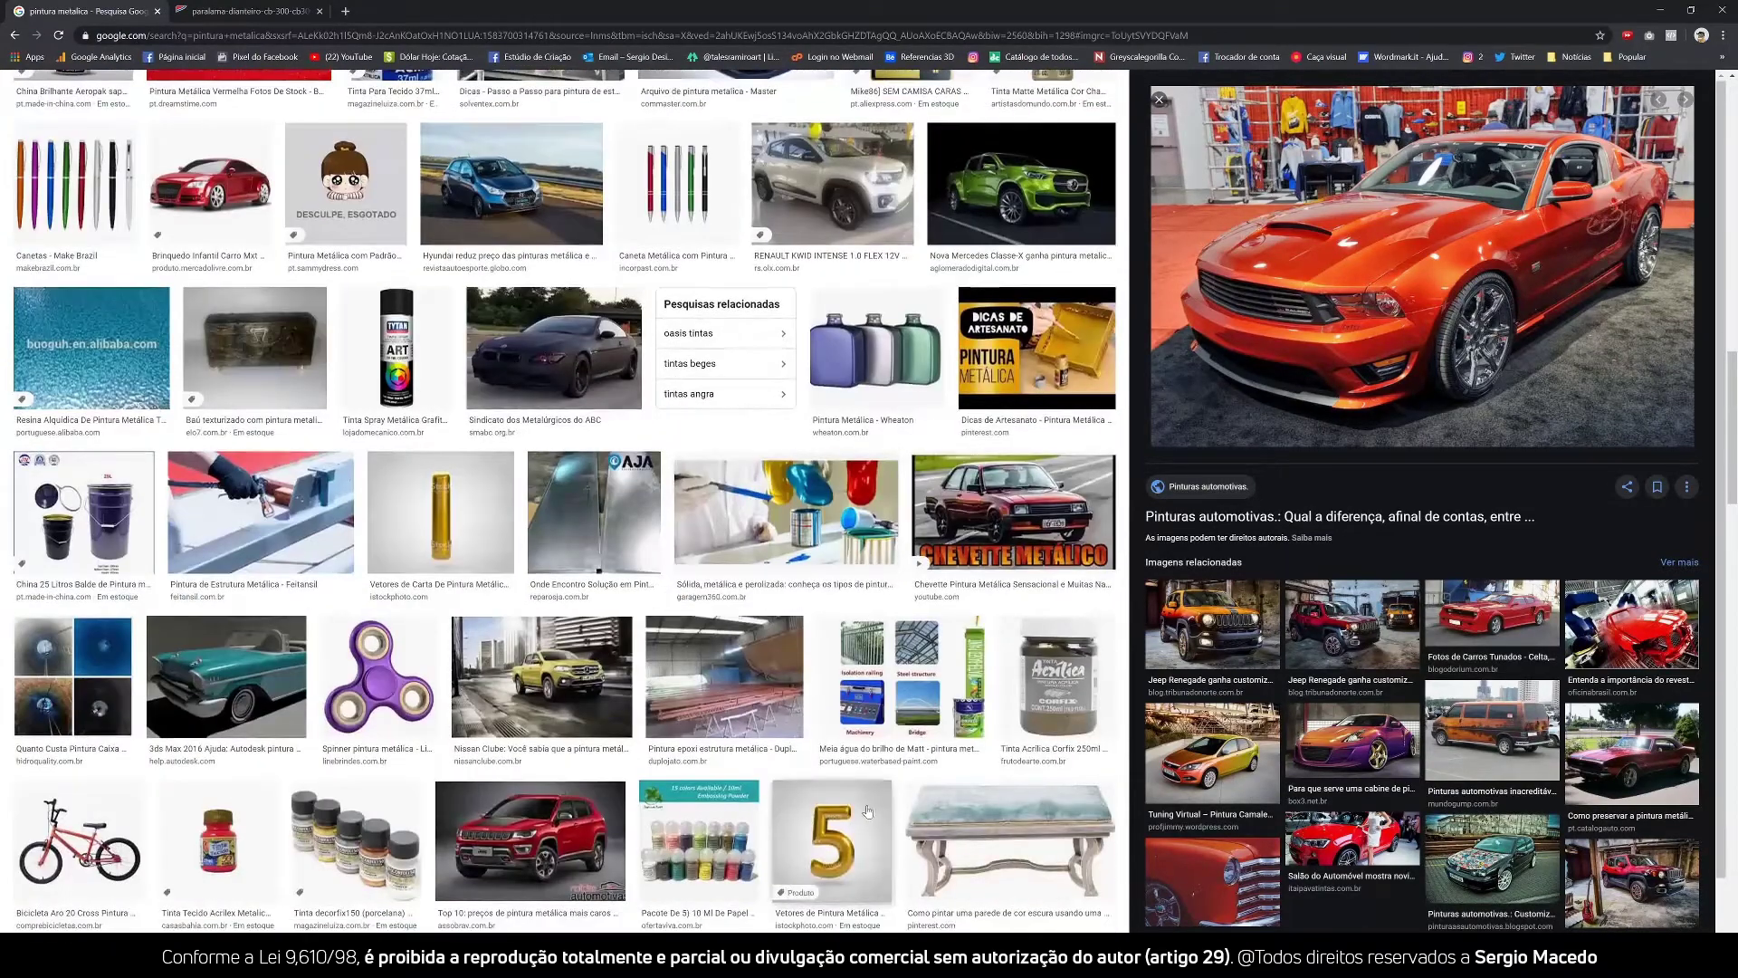
scroll(860, 808, down, 2)
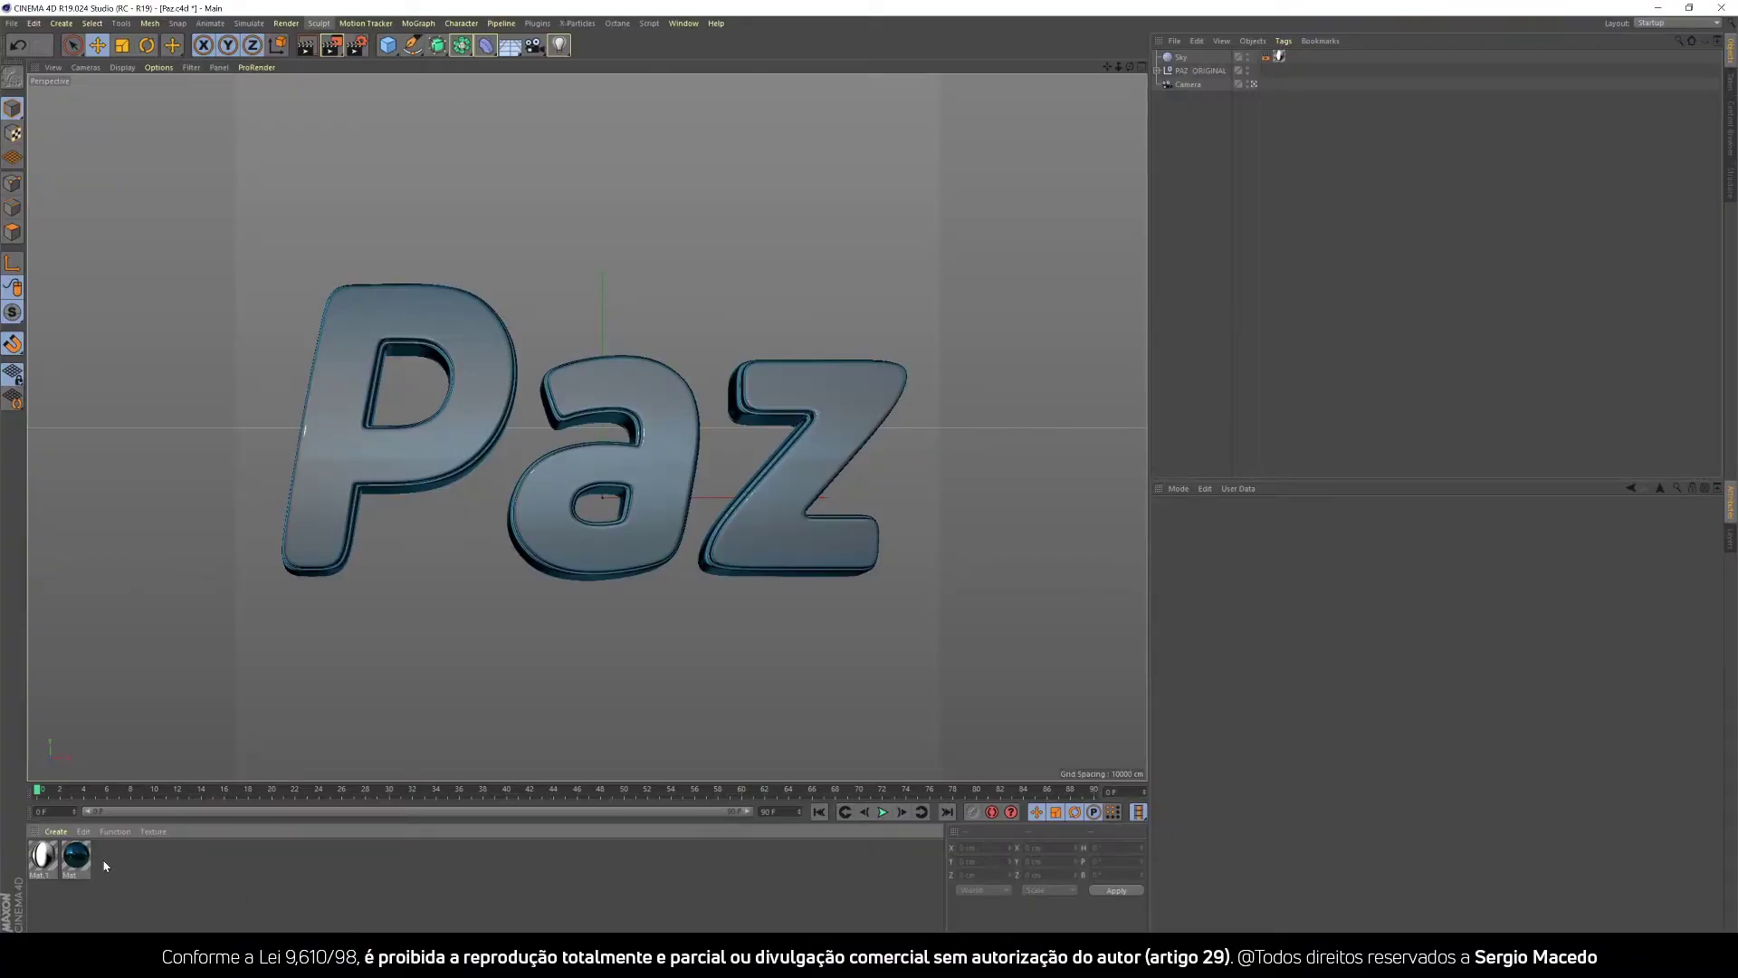
Return to Cinema 4D, create a new material and disable its Color channel.
double_click(105, 866)
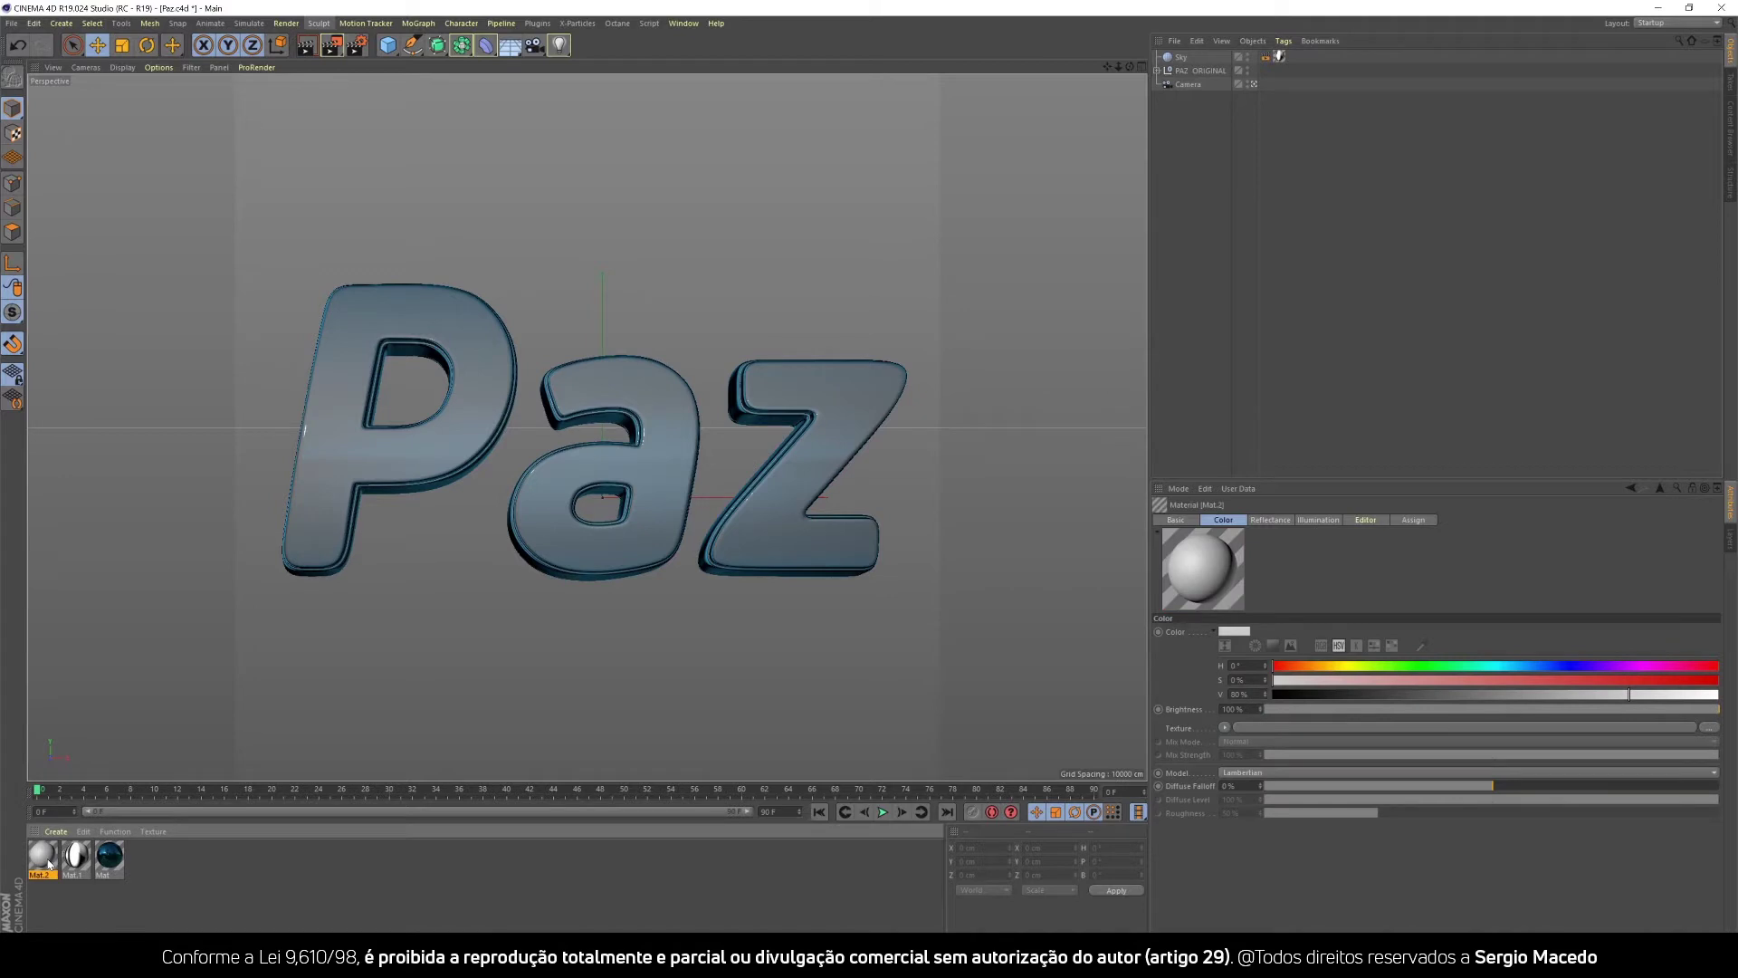
double_click(43, 857)
click(276, 256)
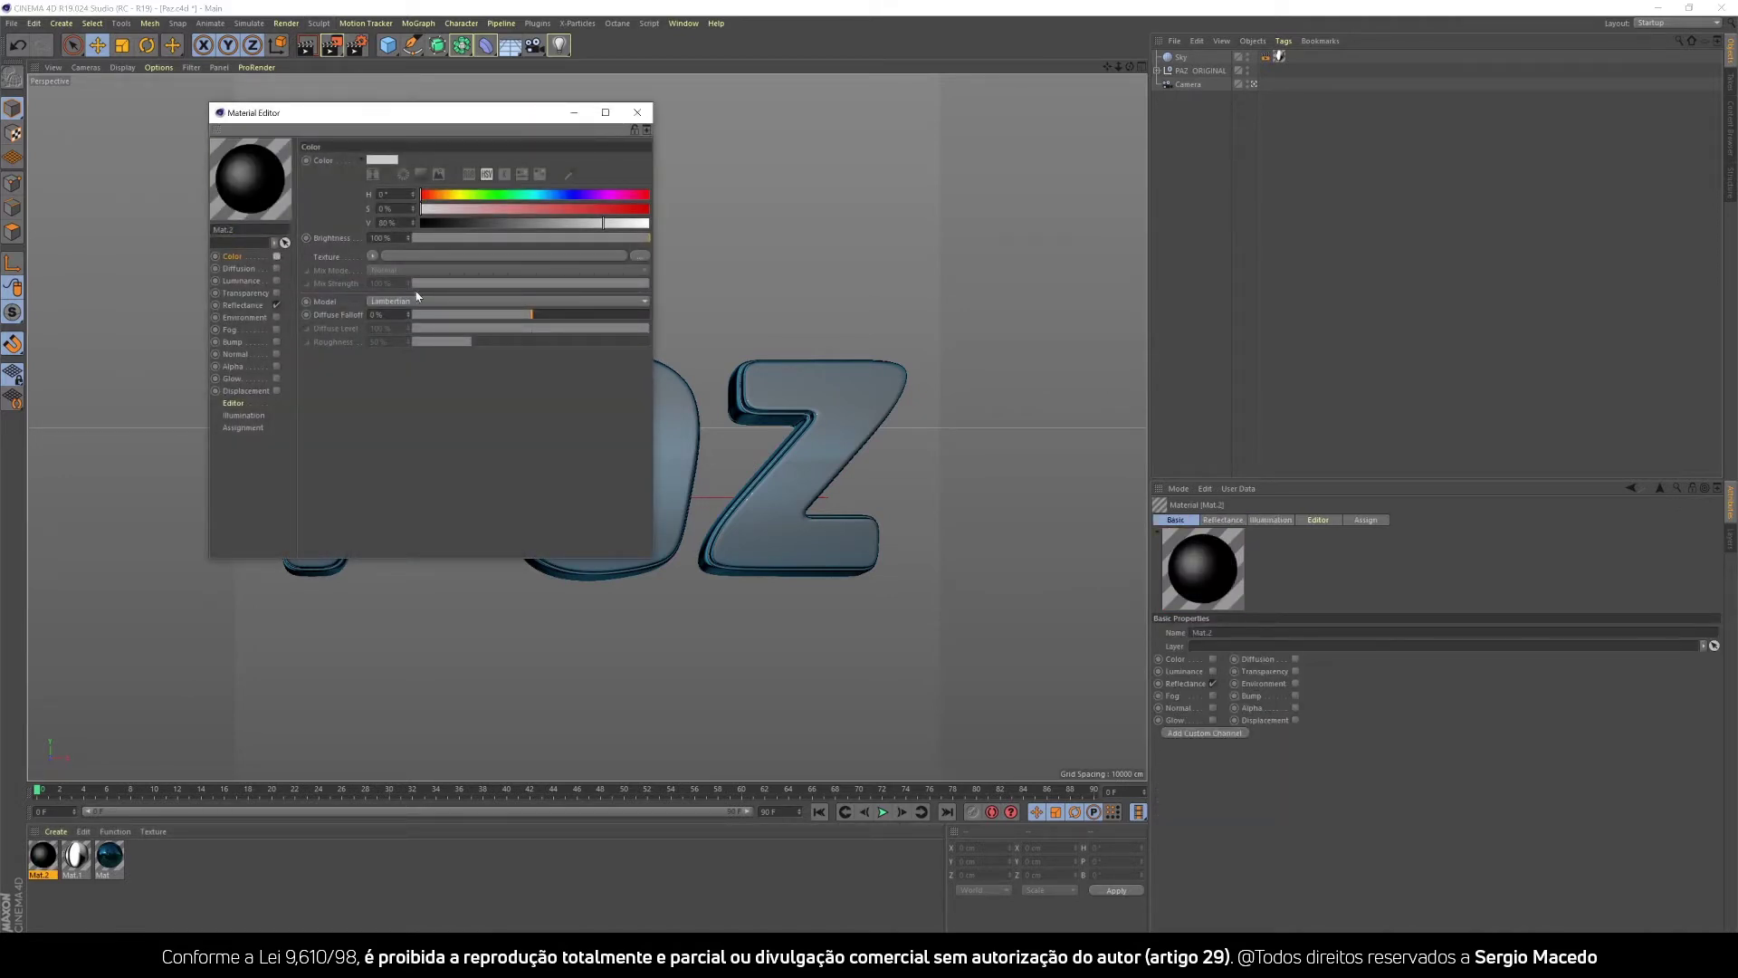
Open the new material's preview in its own window, enlarge it and place it beside the Material Editor.
right_click(258, 195)
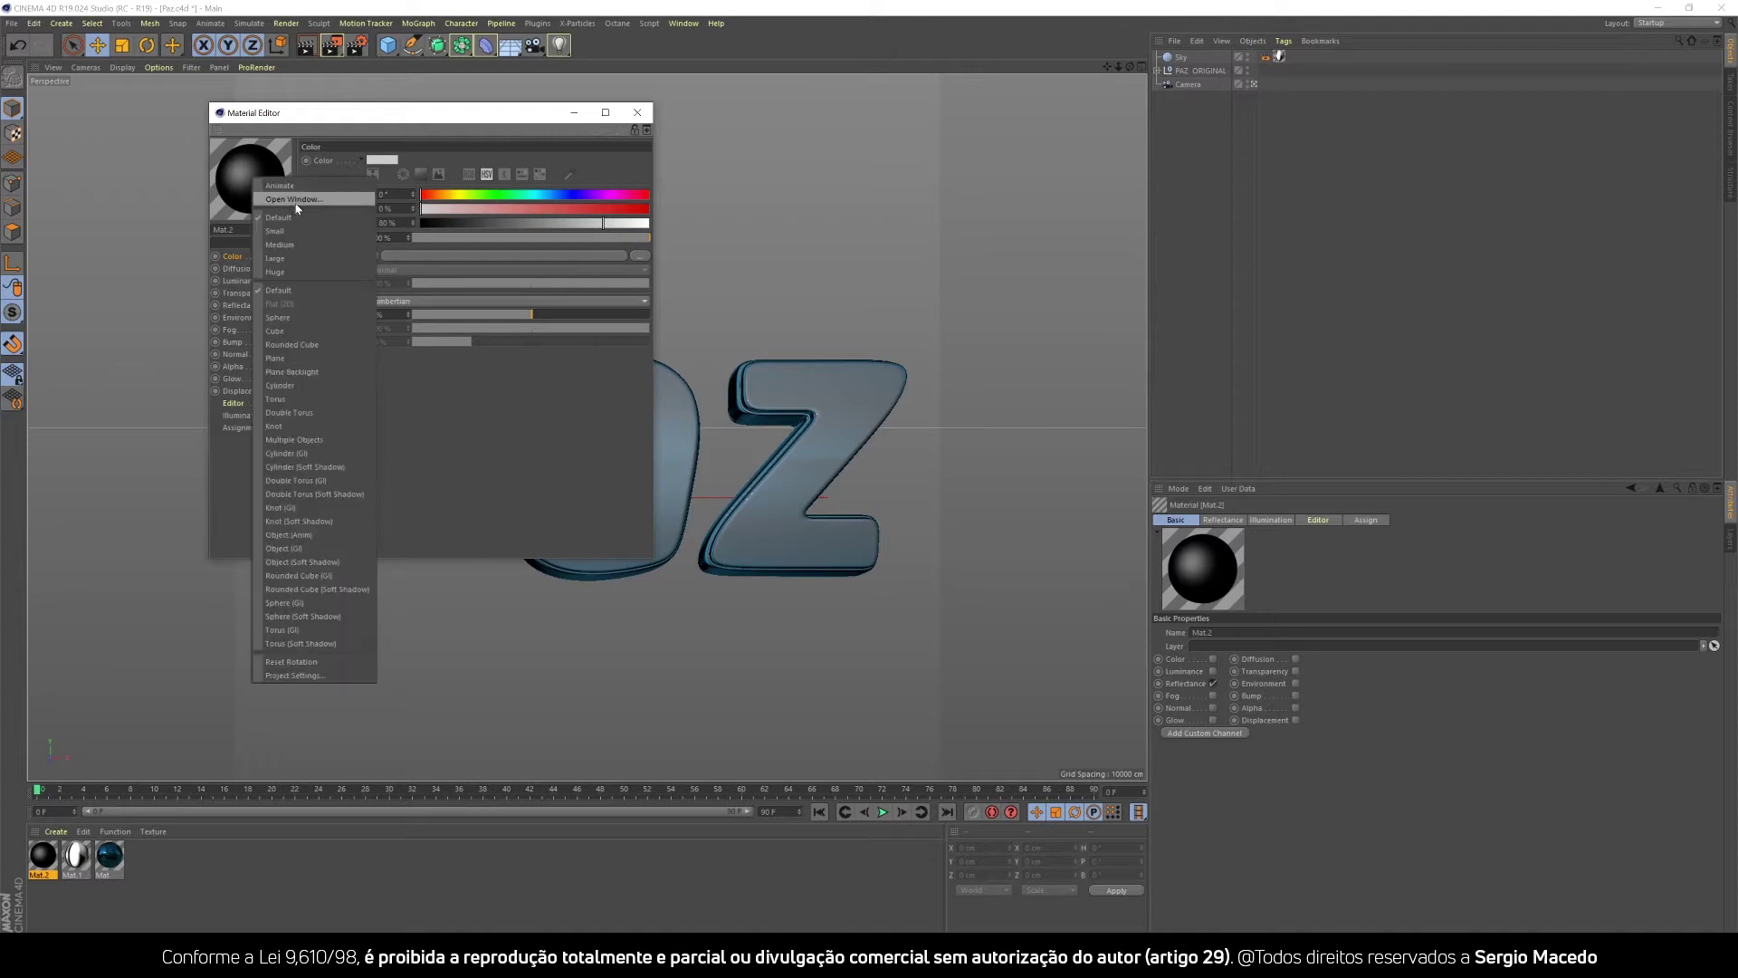
click(296, 199)
drag(342, 263, 1199, 789)
drag(593, 149, 1121, 100)
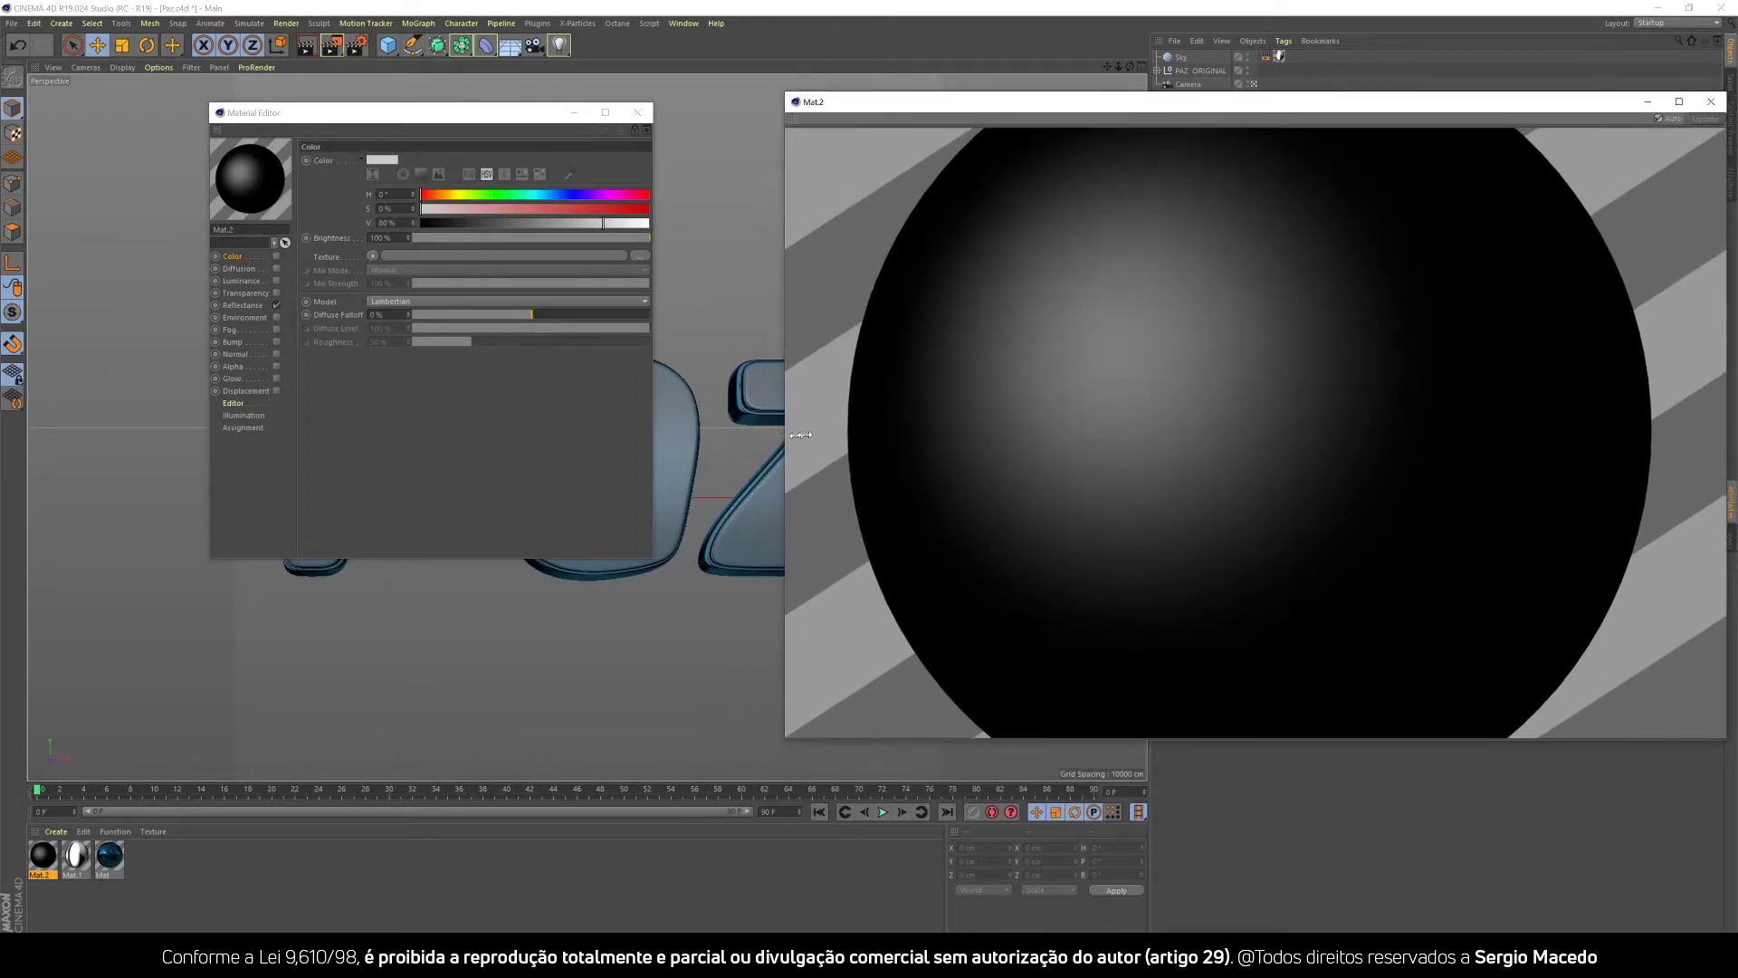
drag(773, 436, 864, 436)
Add two Beckmann layers to the new material's Reflectance channel.
click(243, 305)
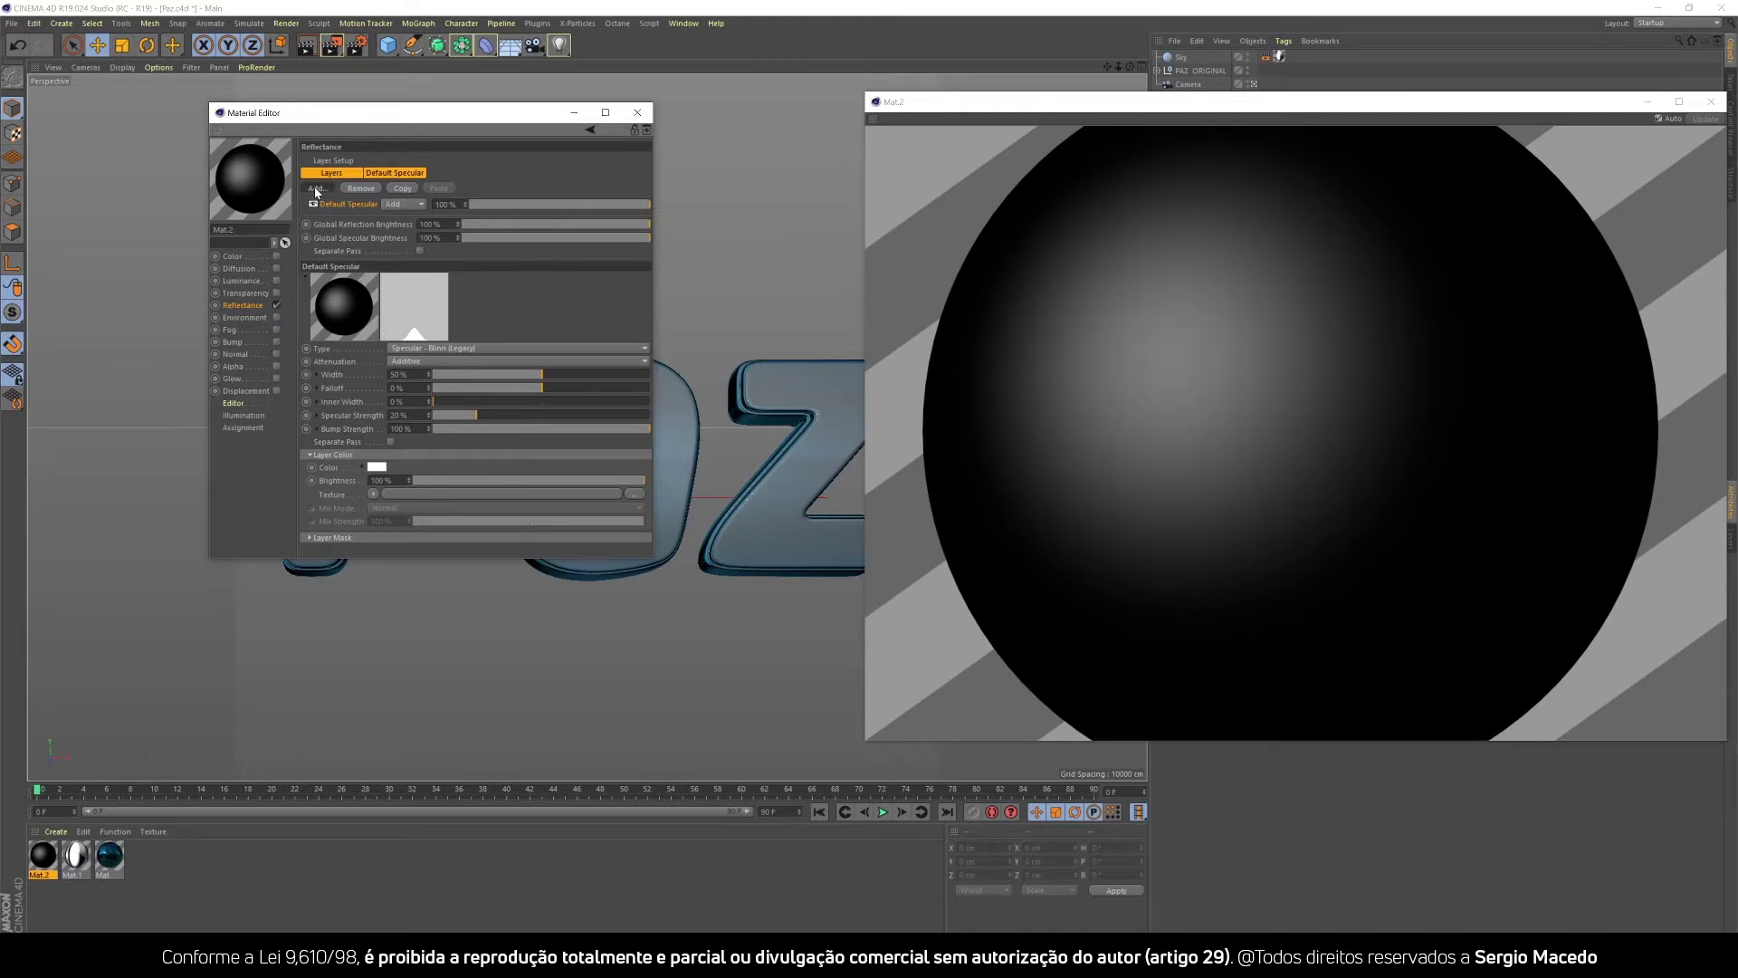
click(317, 190)
click(361, 192)
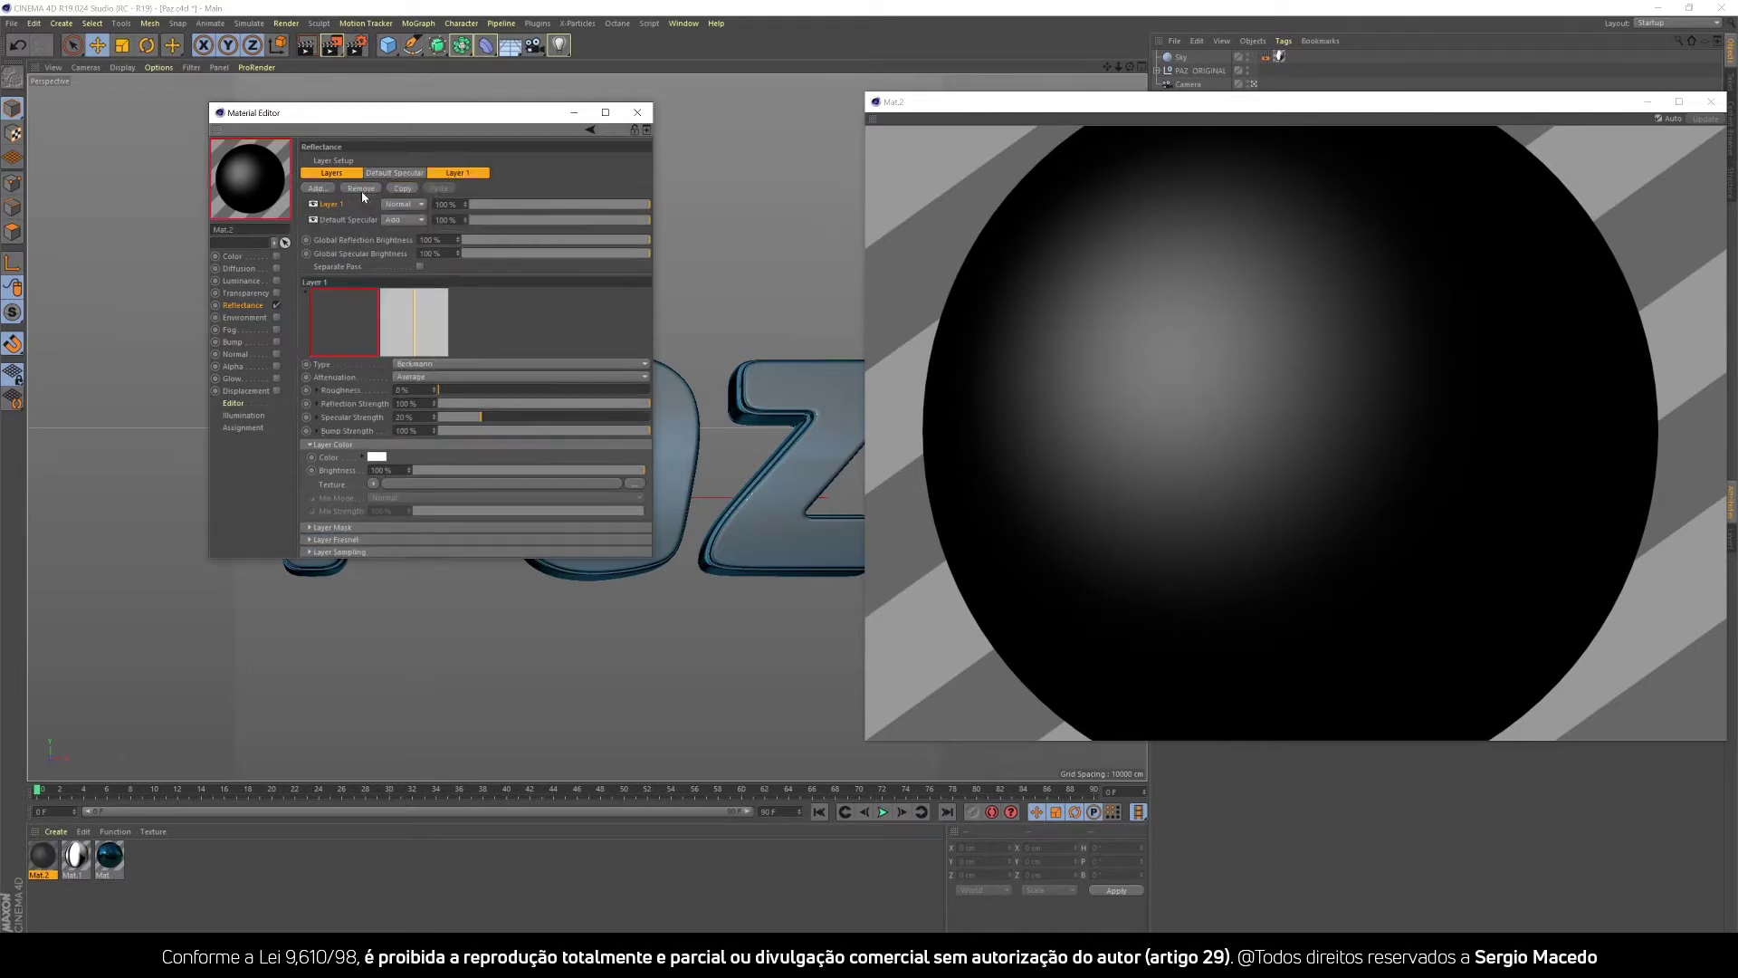
click(317, 188)
click(360, 192)
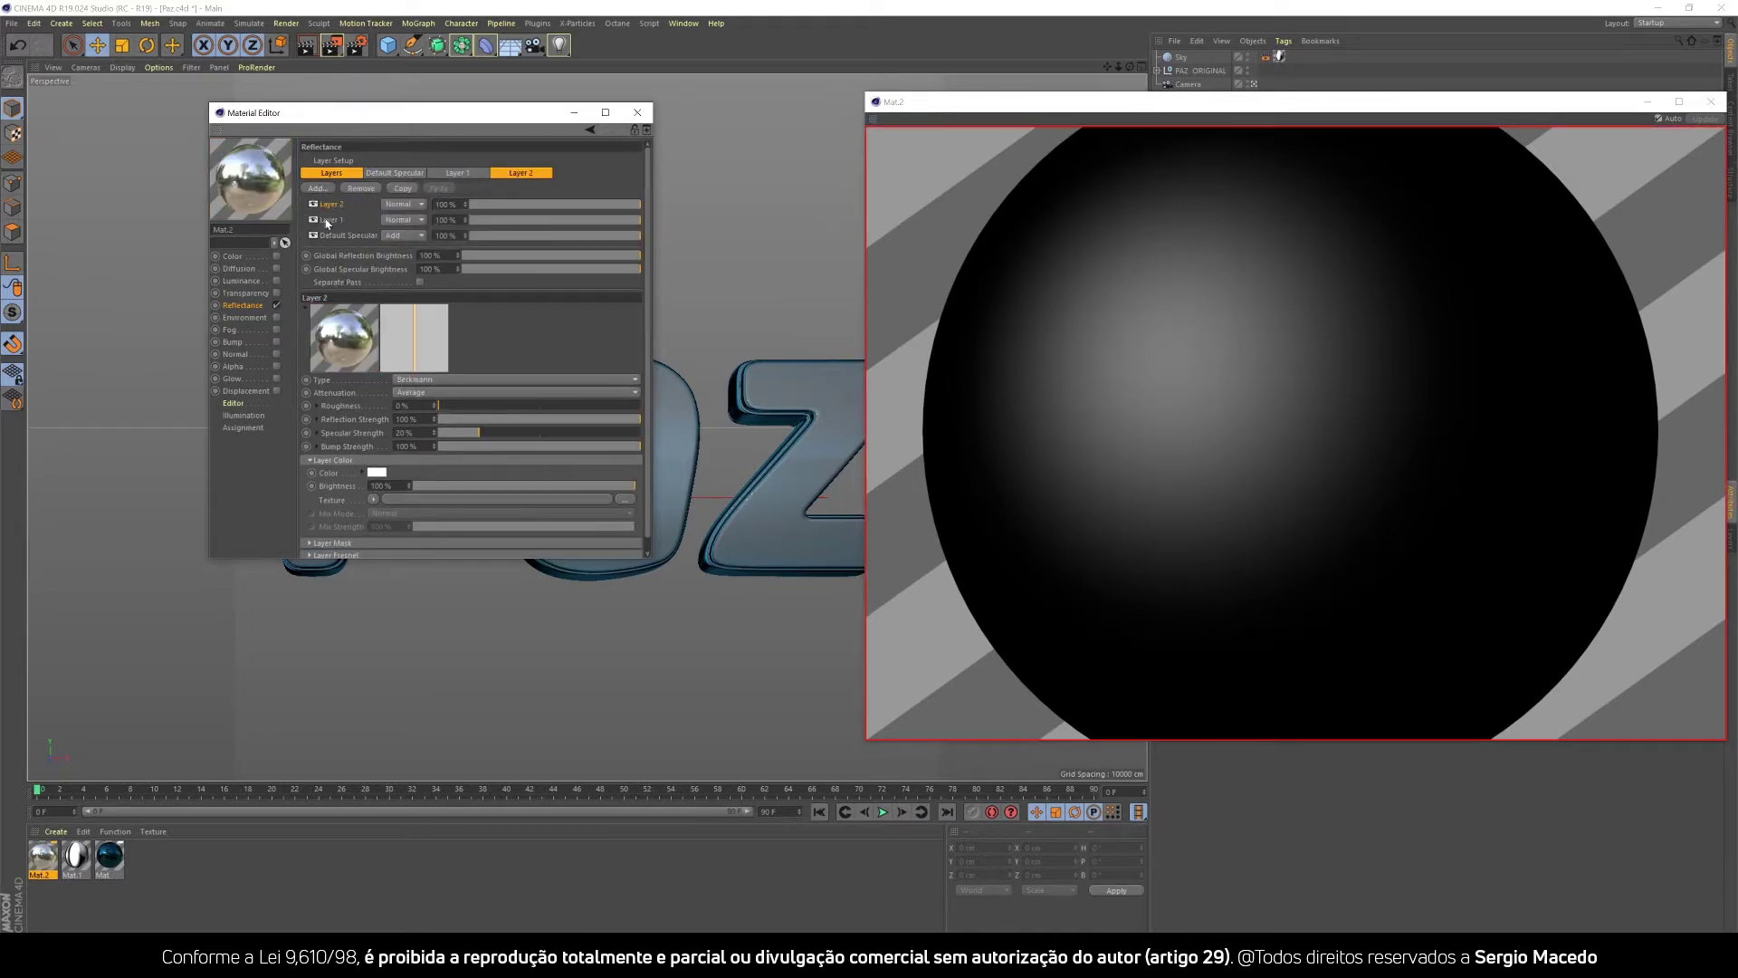
Set the layer color of reflectance Layer 1 to a dark grey with a value of about 15%.
click(327, 220)
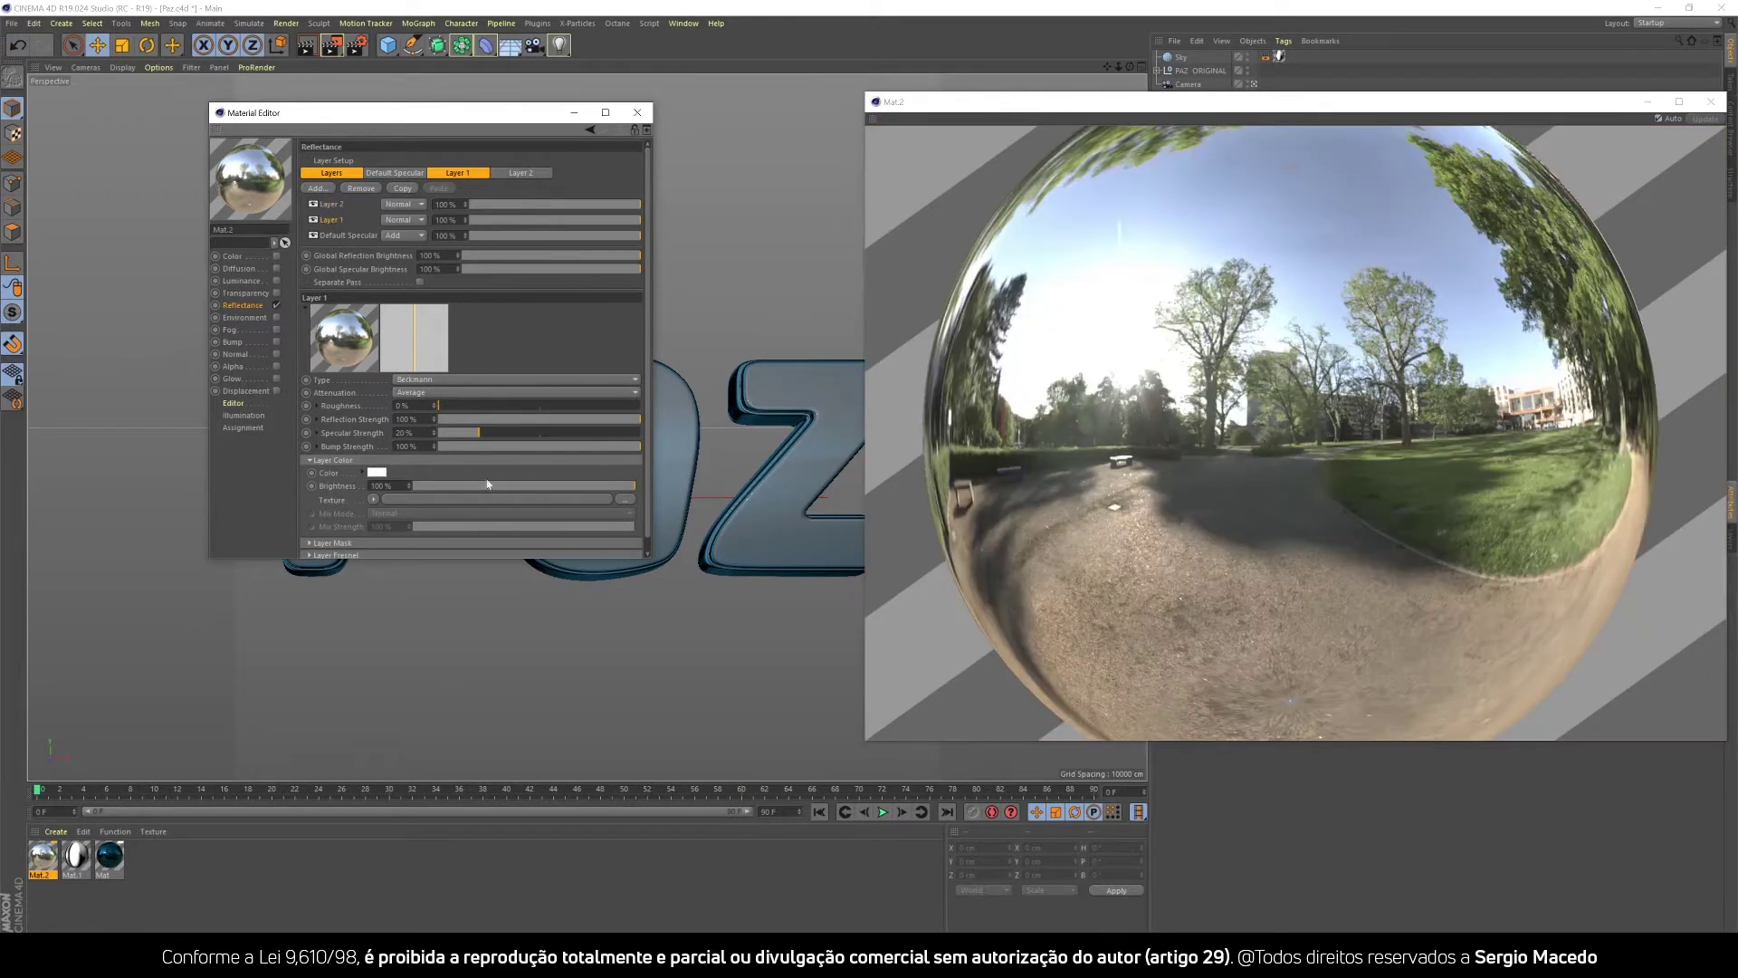
click(378, 472)
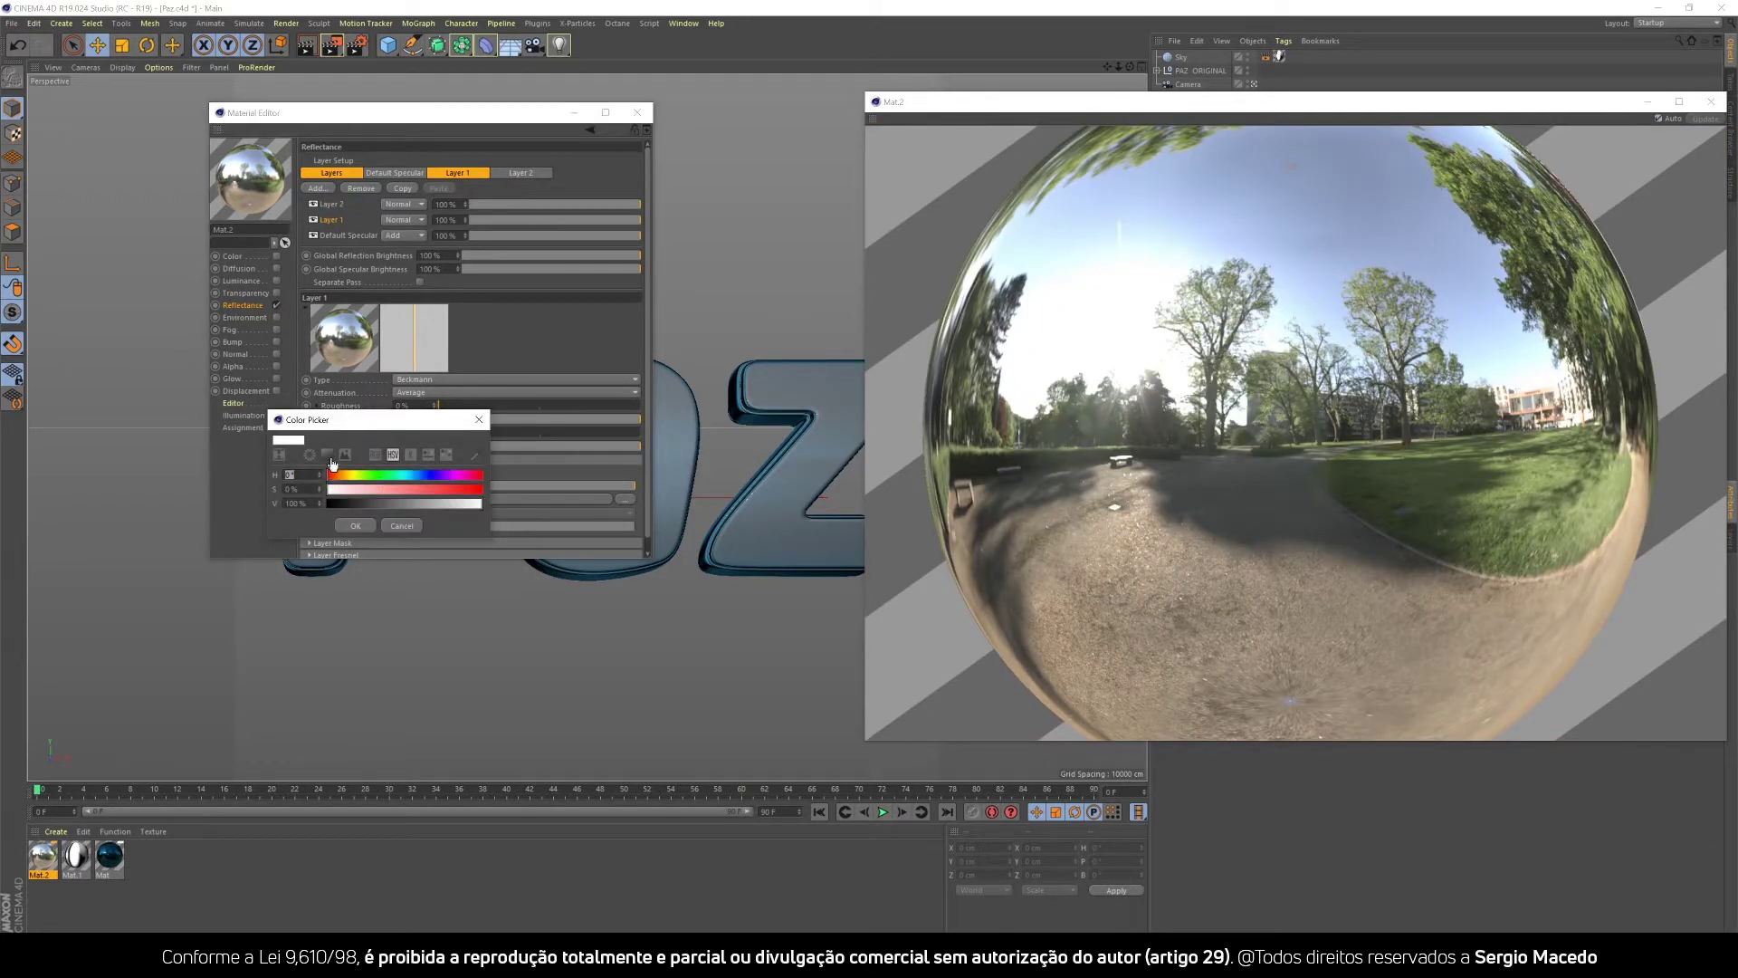
drag(277, 472, 277, 585)
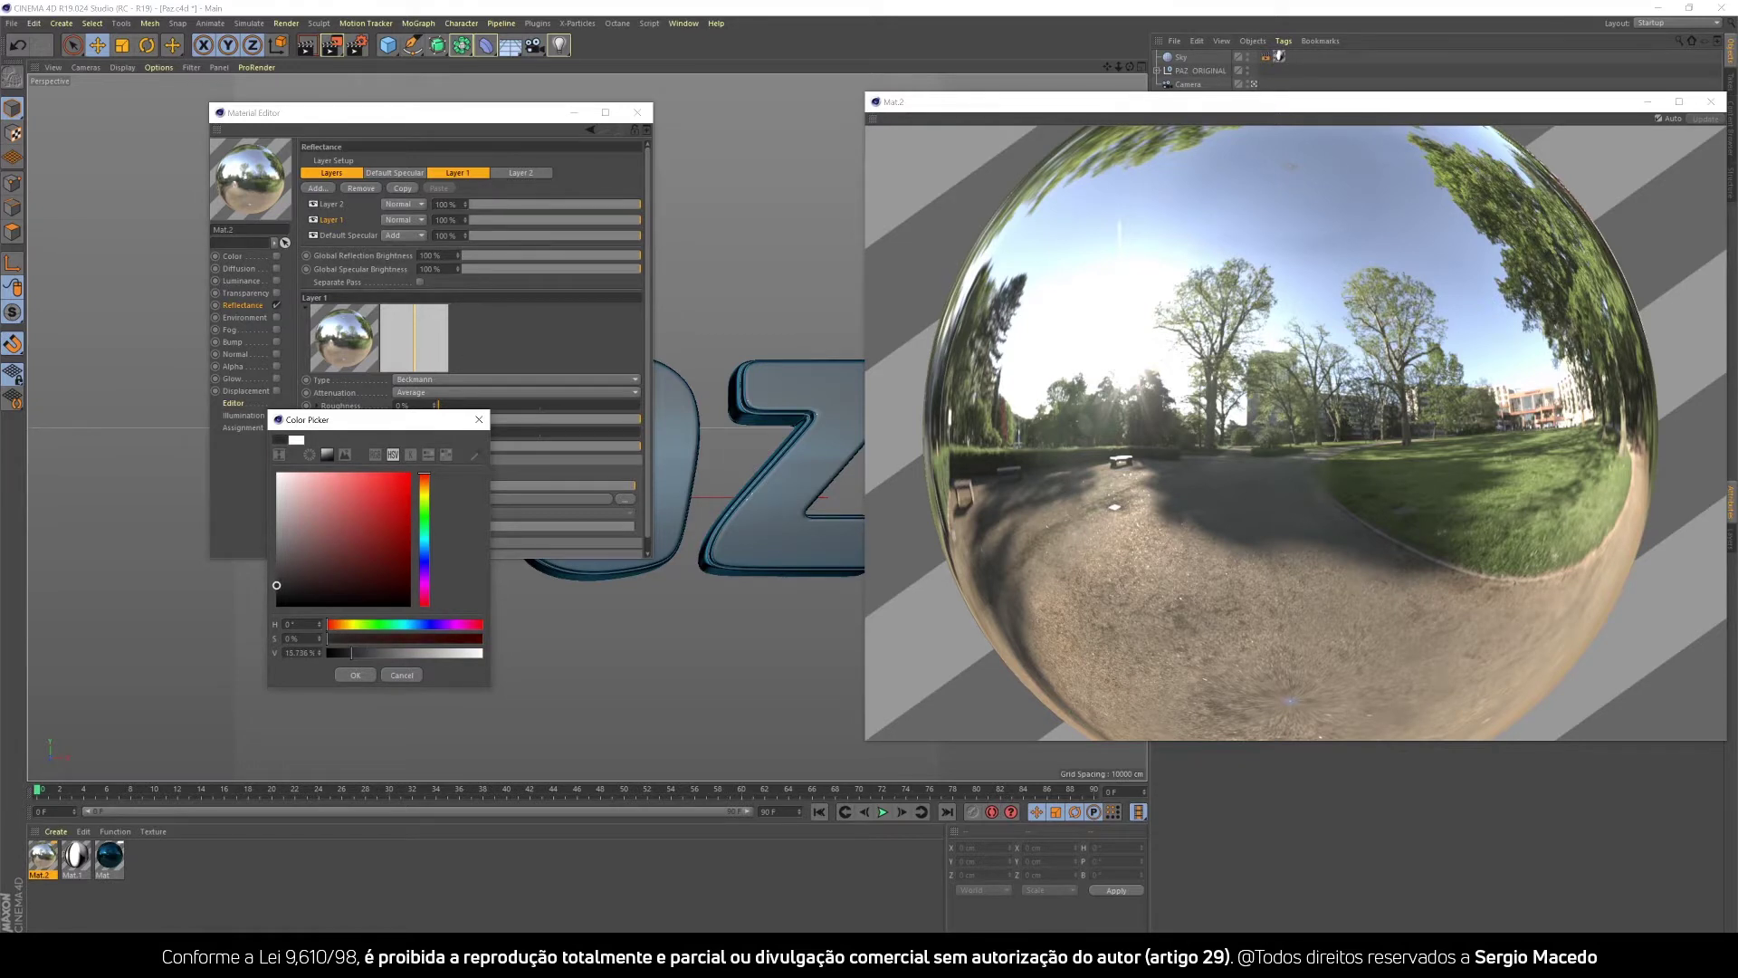
click(355, 675)
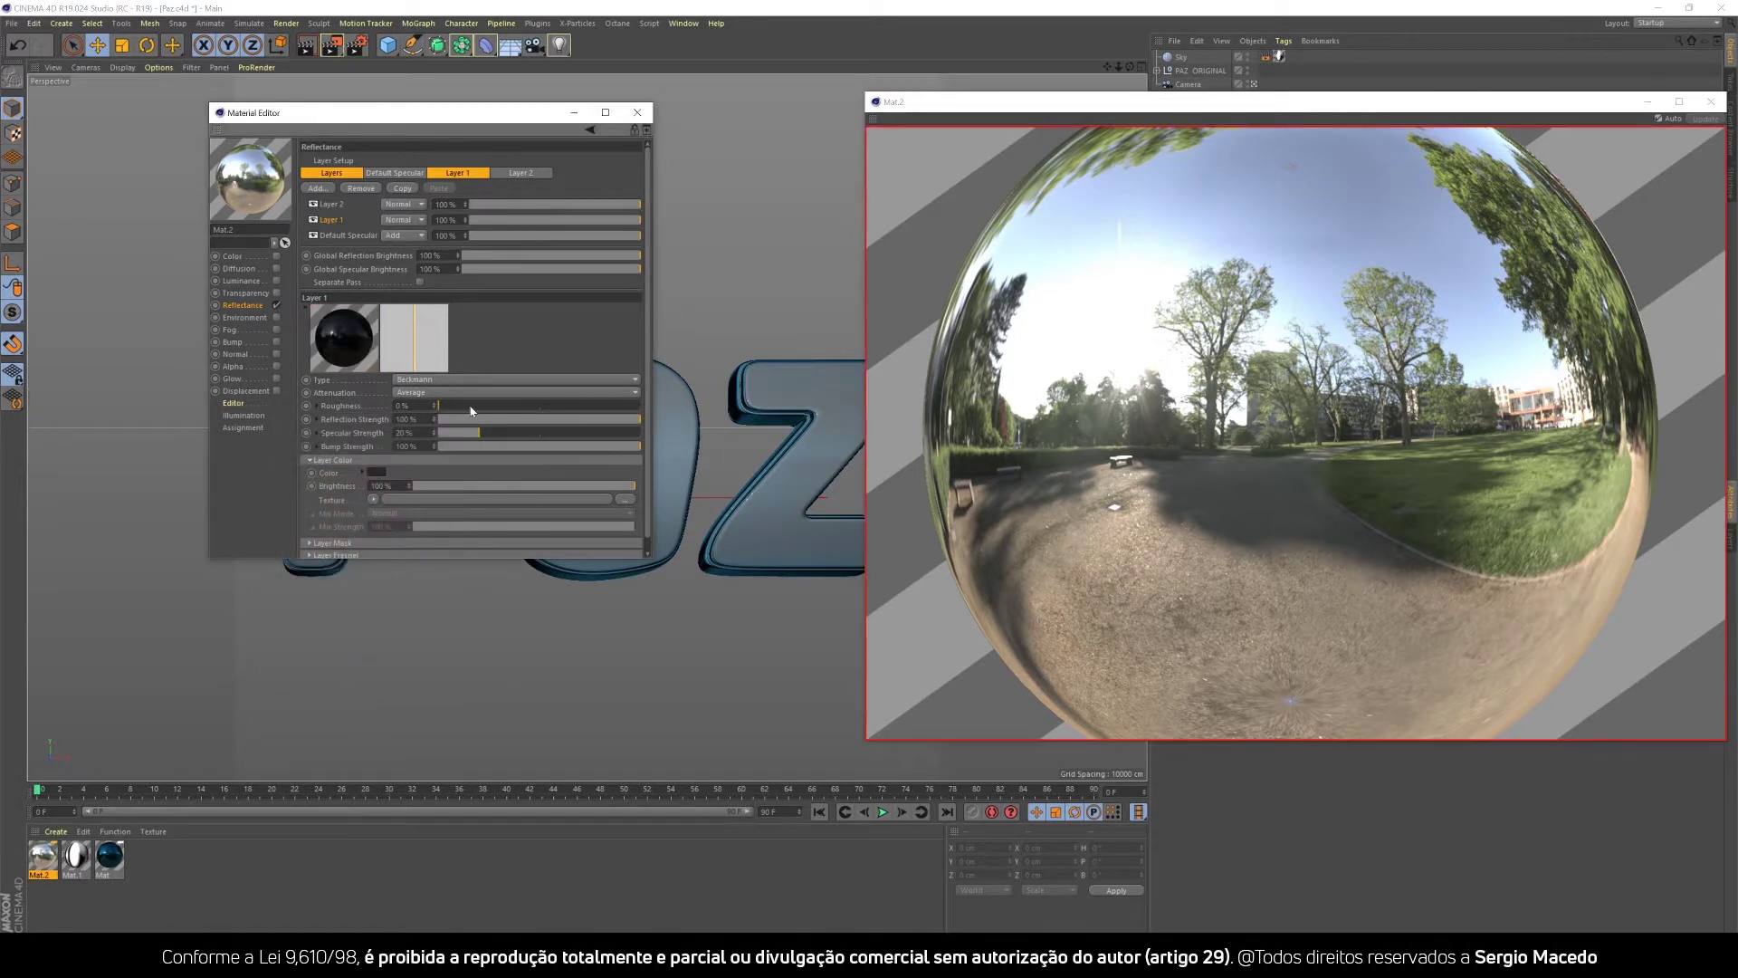
Set the layer color of reflectance Layer 2 to a dark grey.
click(329, 206)
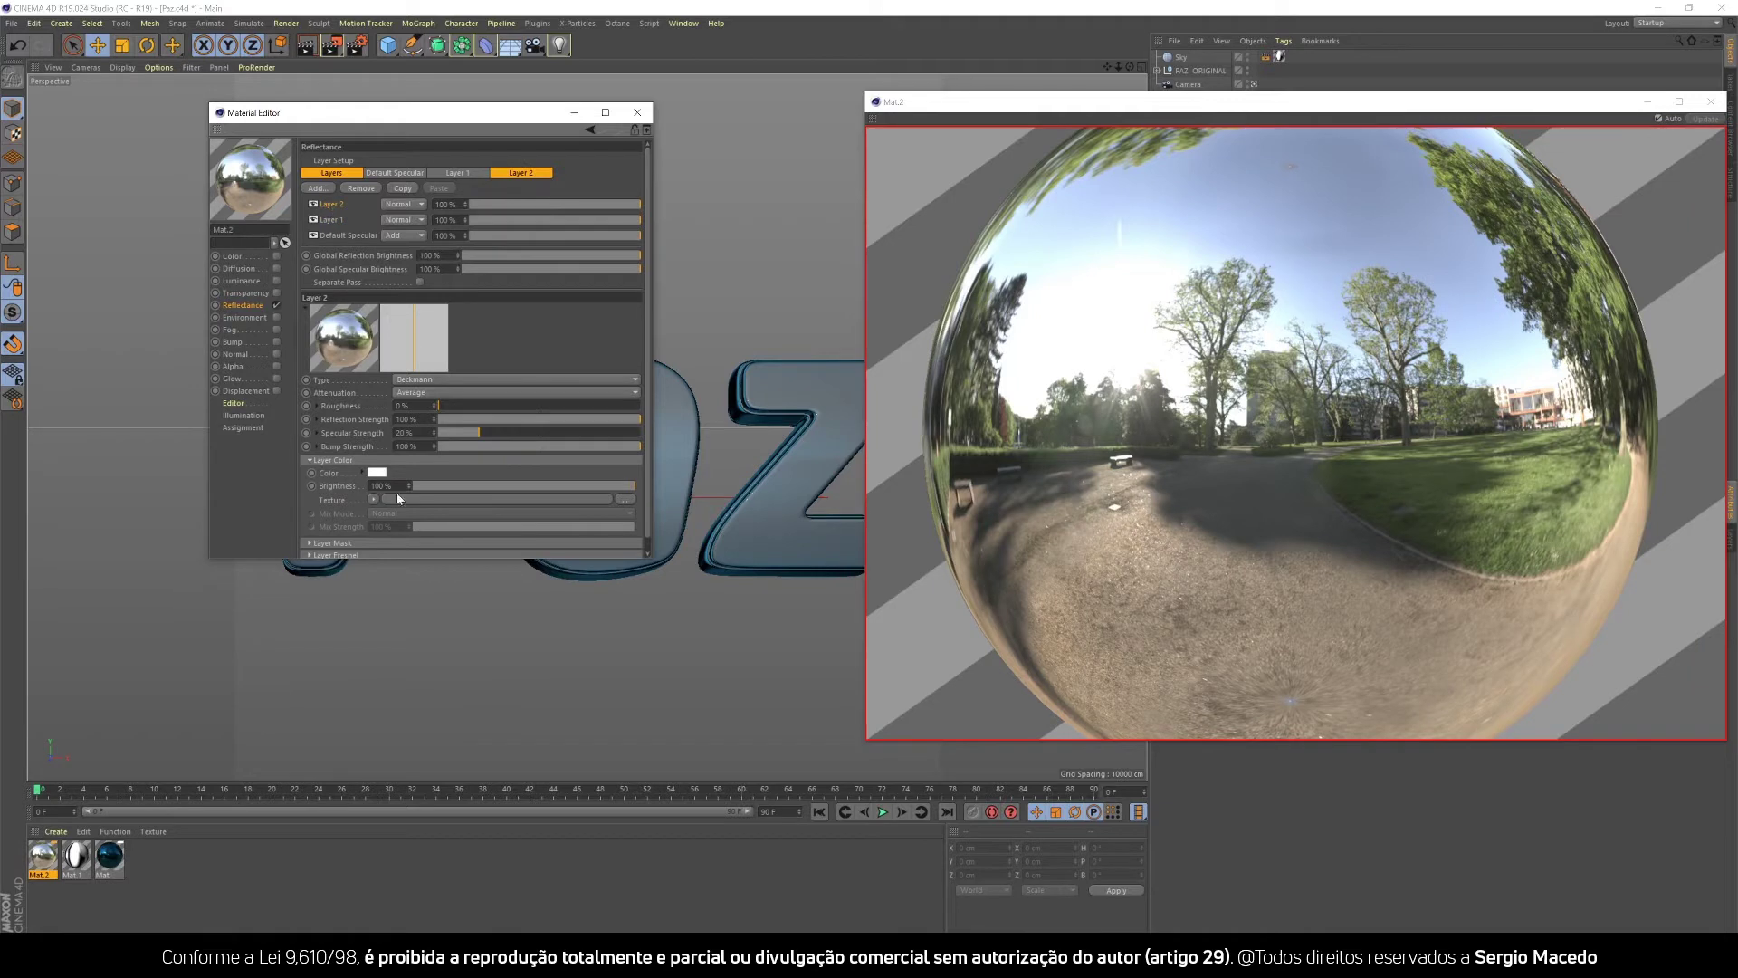
click(376, 472)
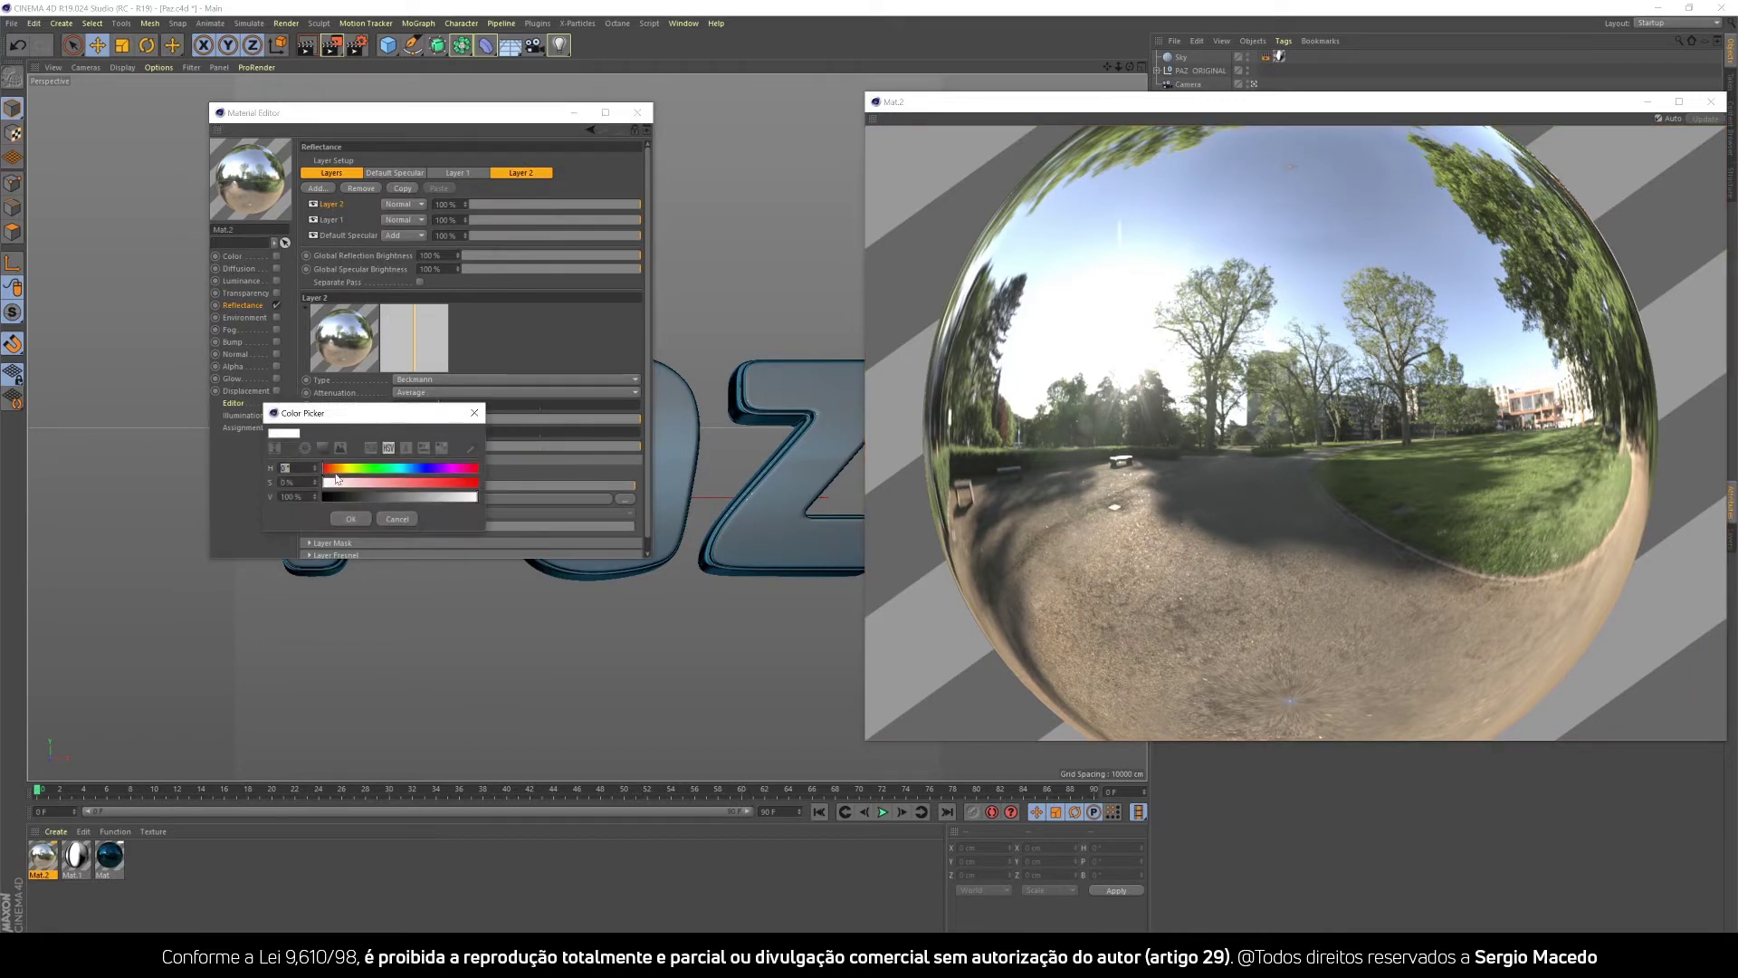
click(322, 448)
drag(296, 549, 272, 570)
click(351, 668)
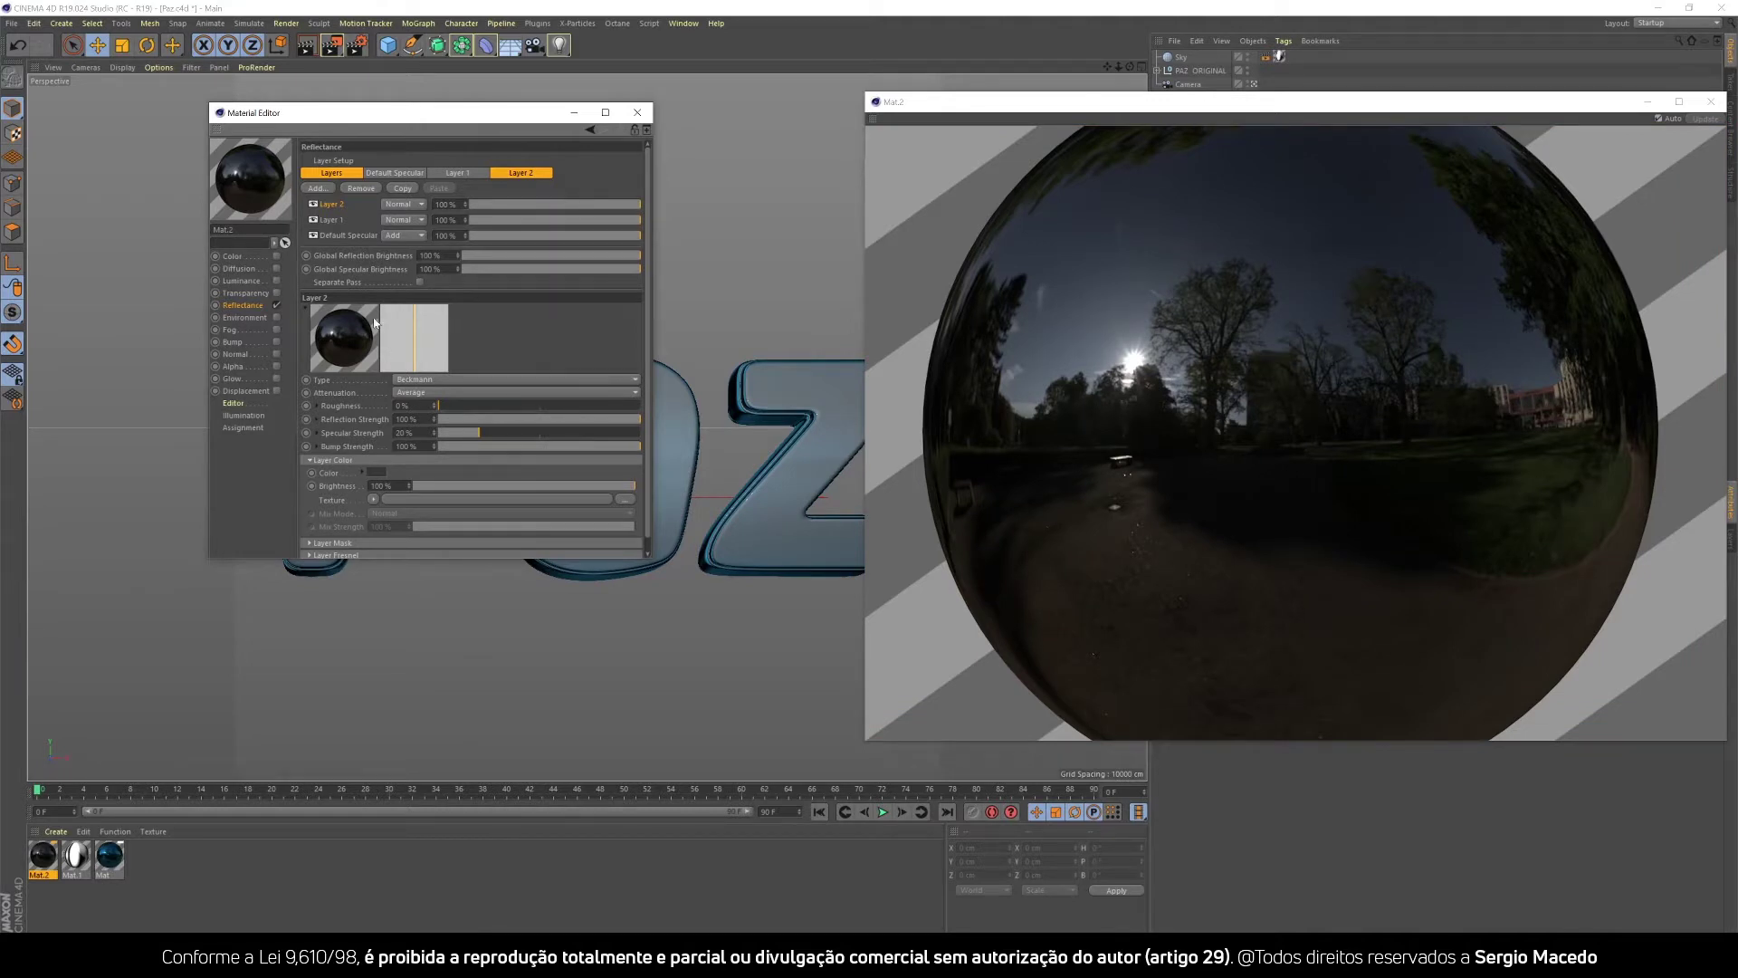
Set the roughness of reflectance Layer 1 to 33%.
click(332, 222)
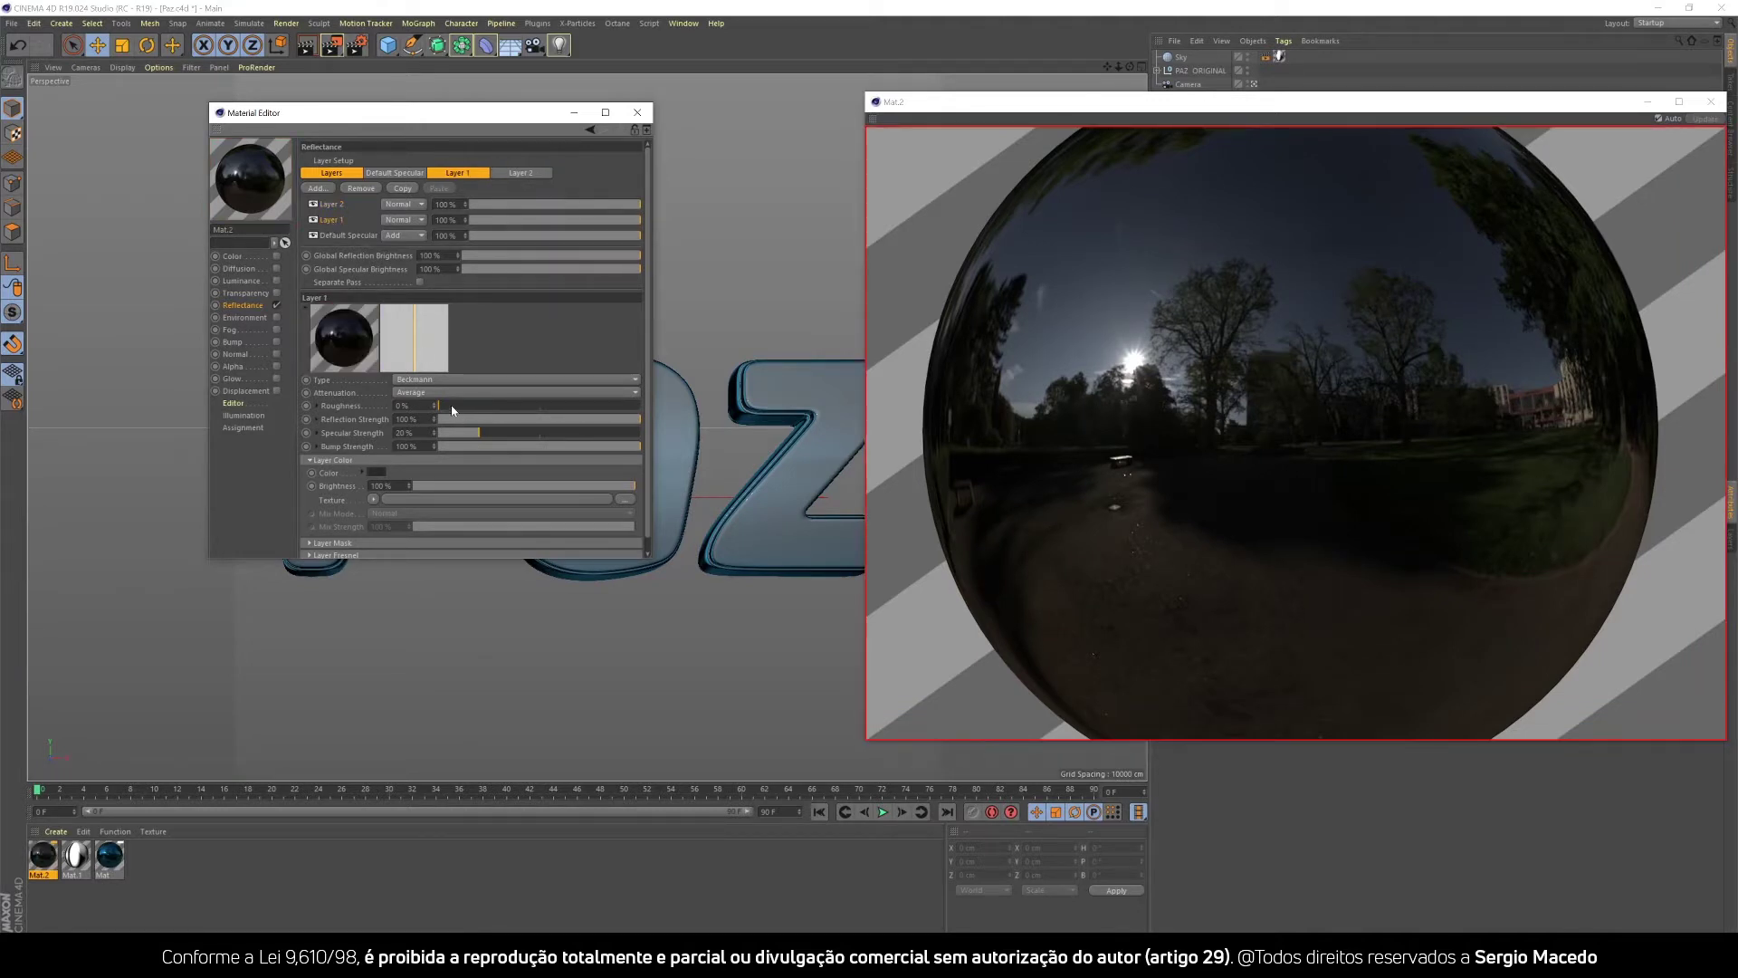
drag(474, 409, 480, 416)
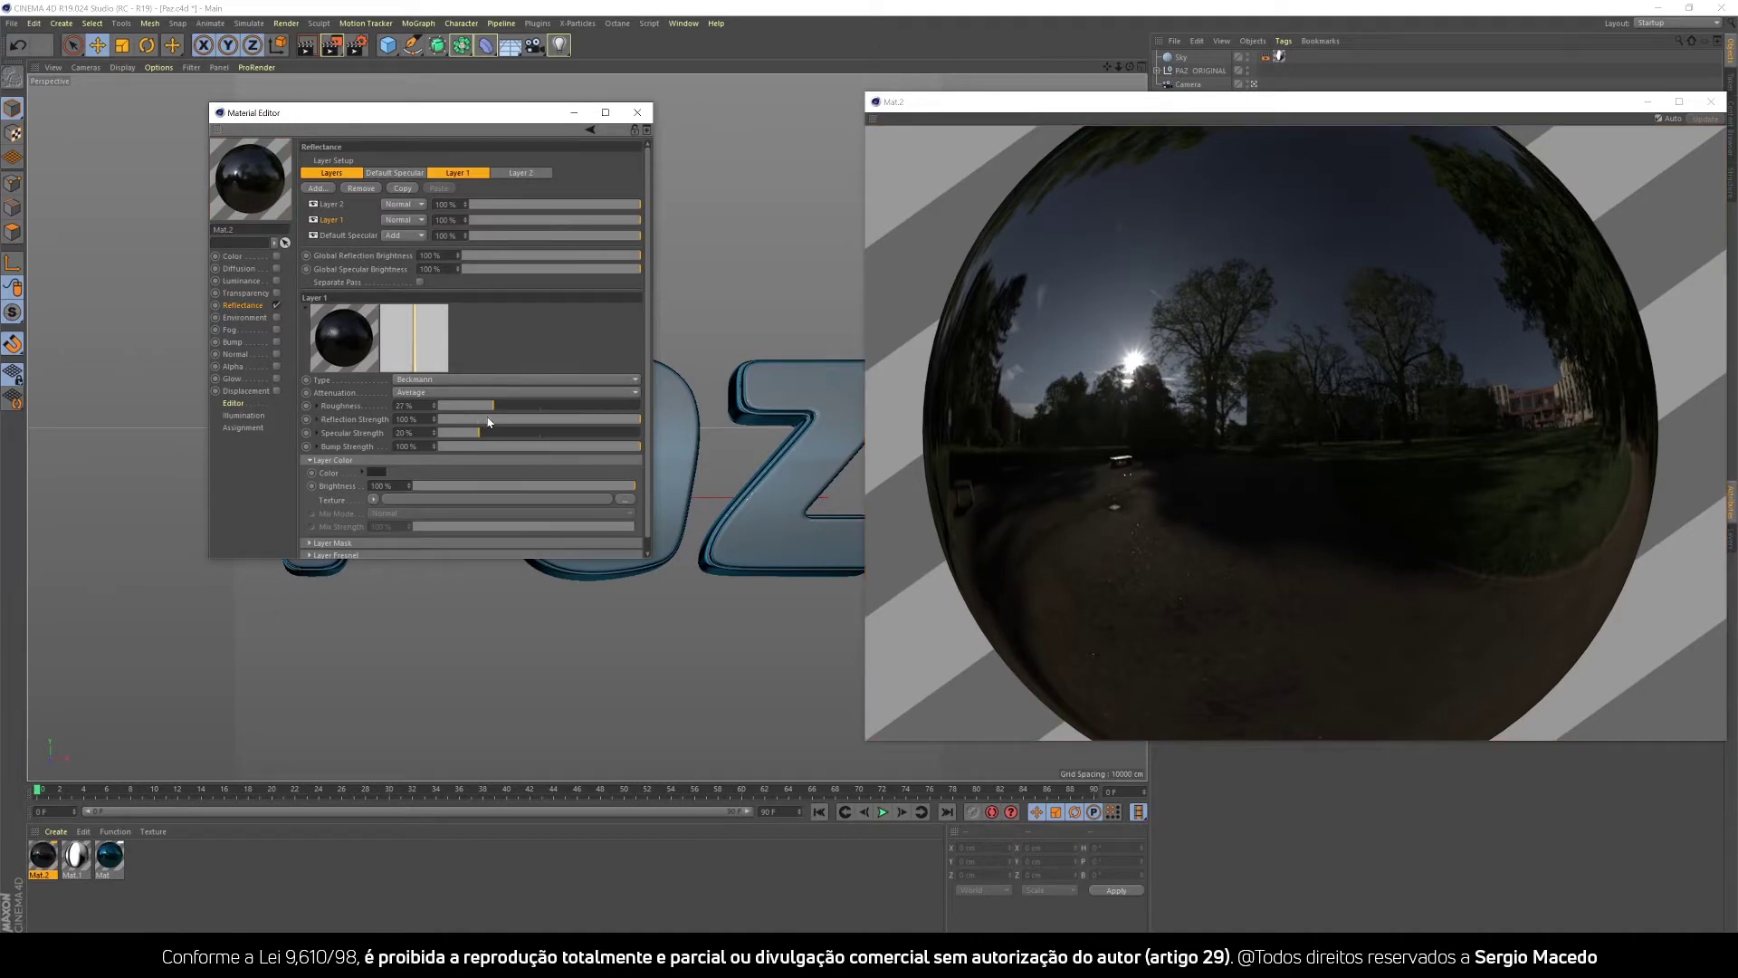
drag(494, 406, 505, 406)
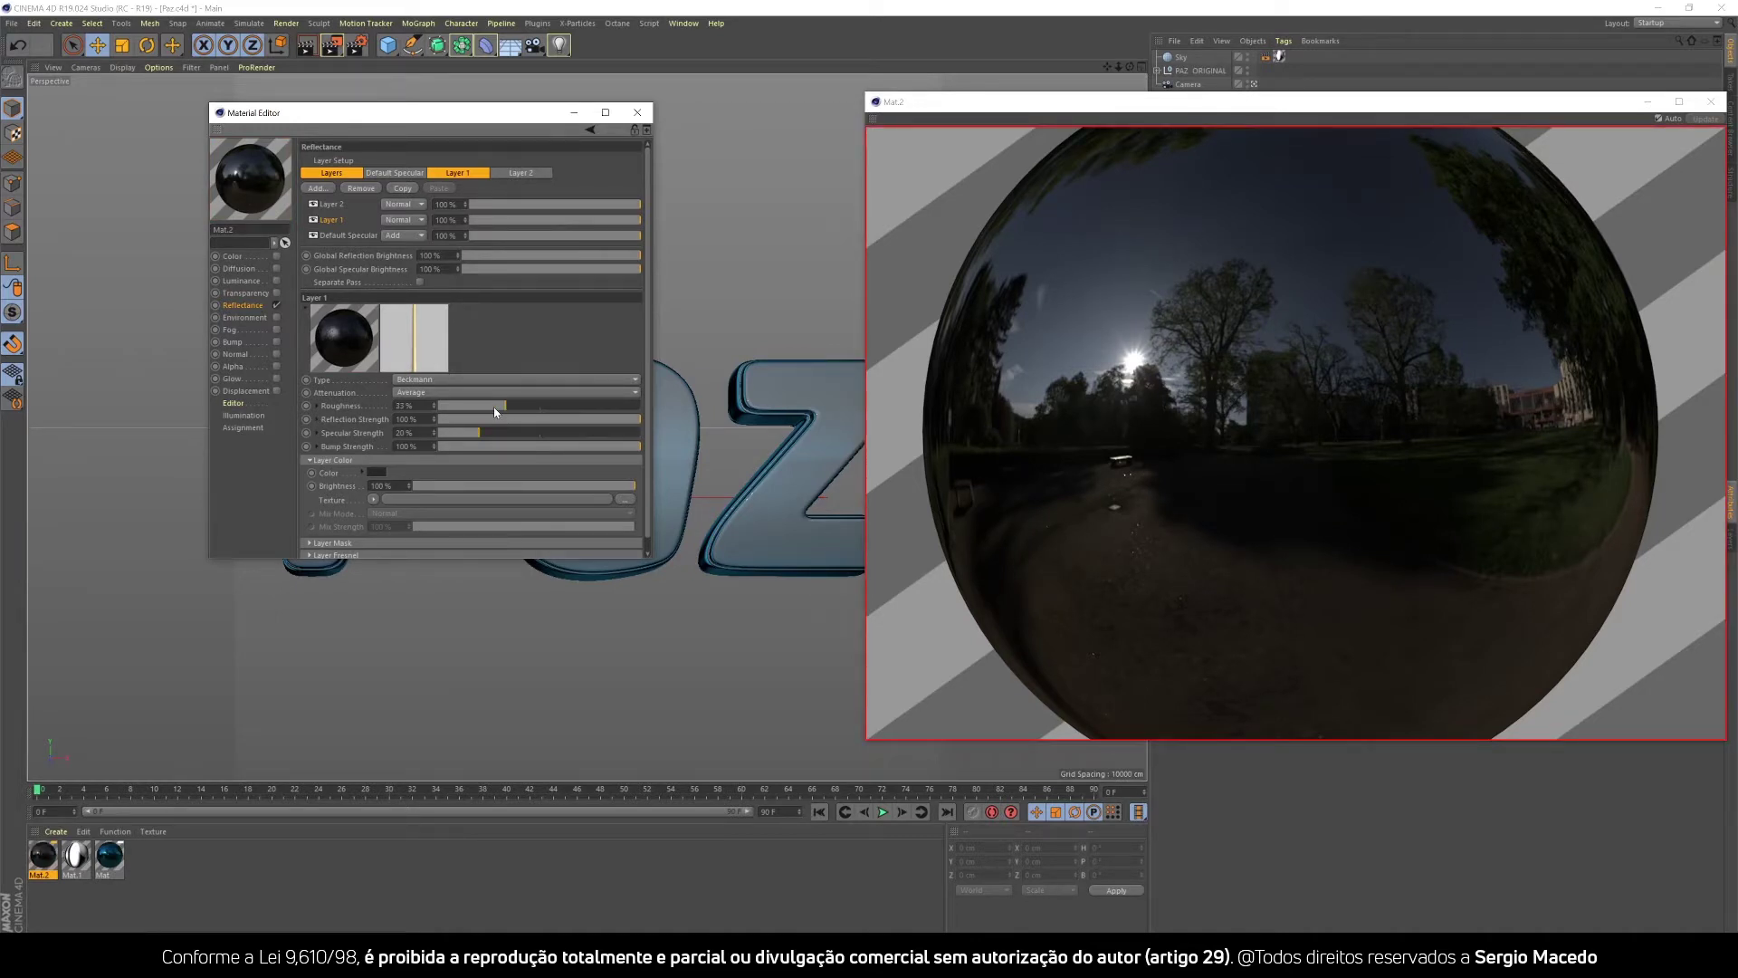
Reopen the material's preview window and reduce the opacity of reflectance Layer 2 to 15%.
click(1710, 101)
right_click(235, 191)
click(272, 205)
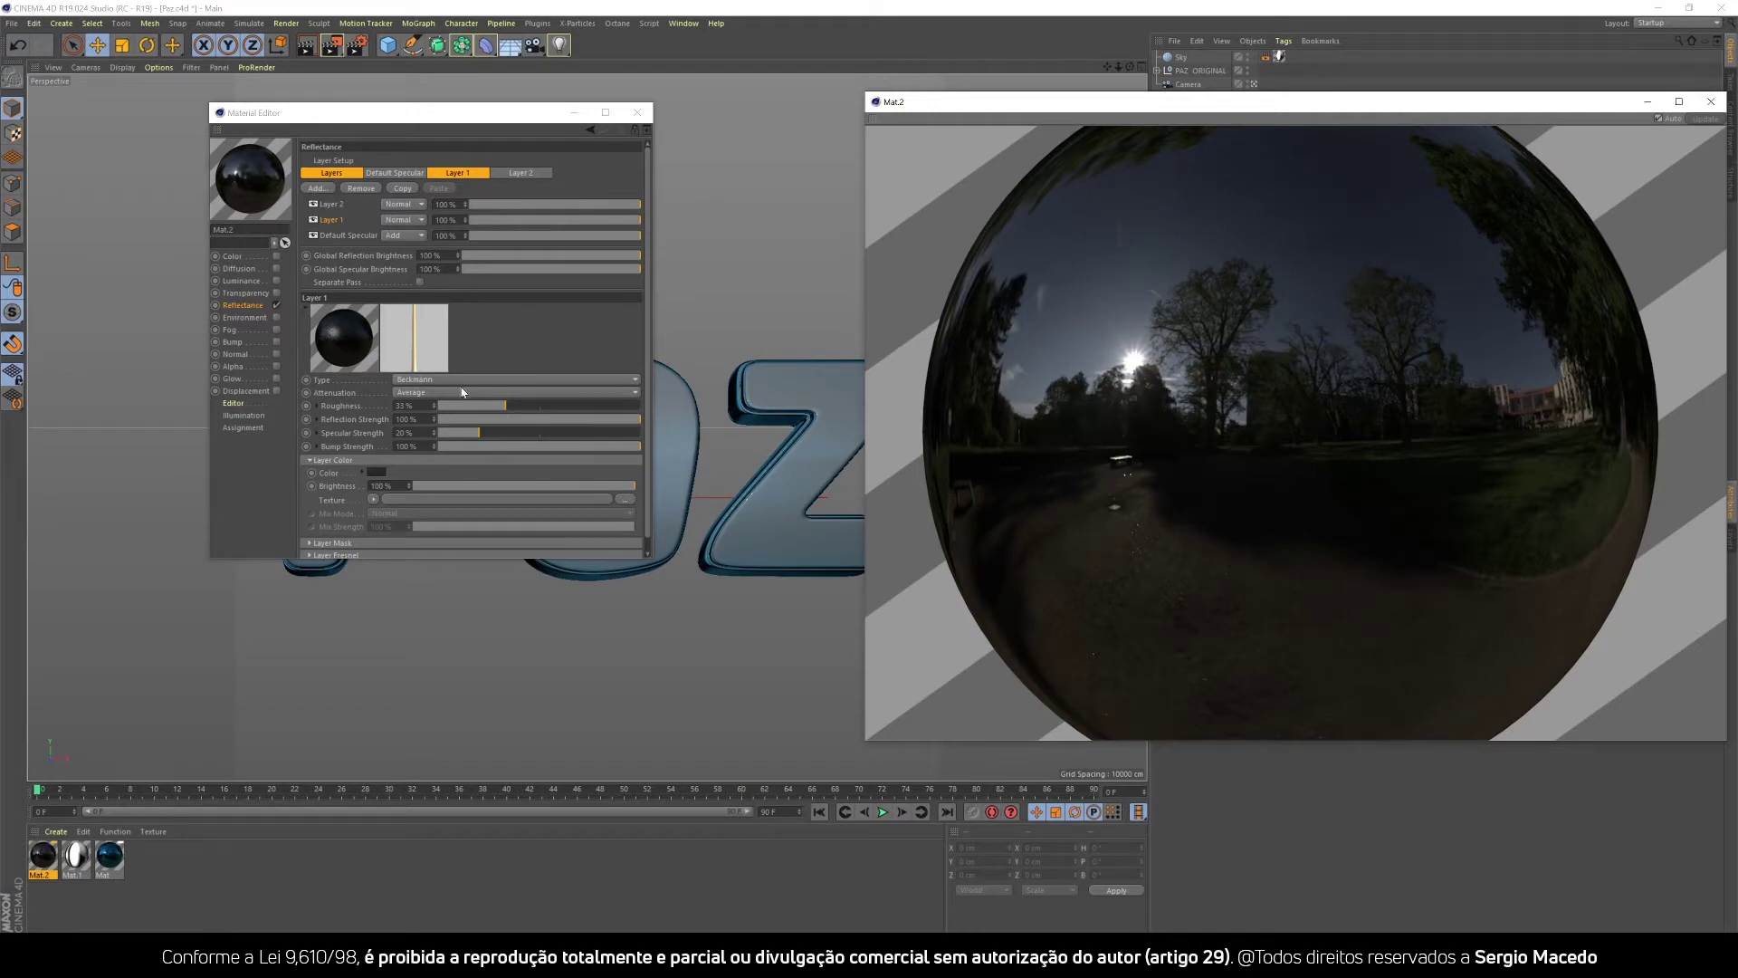
click(337, 205)
drag(615, 205, 497, 209)
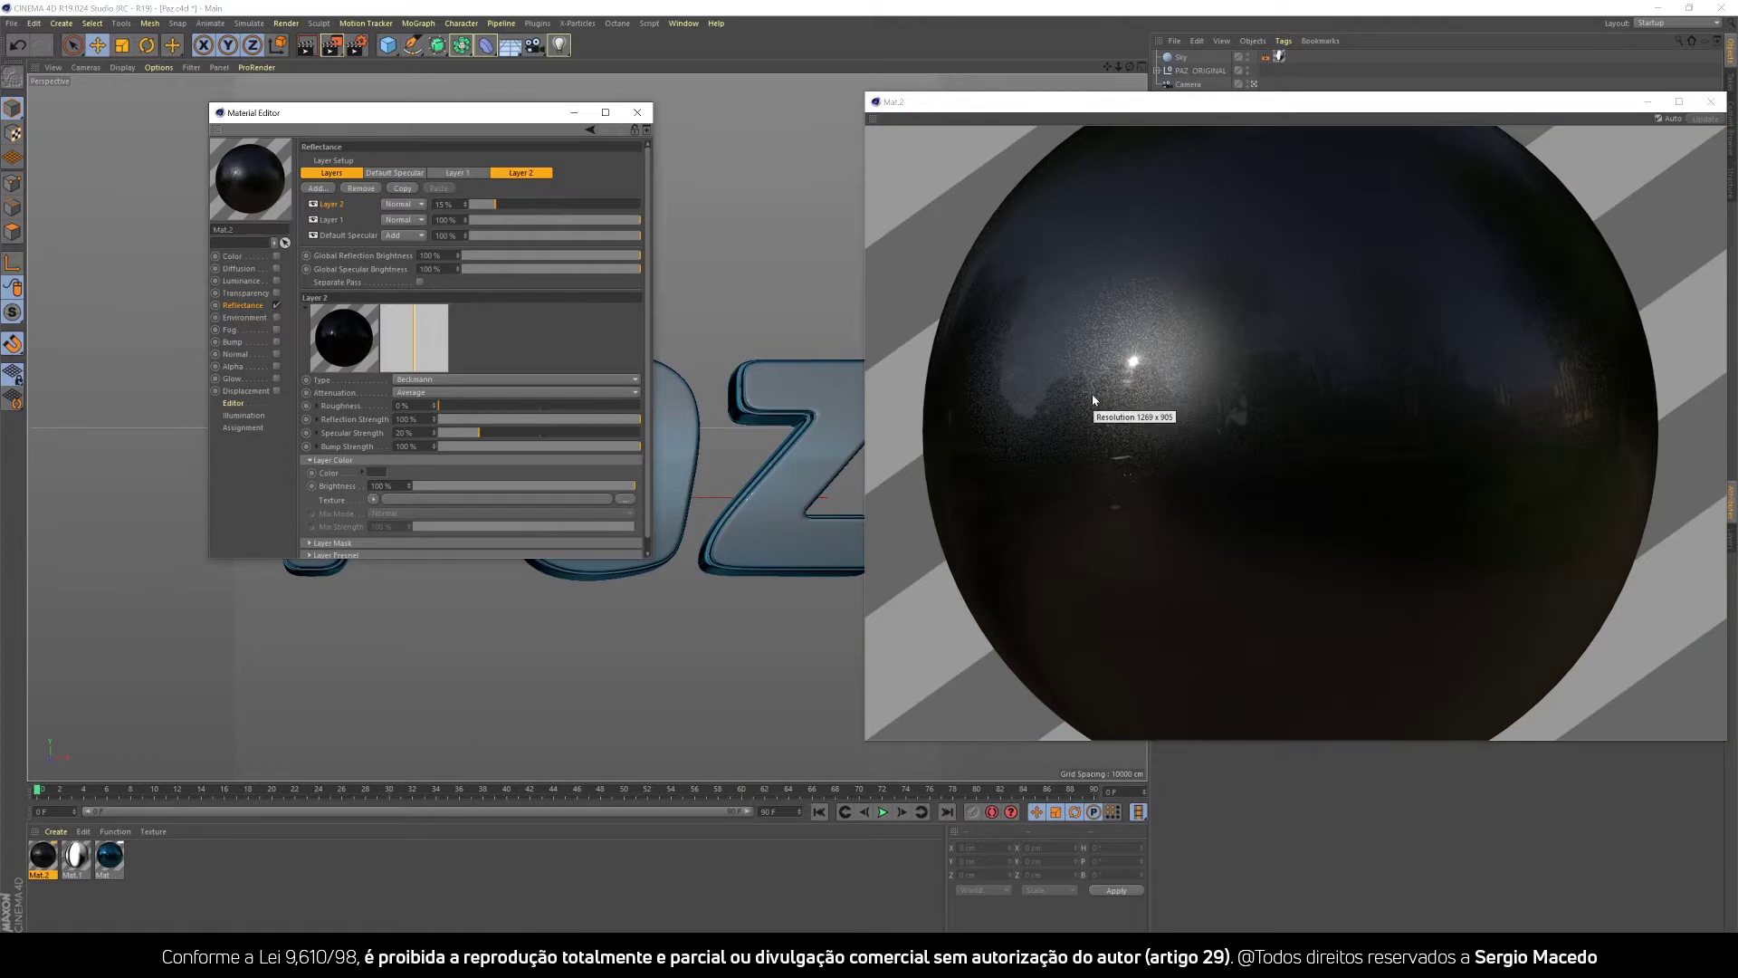
Switch to the browser, examine the reflections on the blue metallic fender image, and return to Cinema 4D.
click(527, 961)
scroll(819, 500, up, 2)
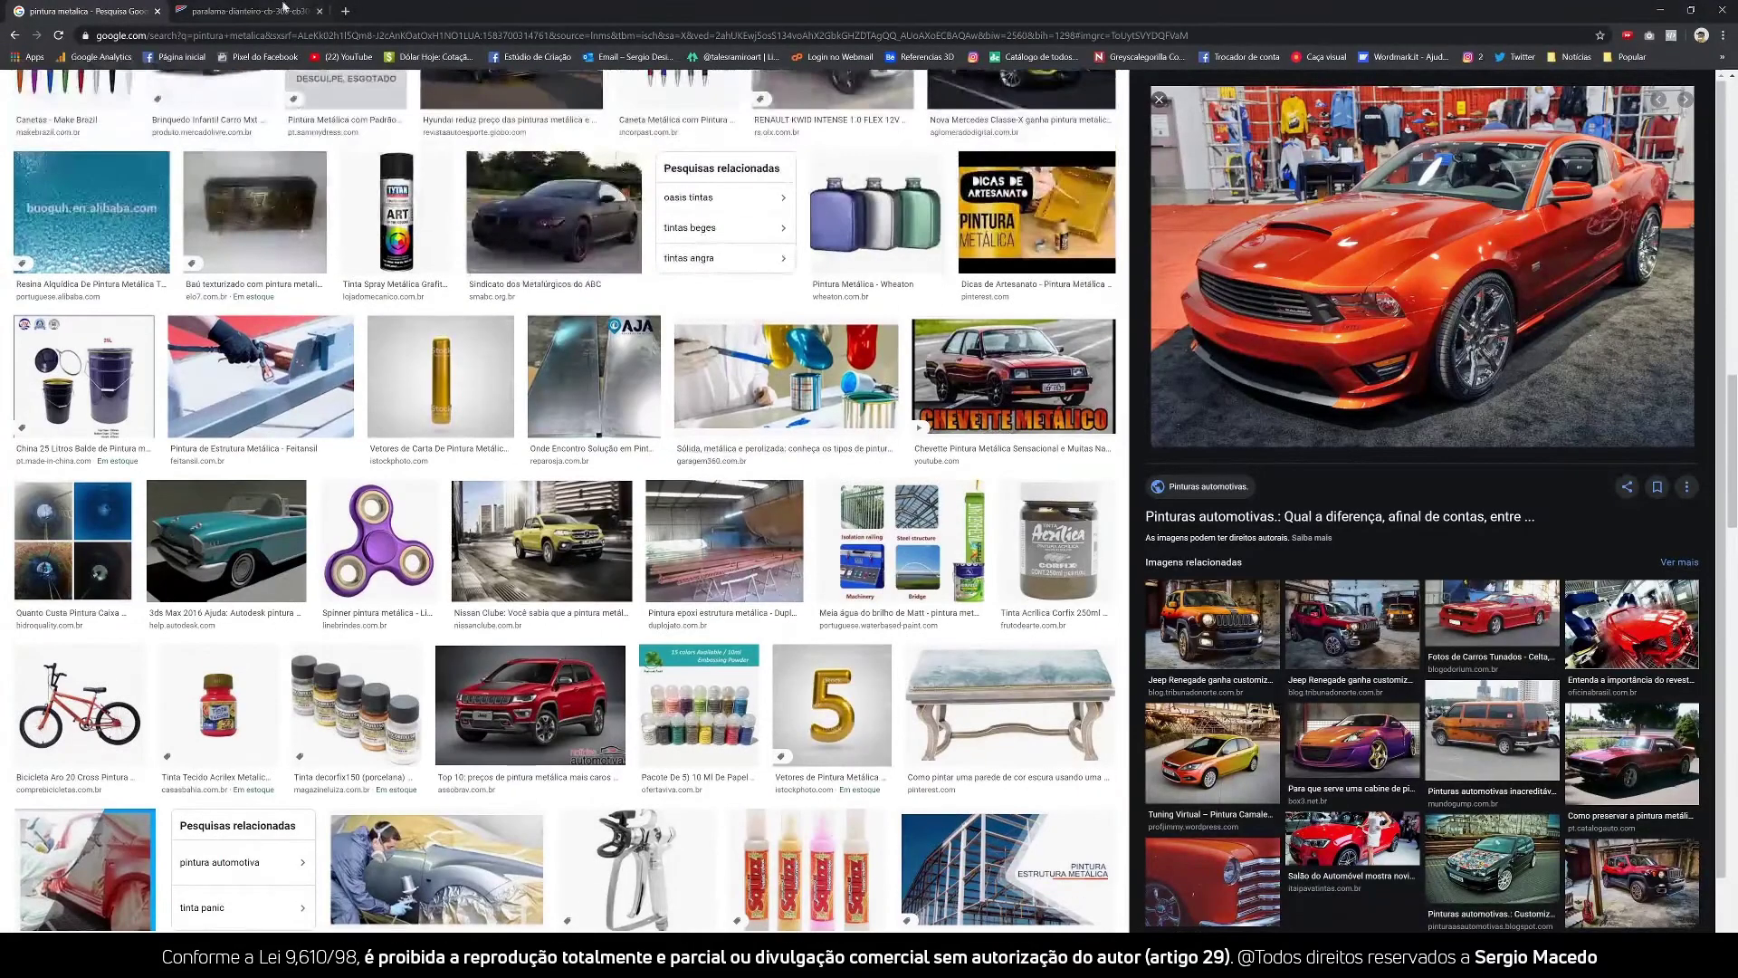
key(ctrl+Tab)
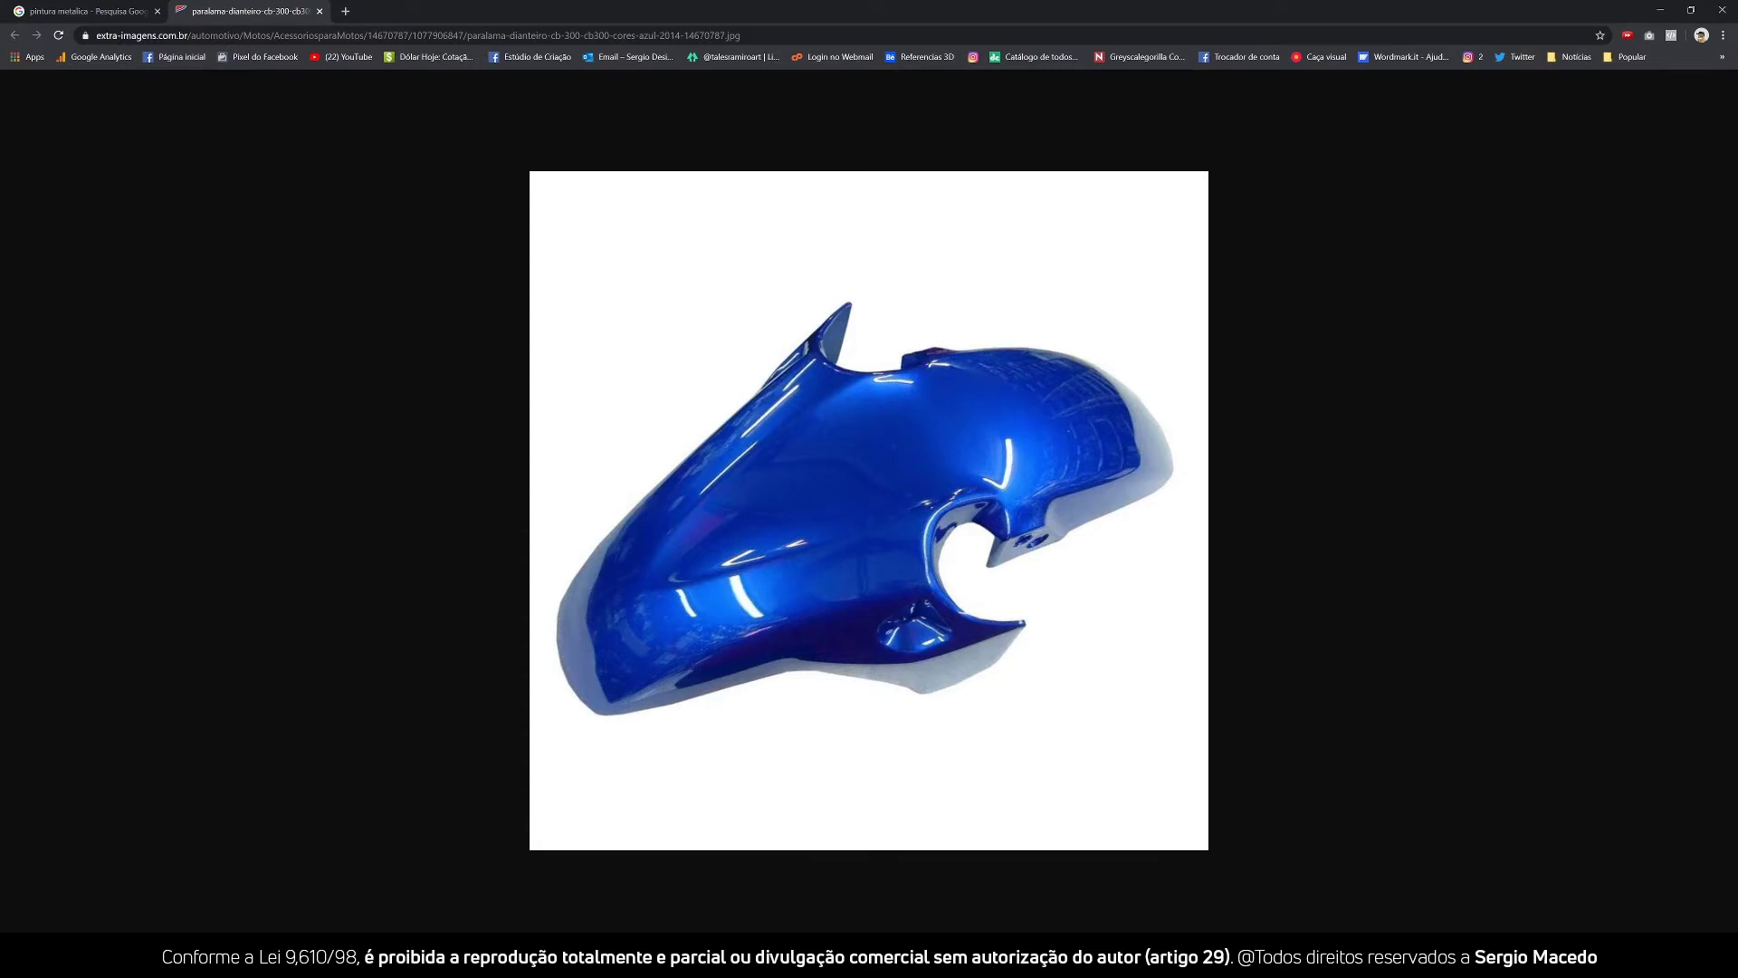
click(461, 898)
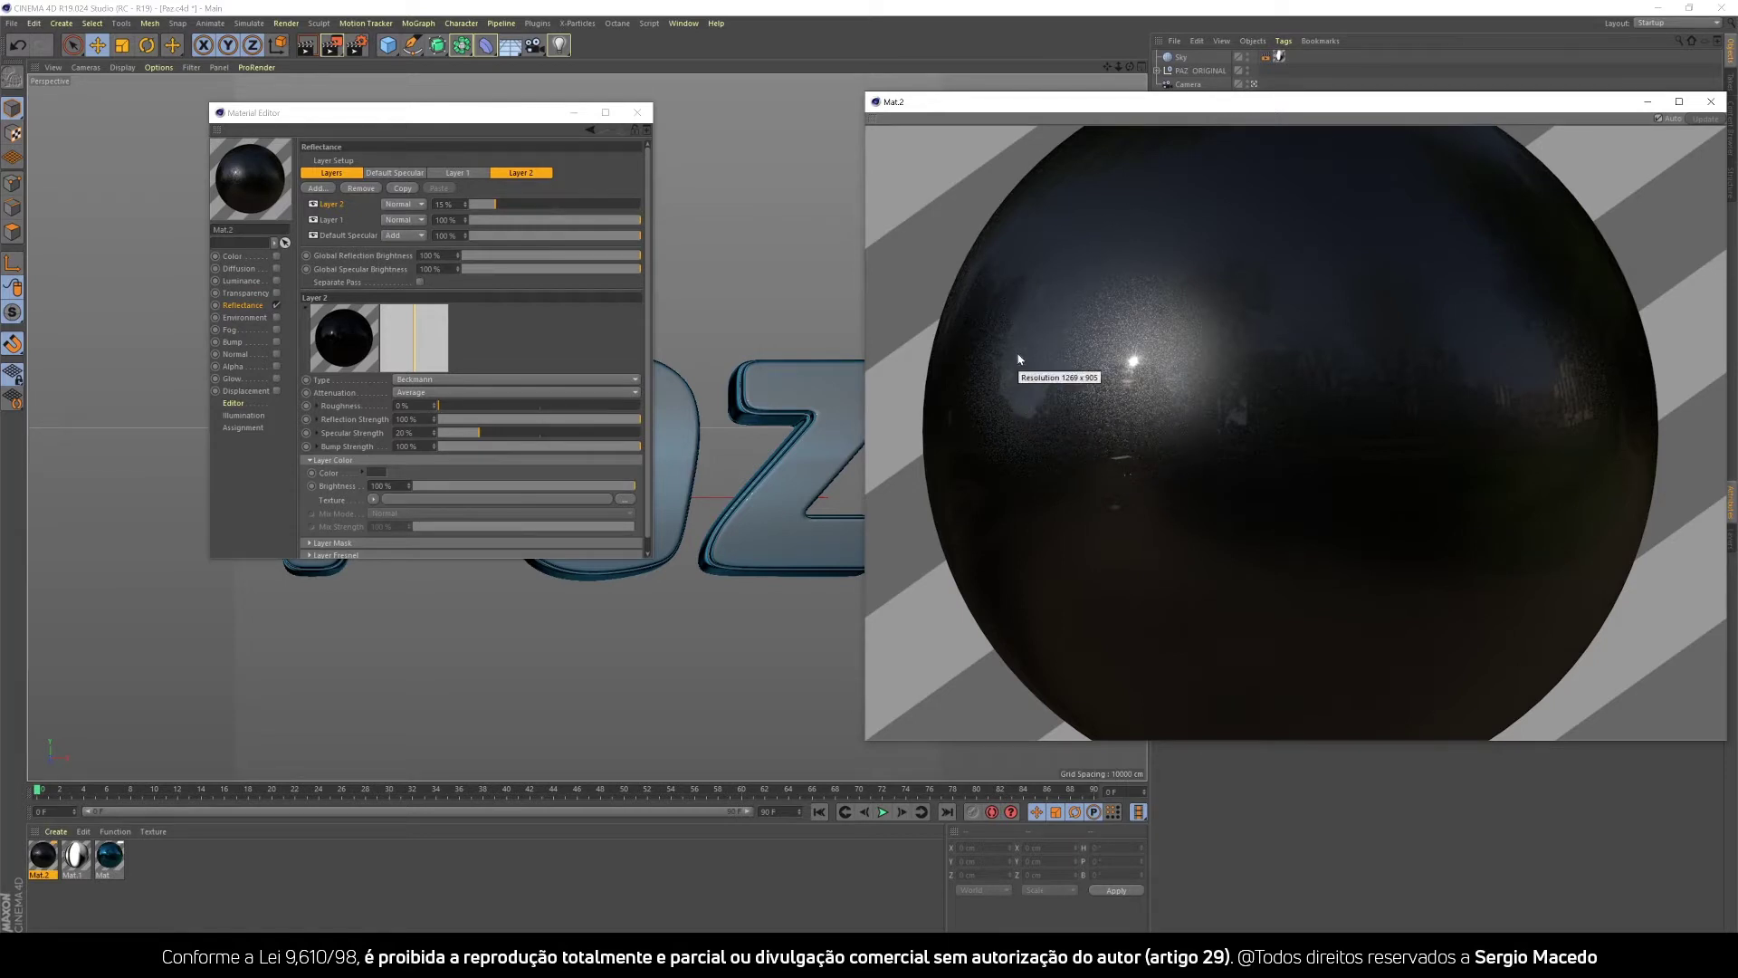
Try the Add blend mode on reflectance Layer 2 with its opacity at 78%.
drag(495, 204, 625, 213)
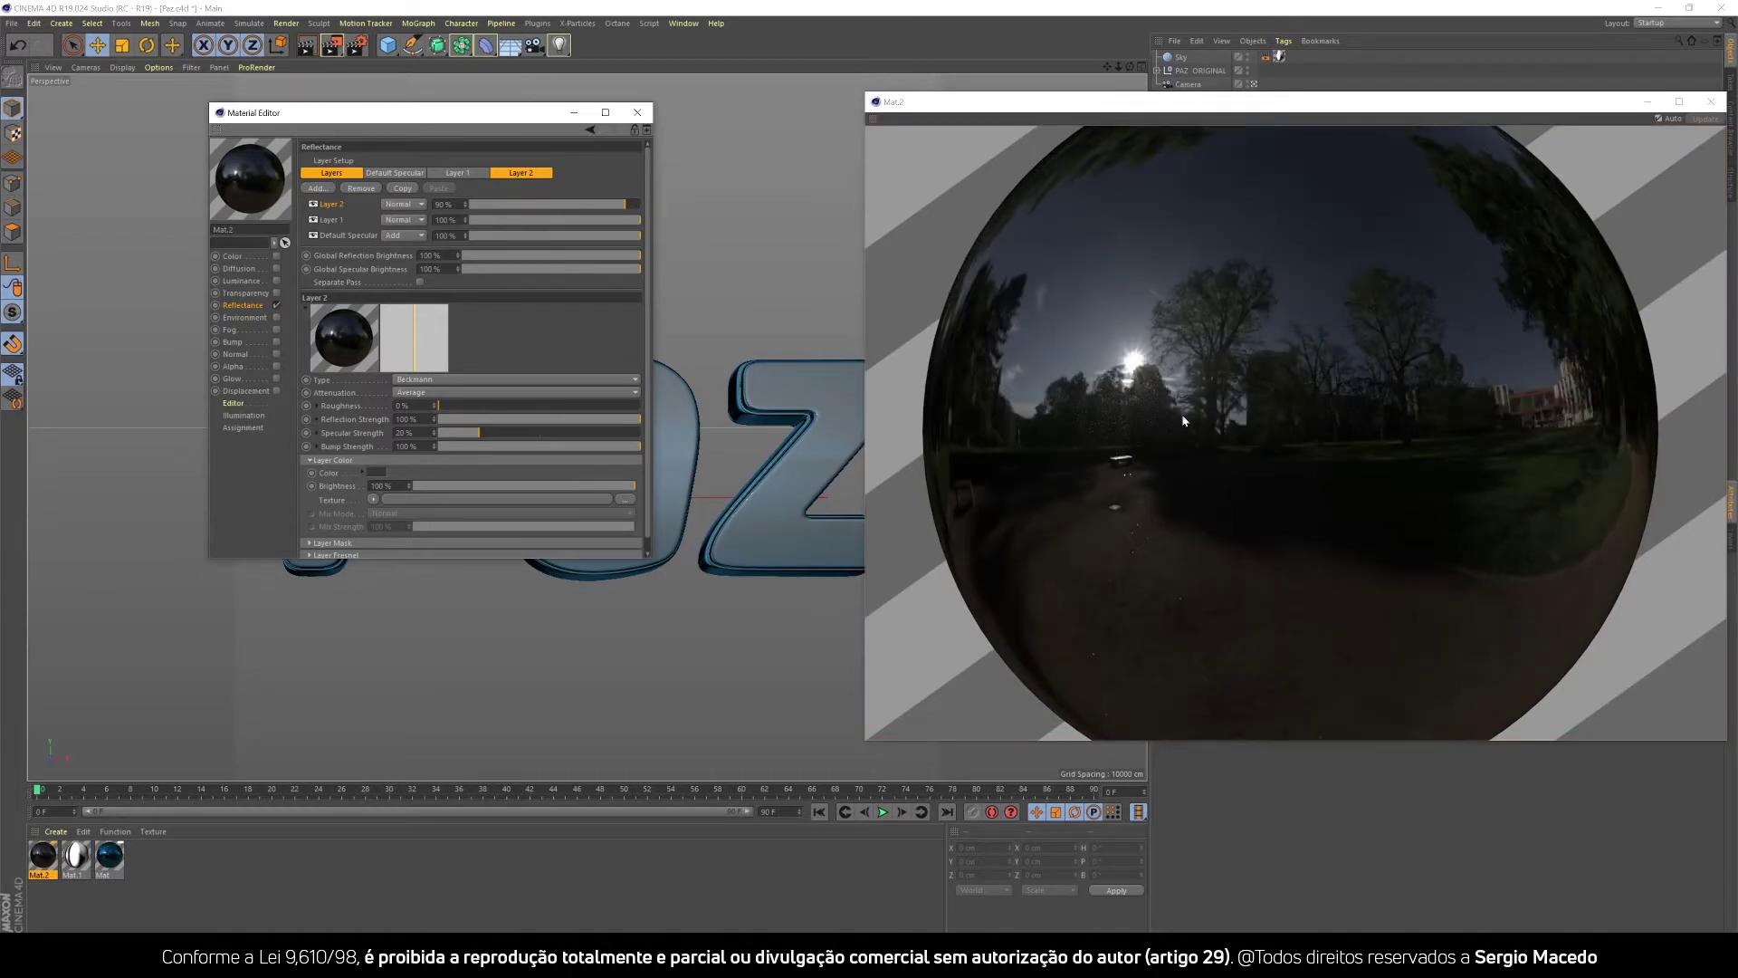
drag(577, 213, 568, 213)
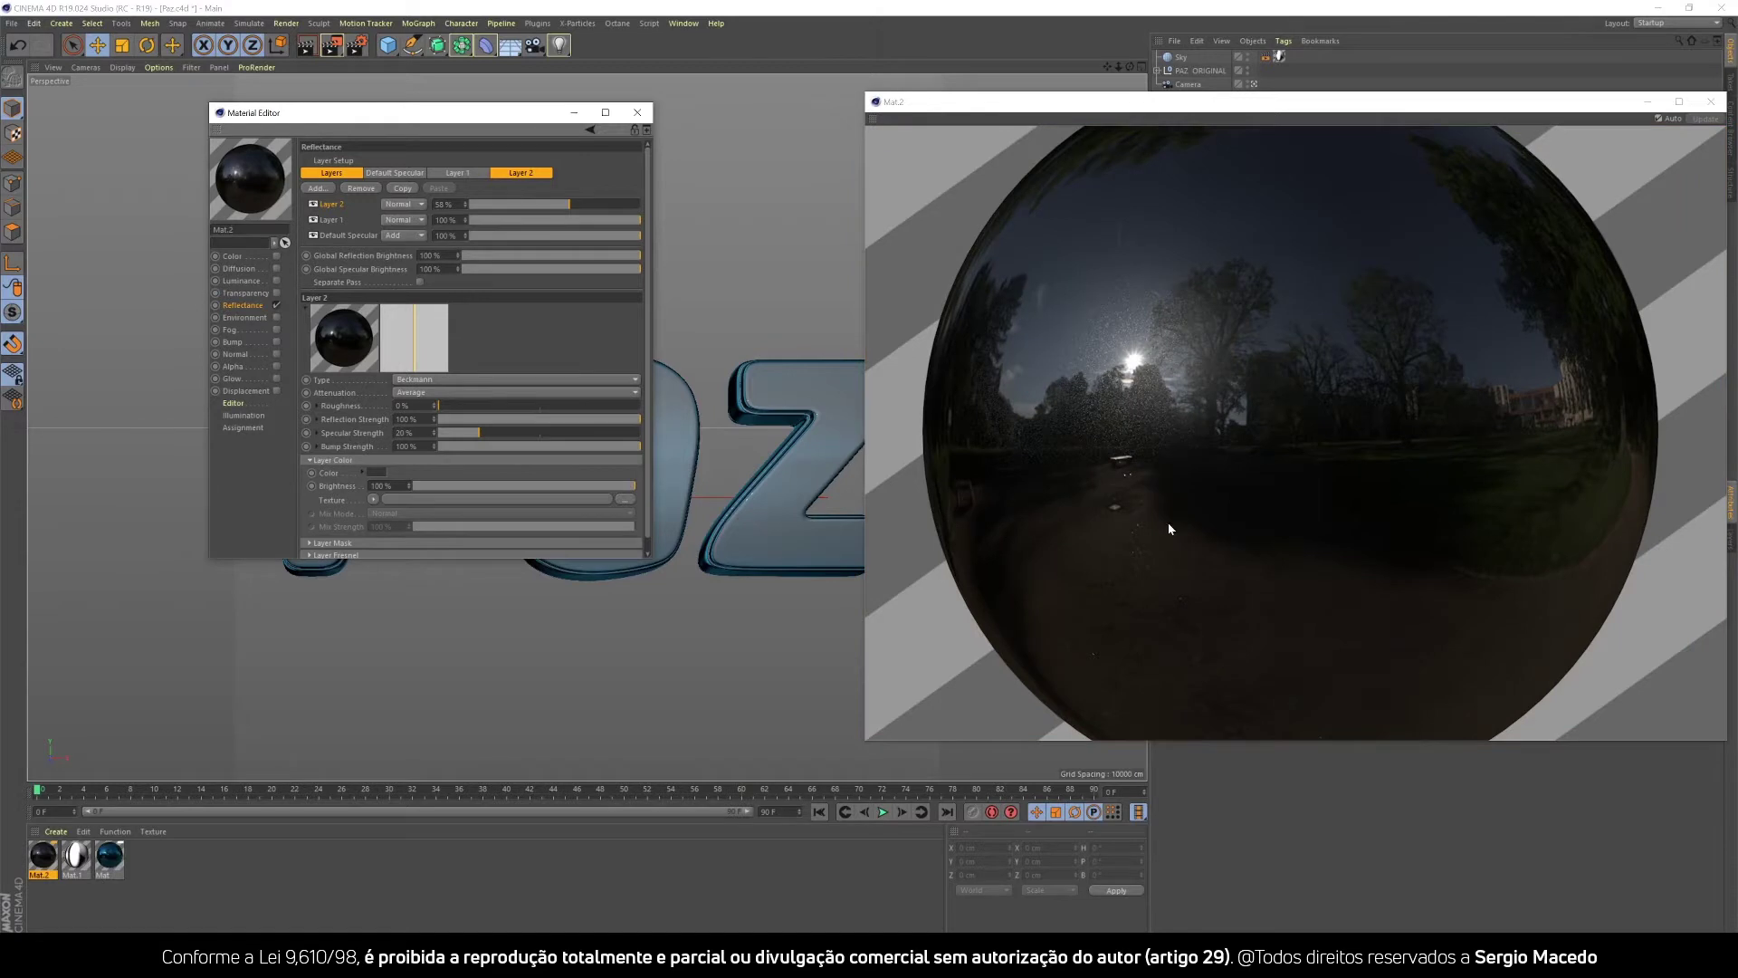
drag(567, 206, 562, 206)
click(401, 206)
click(401, 234)
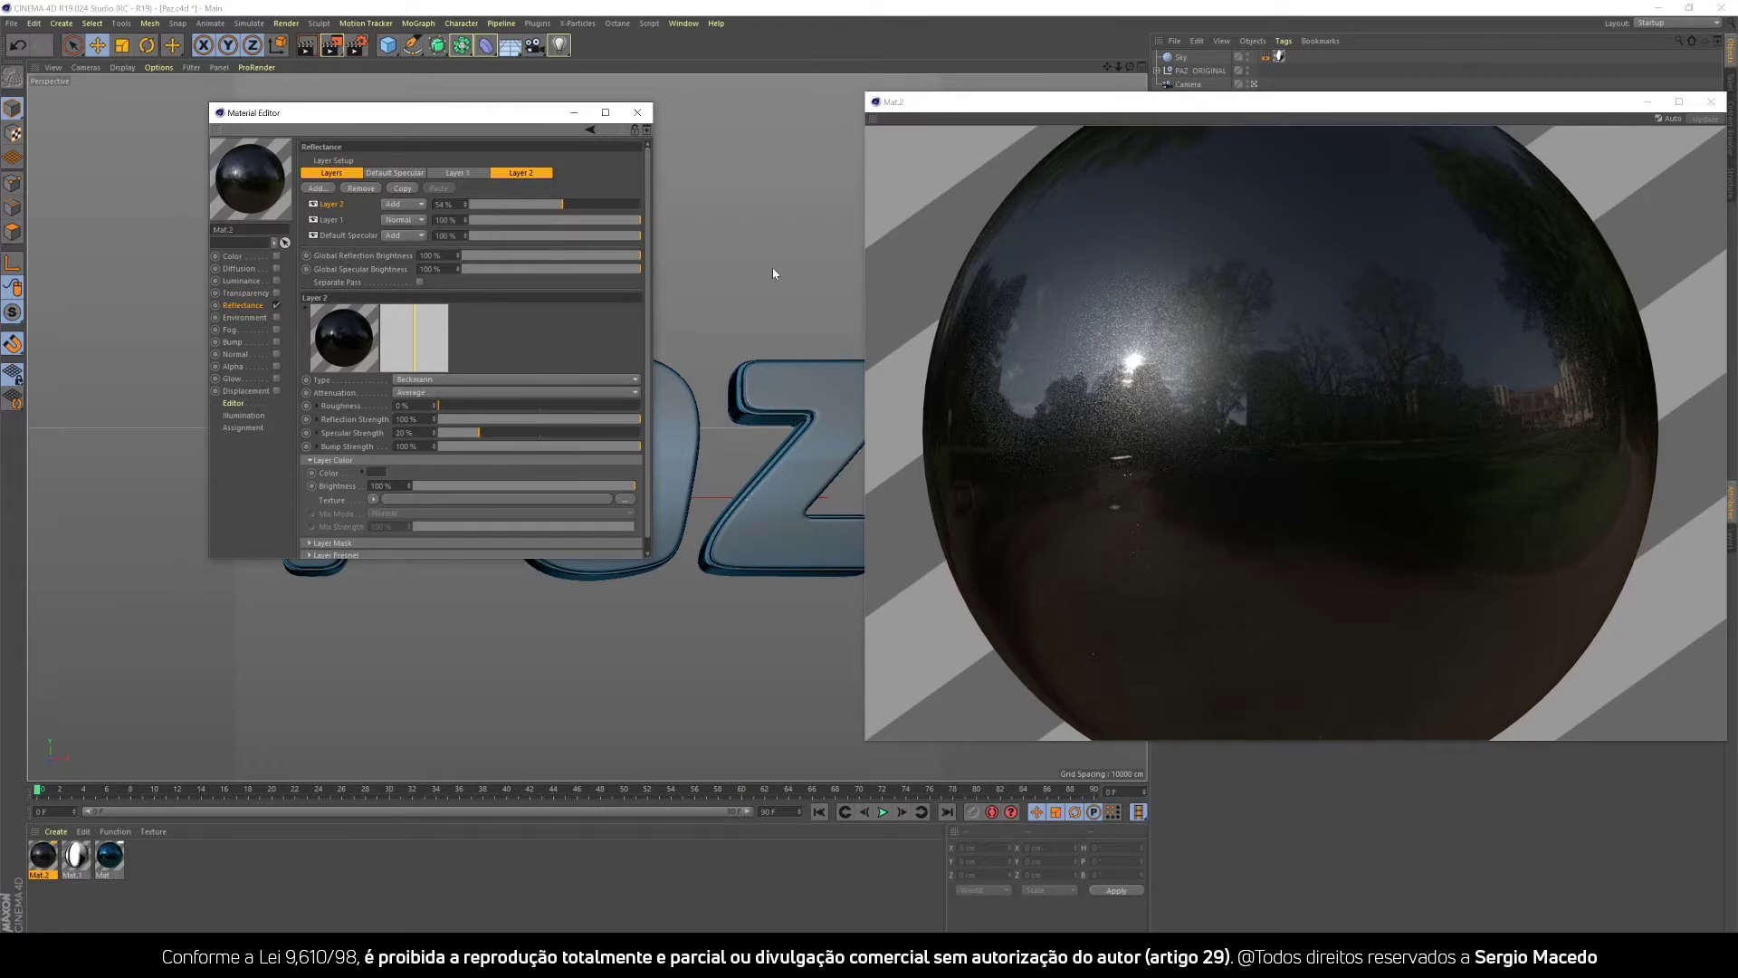
click(603, 204)
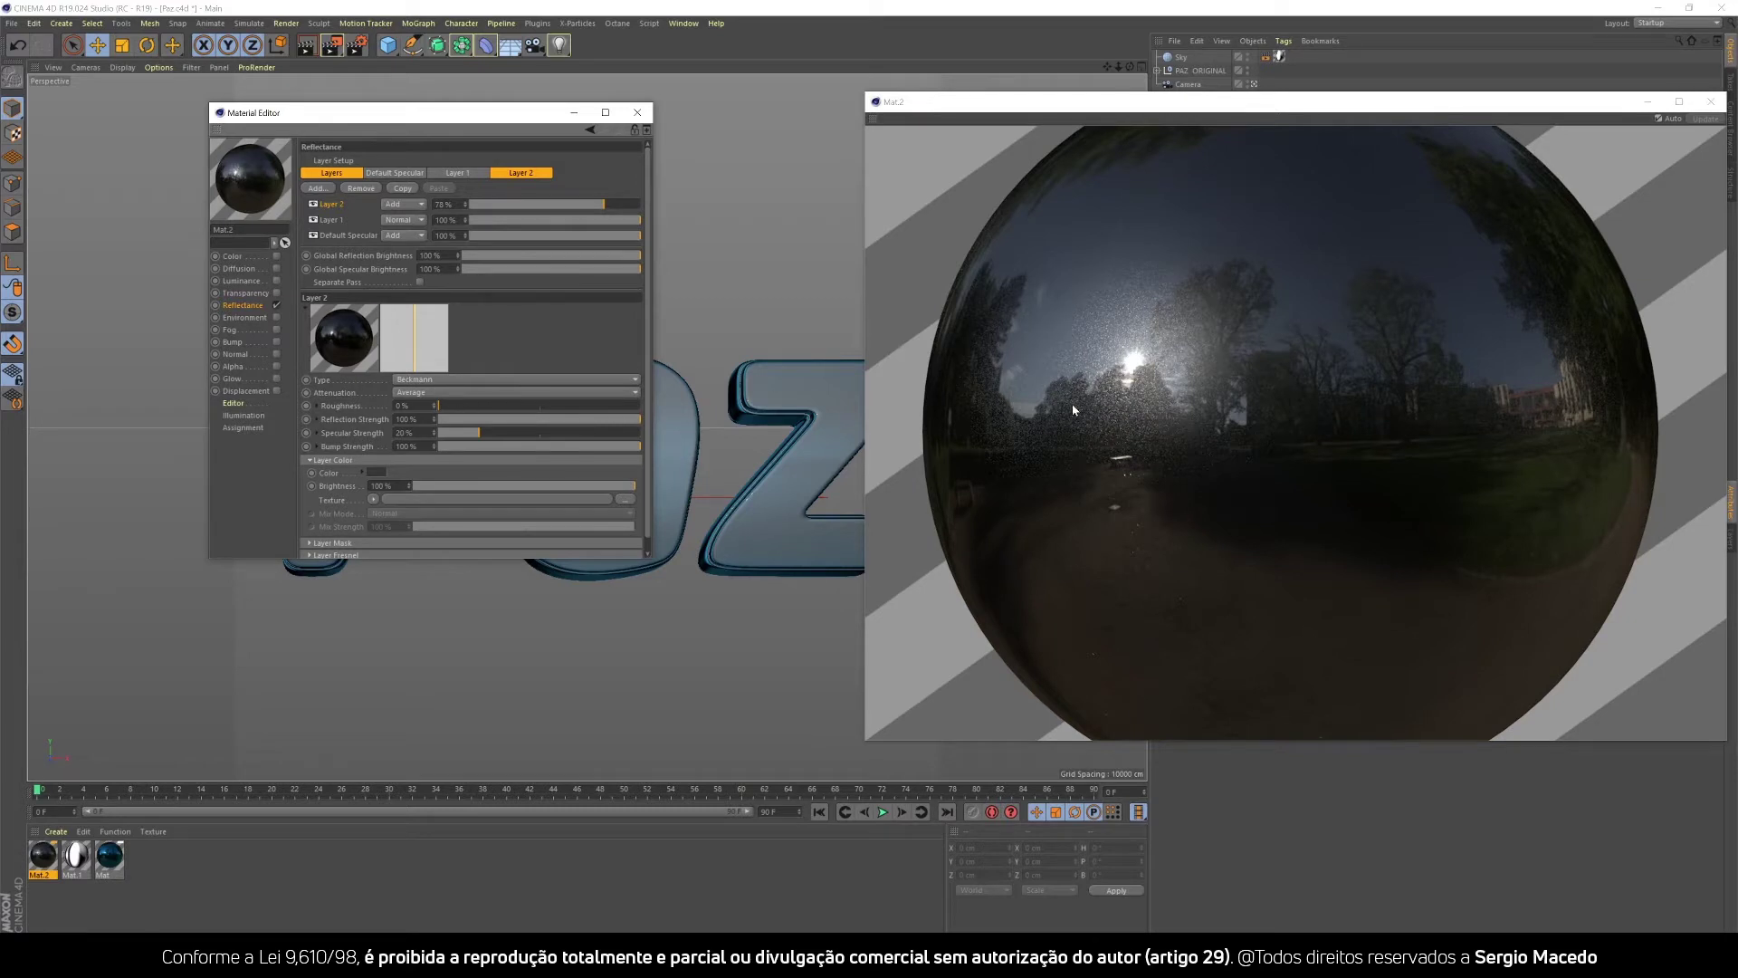
Adjust the roughness of reflectance Layer 1 to 19%.
click(335, 220)
drag(439, 406, 494, 410)
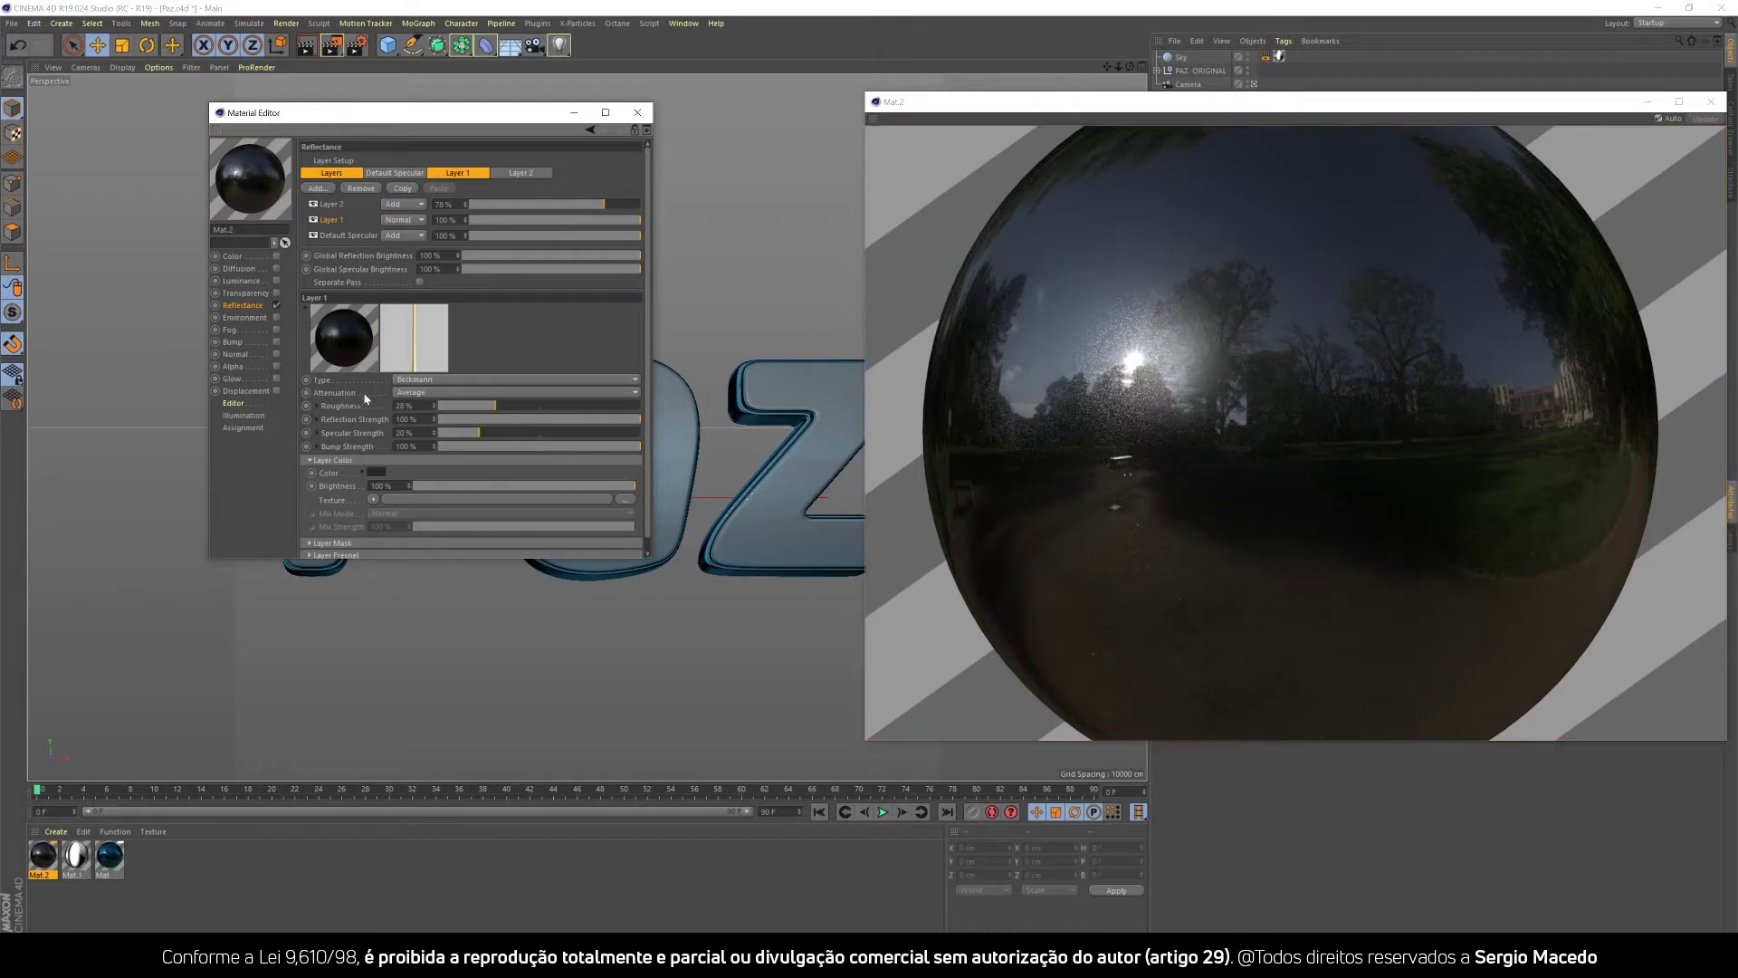
click(453, 406)
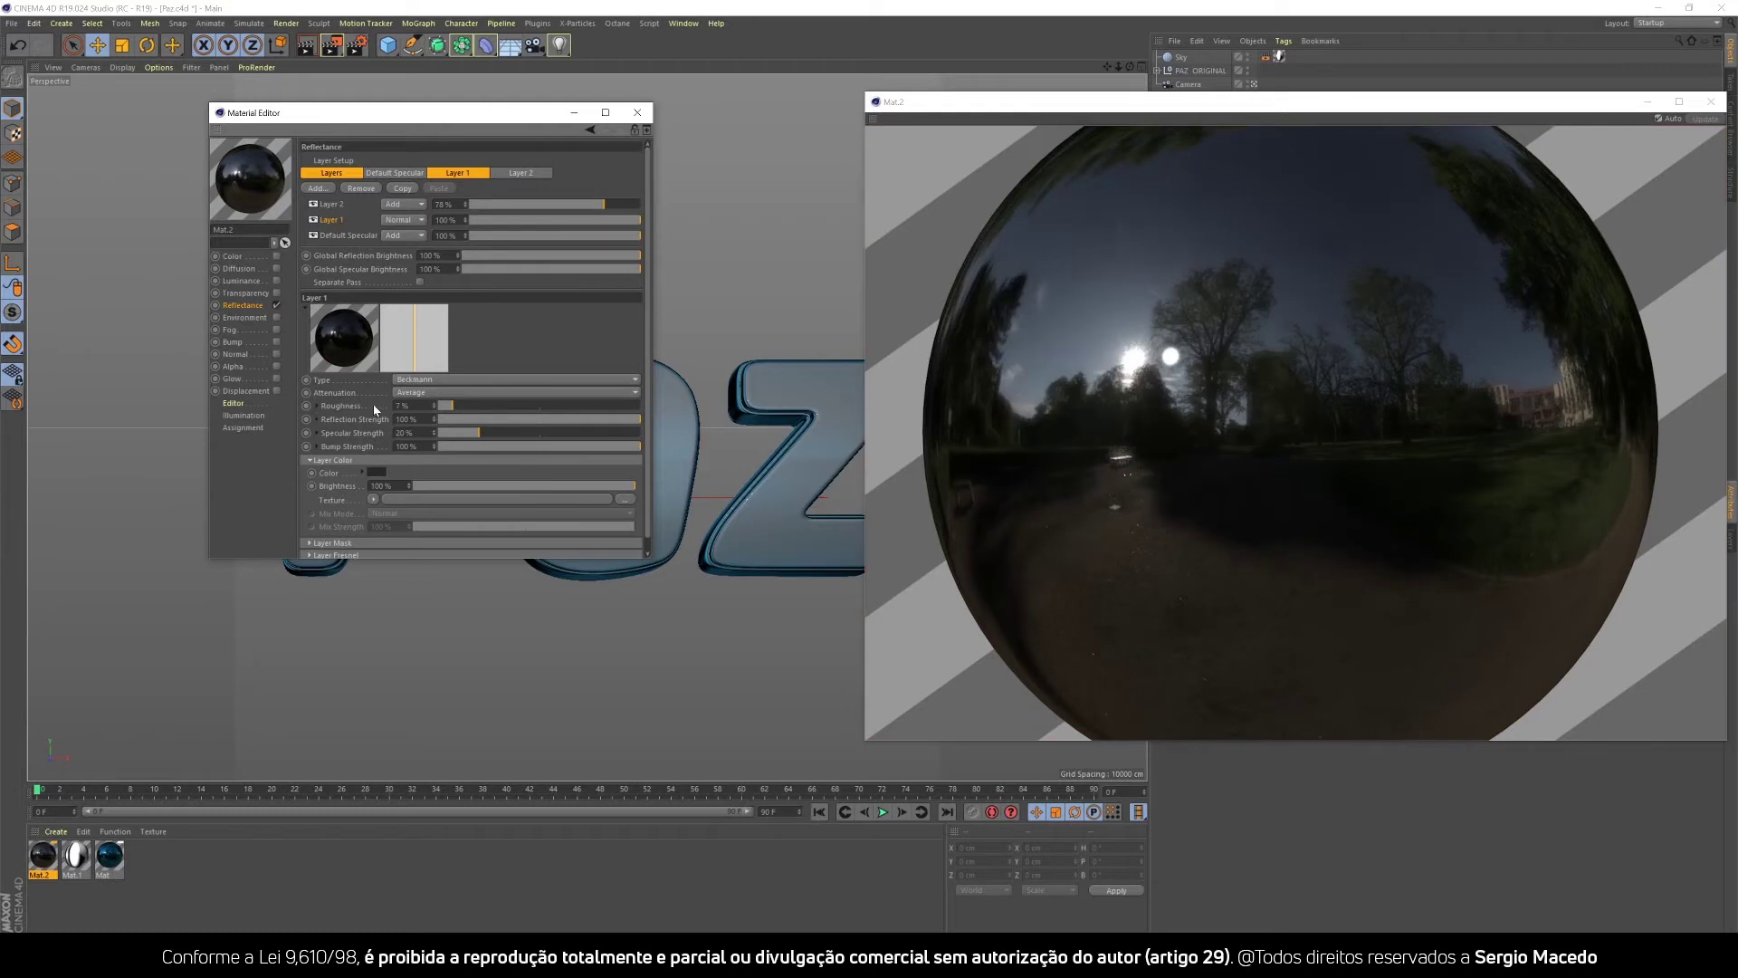
click(472, 406)
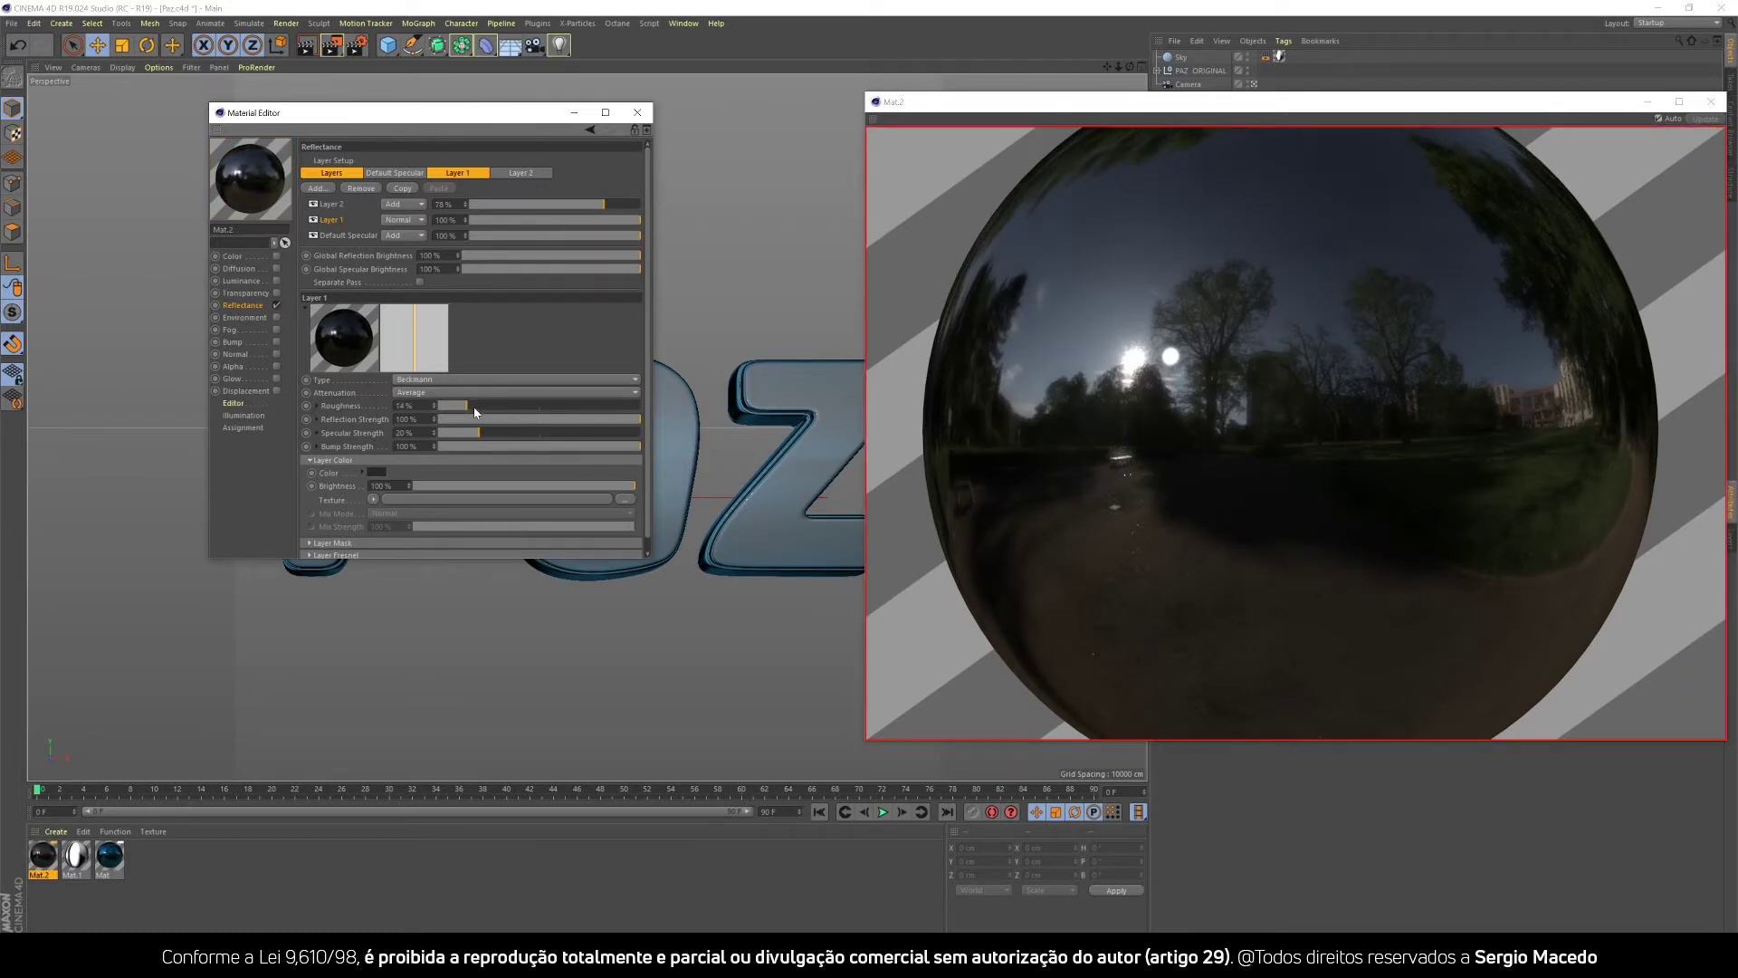
click(477, 406)
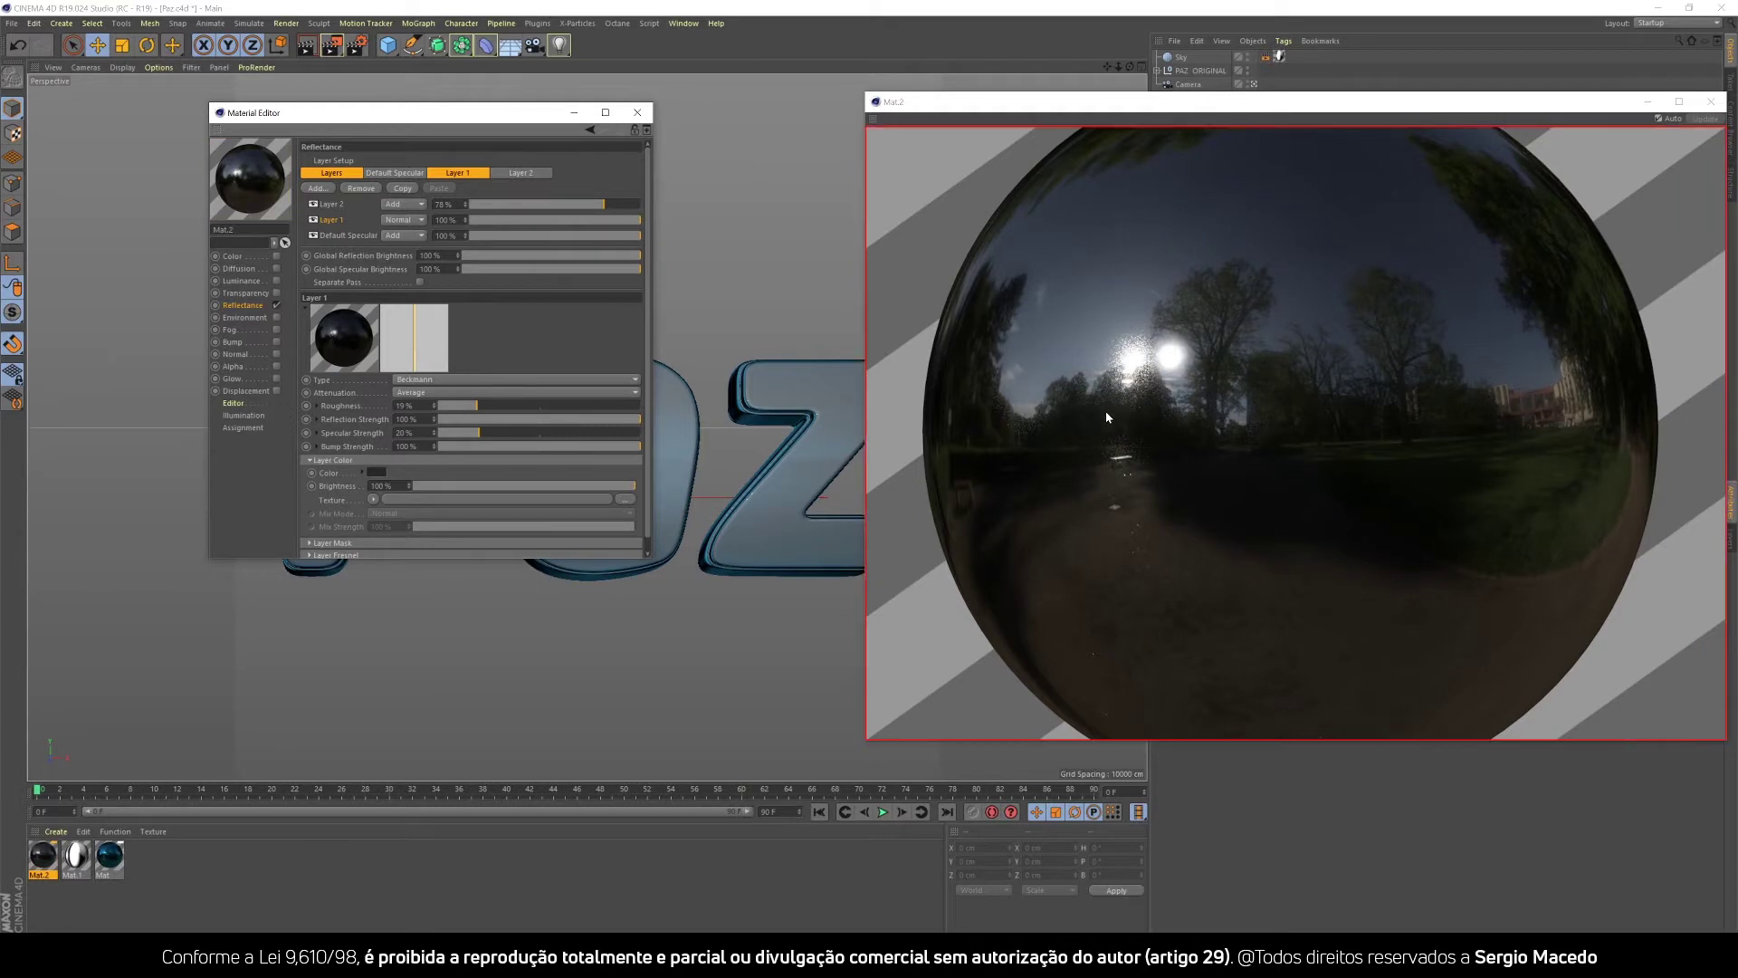
Set reflectance Layer 2's blend mode to Normal and its opacity to 32%.
click(394, 206)
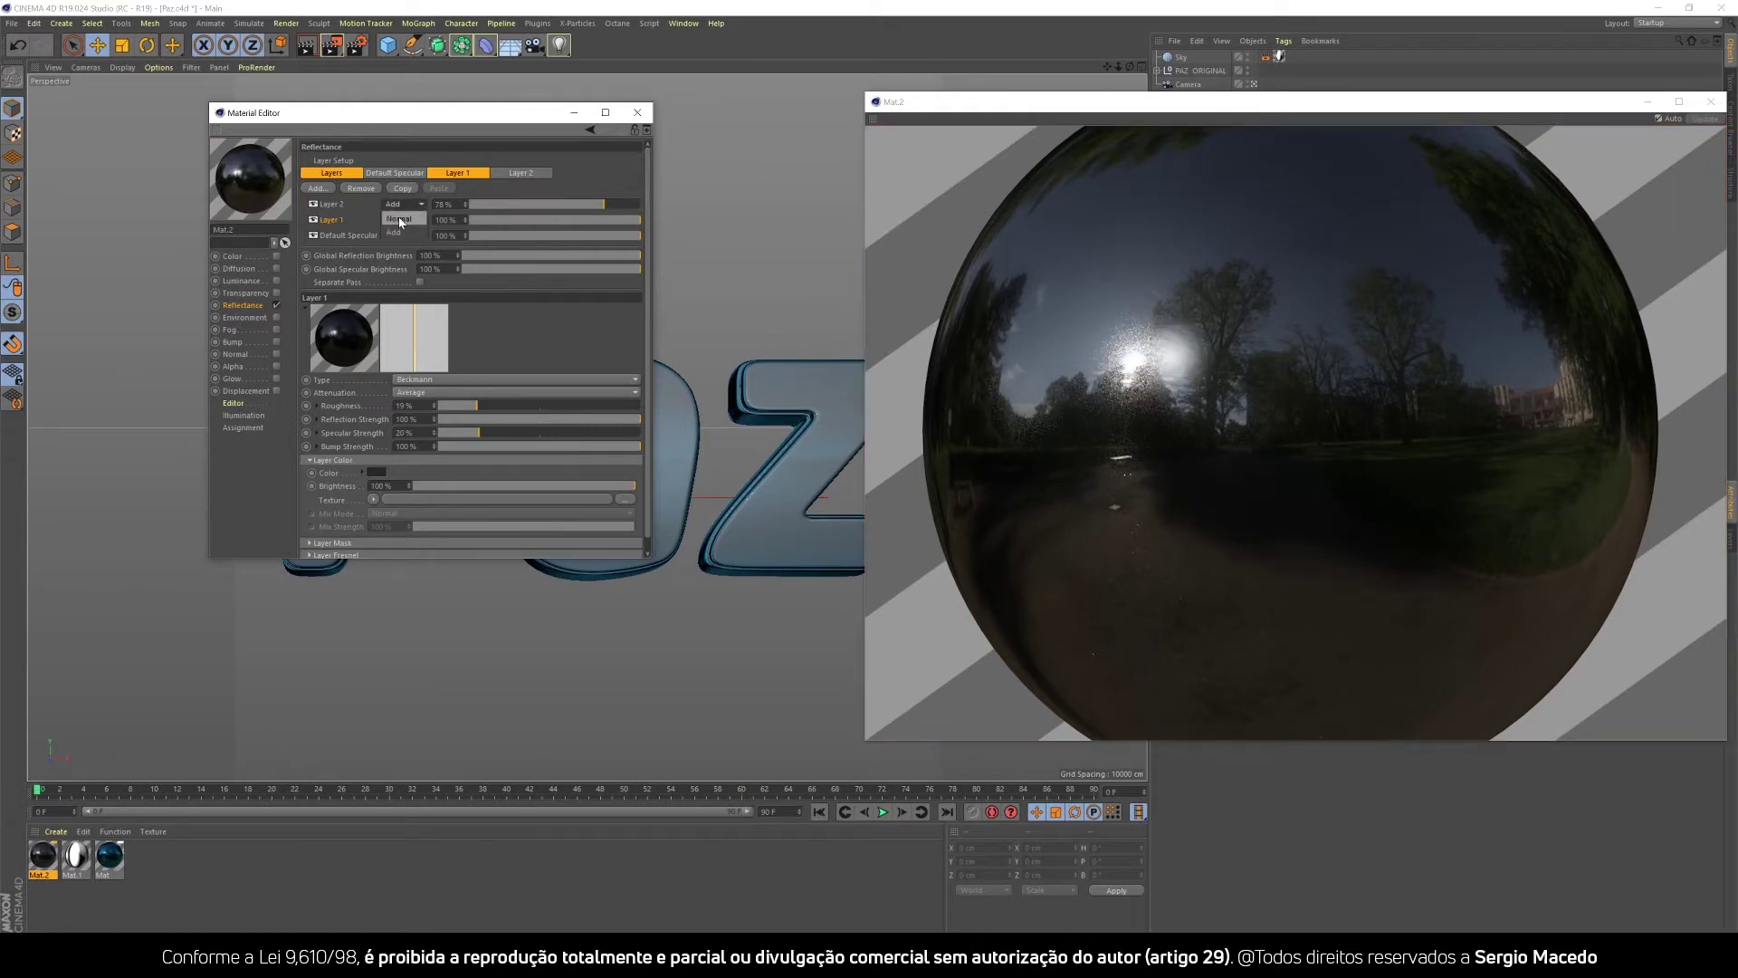
click(399, 219)
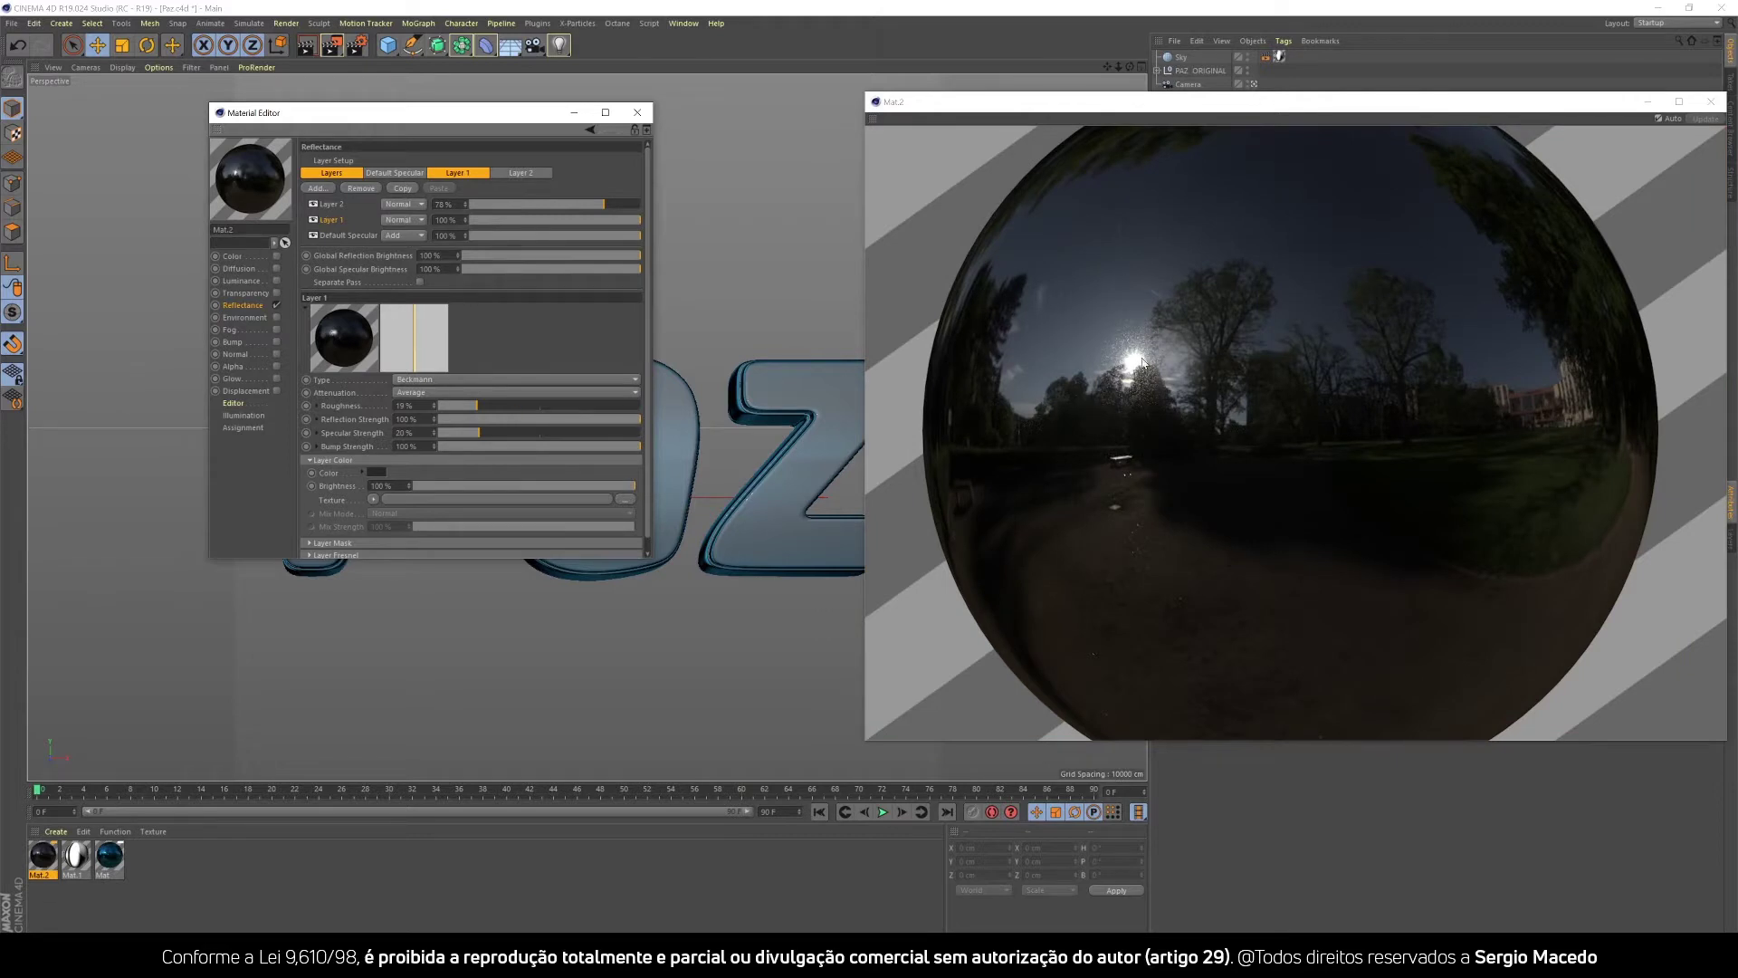
drag(586, 204, 524, 204)
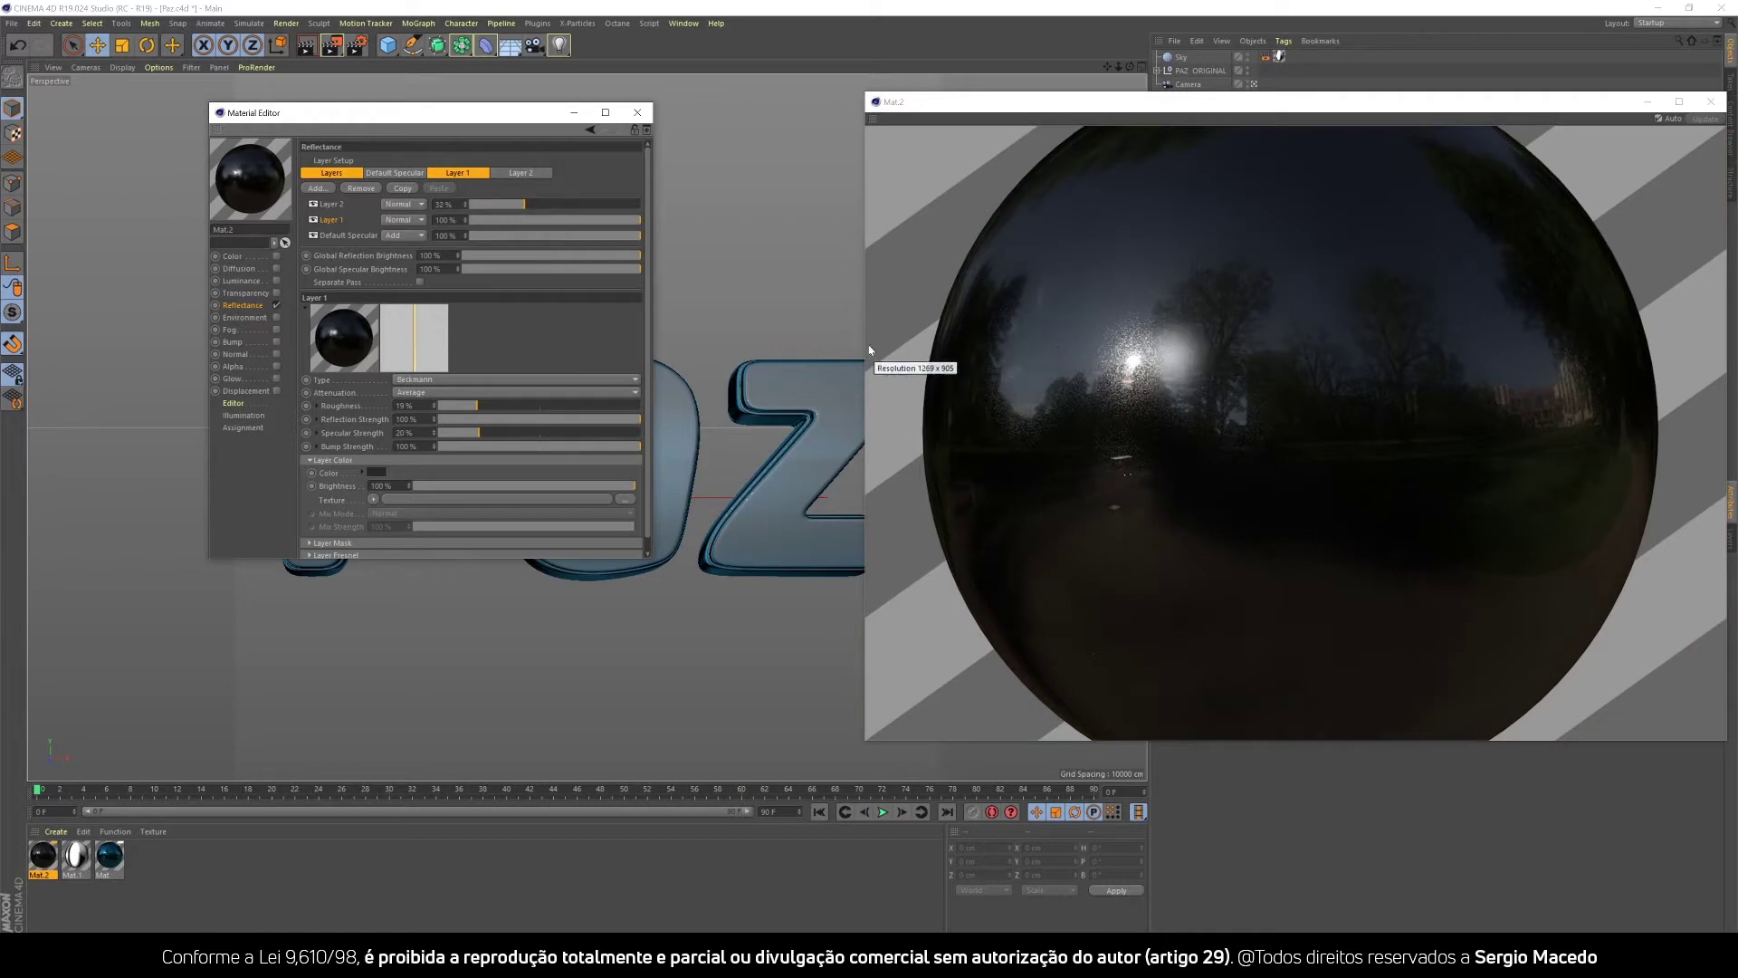
Set the roughness of reflectance Layer 2 to 5%.
click(332, 206)
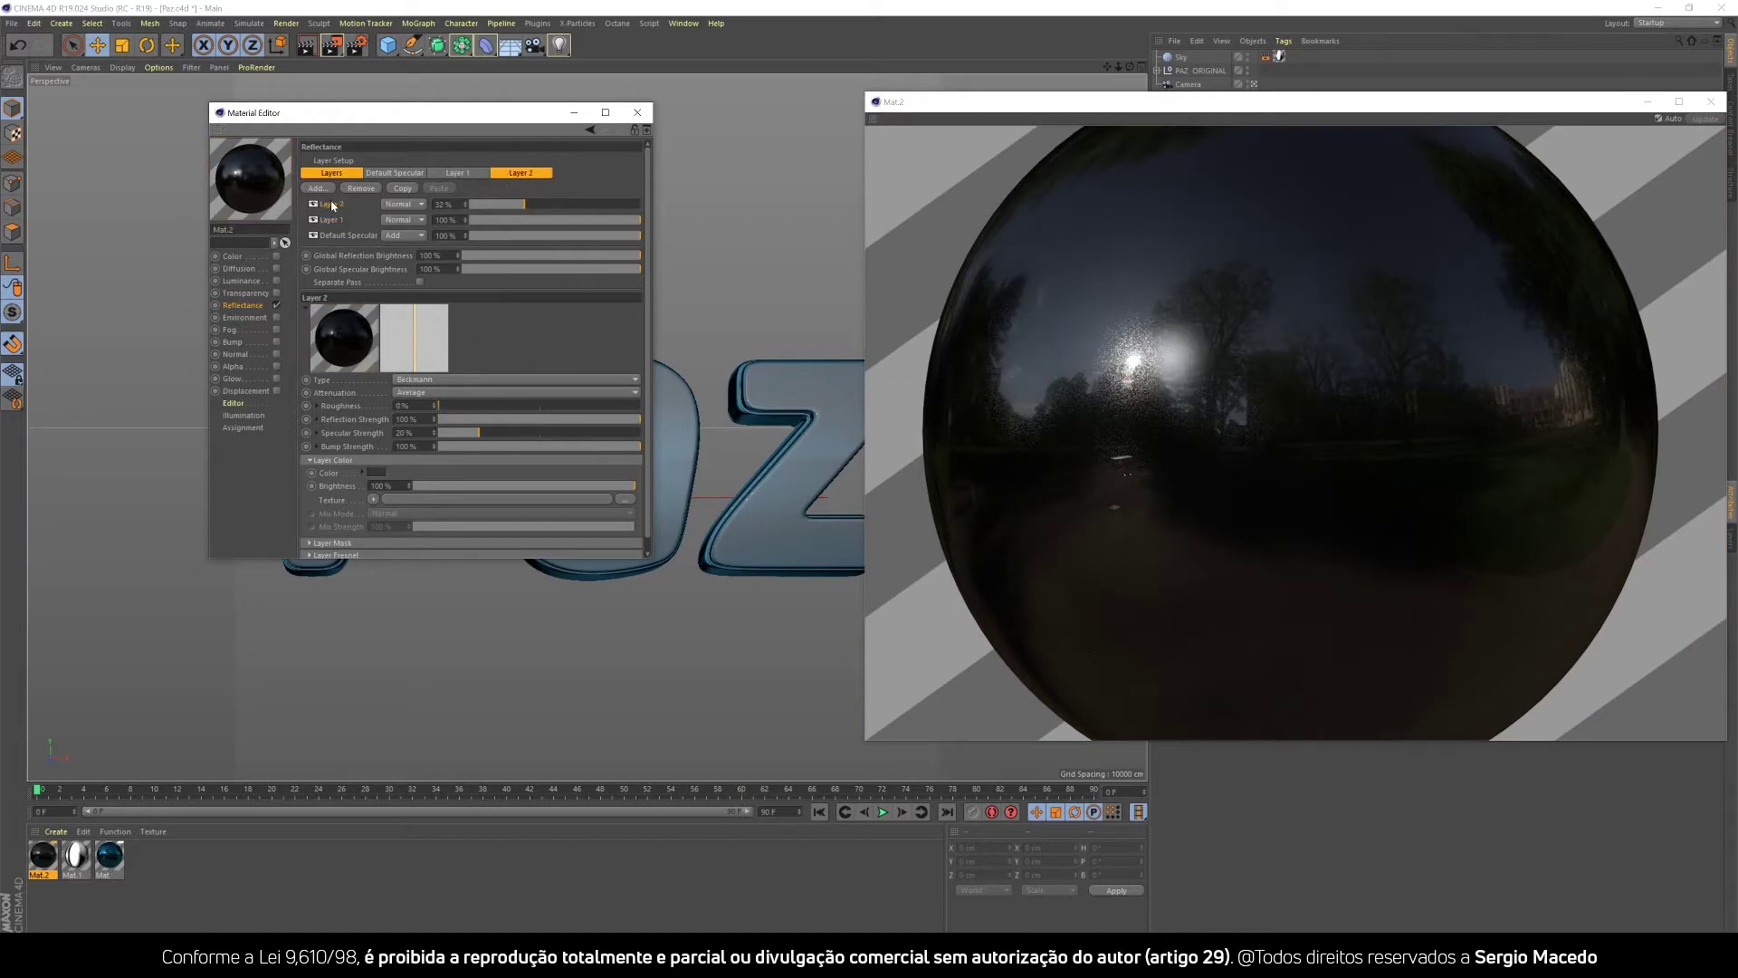
drag(439, 404, 502, 419)
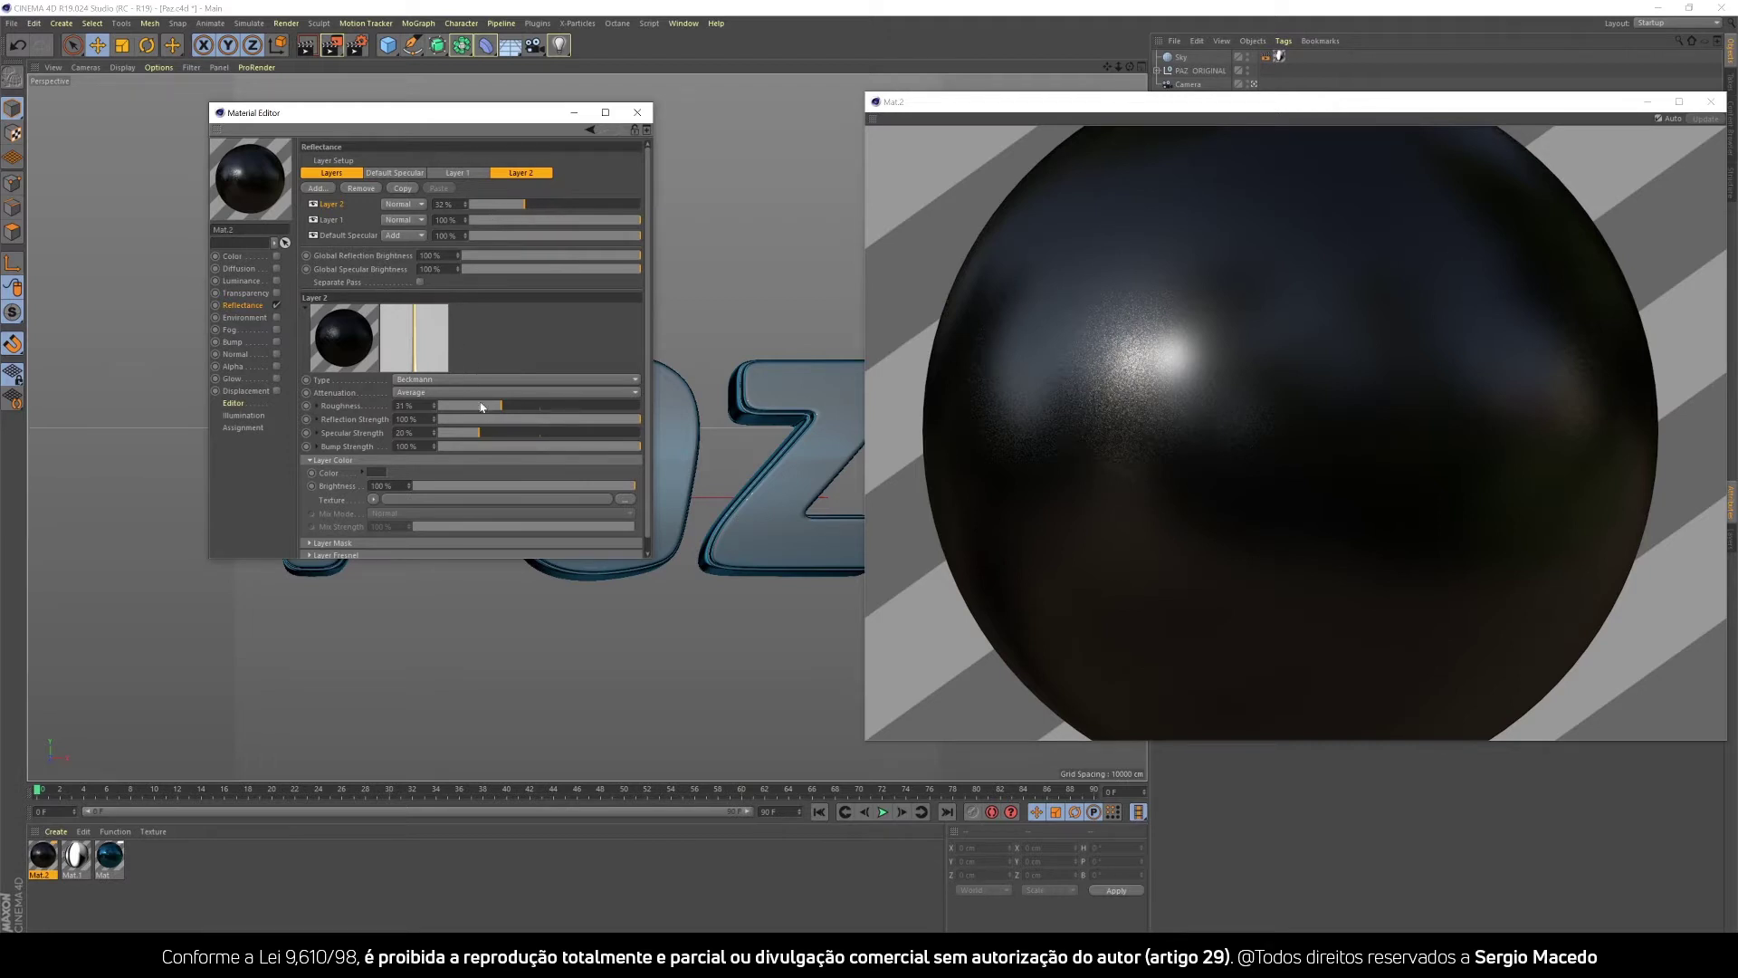
drag(481, 406, 448, 409)
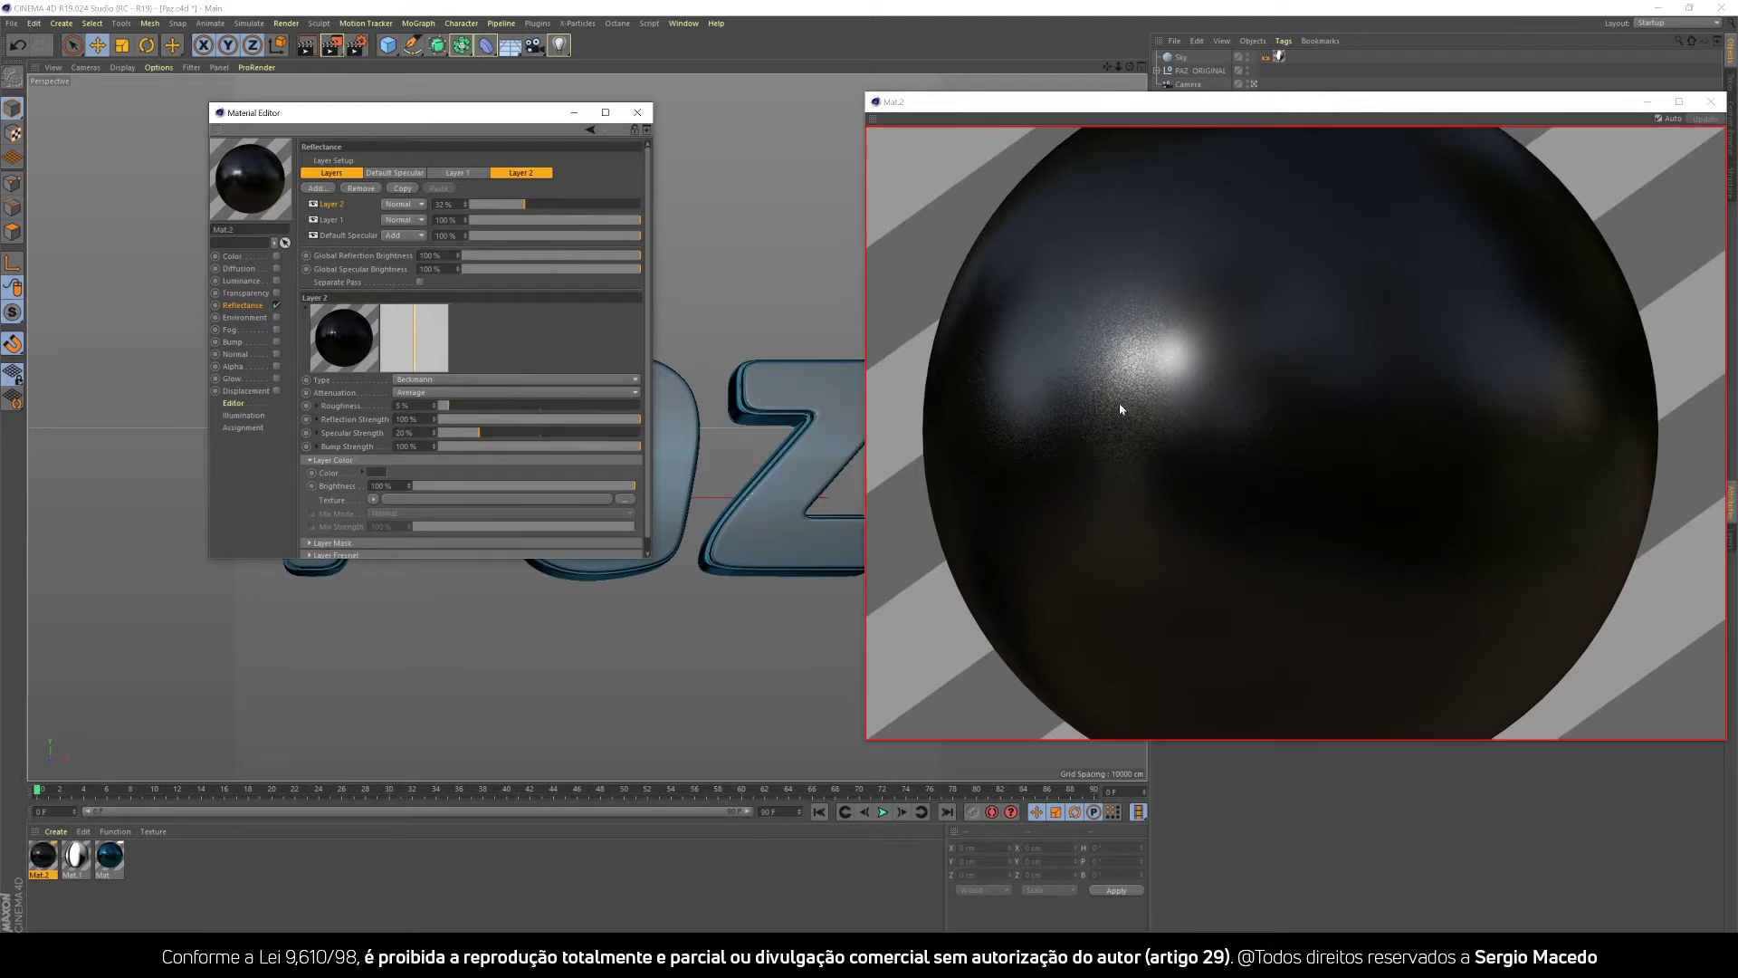
Move the Material Editor off the text, apply the new material to the Paz text and render the view.
drag(456, 113, 1179, 396)
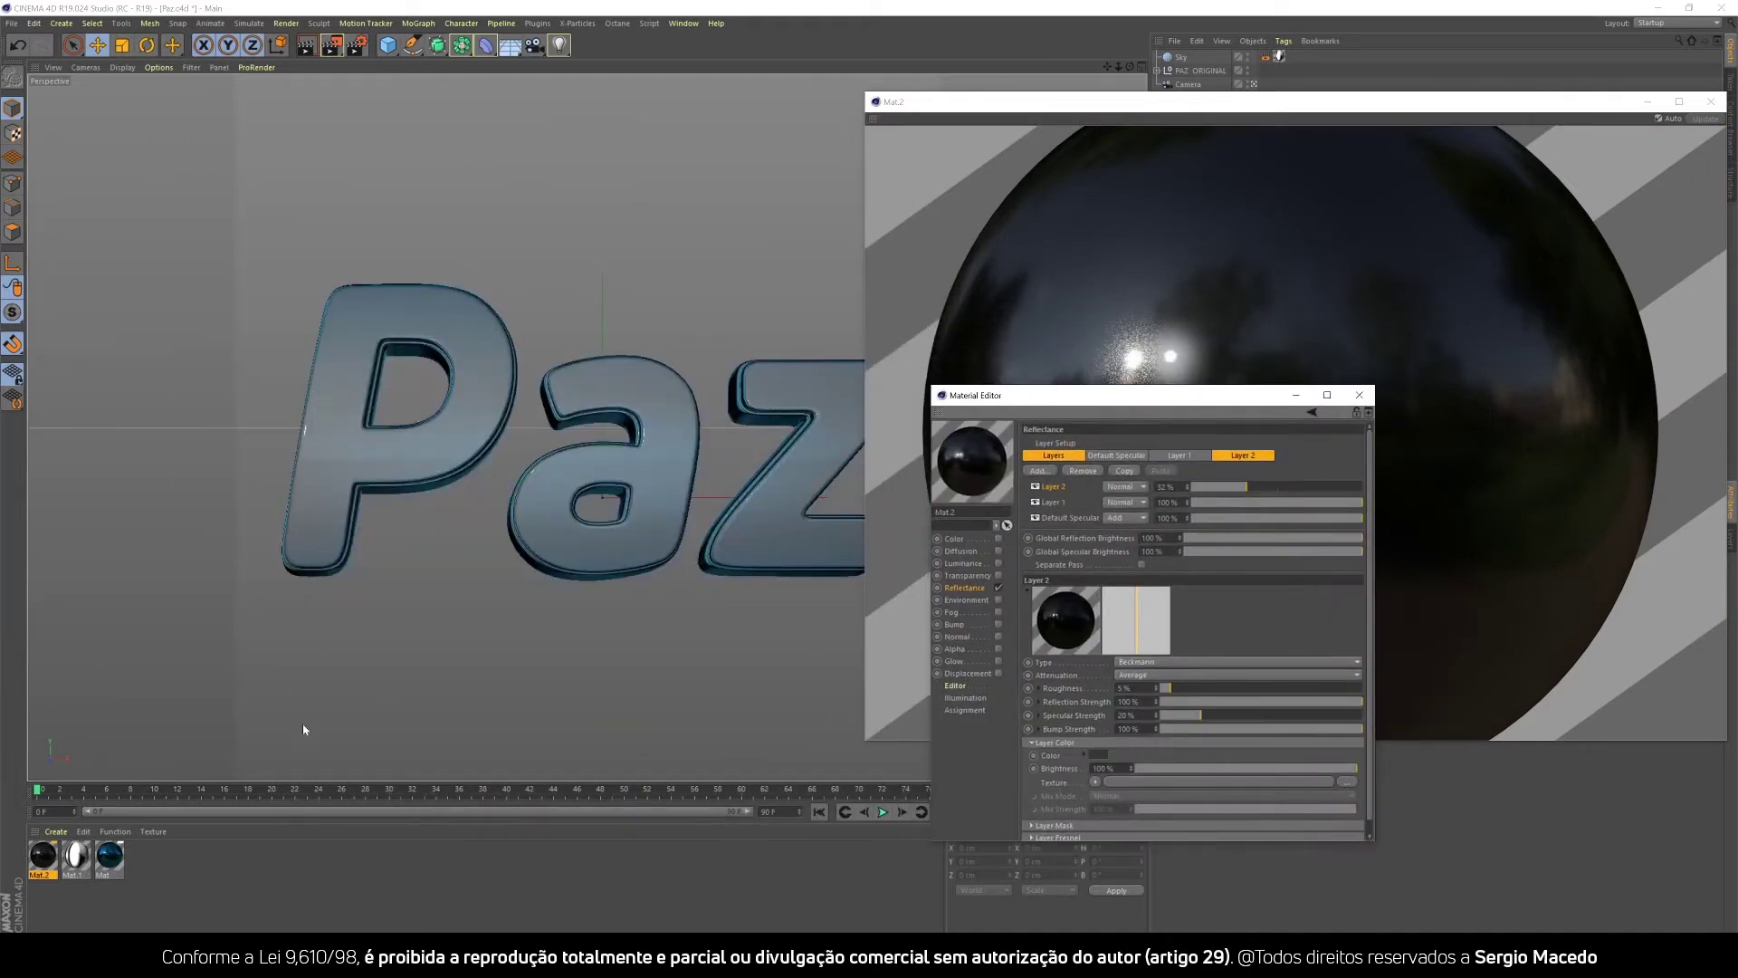
drag(46, 858, 349, 480)
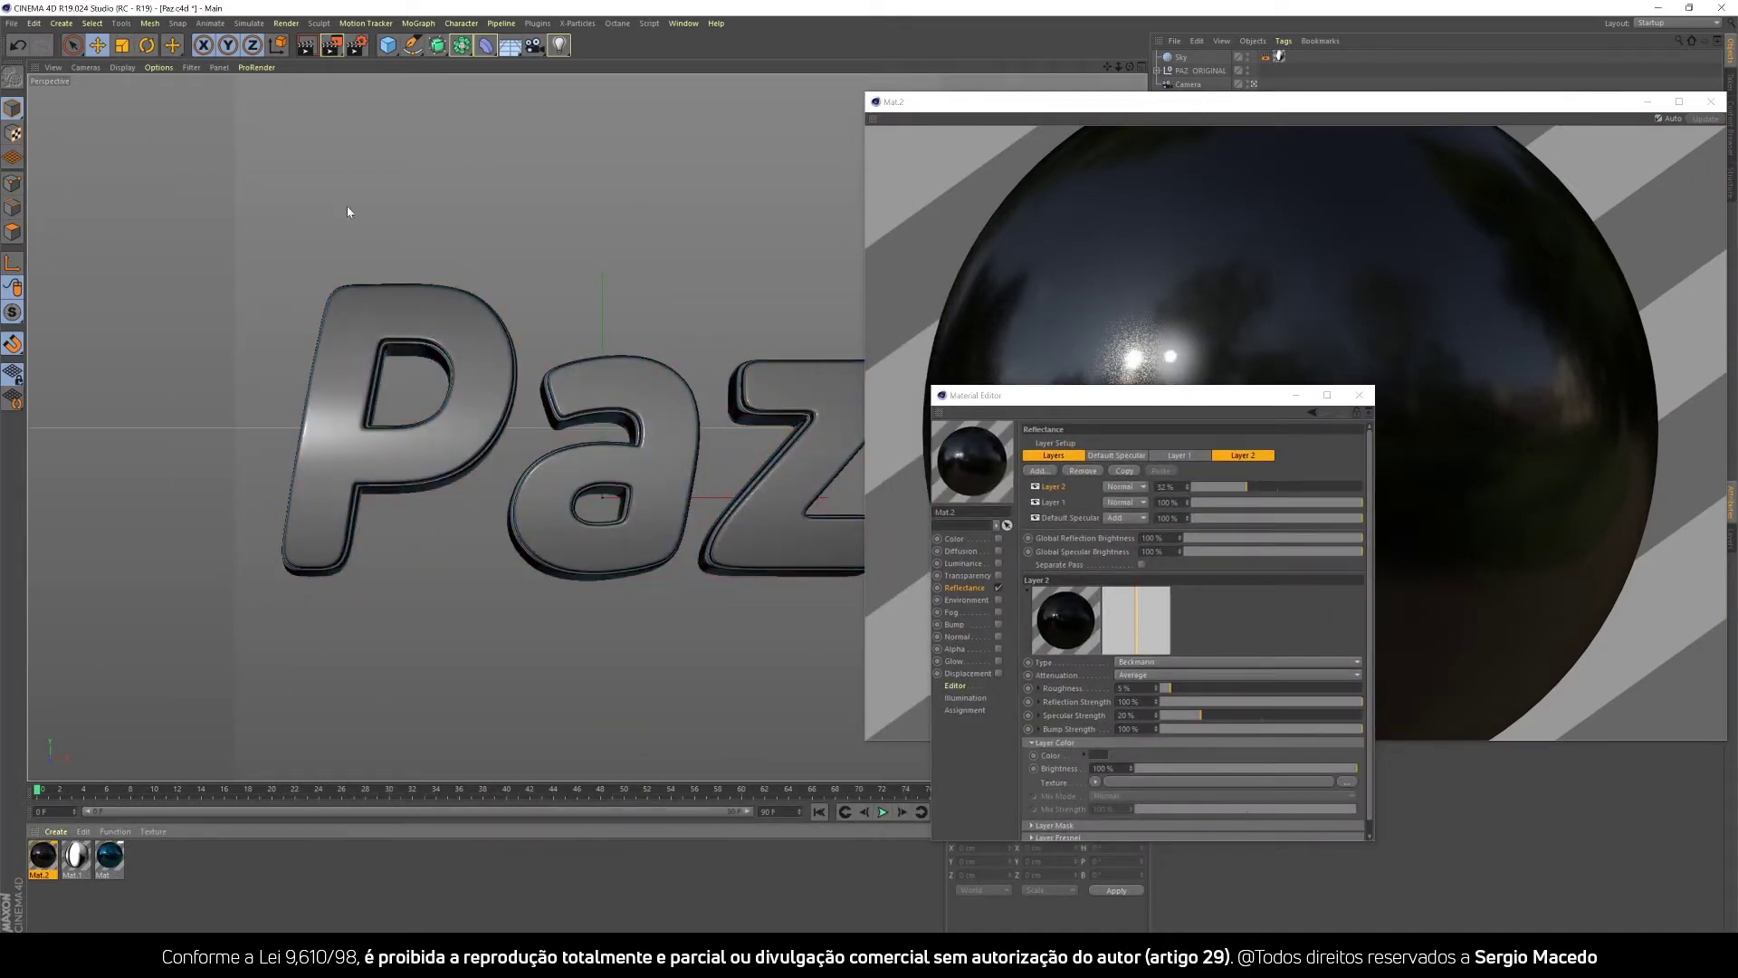
click(306, 49)
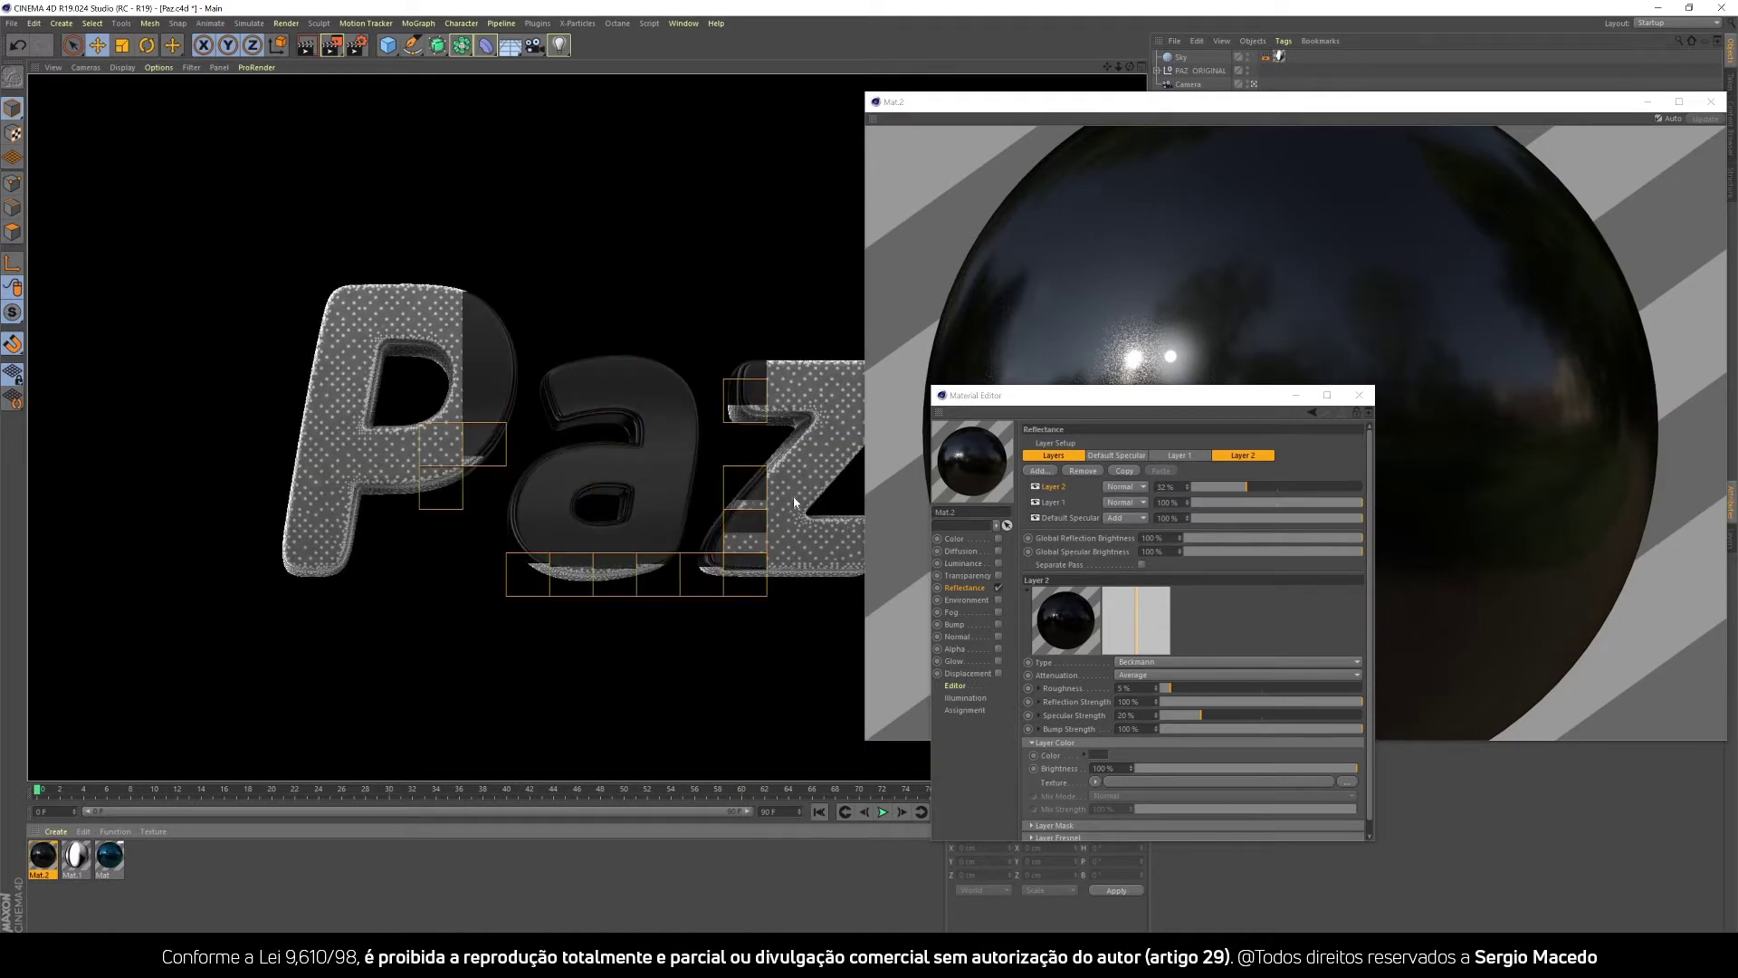
Leave the camera view and render a close-up of the letter a in the viewport.
click(1254, 85)
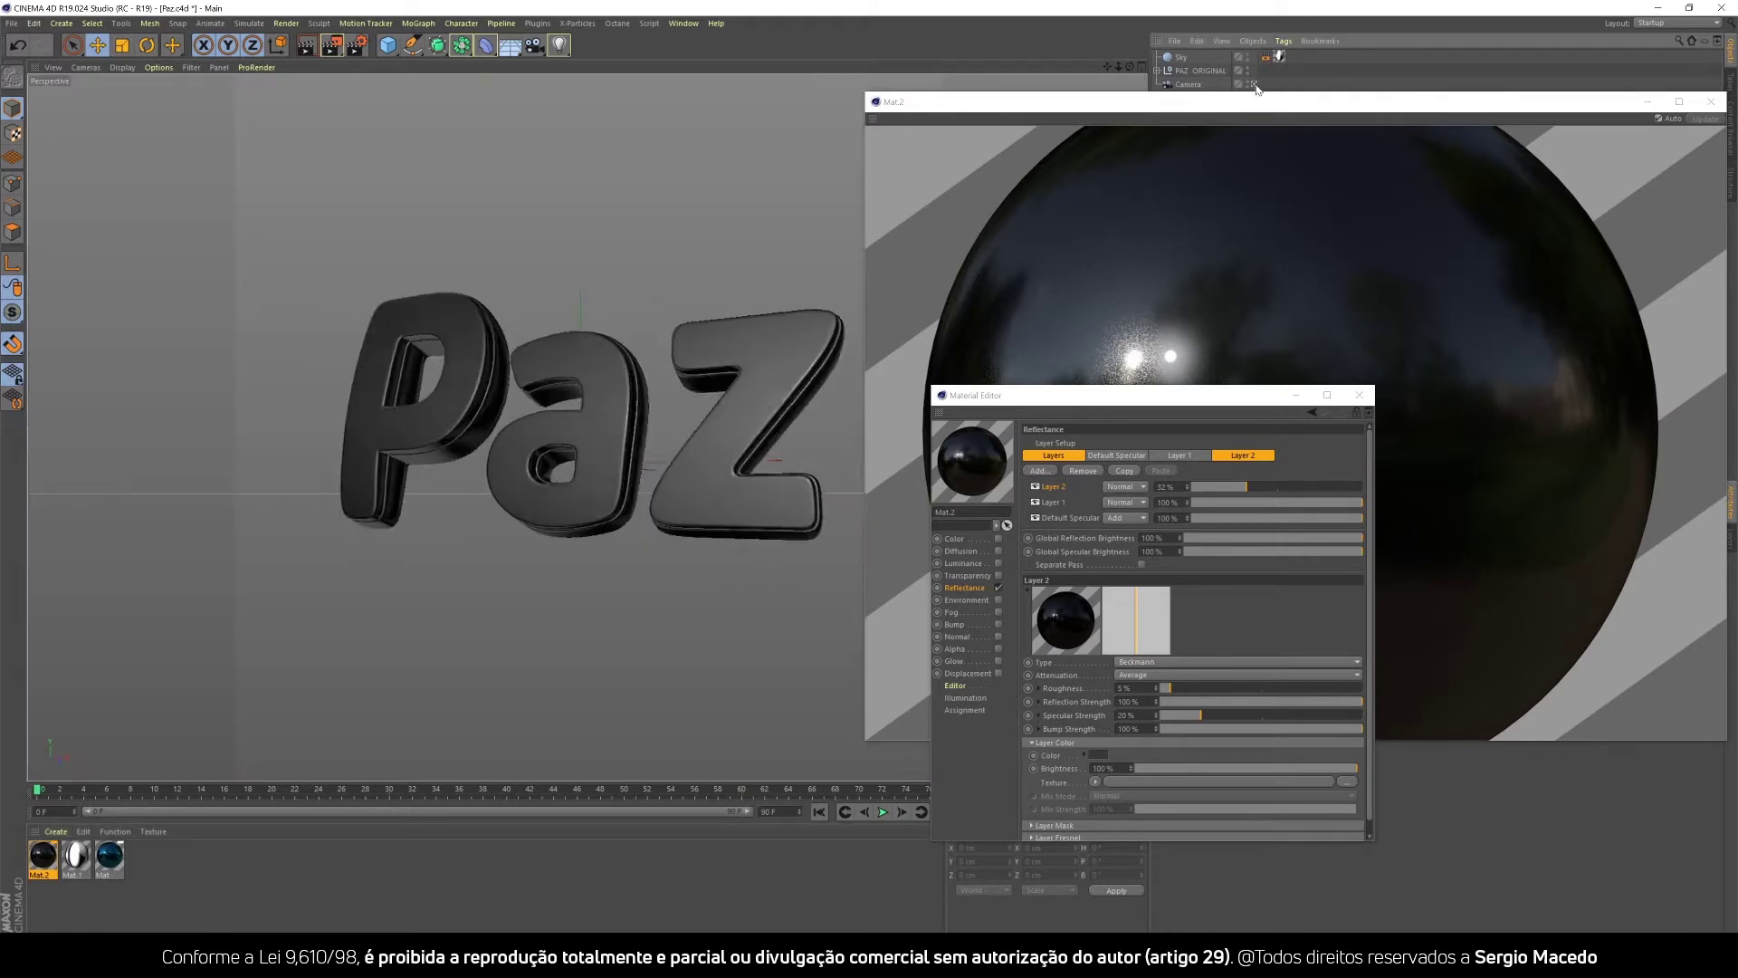
alt+right_drag(601, 445, 613, 290)
alt+right_drag(615, 213, 453, 120)
click(313, 50)
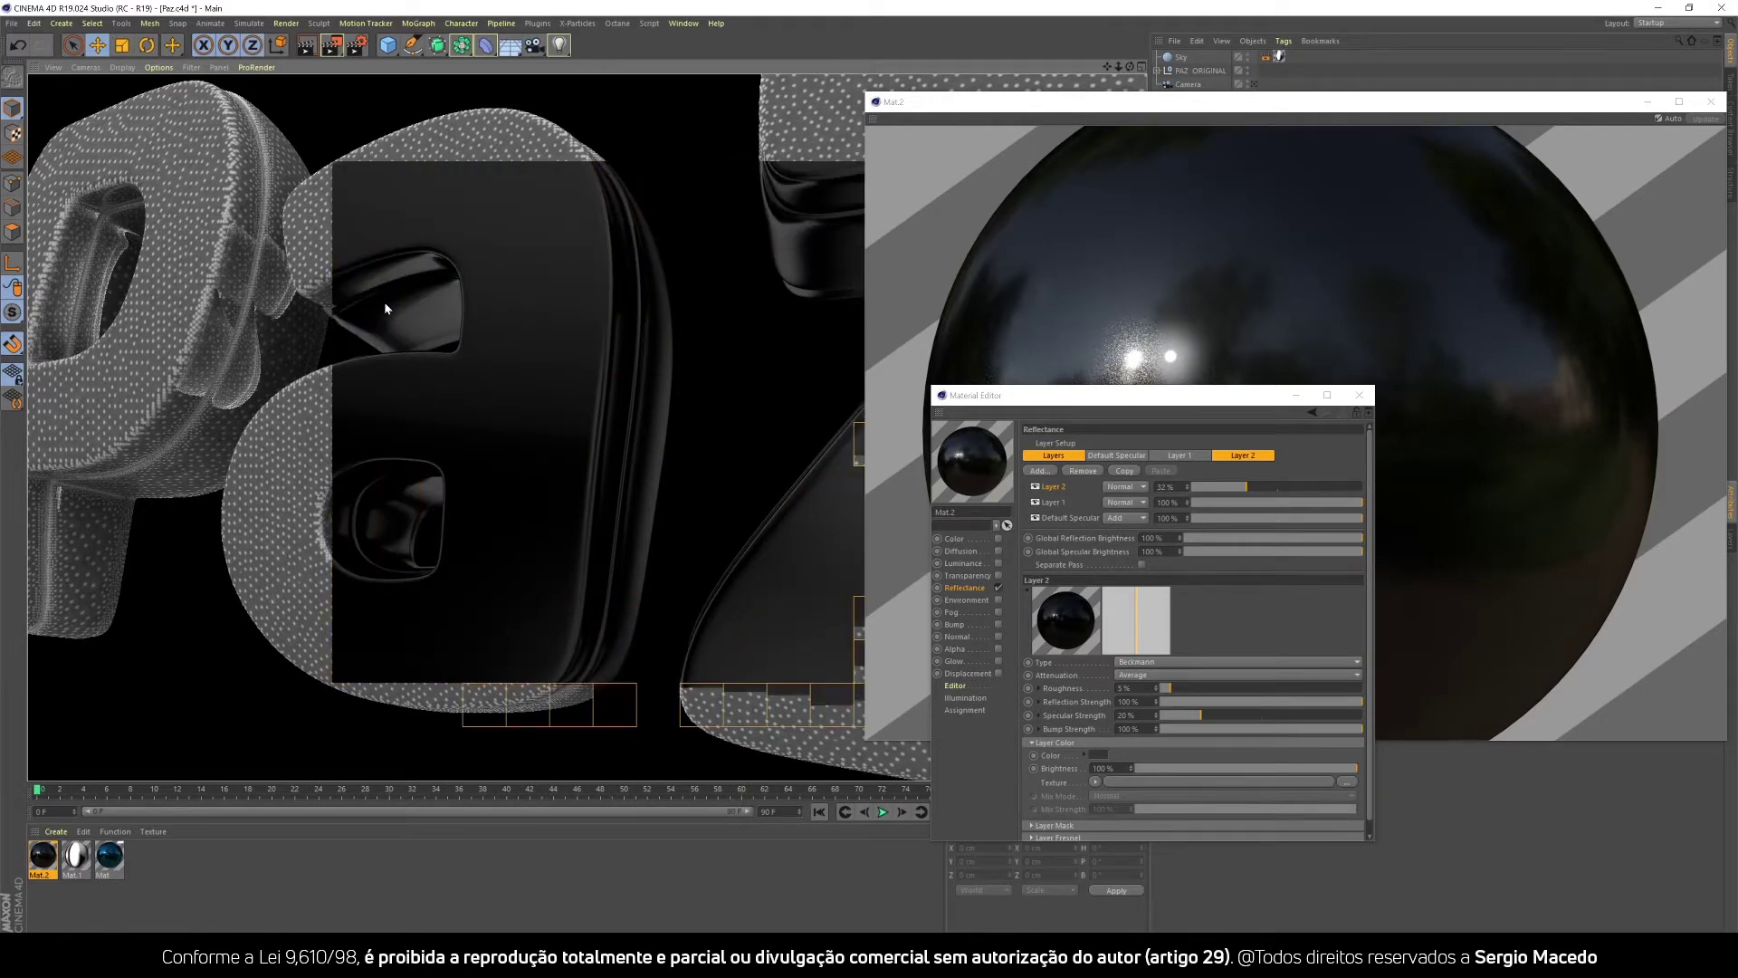
Stop the render and render a tighter close-up of the upper opening of the letter a.
click(414, 318)
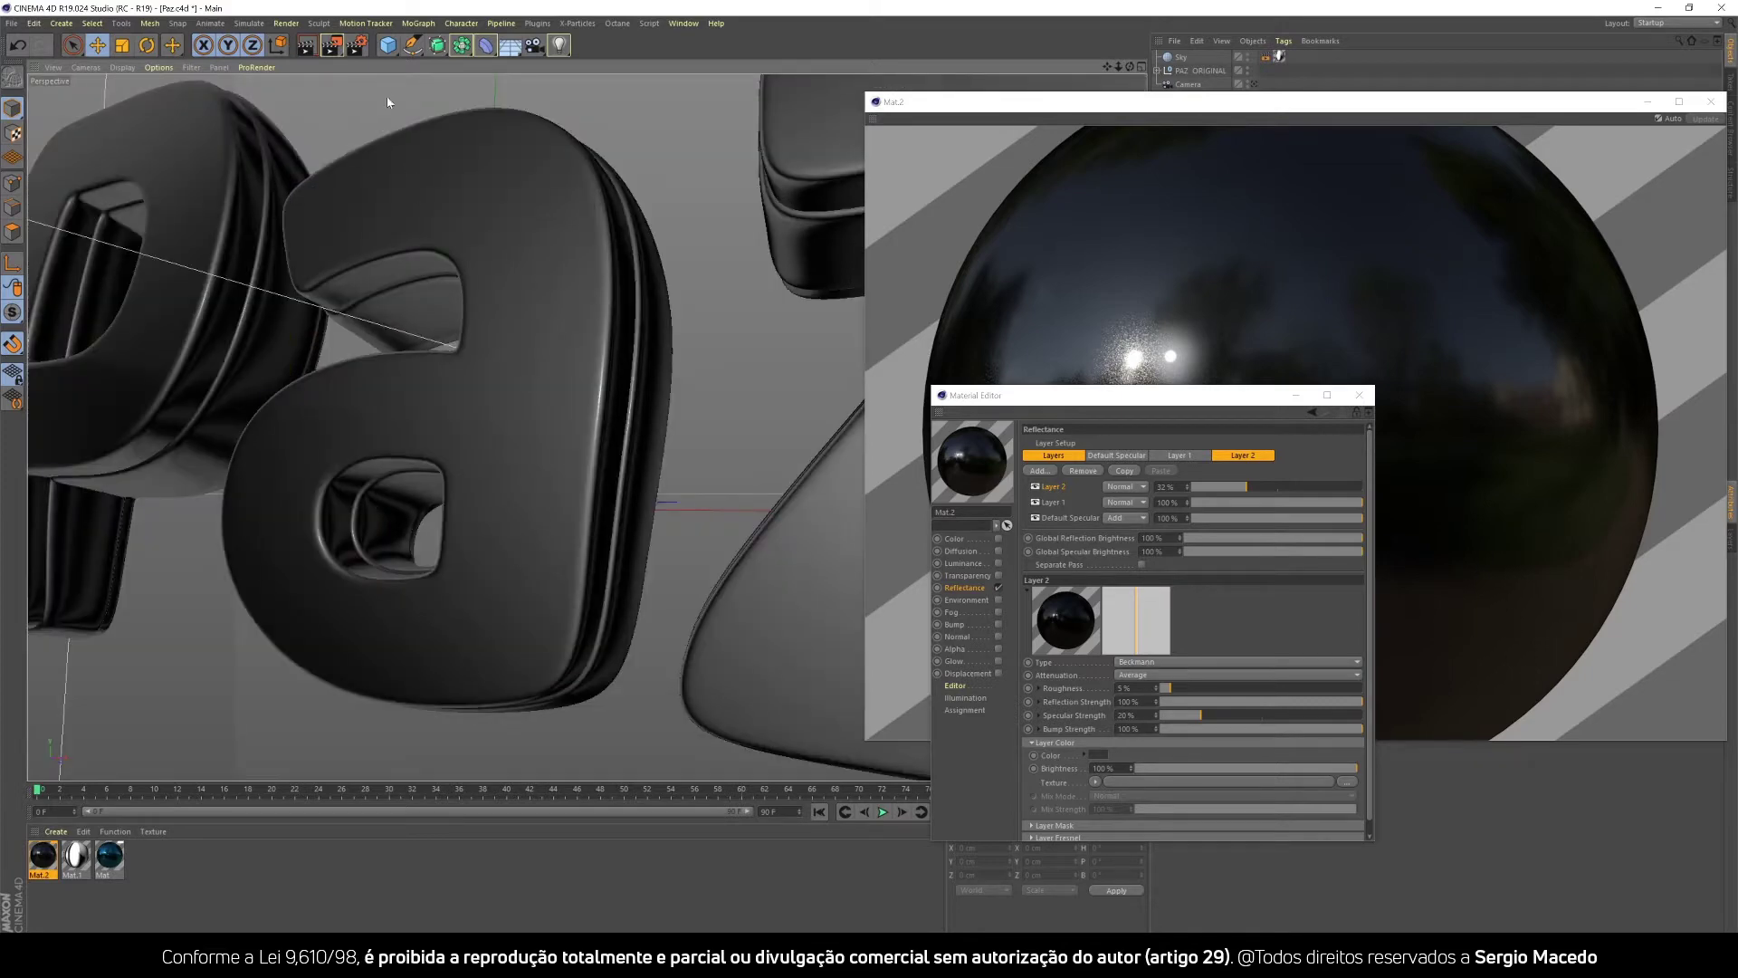
alt+right_drag(398, 302, 345, 80)
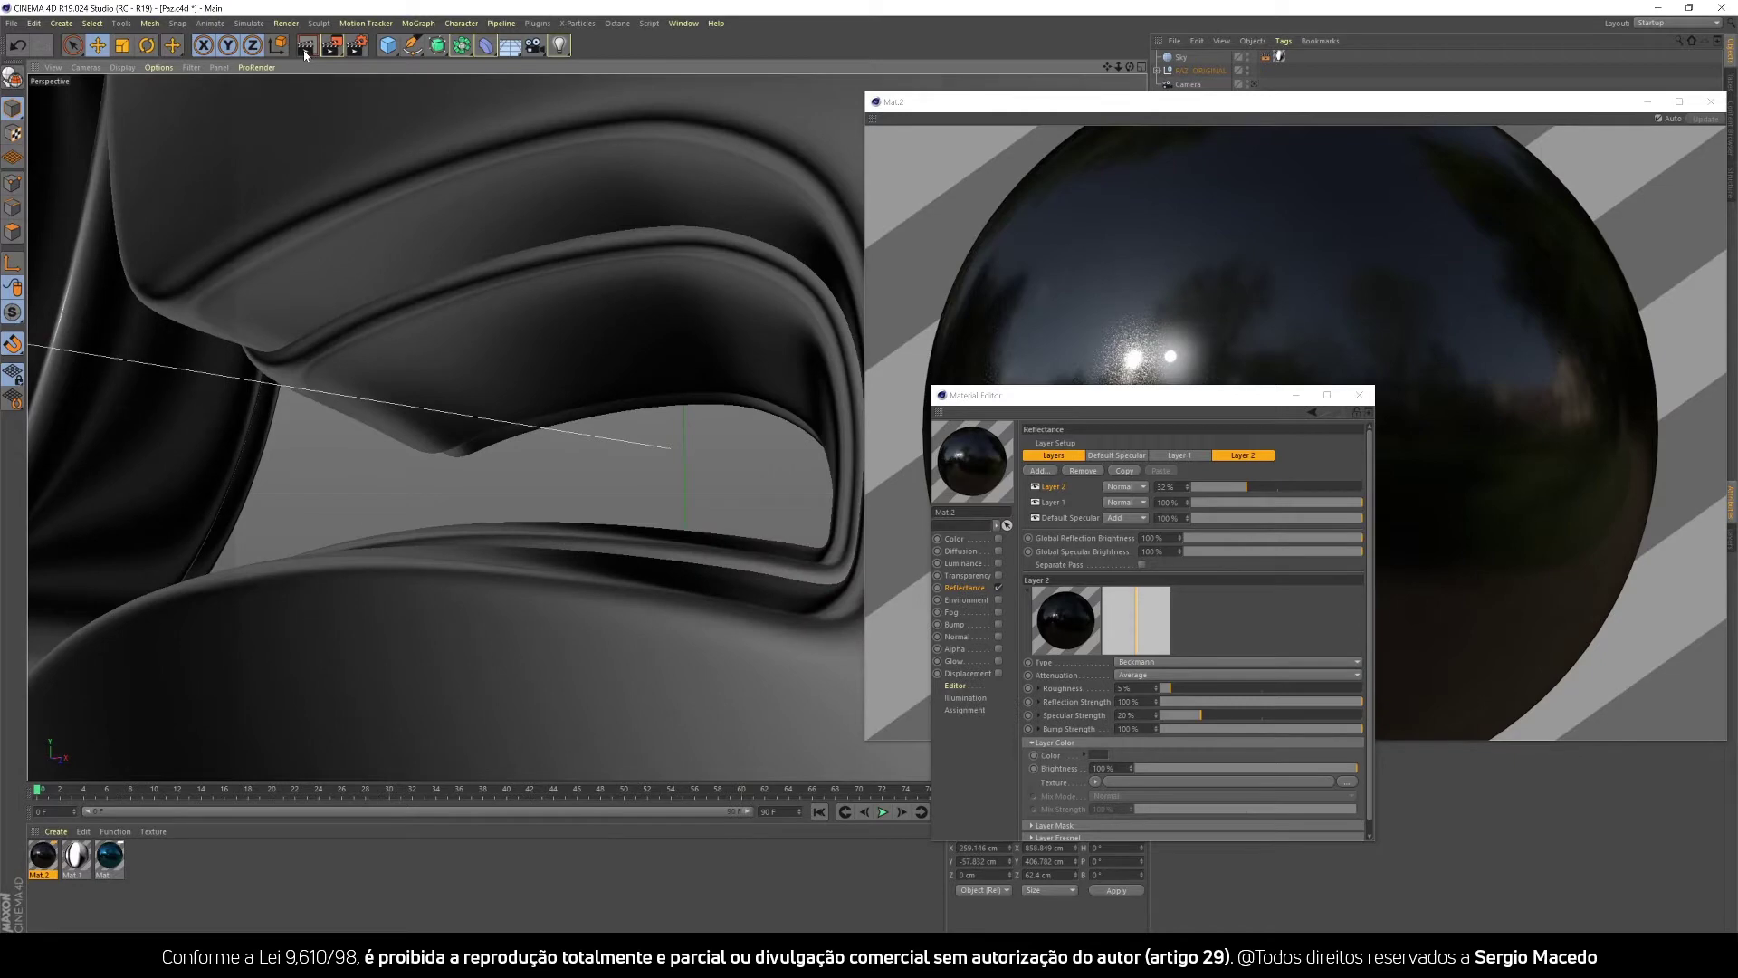
click(305, 51)
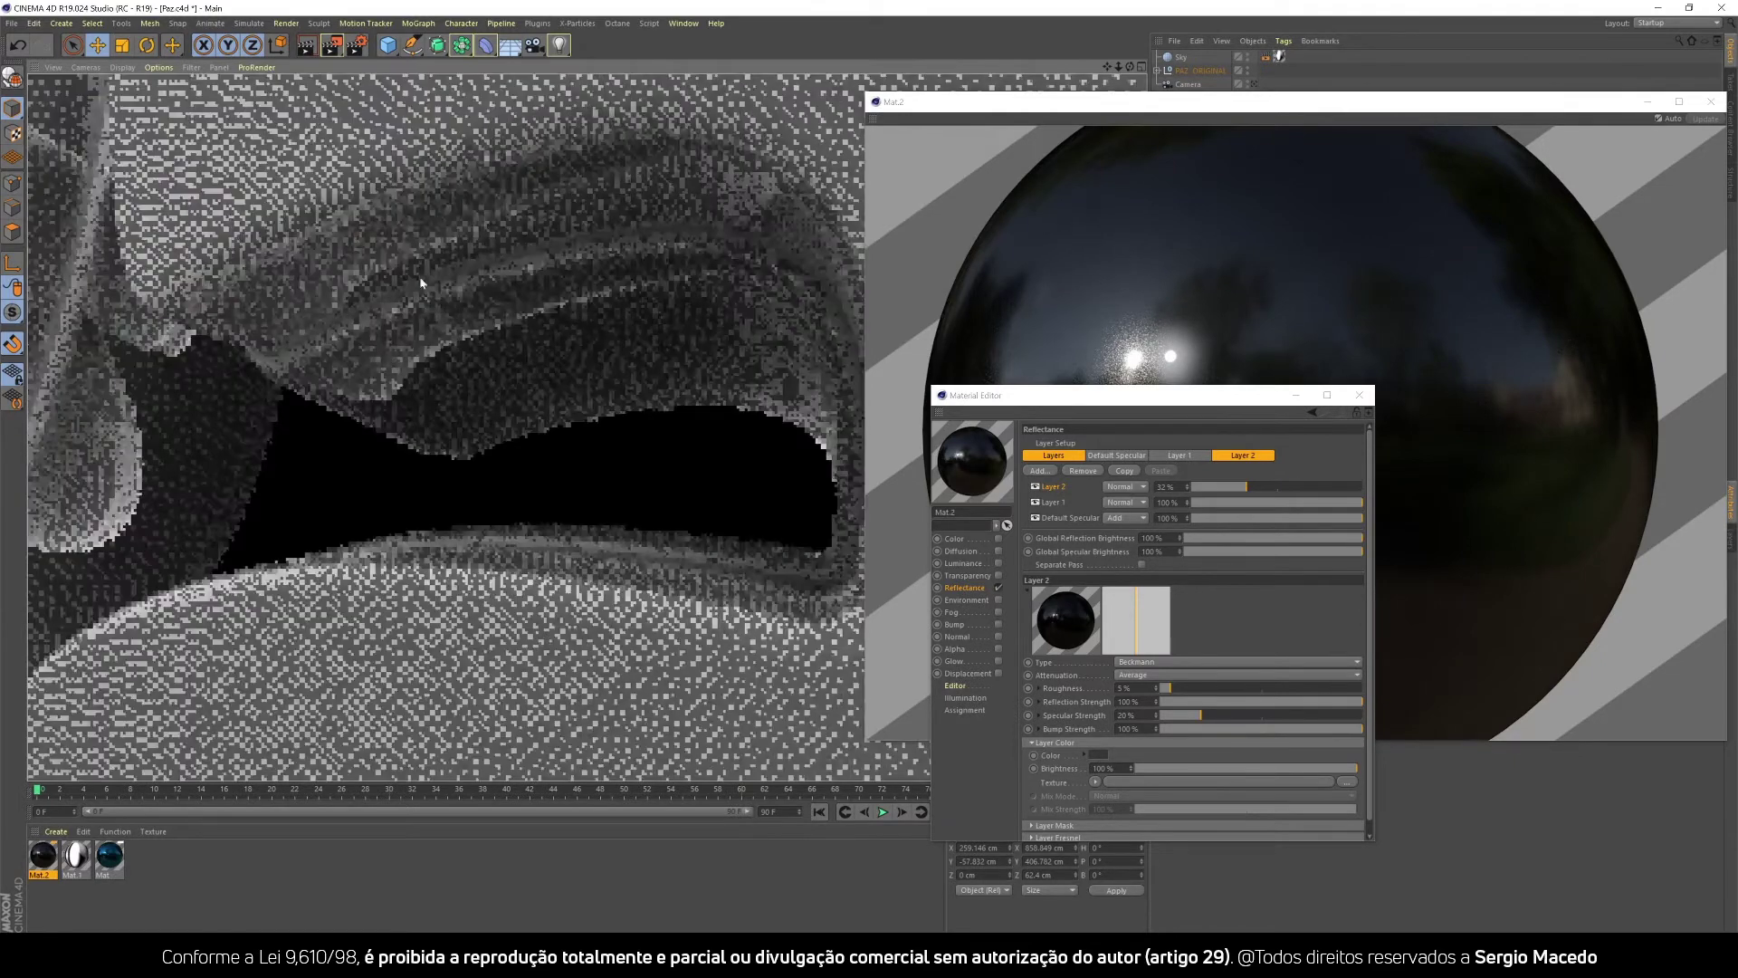
Close the material preview window and the Material Editor to uncover the viewport render.
drag(966, 115, 441, 207)
click(1187, 196)
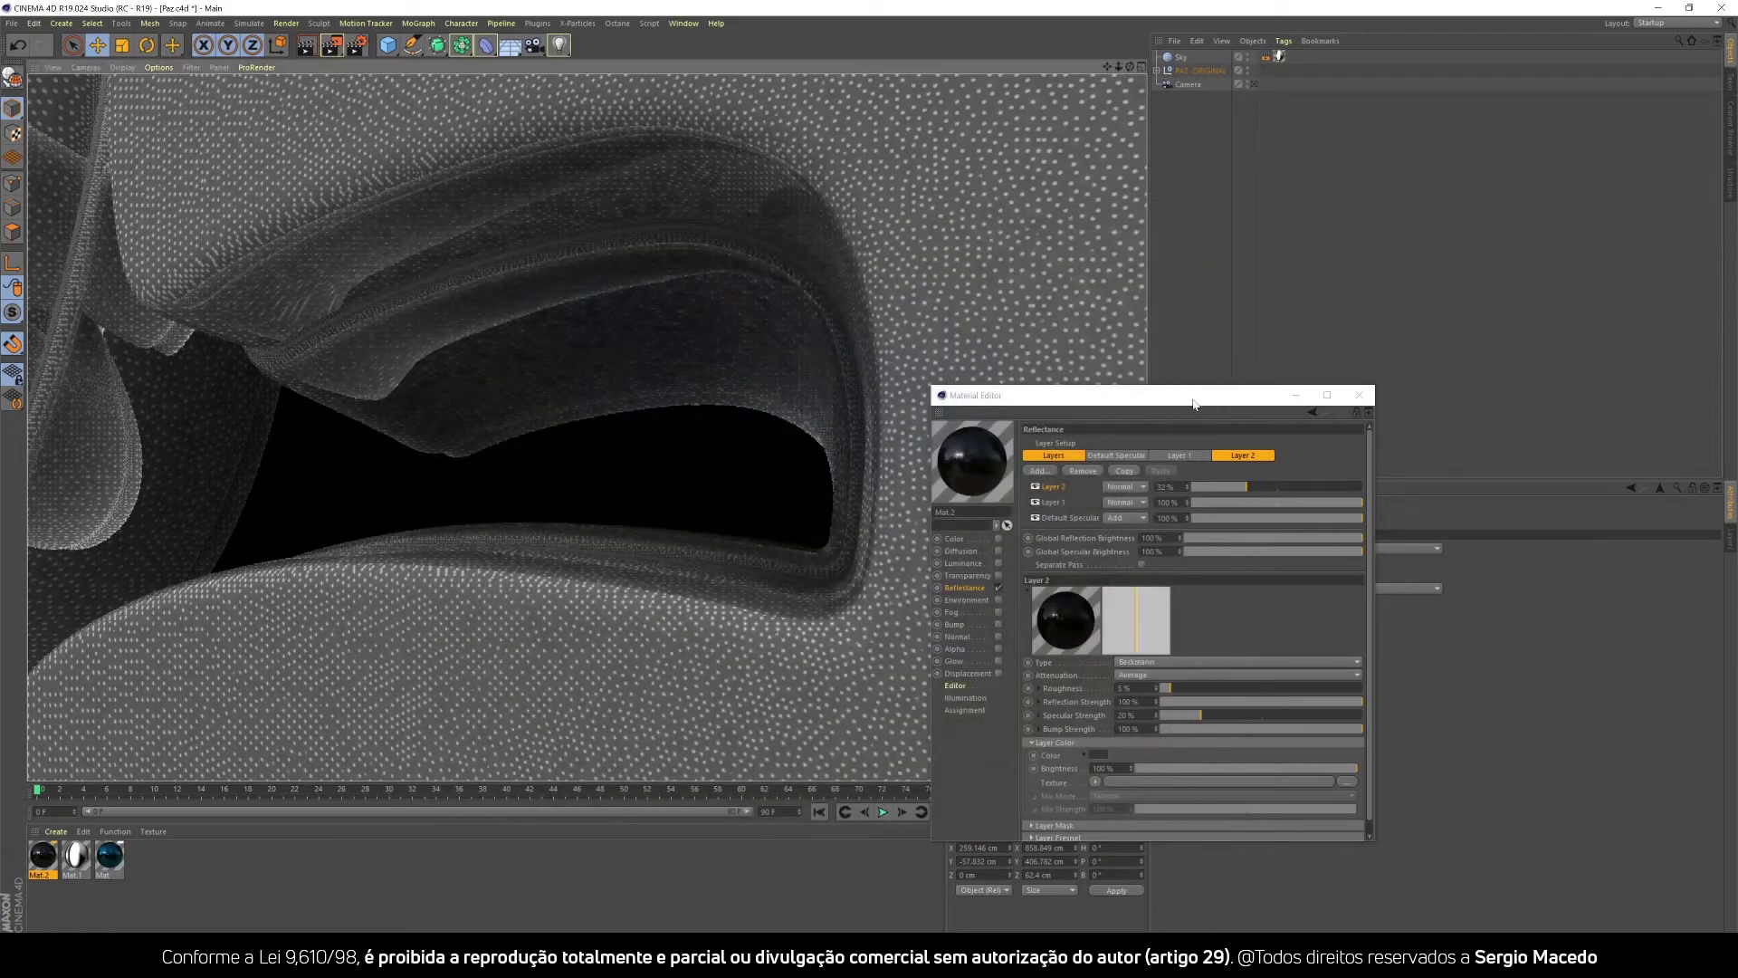
click(1360, 396)
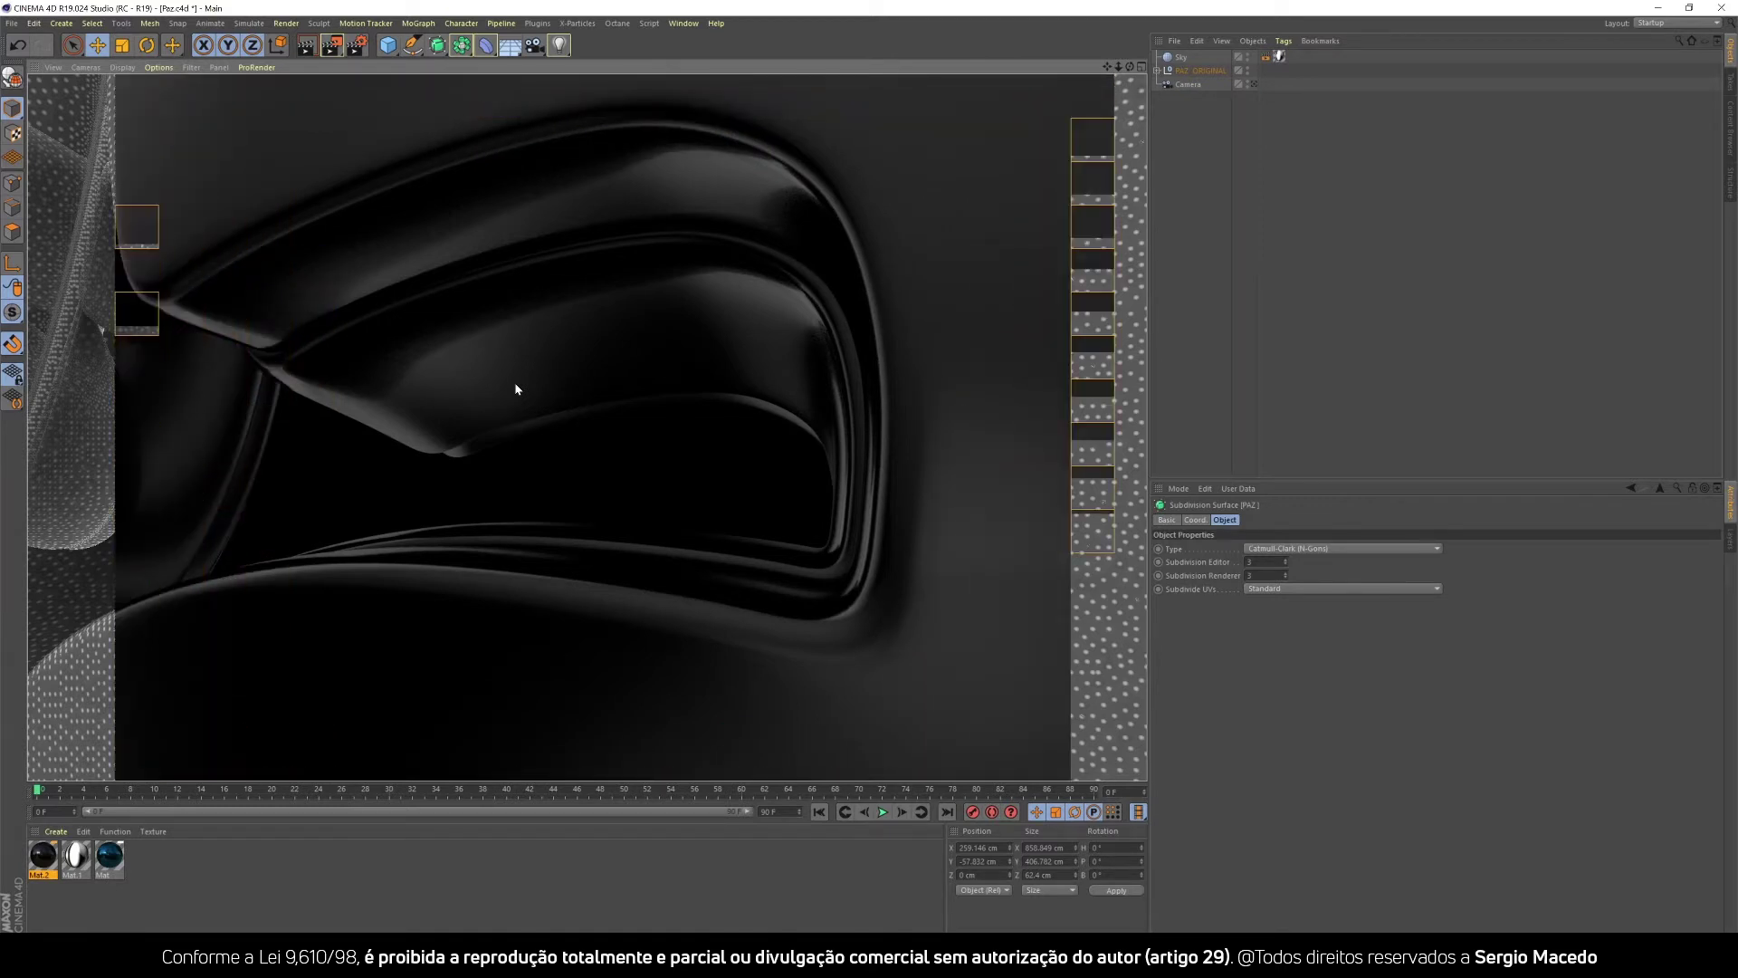
Stop the viewport render and review the anti-aliasing, save and output render settings.
click(799, 421)
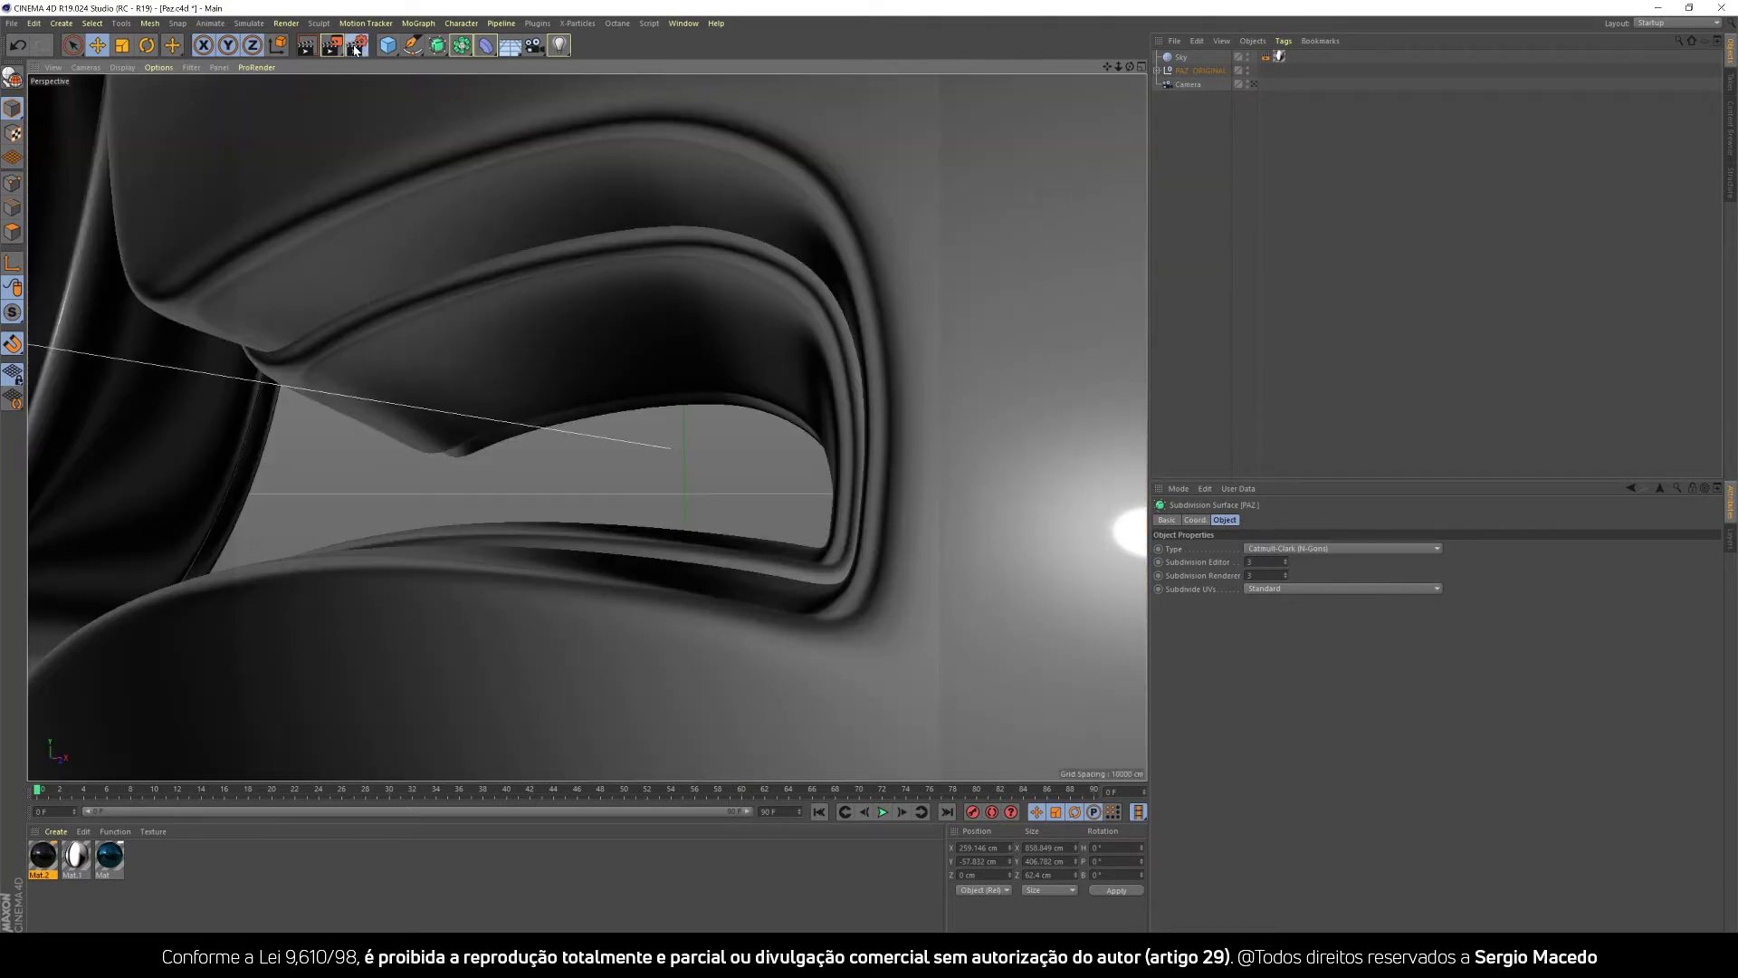
click(357, 44)
click(120, 94)
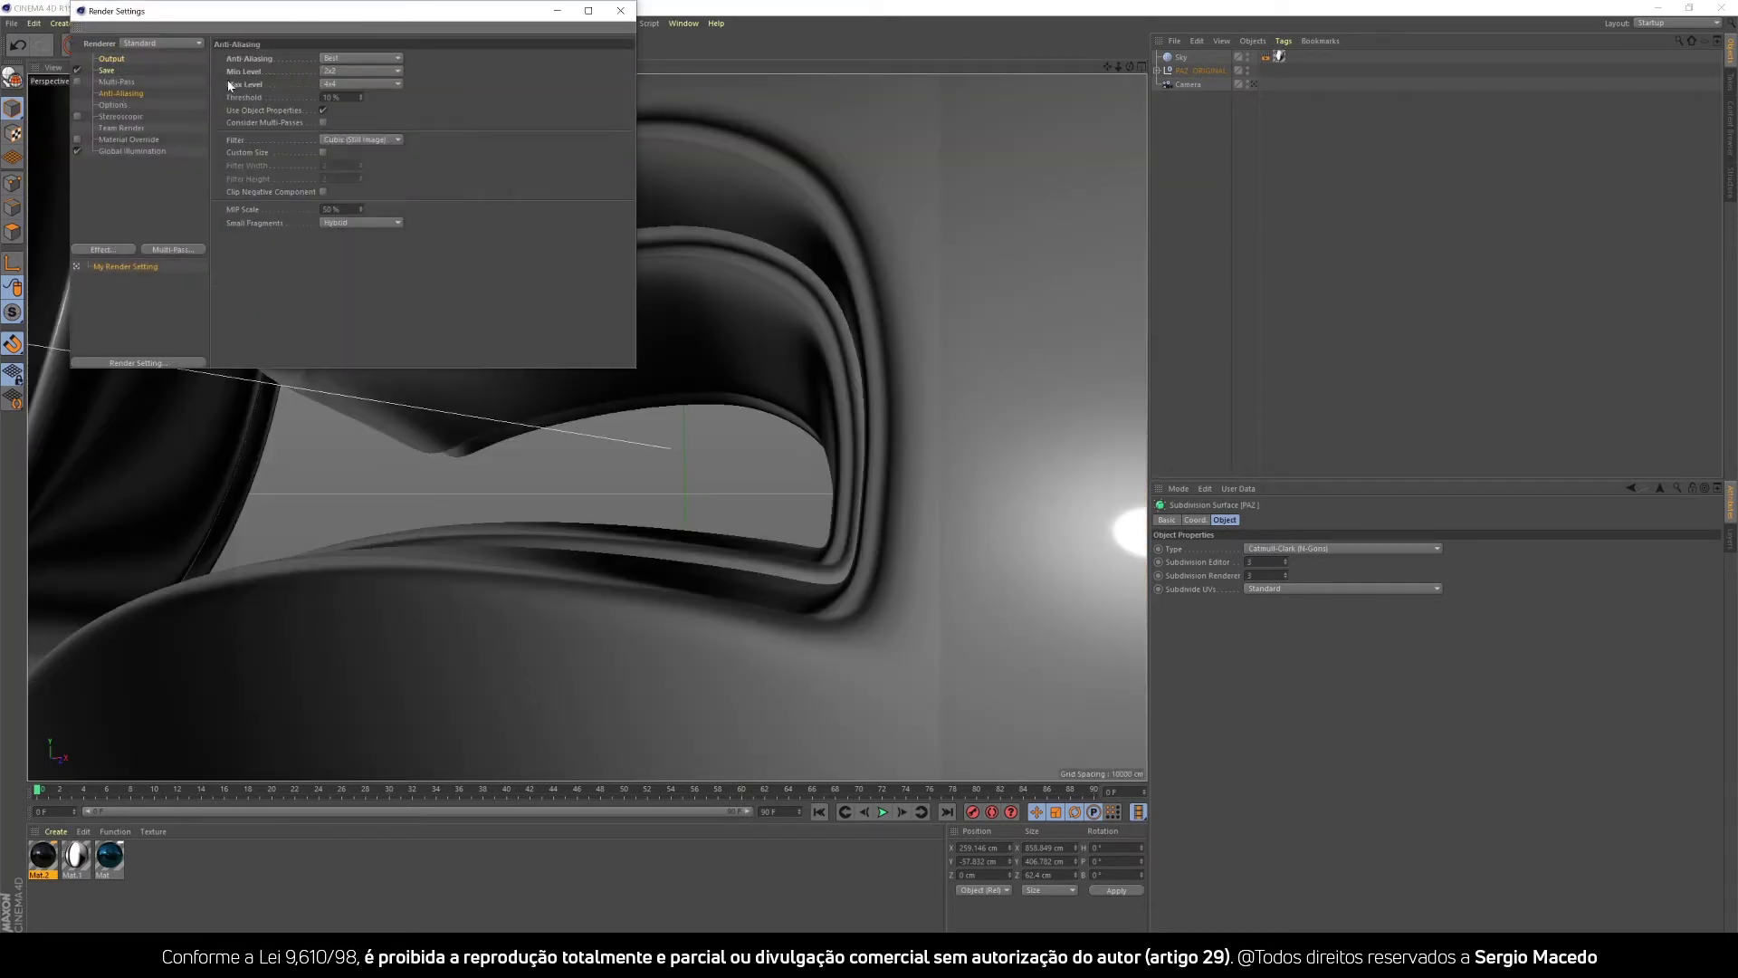
click(105, 70)
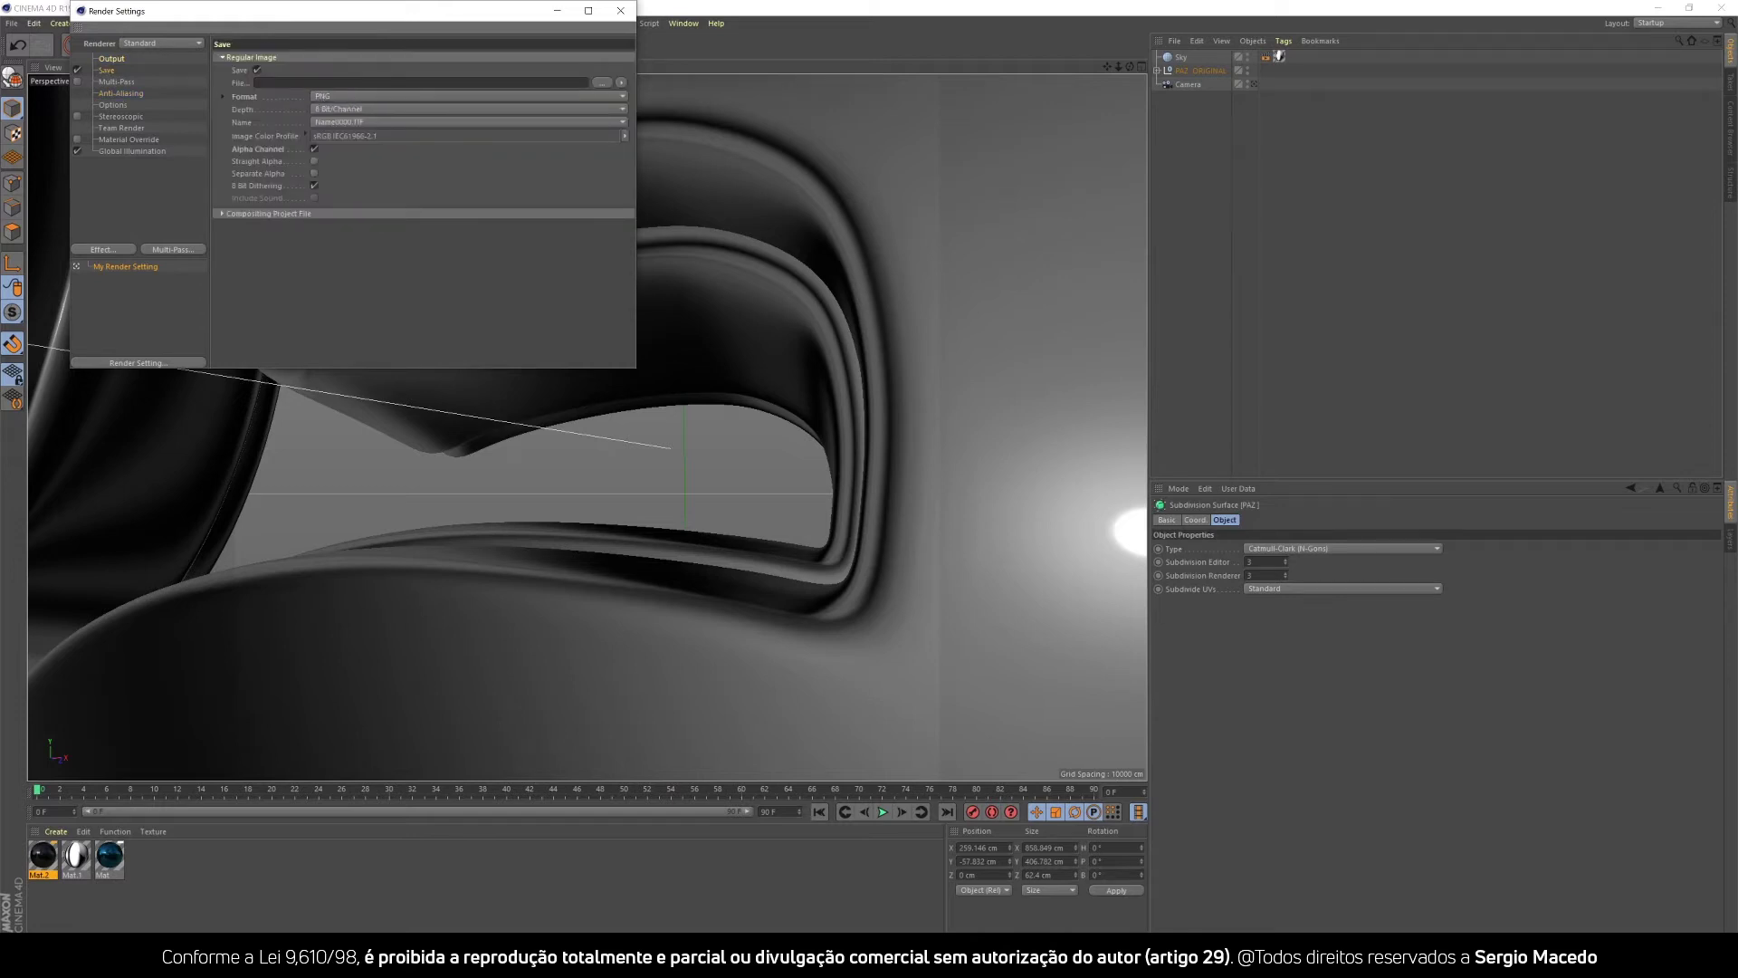
click(109, 60)
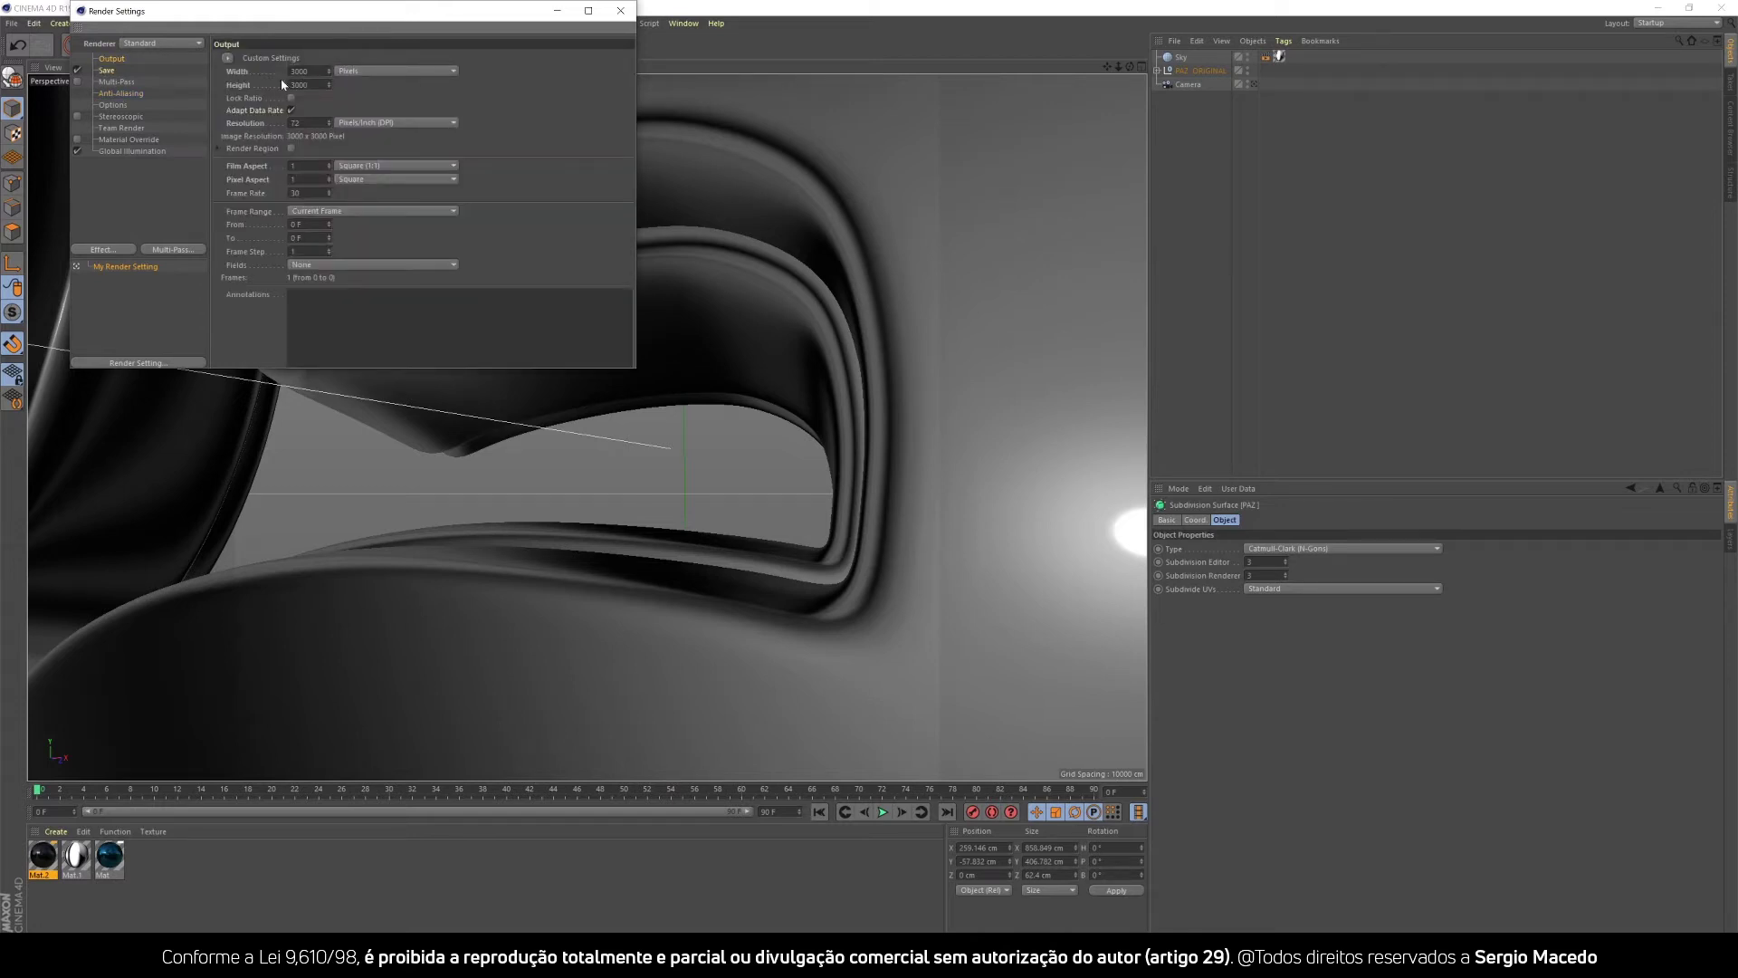
click(621, 11)
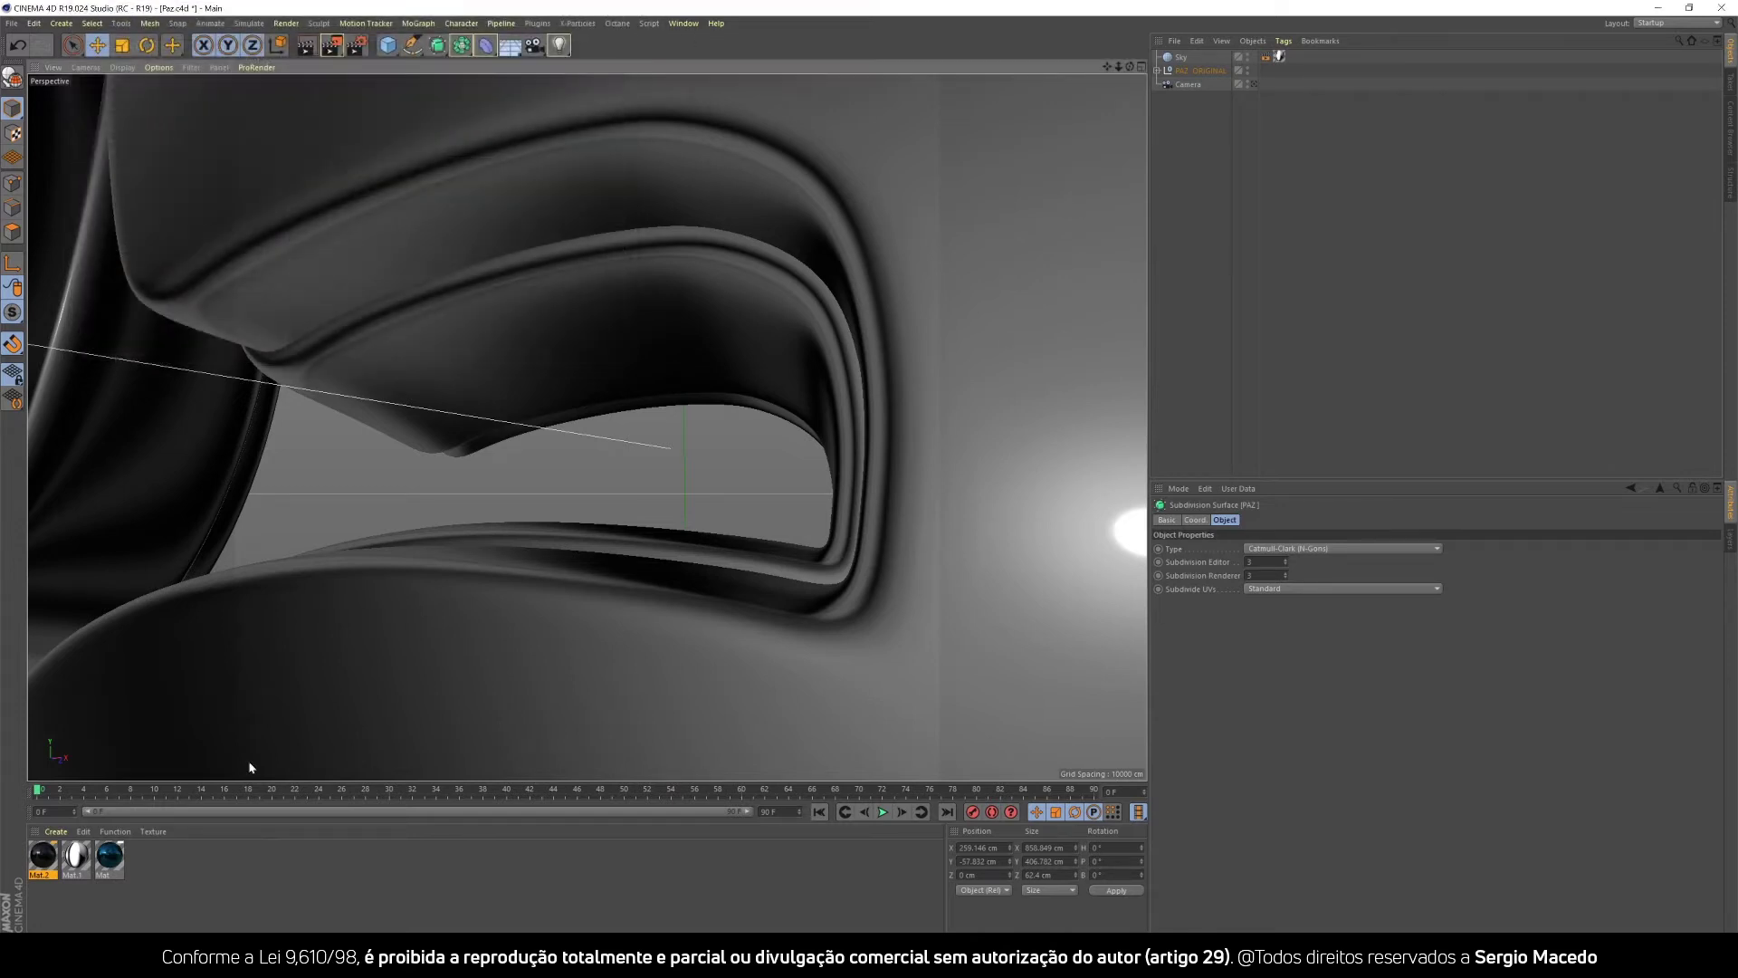
Raise the sampling subdivisions of reflection Layers 2 and 1 in material Mat.2, and test-render the viewport close-up.
double_click(38, 857)
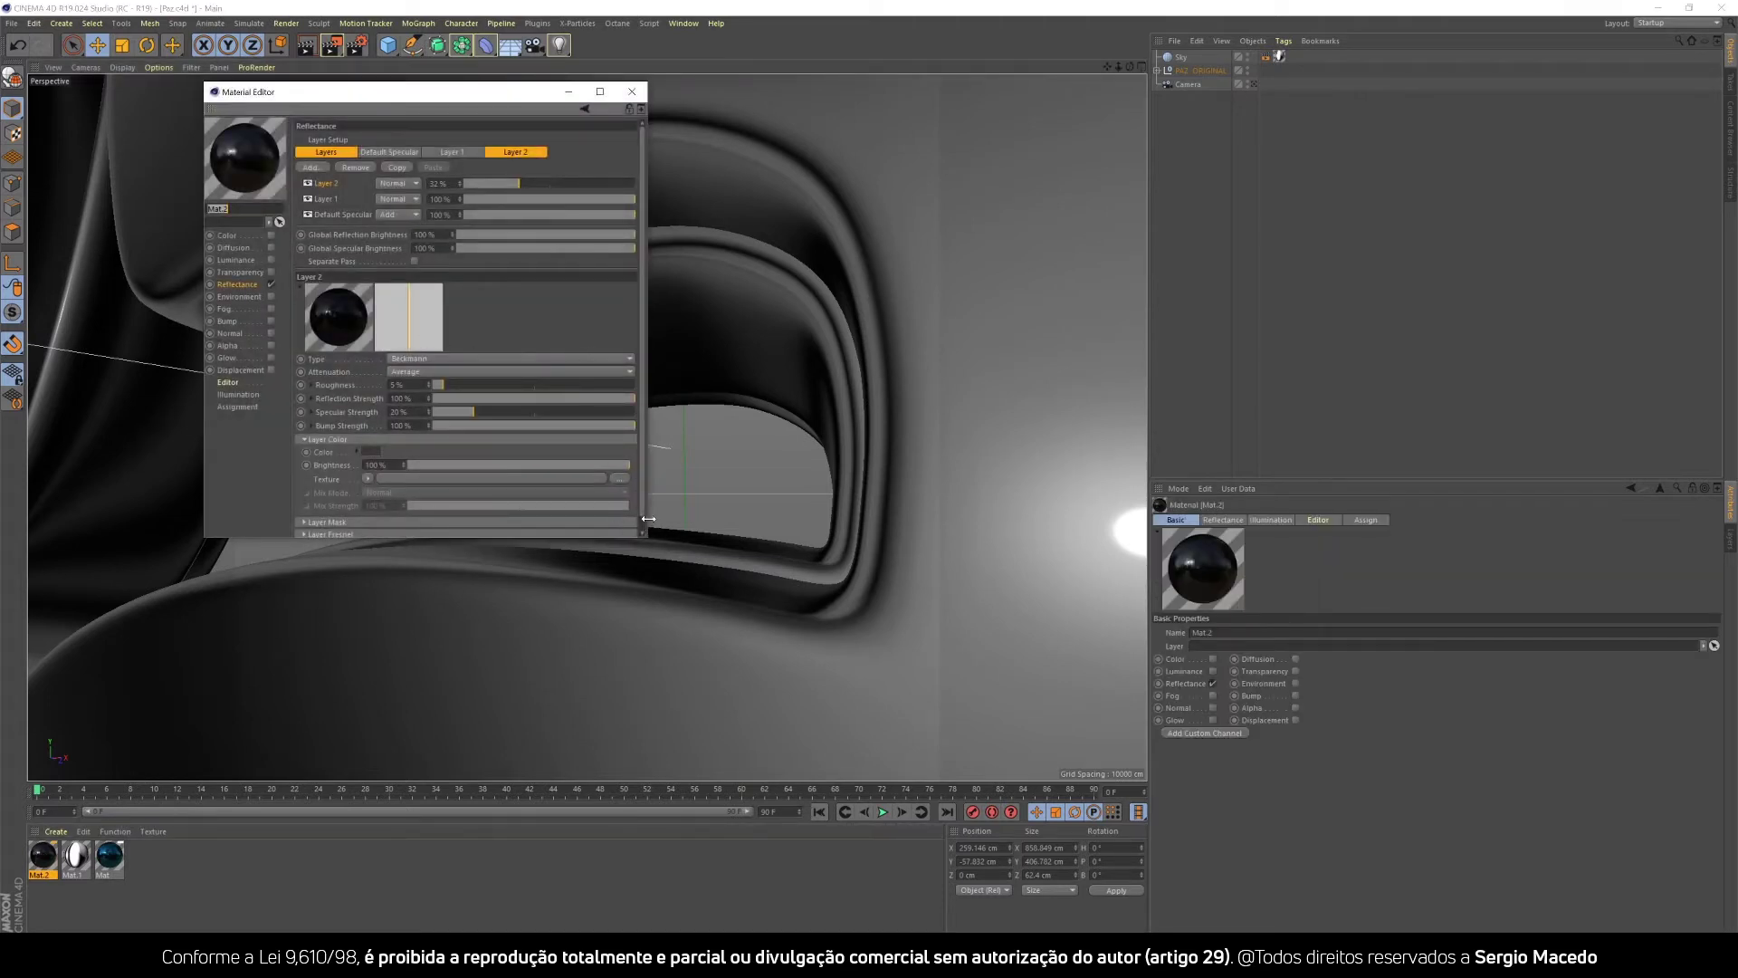
drag(648, 518, 931, 739)
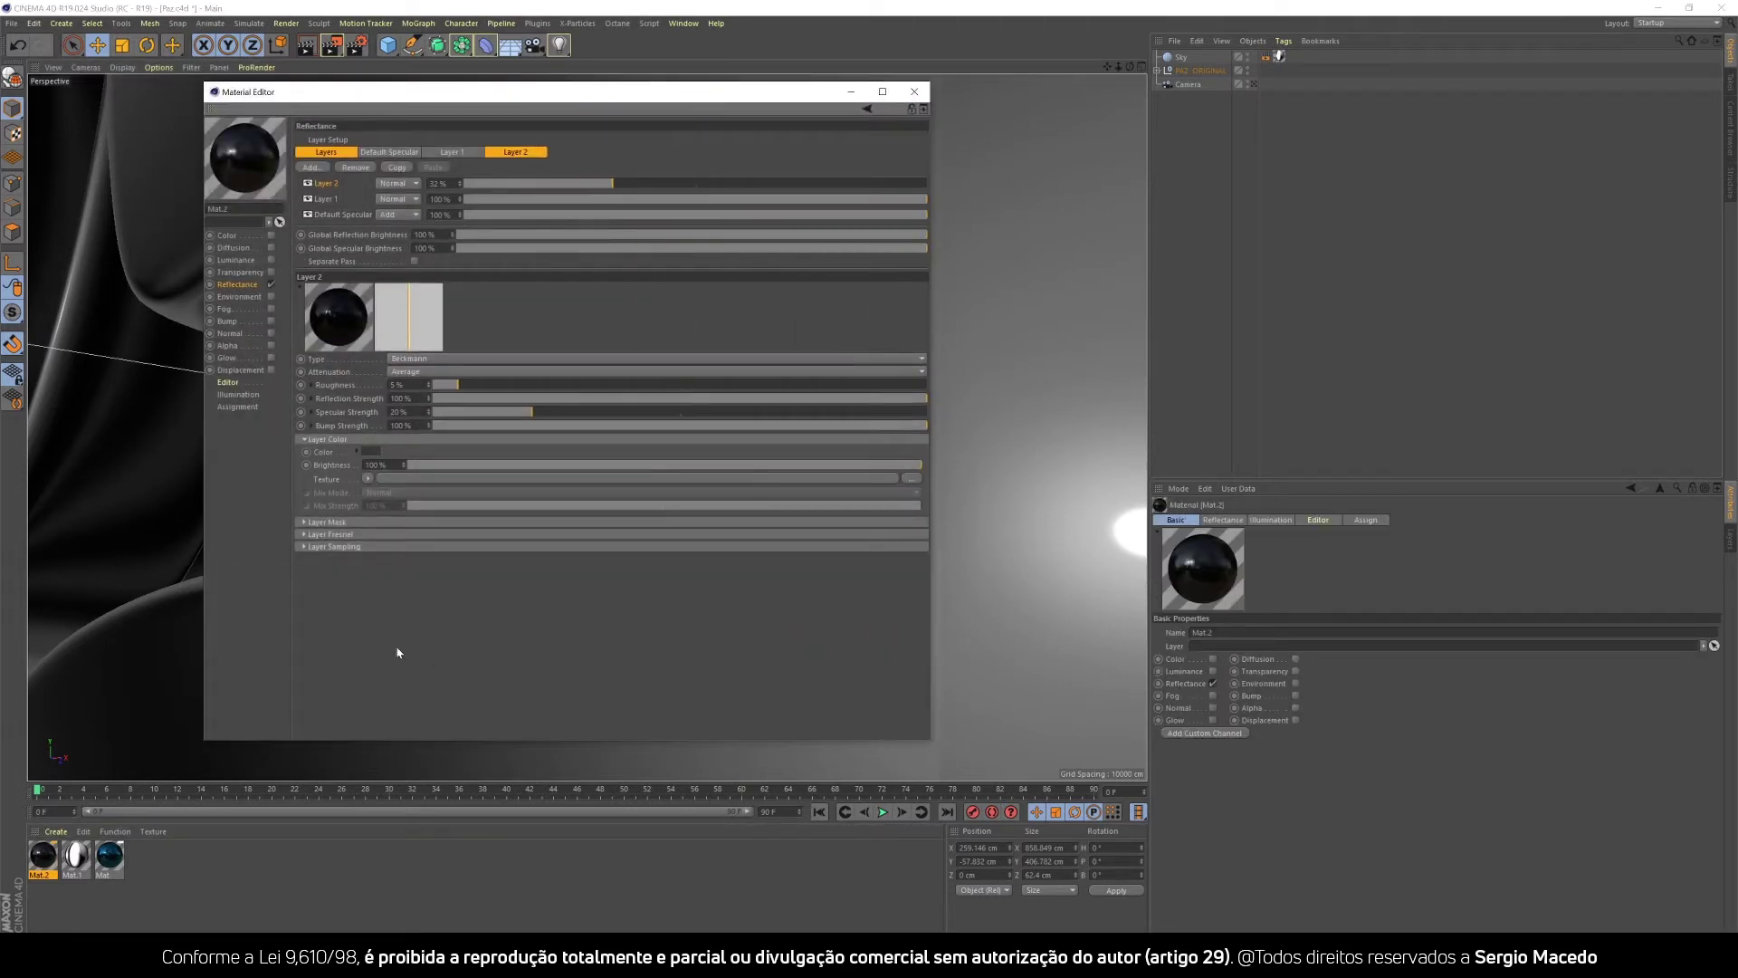
click(304, 548)
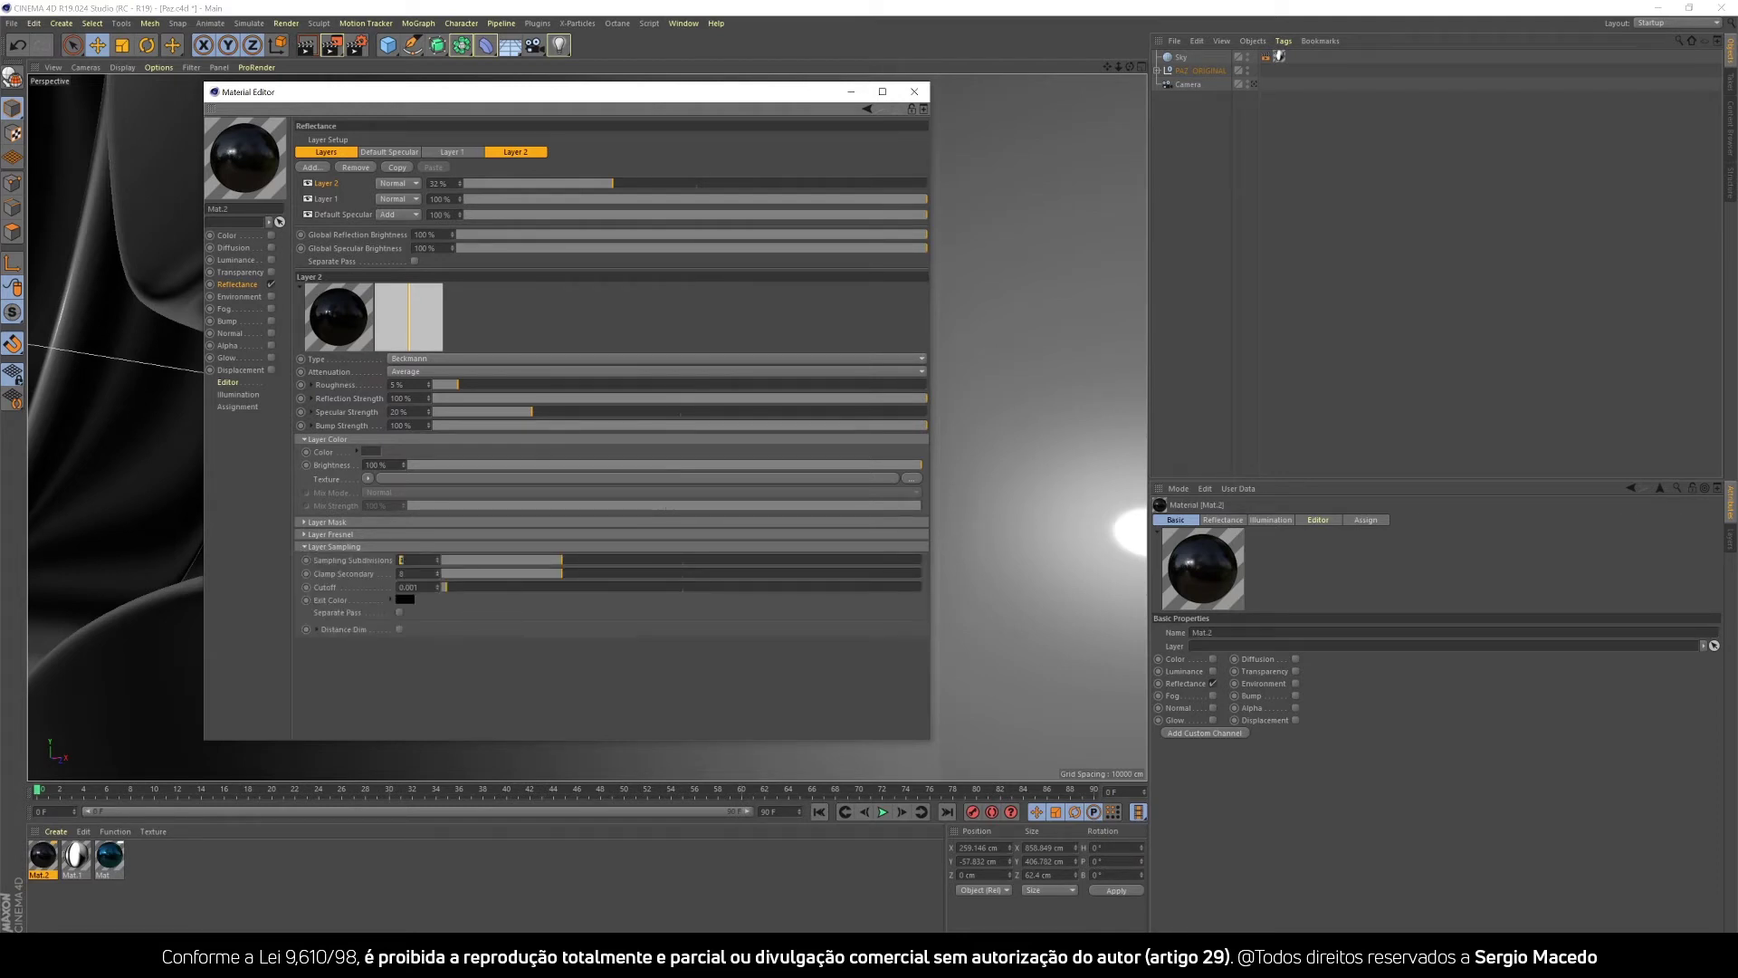
click(325, 199)
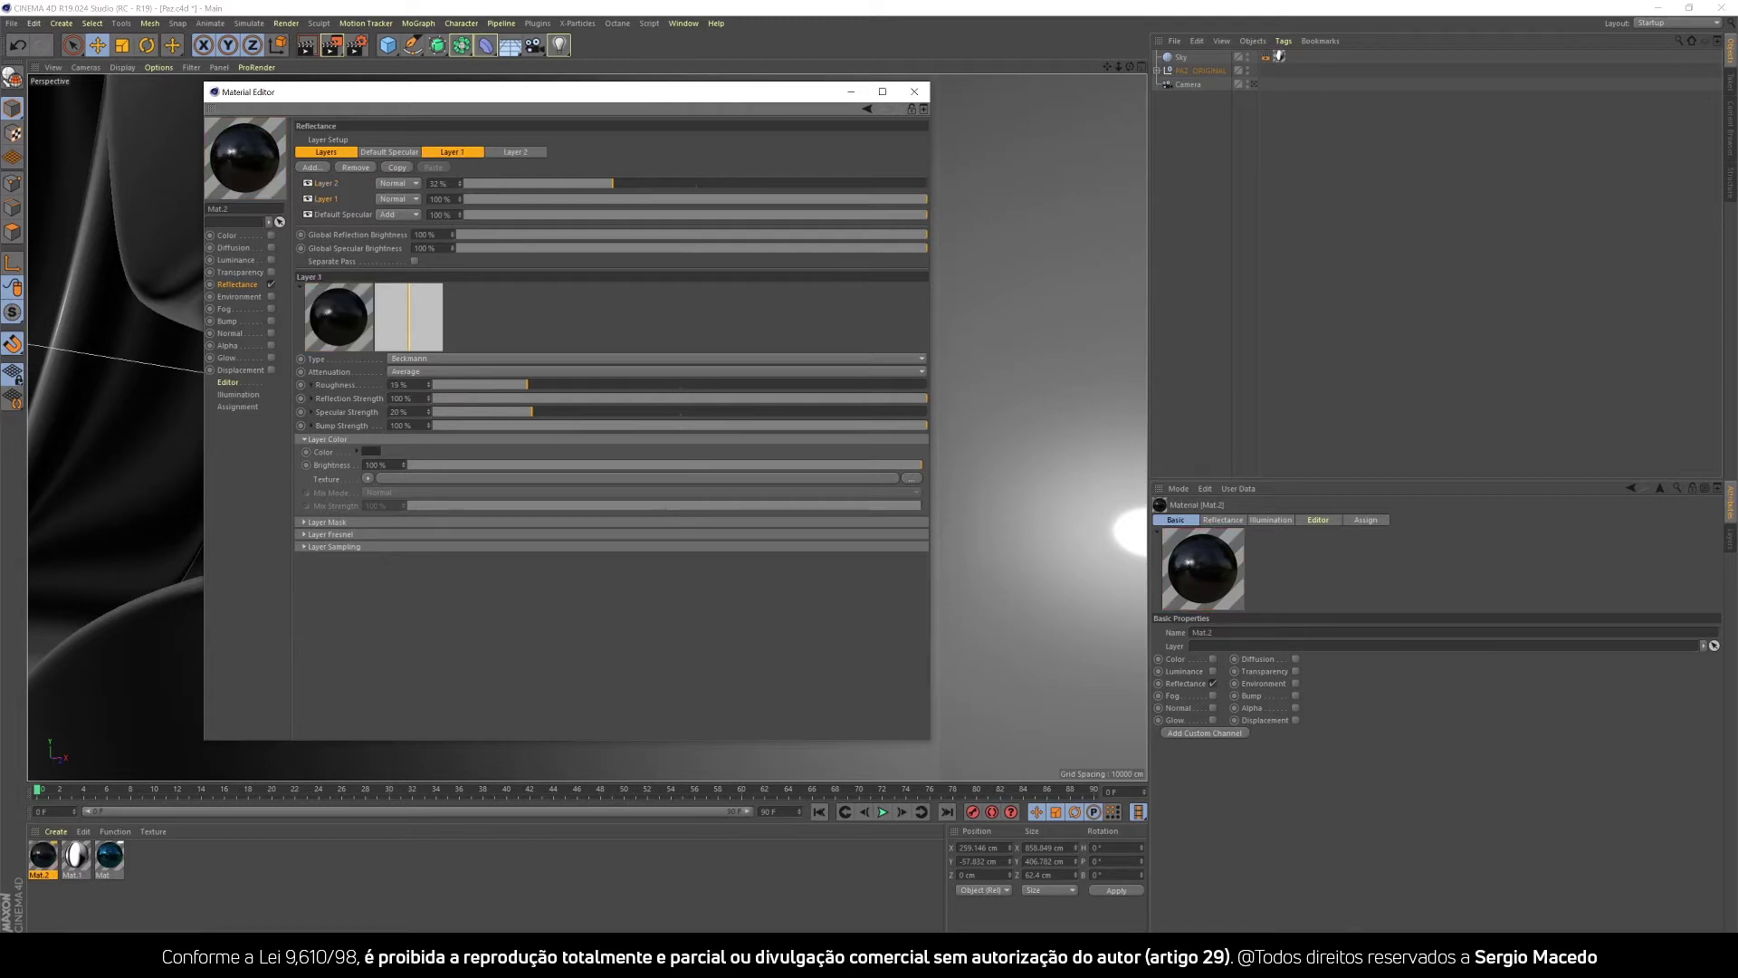
click(304, 548)
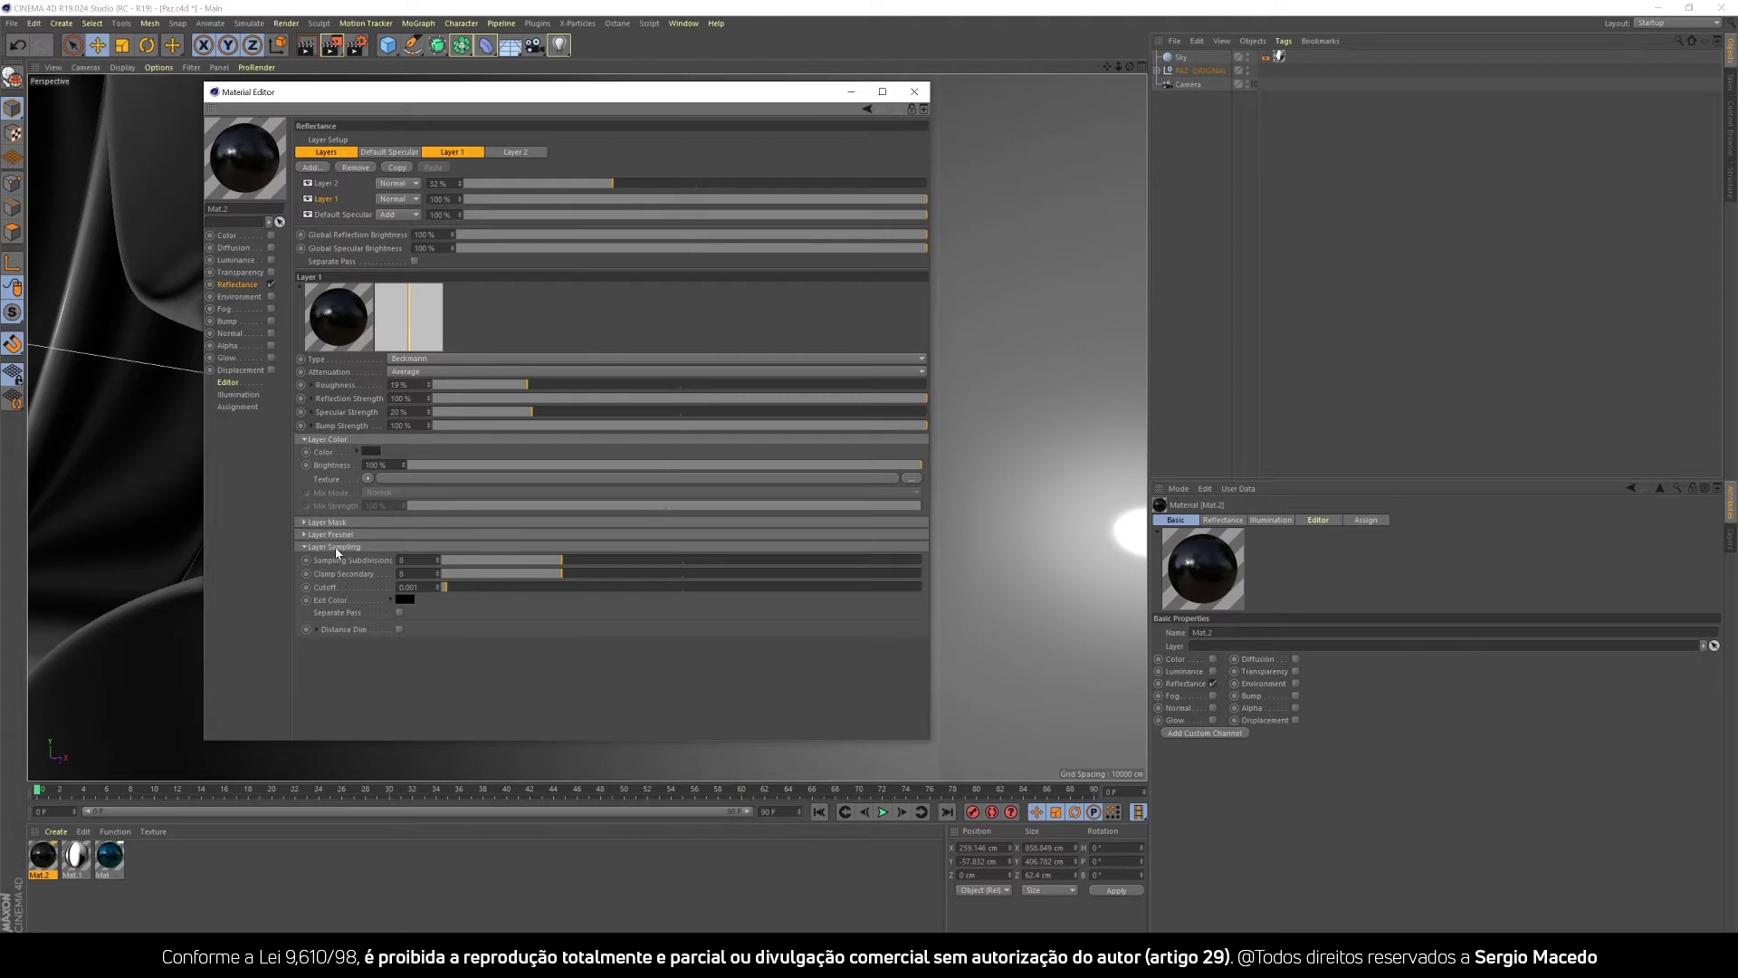
click(917, 92)
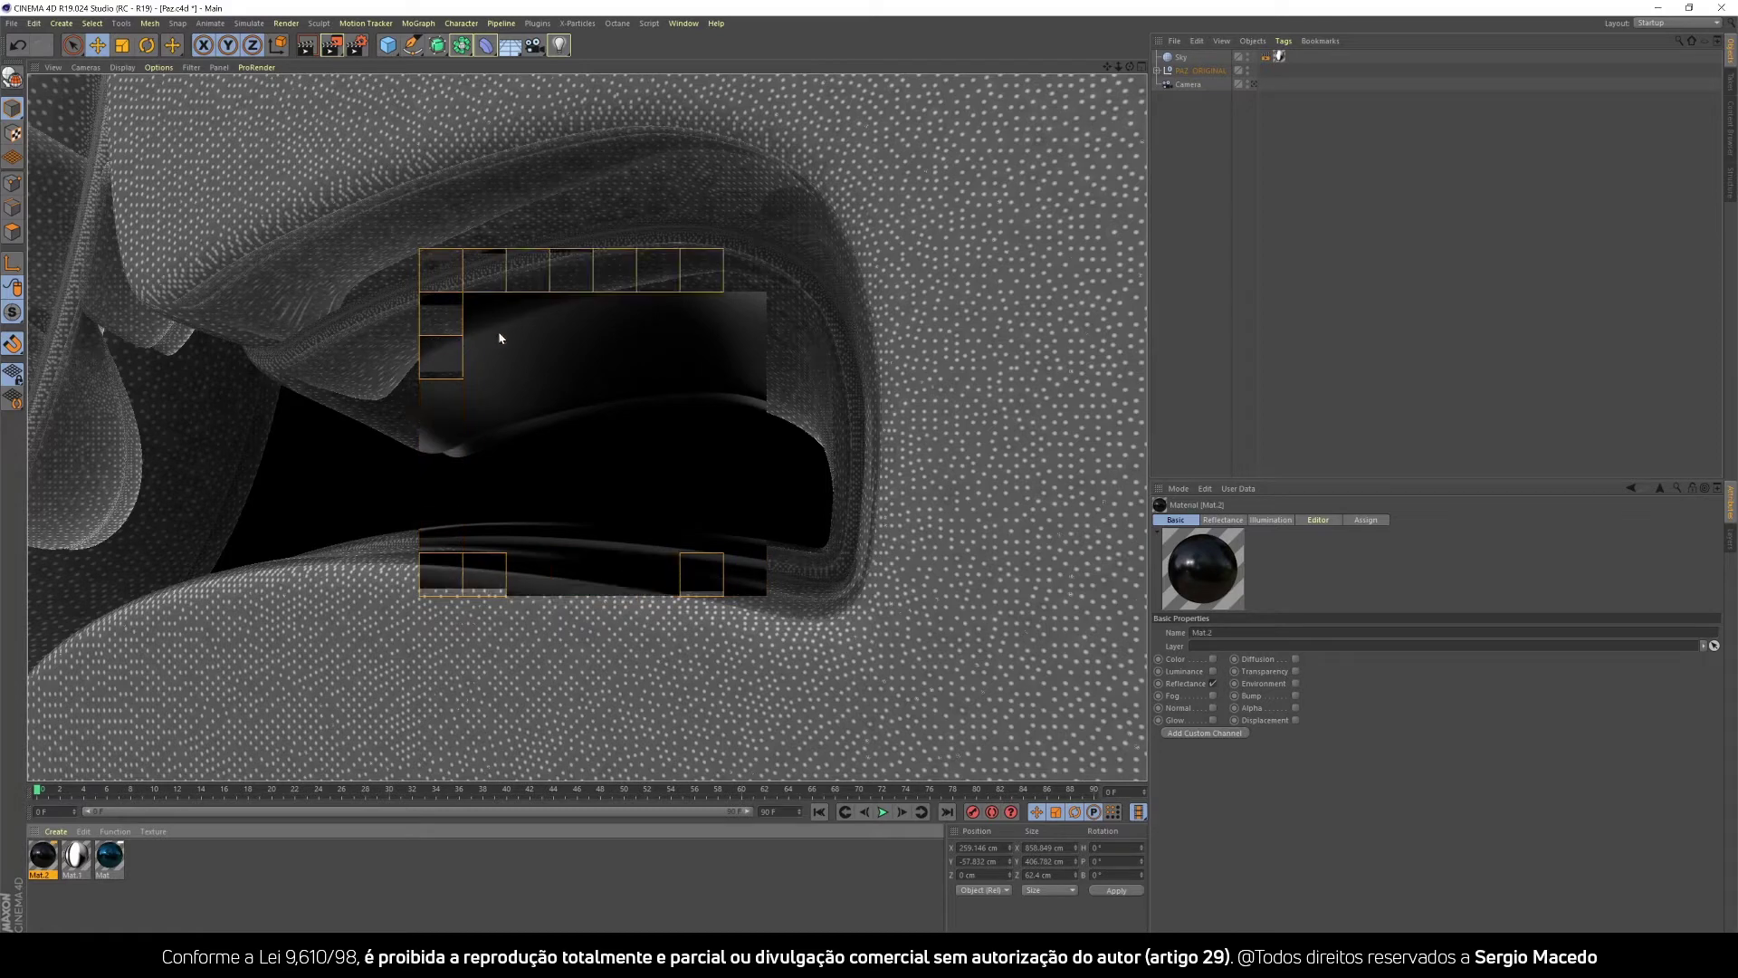
click(532, 399)
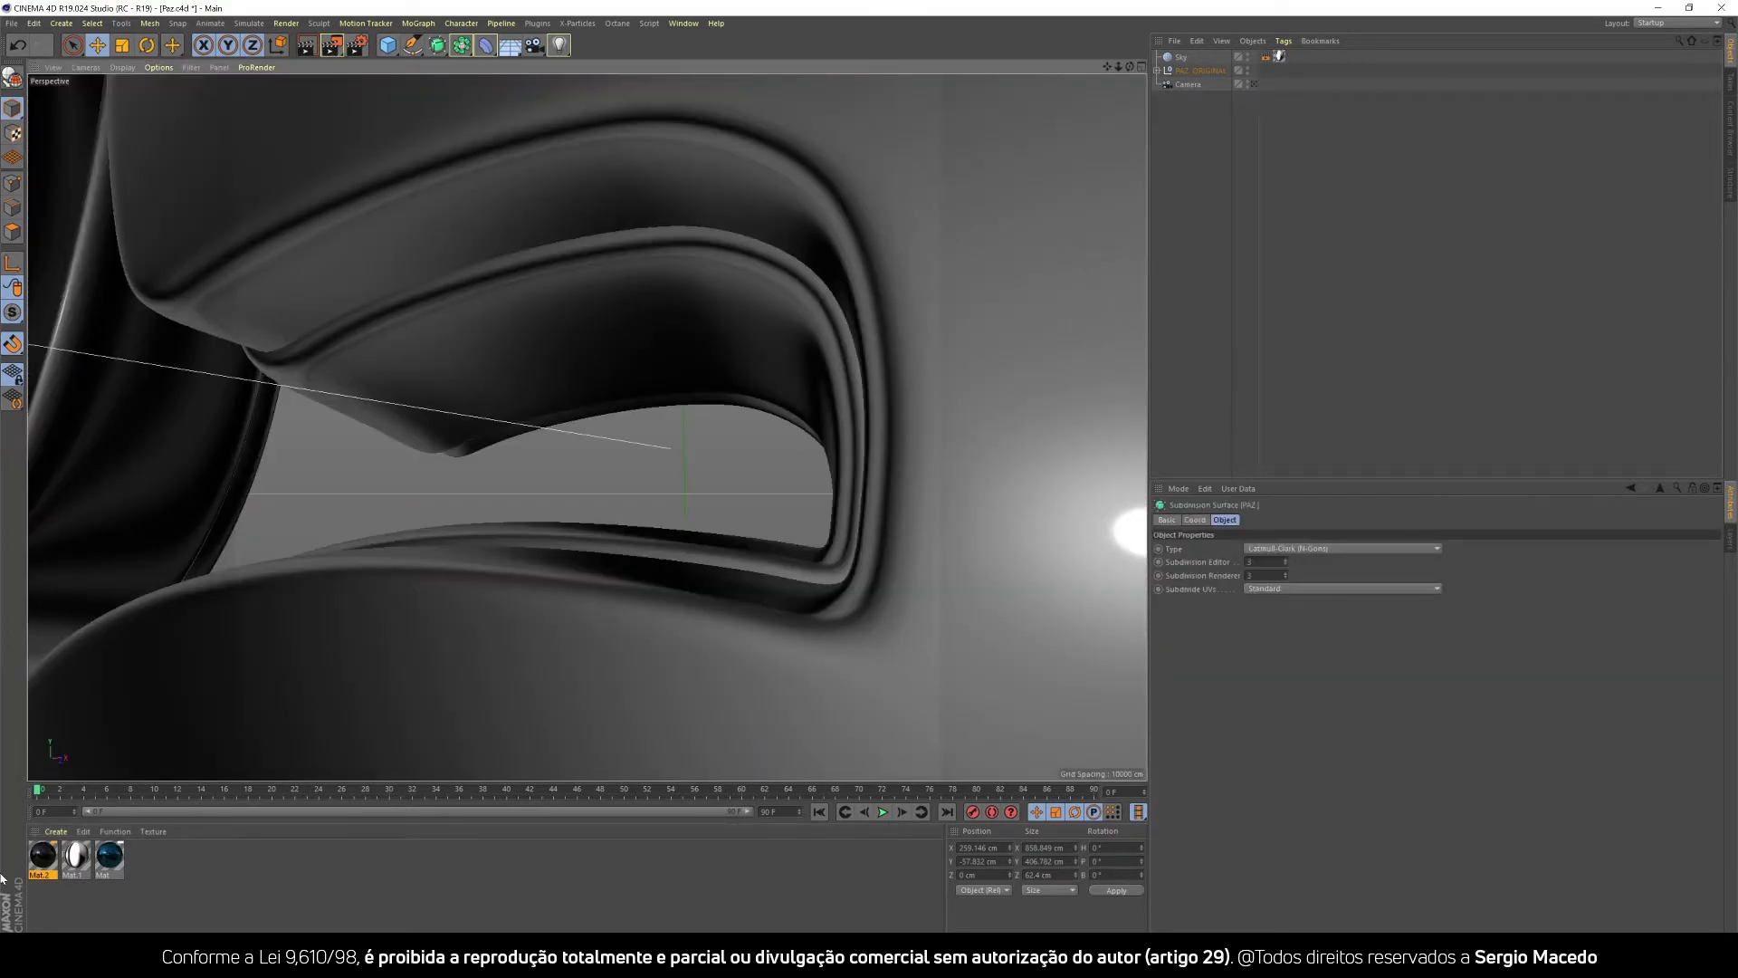
Set Mat.2's Layer 1 sampling subdivisions to 4 and render the close-up in the Picture Viewer.
double_click(42, 855)
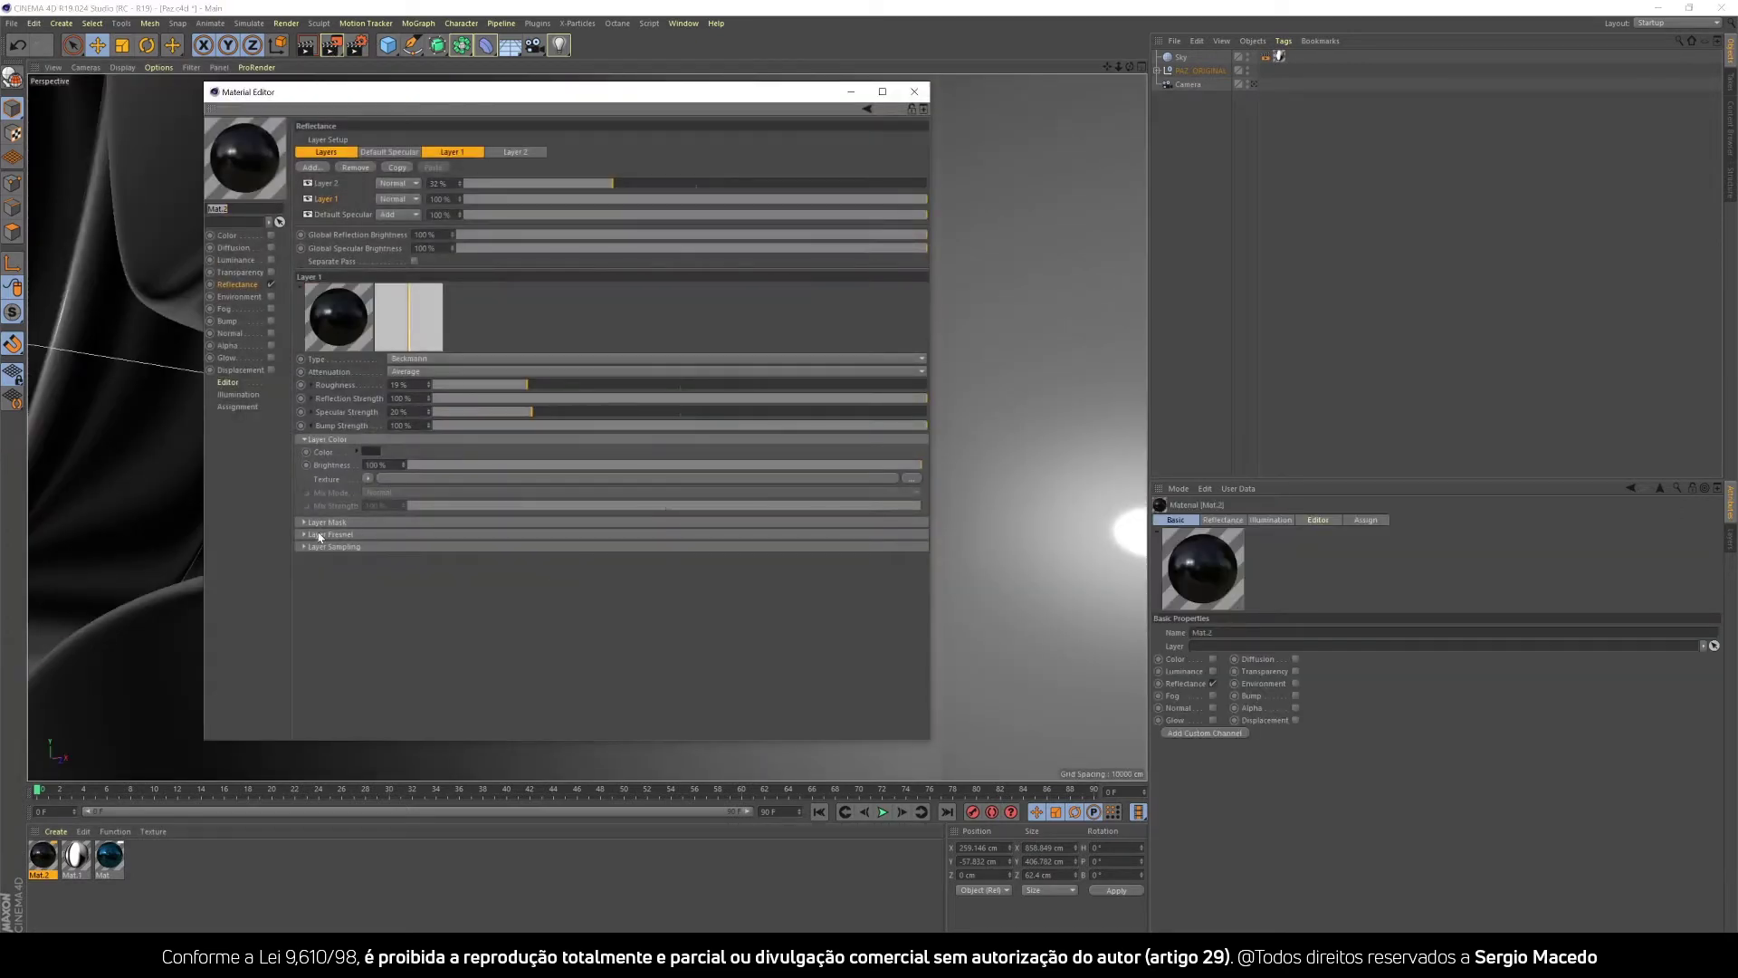
click(304, 547)
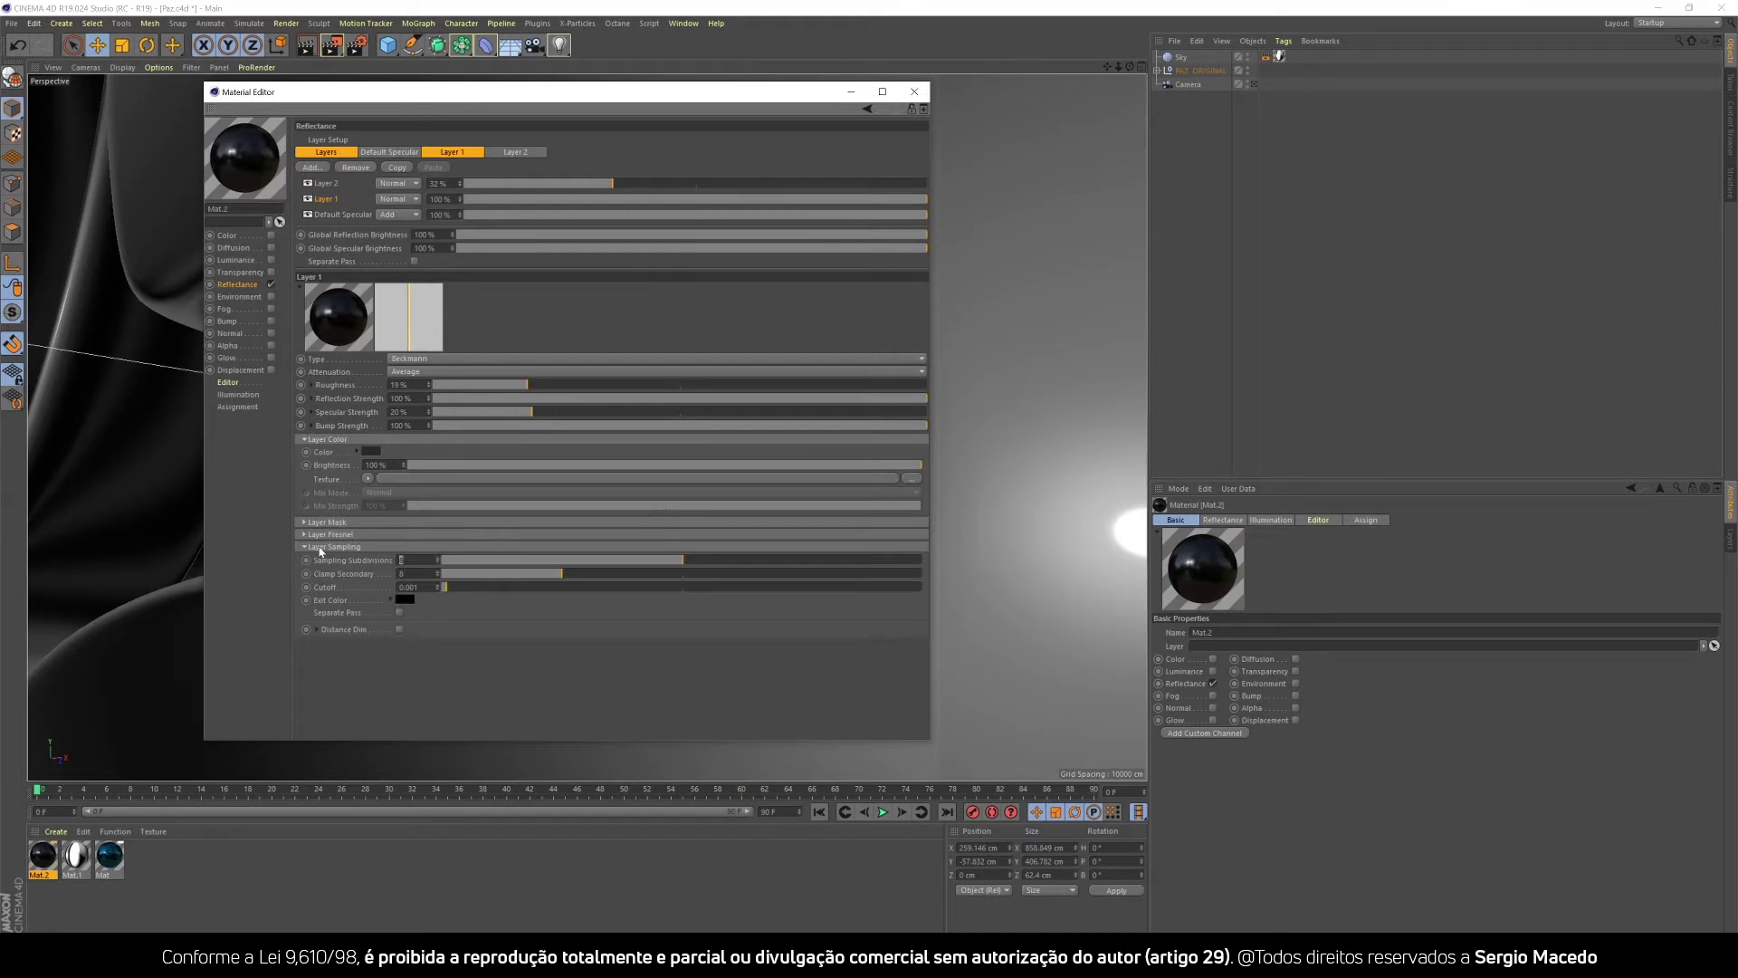
click(914, 91)
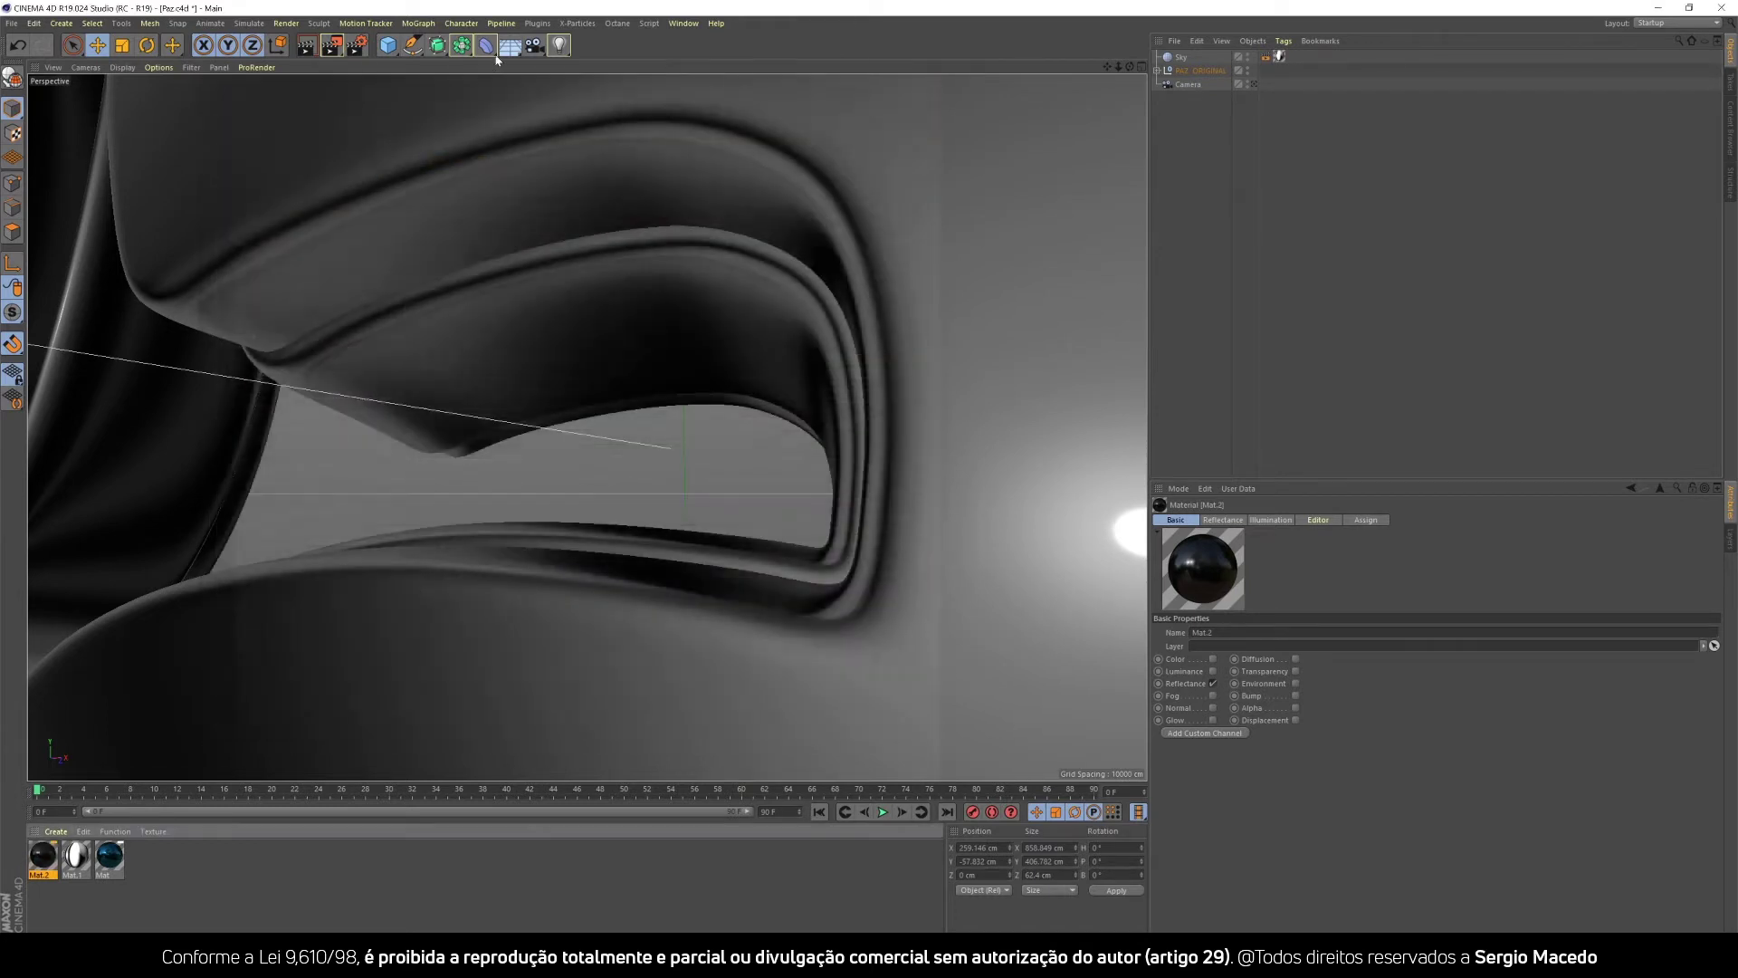
click(331, 45)
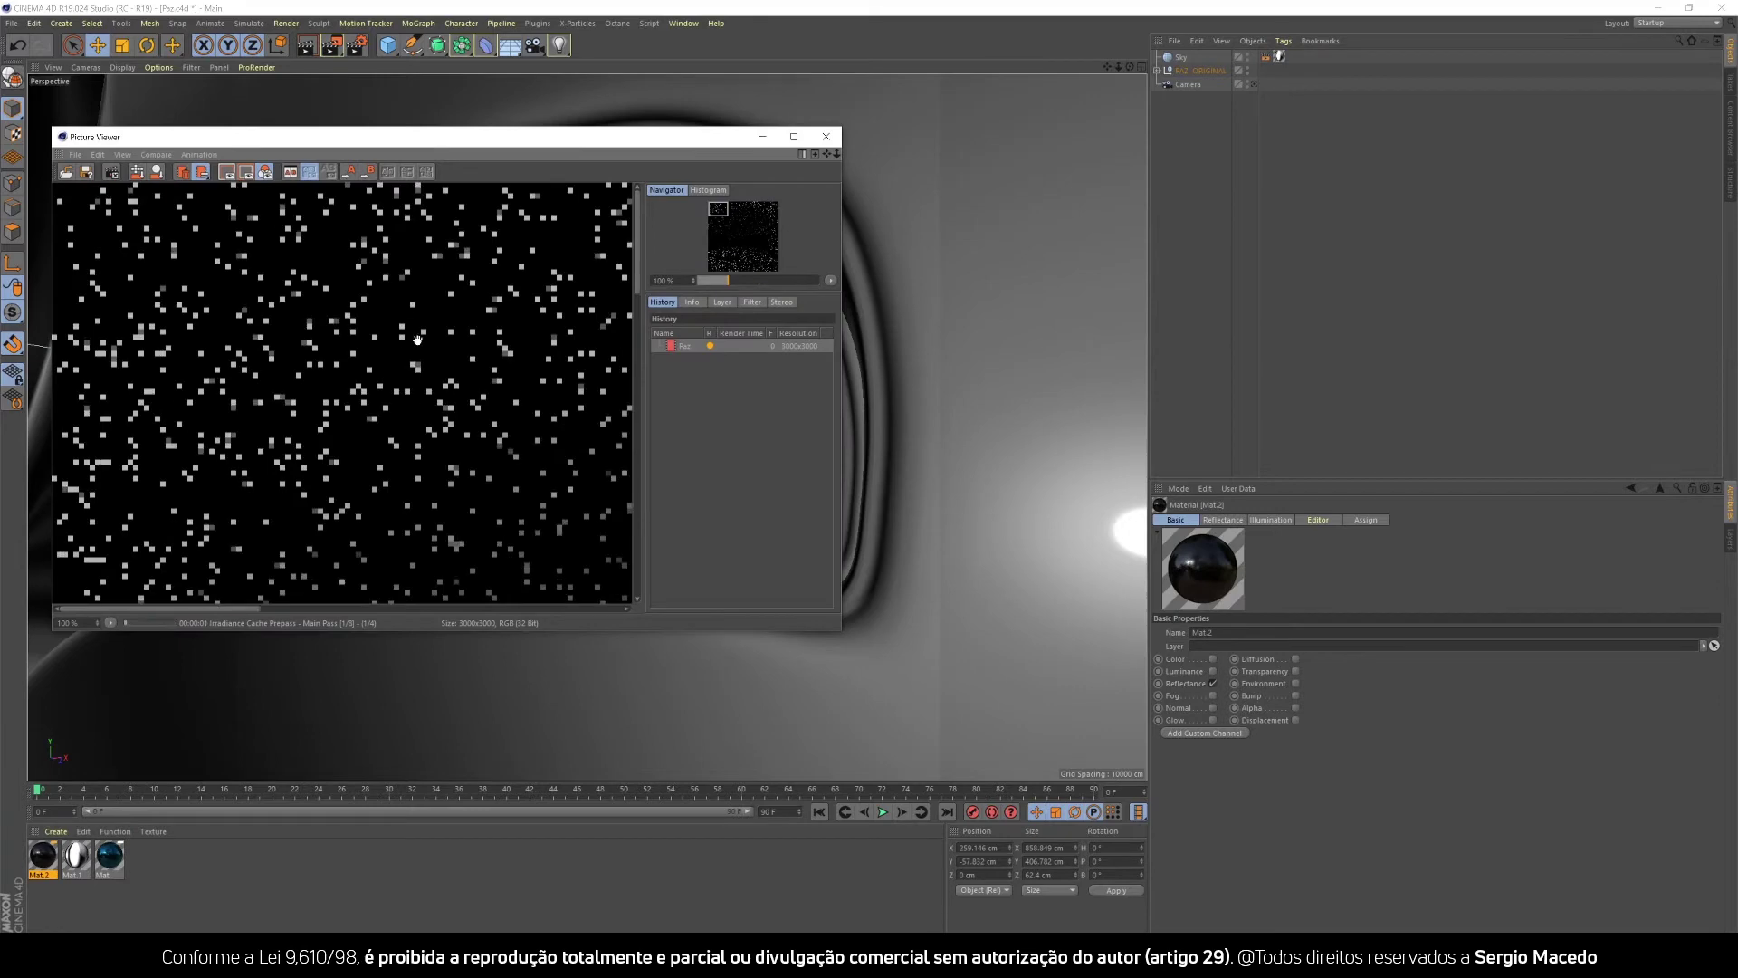
scroll(502, 411, down, 2)
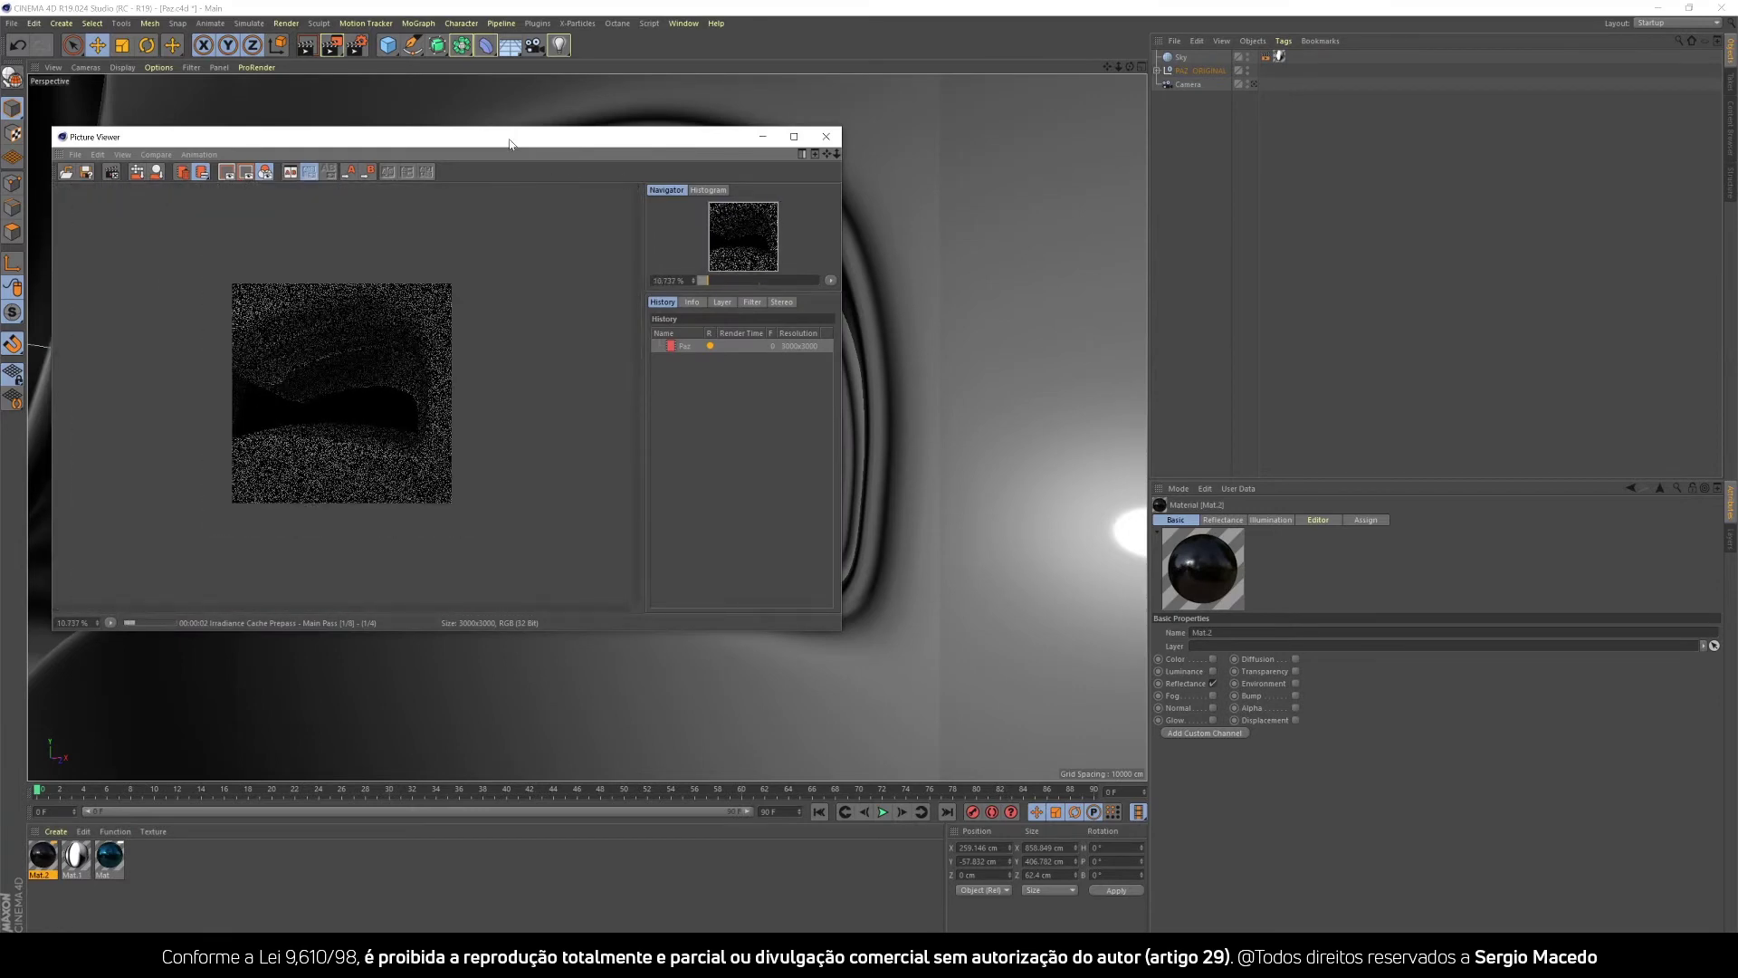
drag(509, 140, 1086, 232)
Set the sampling subdivisions of Mat.2's reflection Layer 1 to 8 and close the Material Editor.
double_click(43, 855)
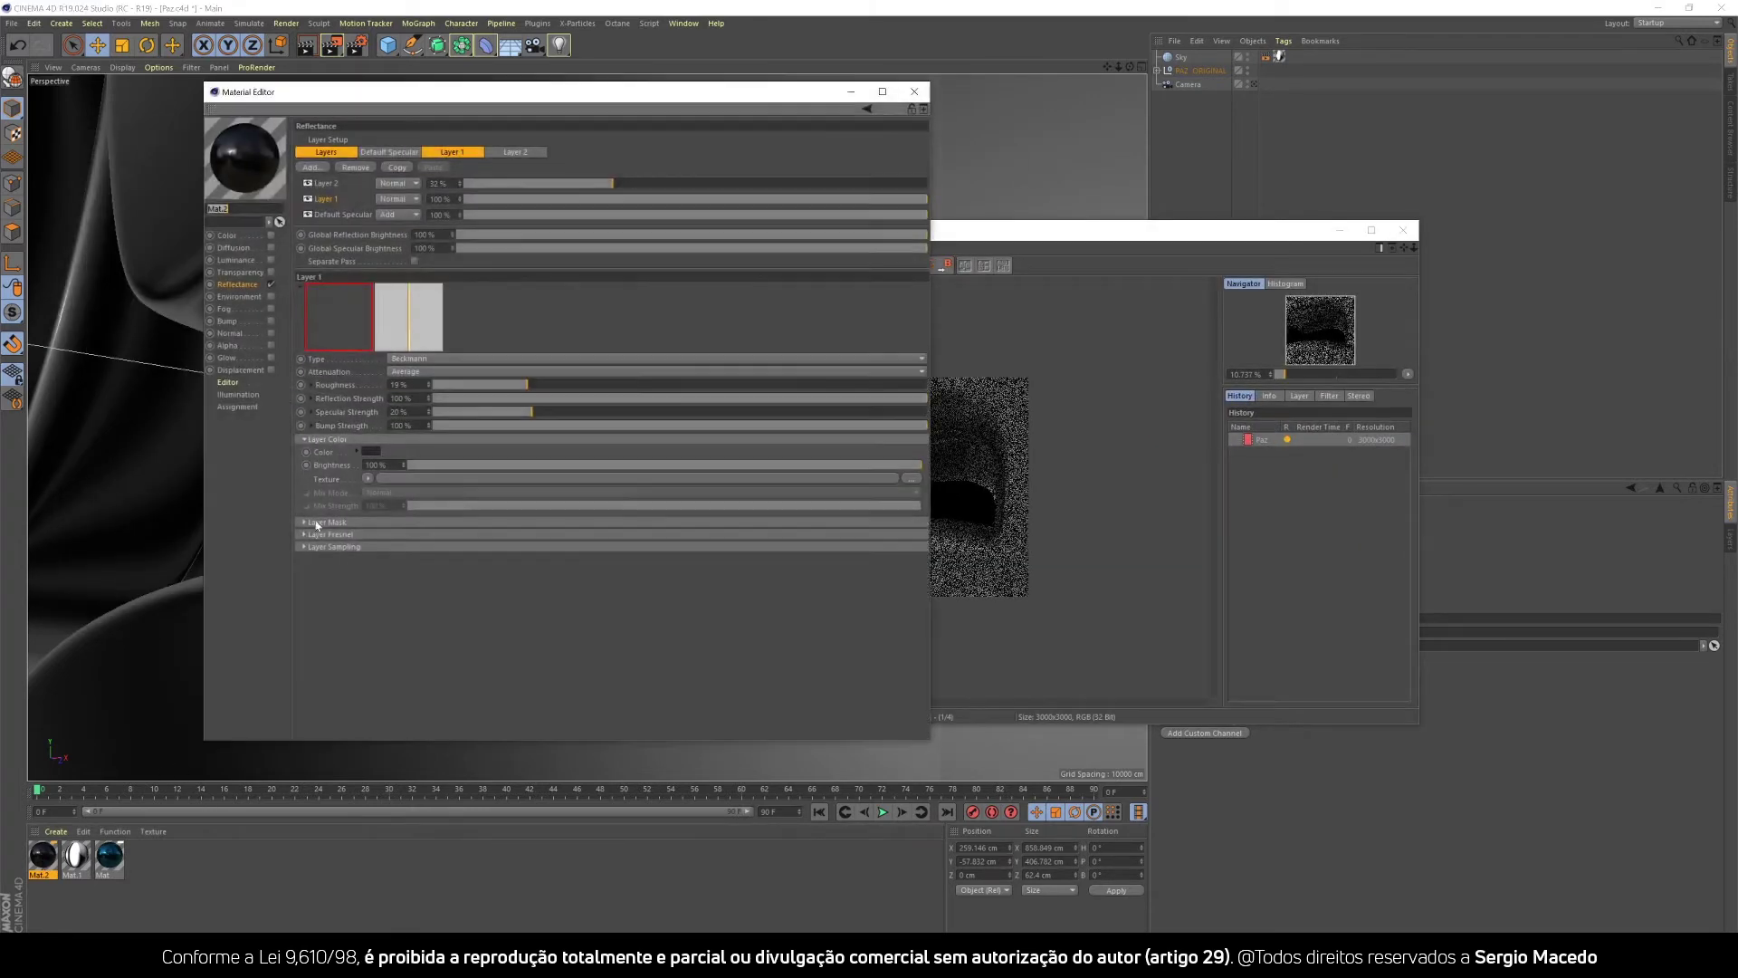
click(305, 546)
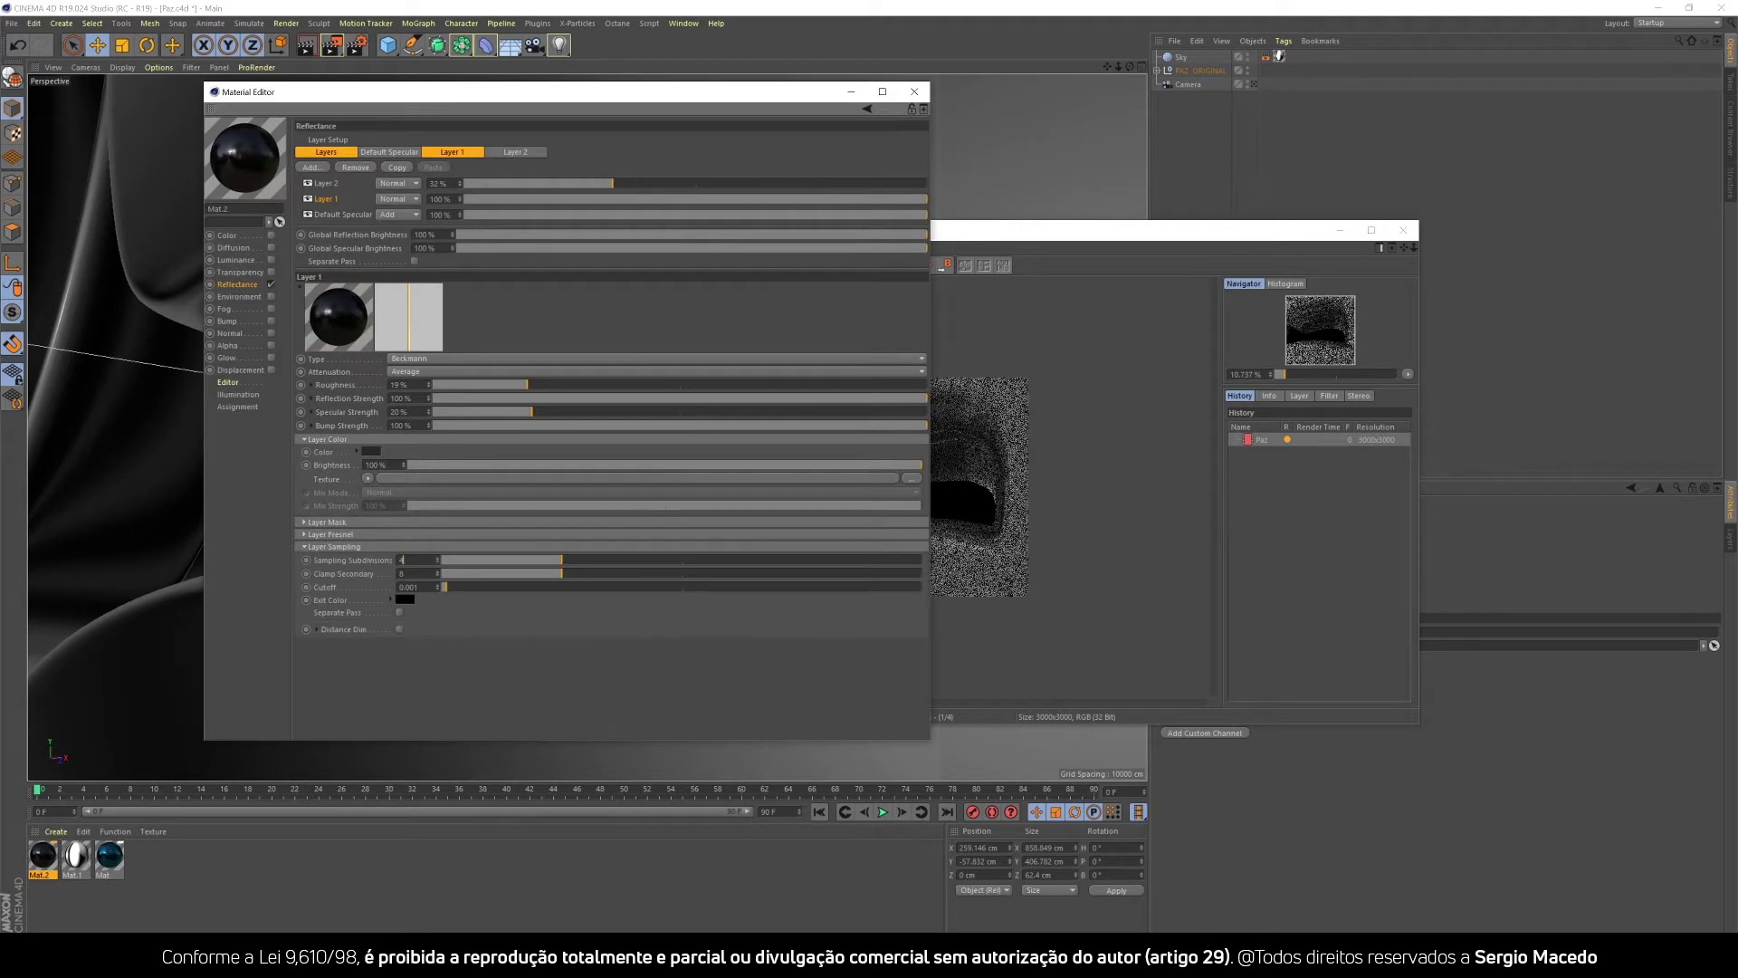
text(8)
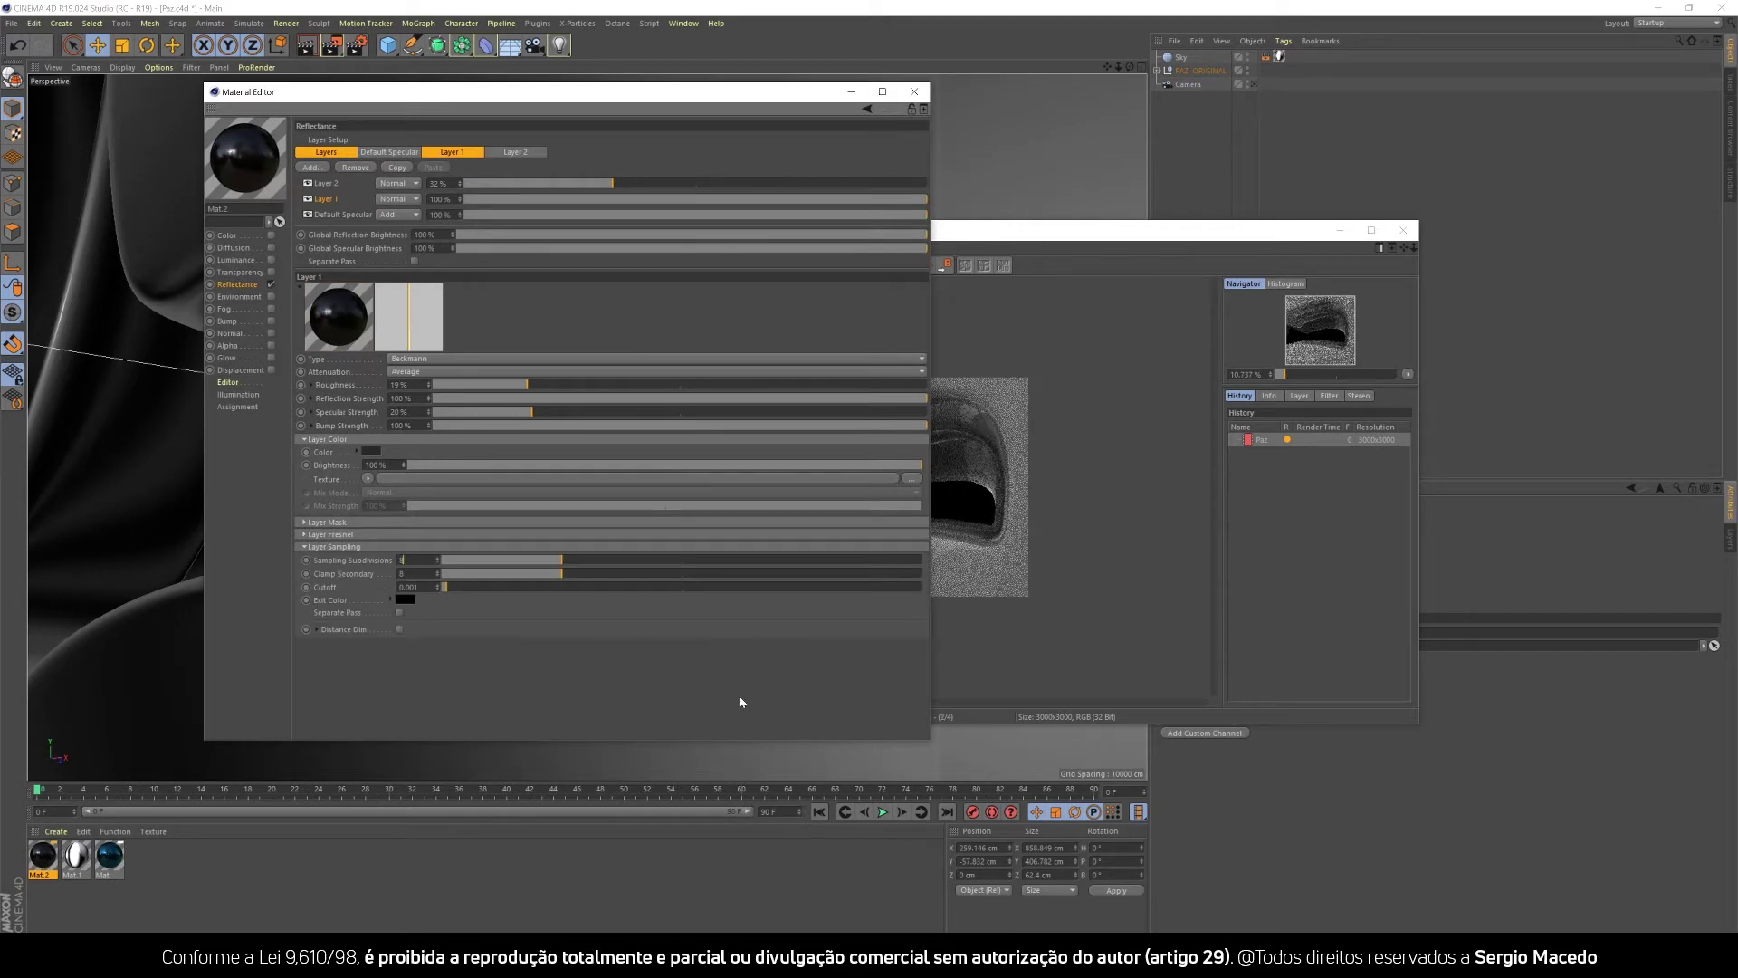
key(Return)
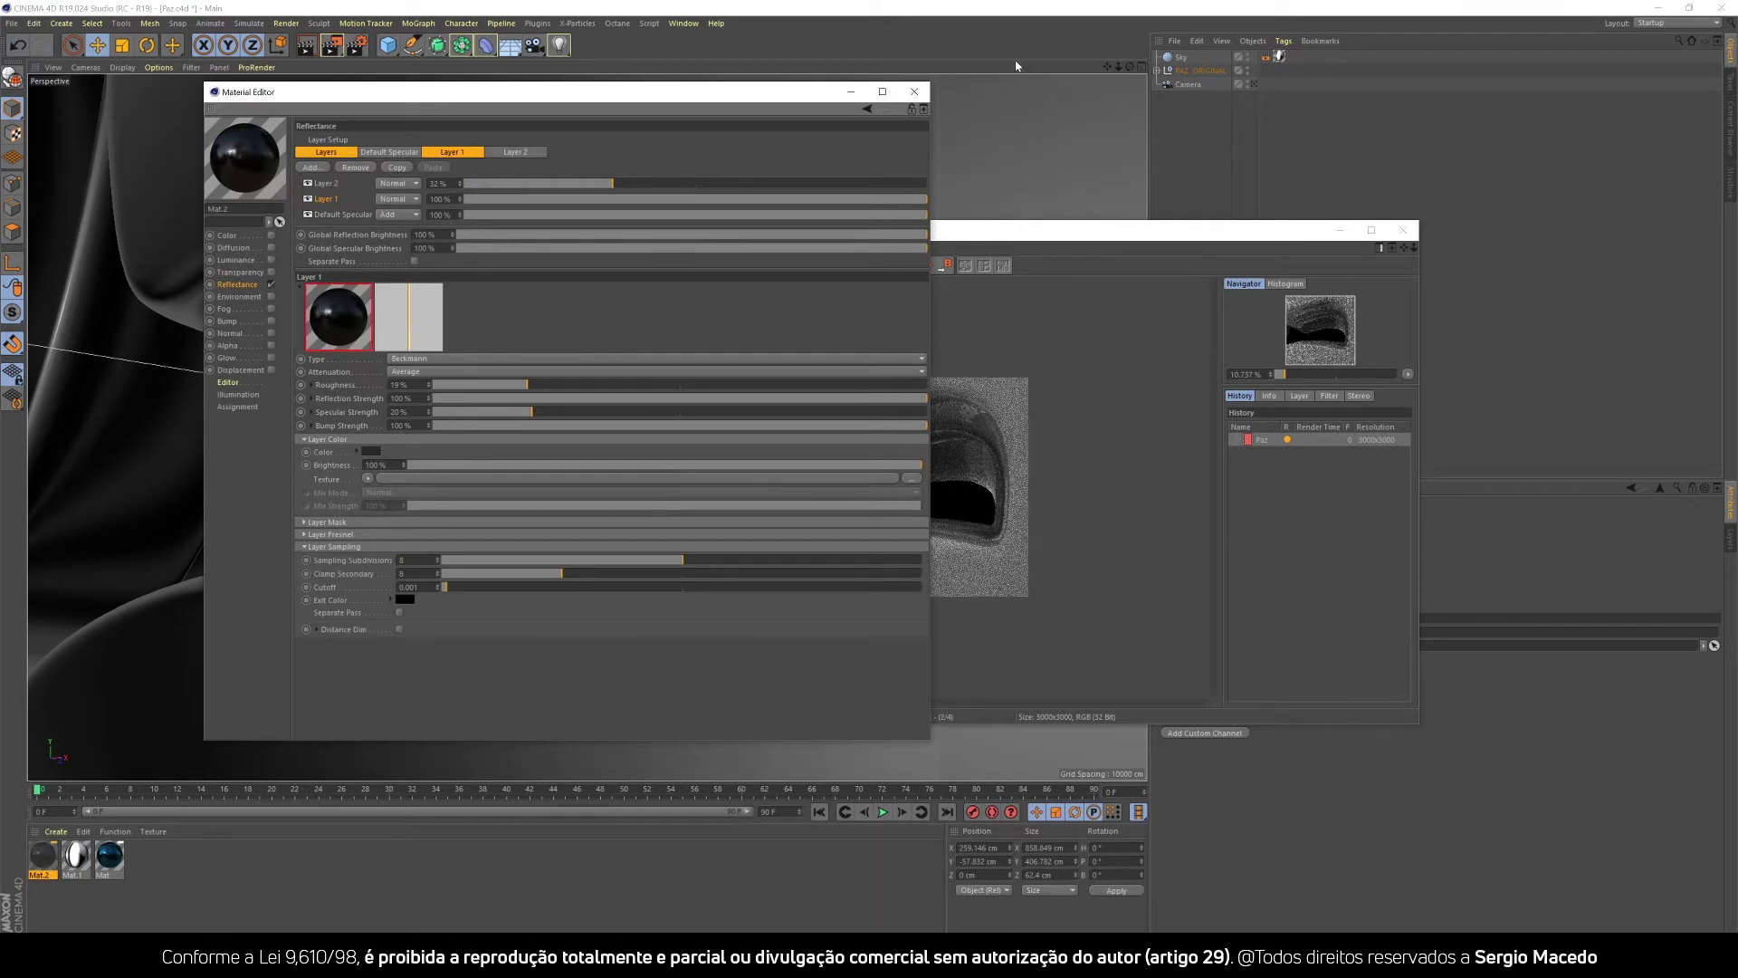
click(916, 91)
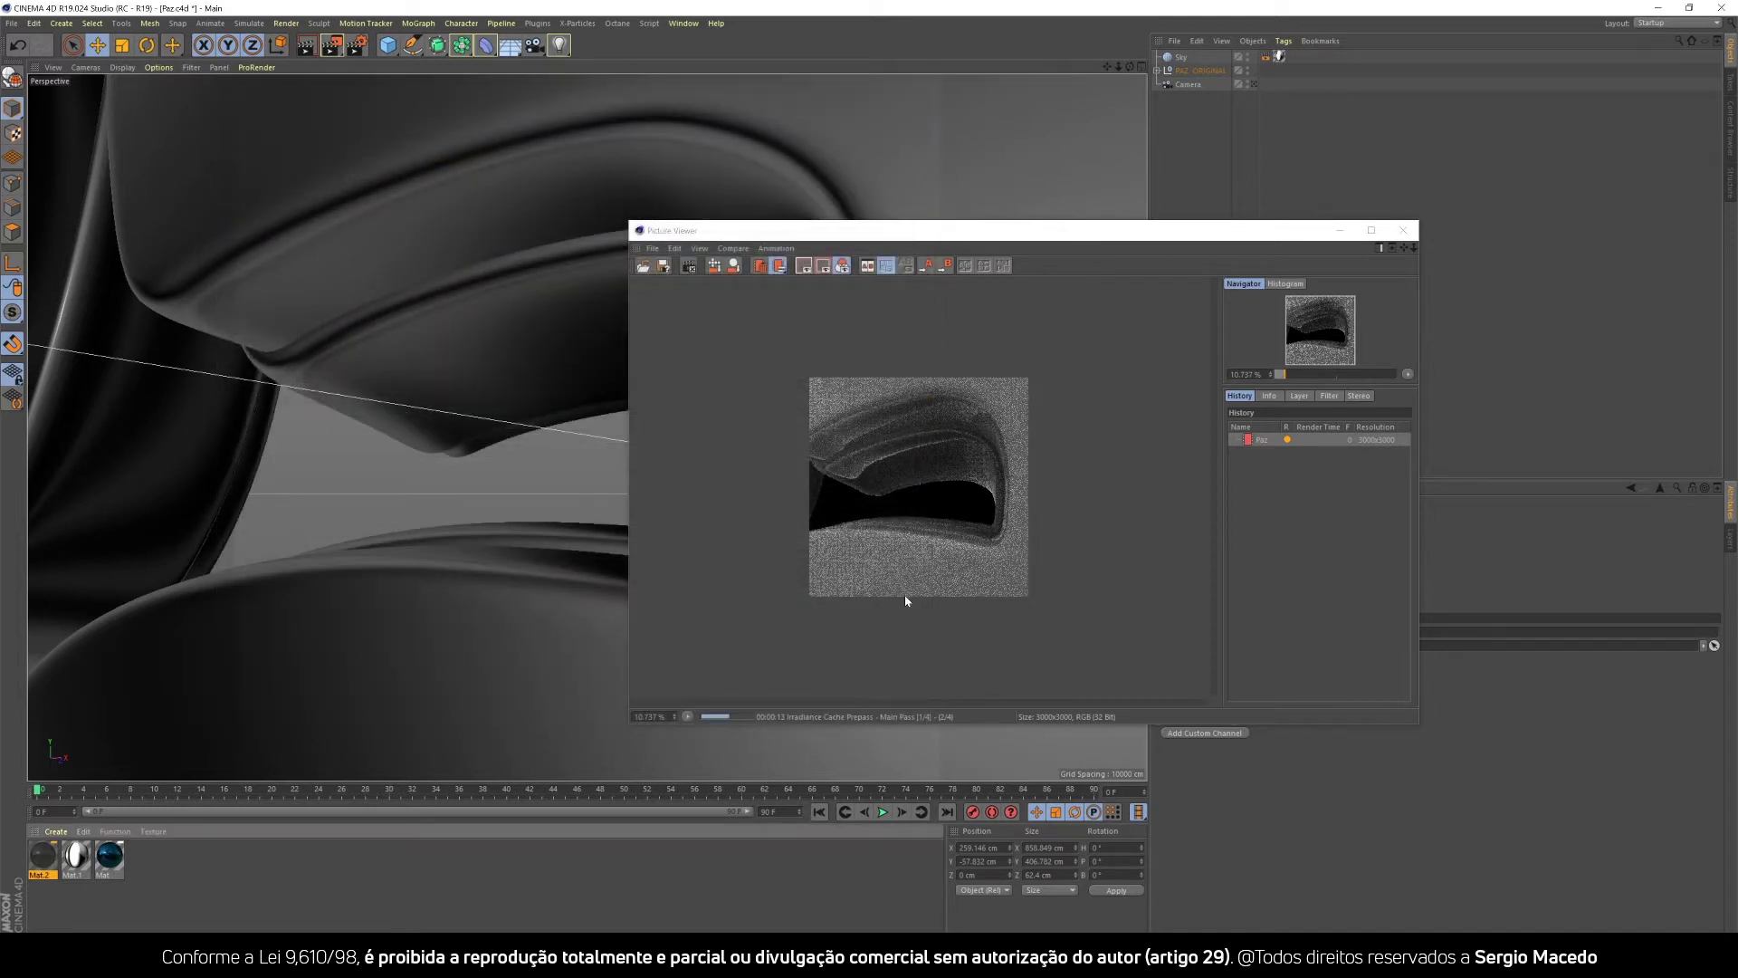
Maximize the Picture Viewer at 100% zoom, stop the running render and render the close-up at 1500 x 1500 pixels.
click(1371, 230)
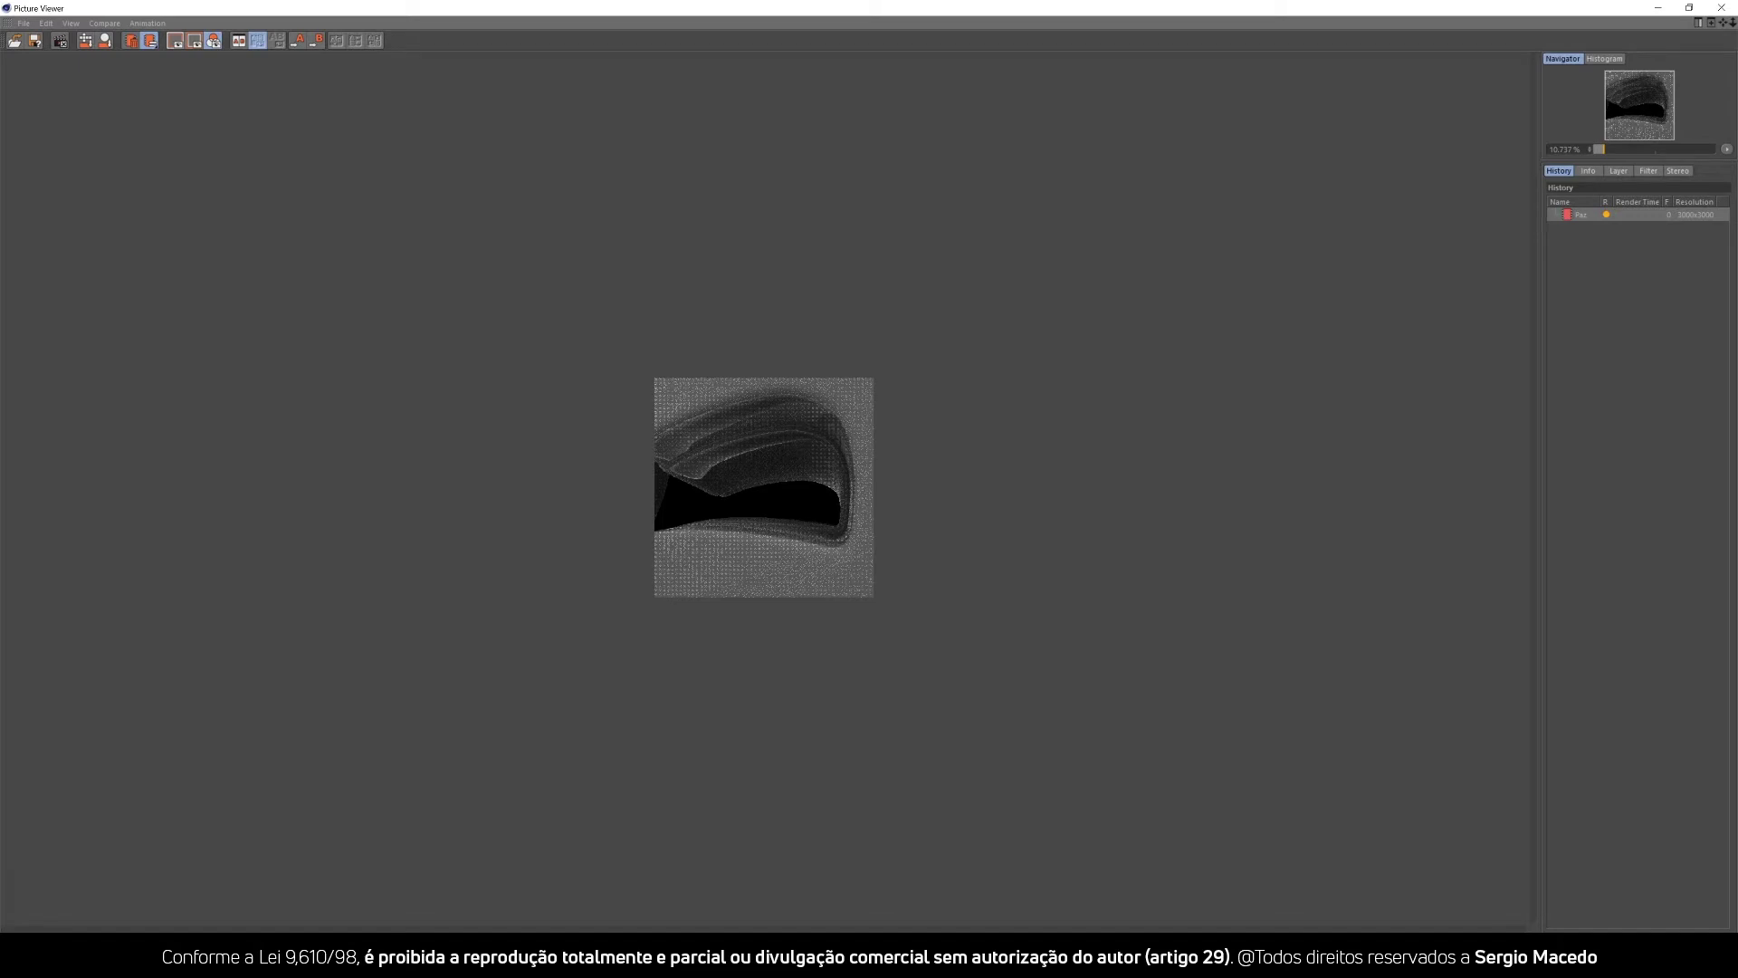
click(34, 940)
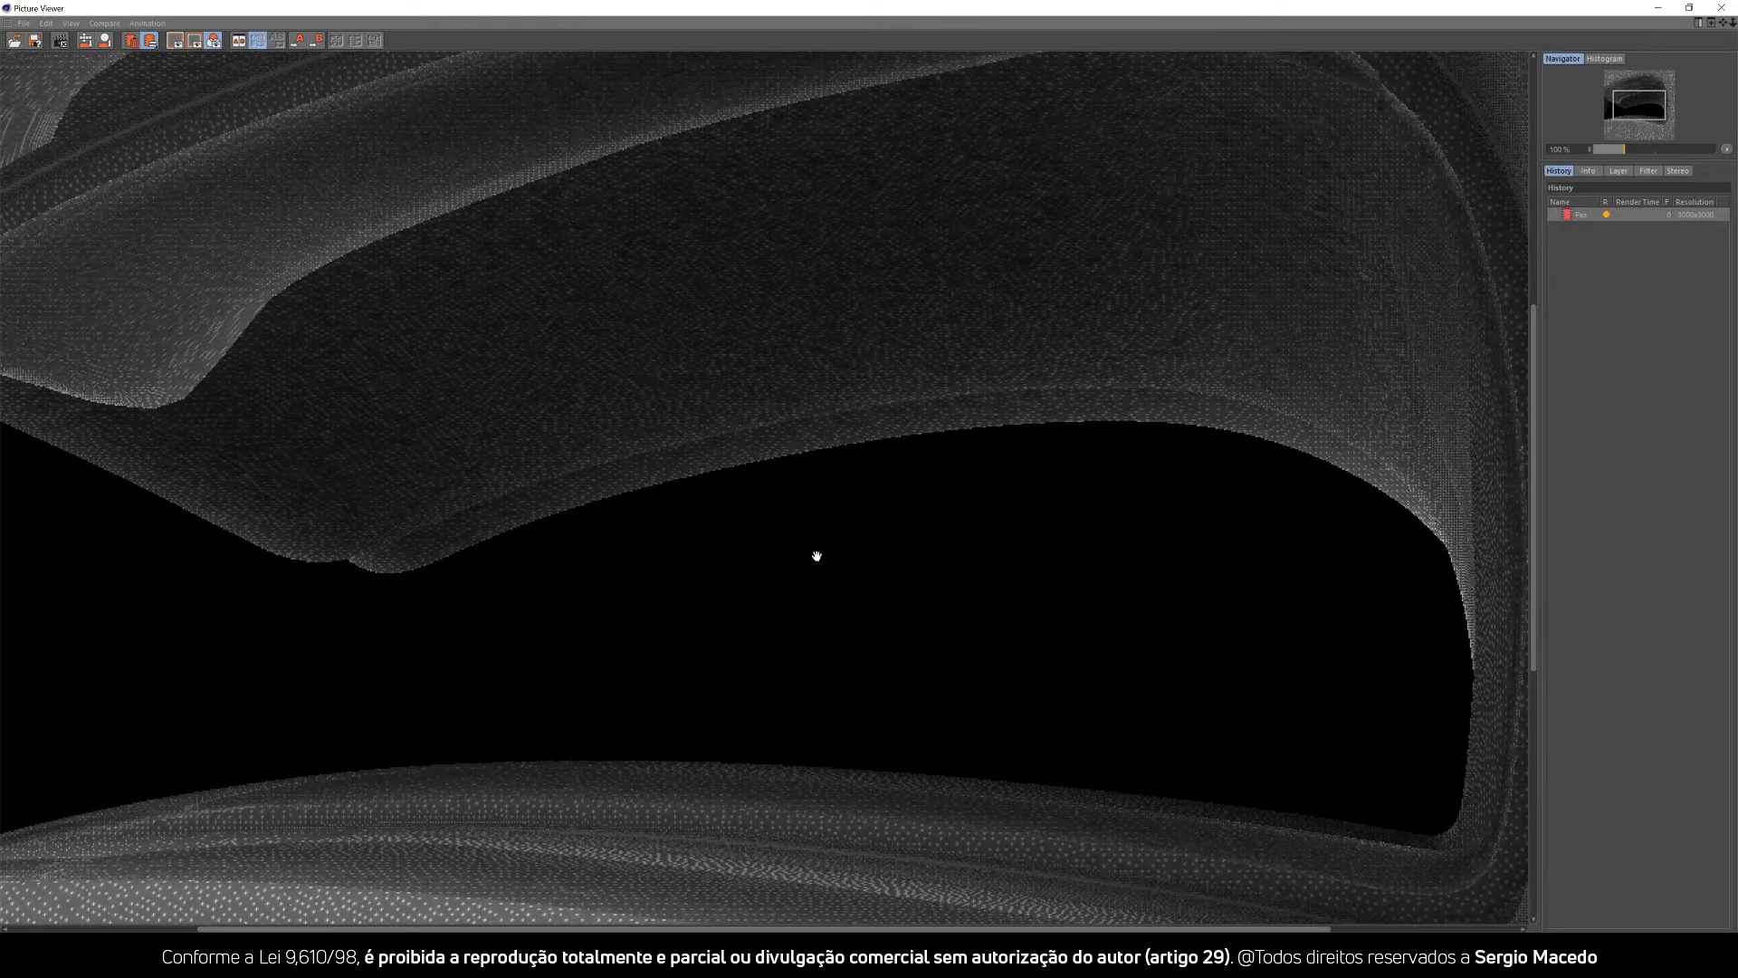
key(shift+r)
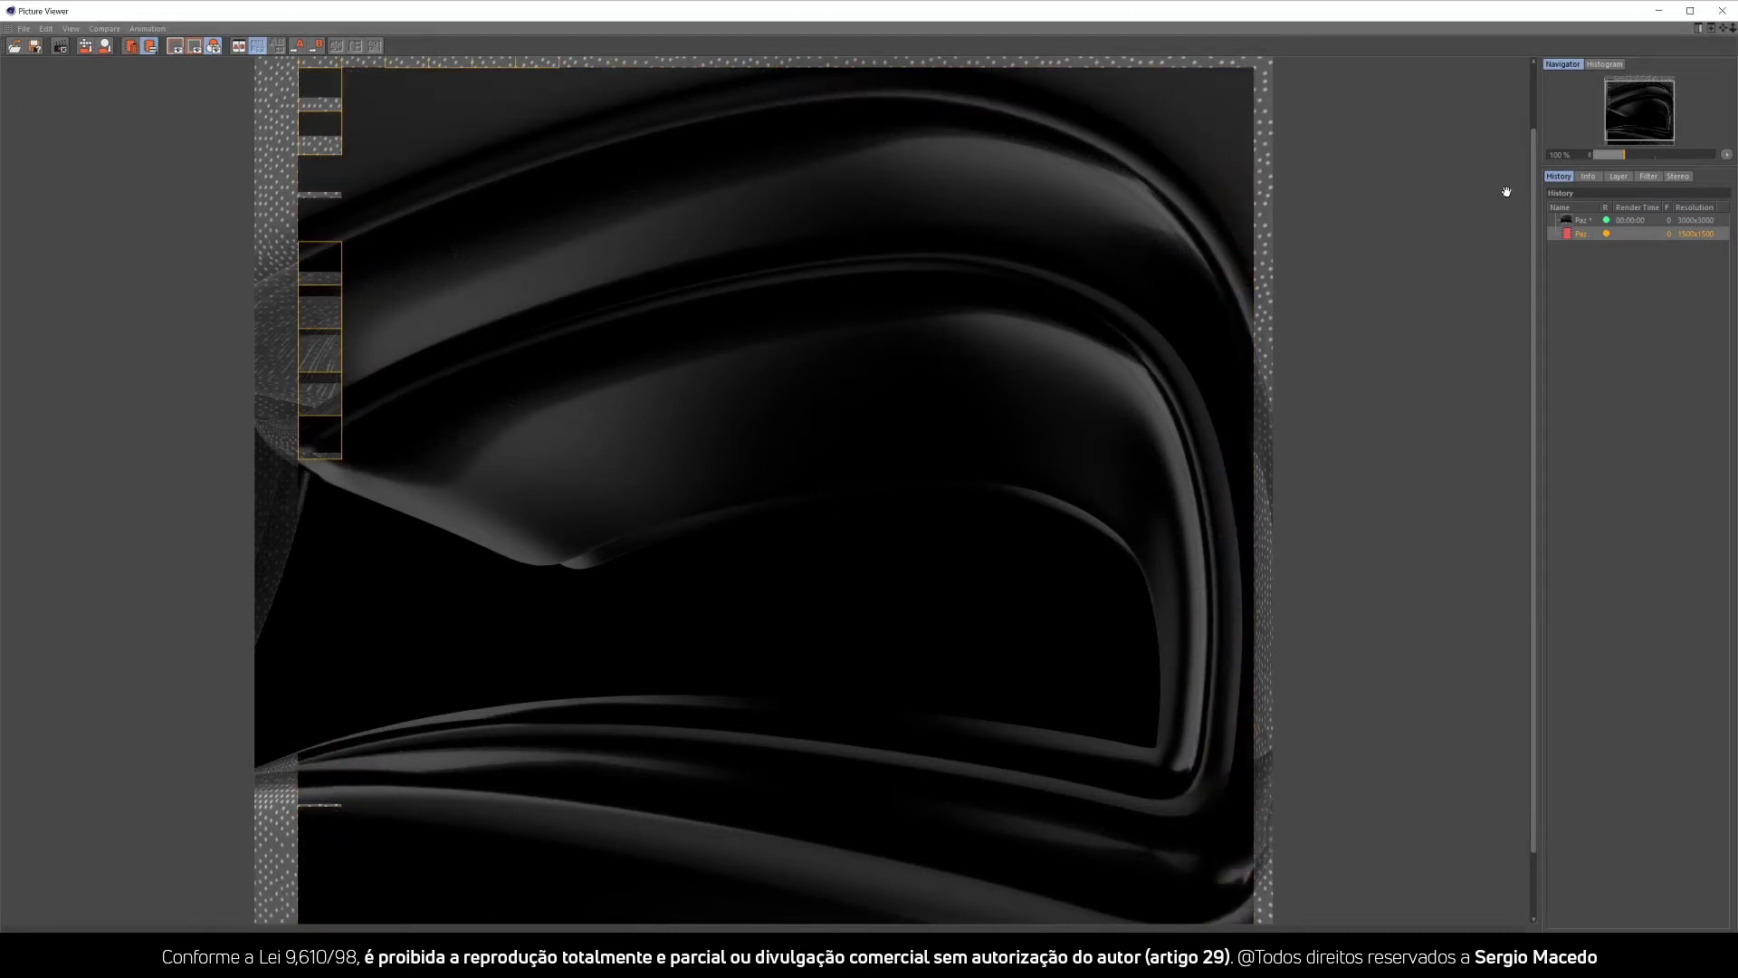
Lower Mat.2's Layer 1 sampling subdivisions to 4 and render the close-up again in the Picture Viewer.
click(1659, 13)
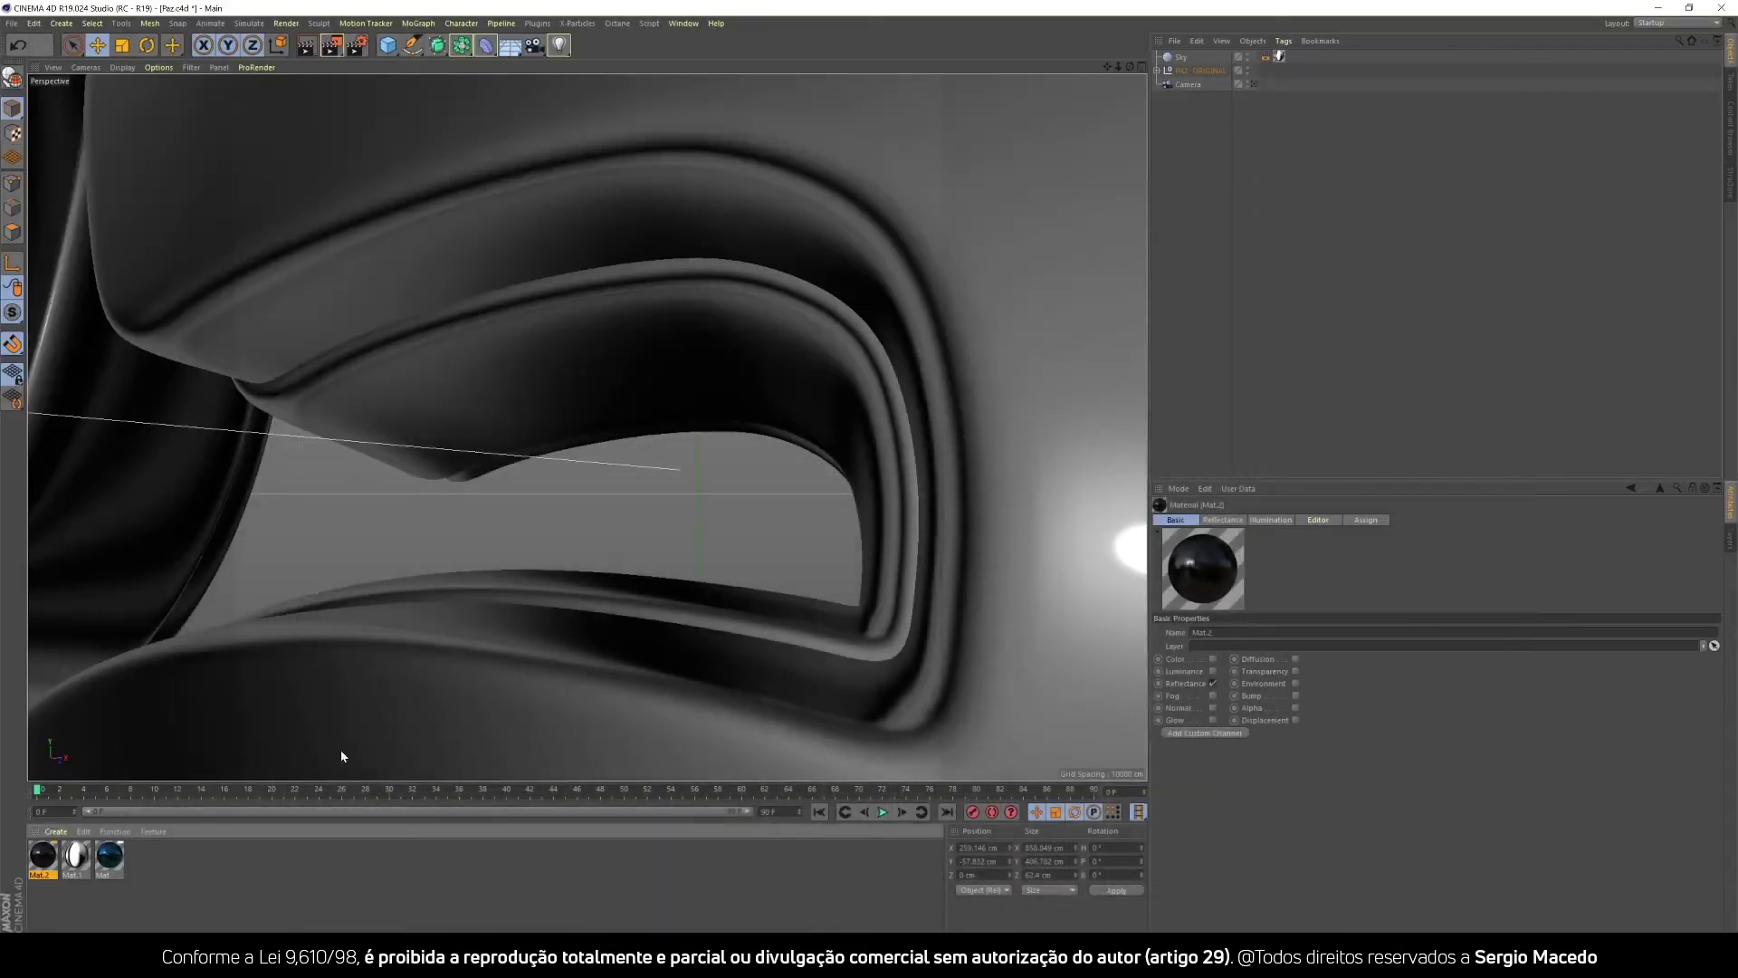
double_click(42, 856)
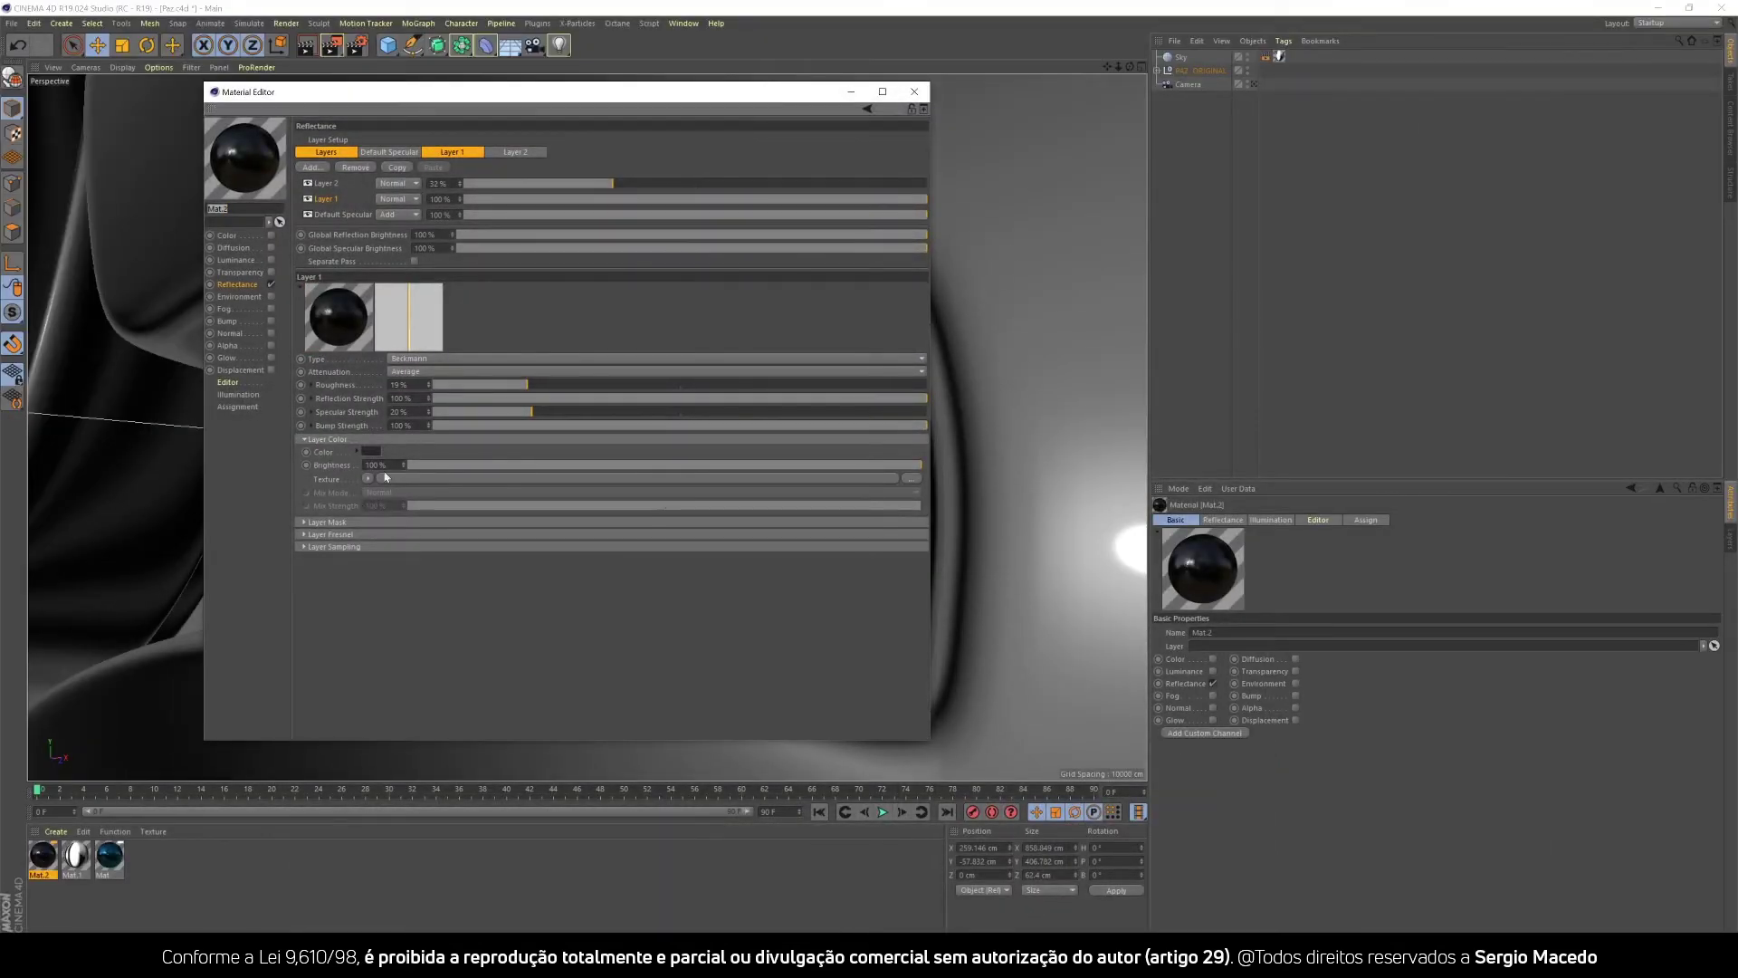
click(305, 547)
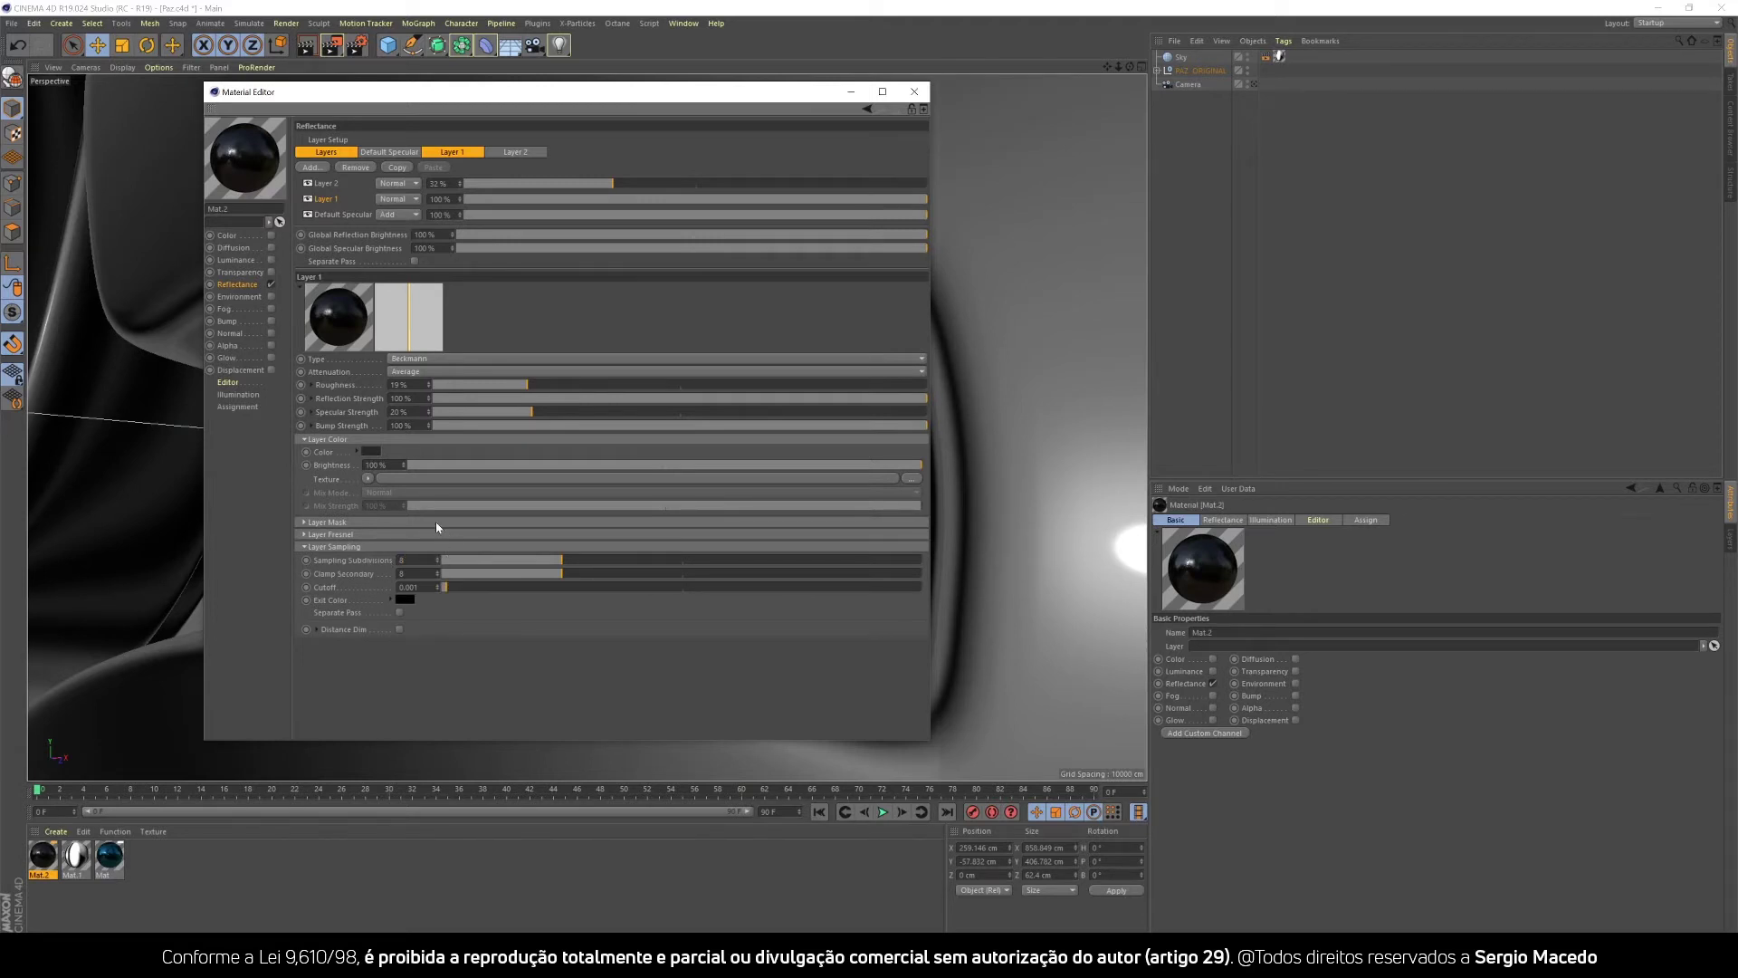
click(915, 91)
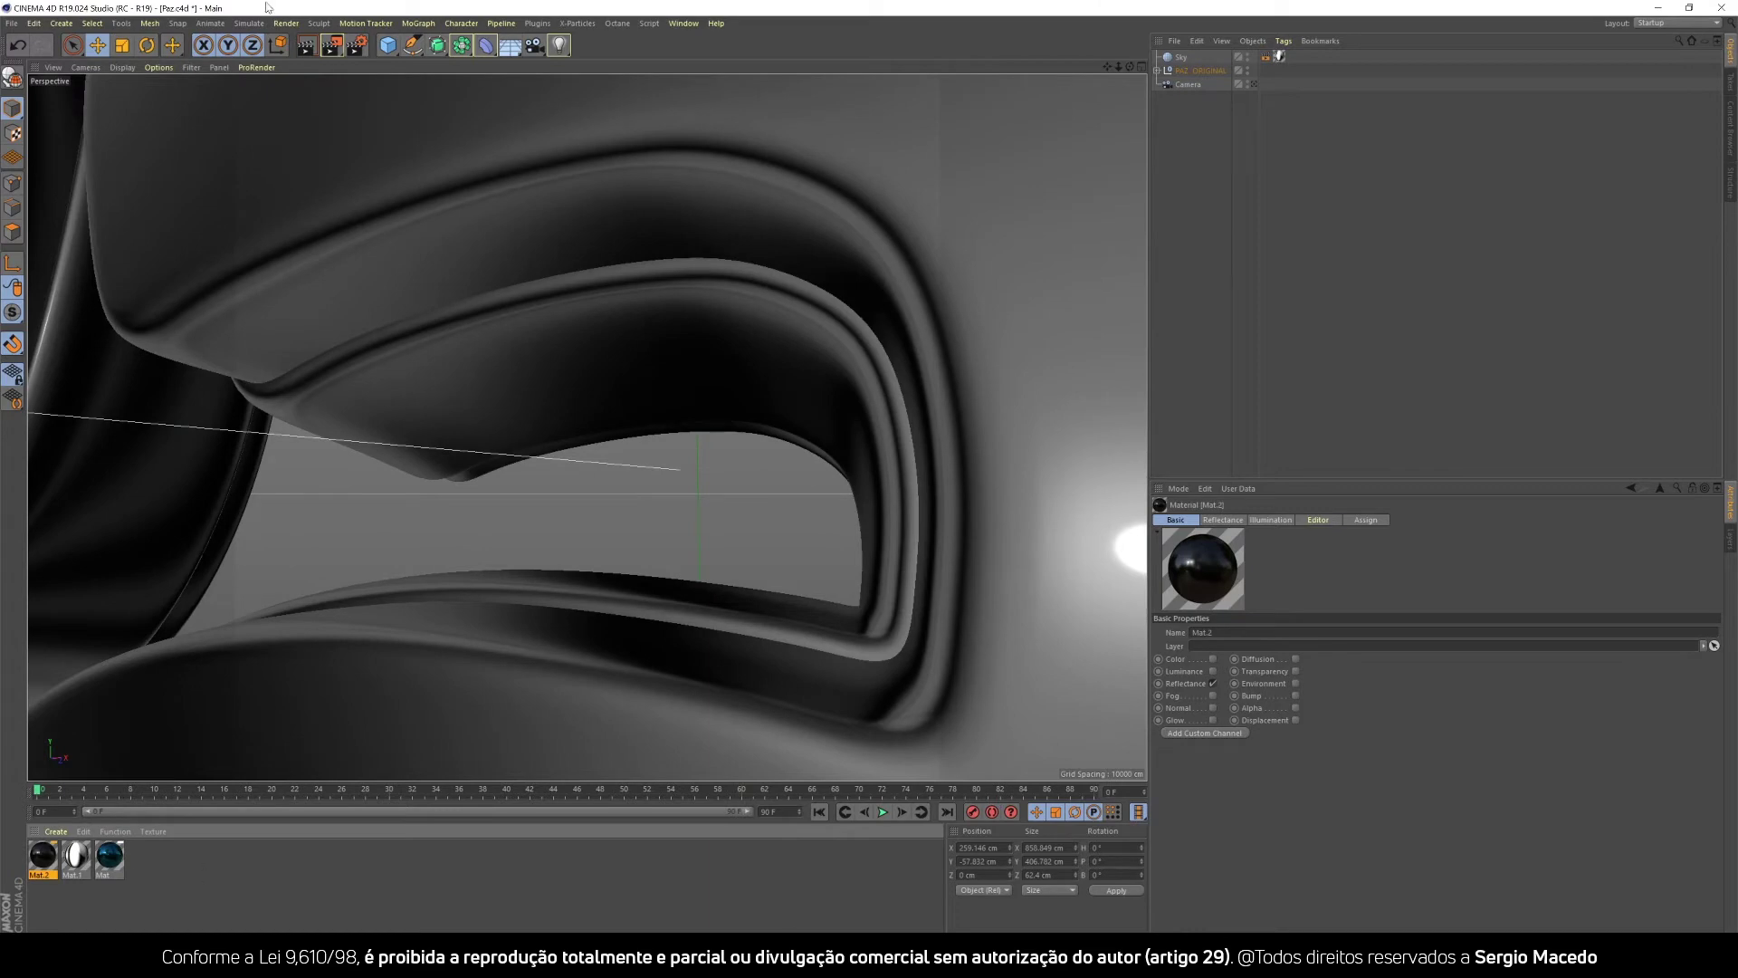
click(331, 44)
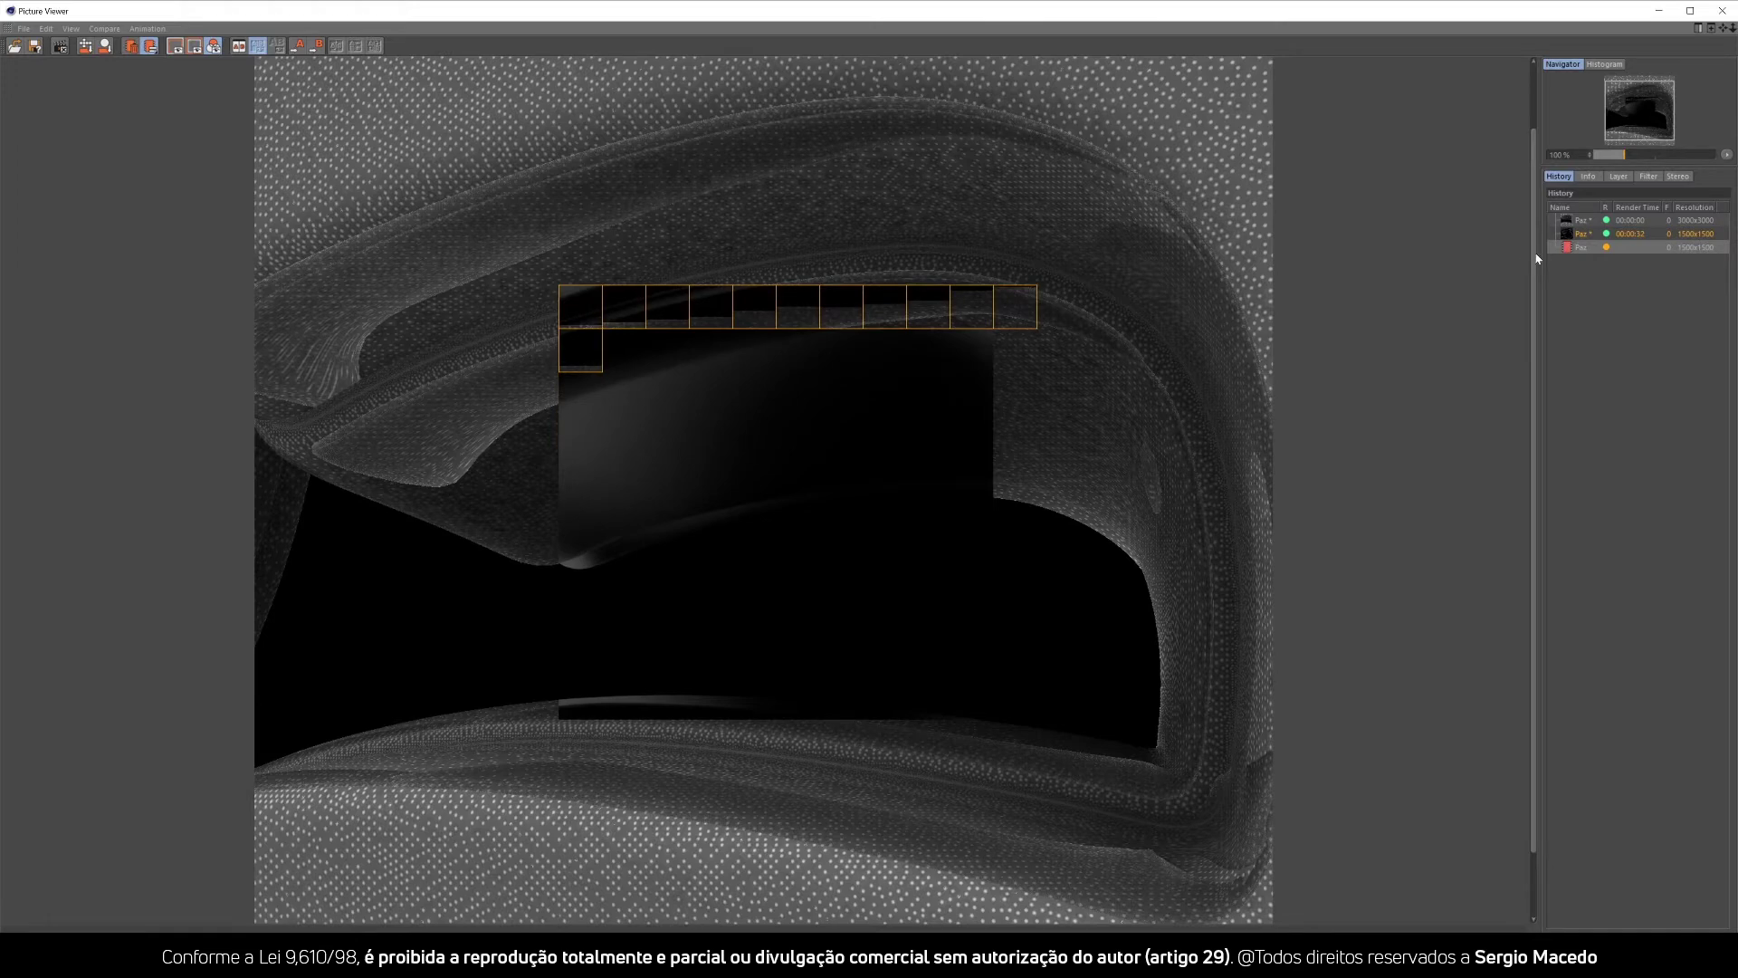
Compare the in-progress render with the previous 1500 x 1500 render in the Picture Viewer history.
click(1583, 236)
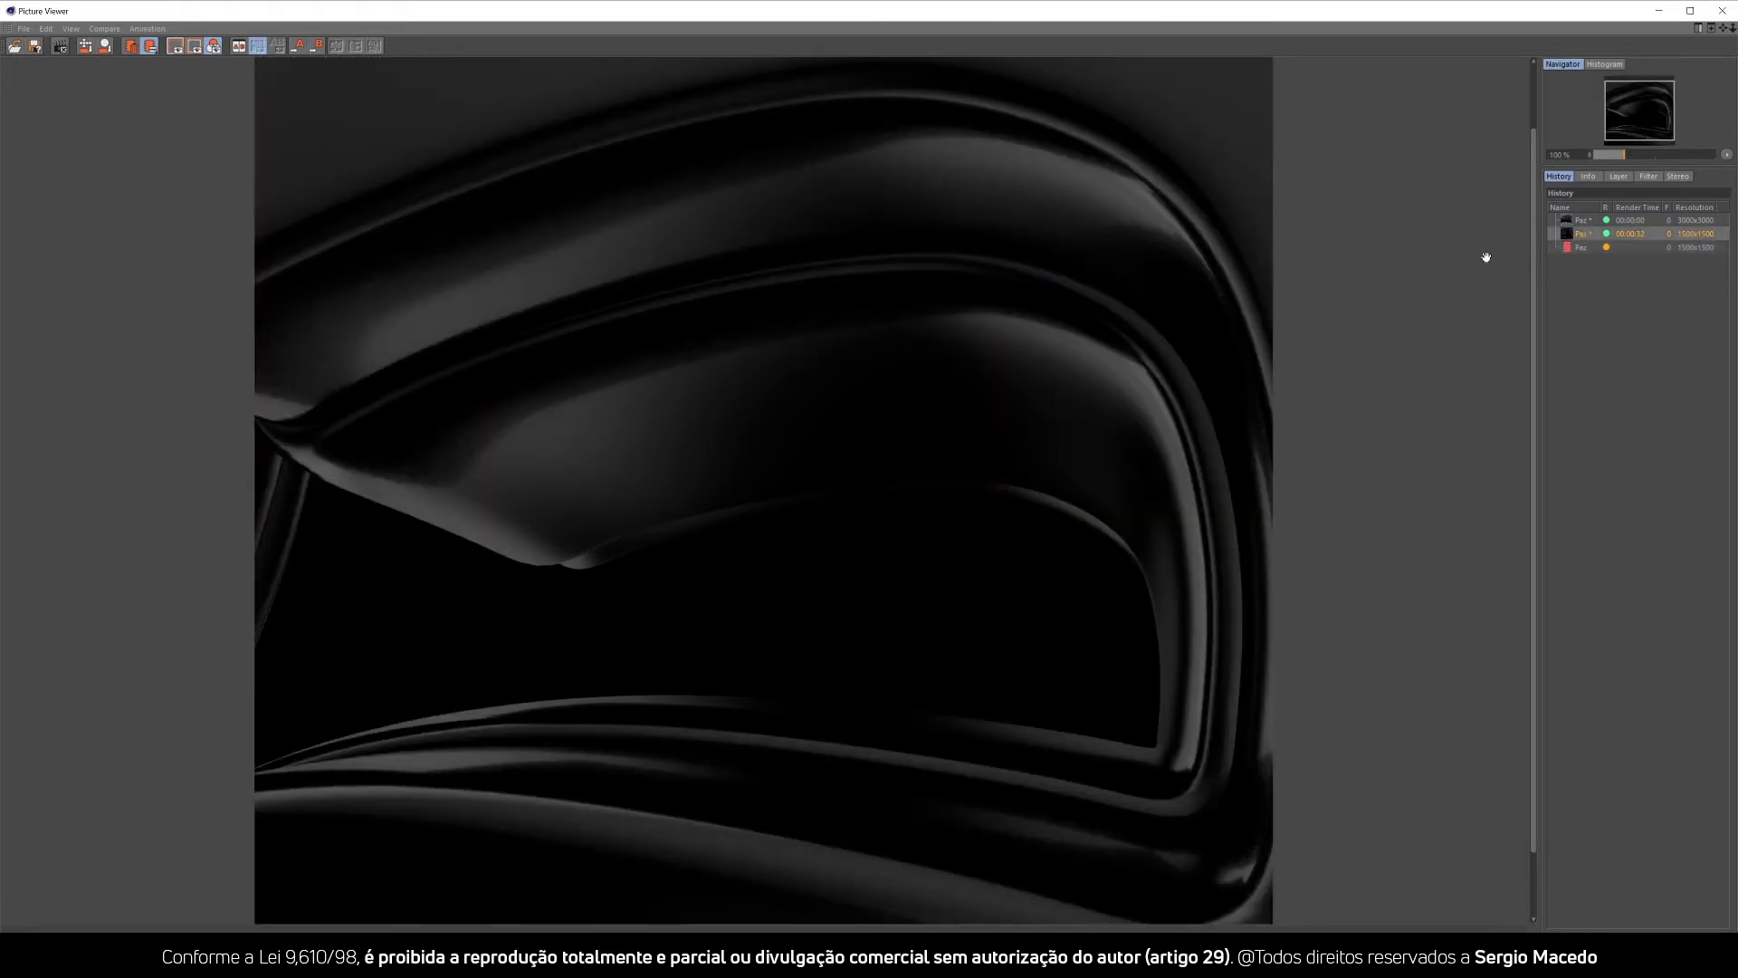
click(1593, 249)
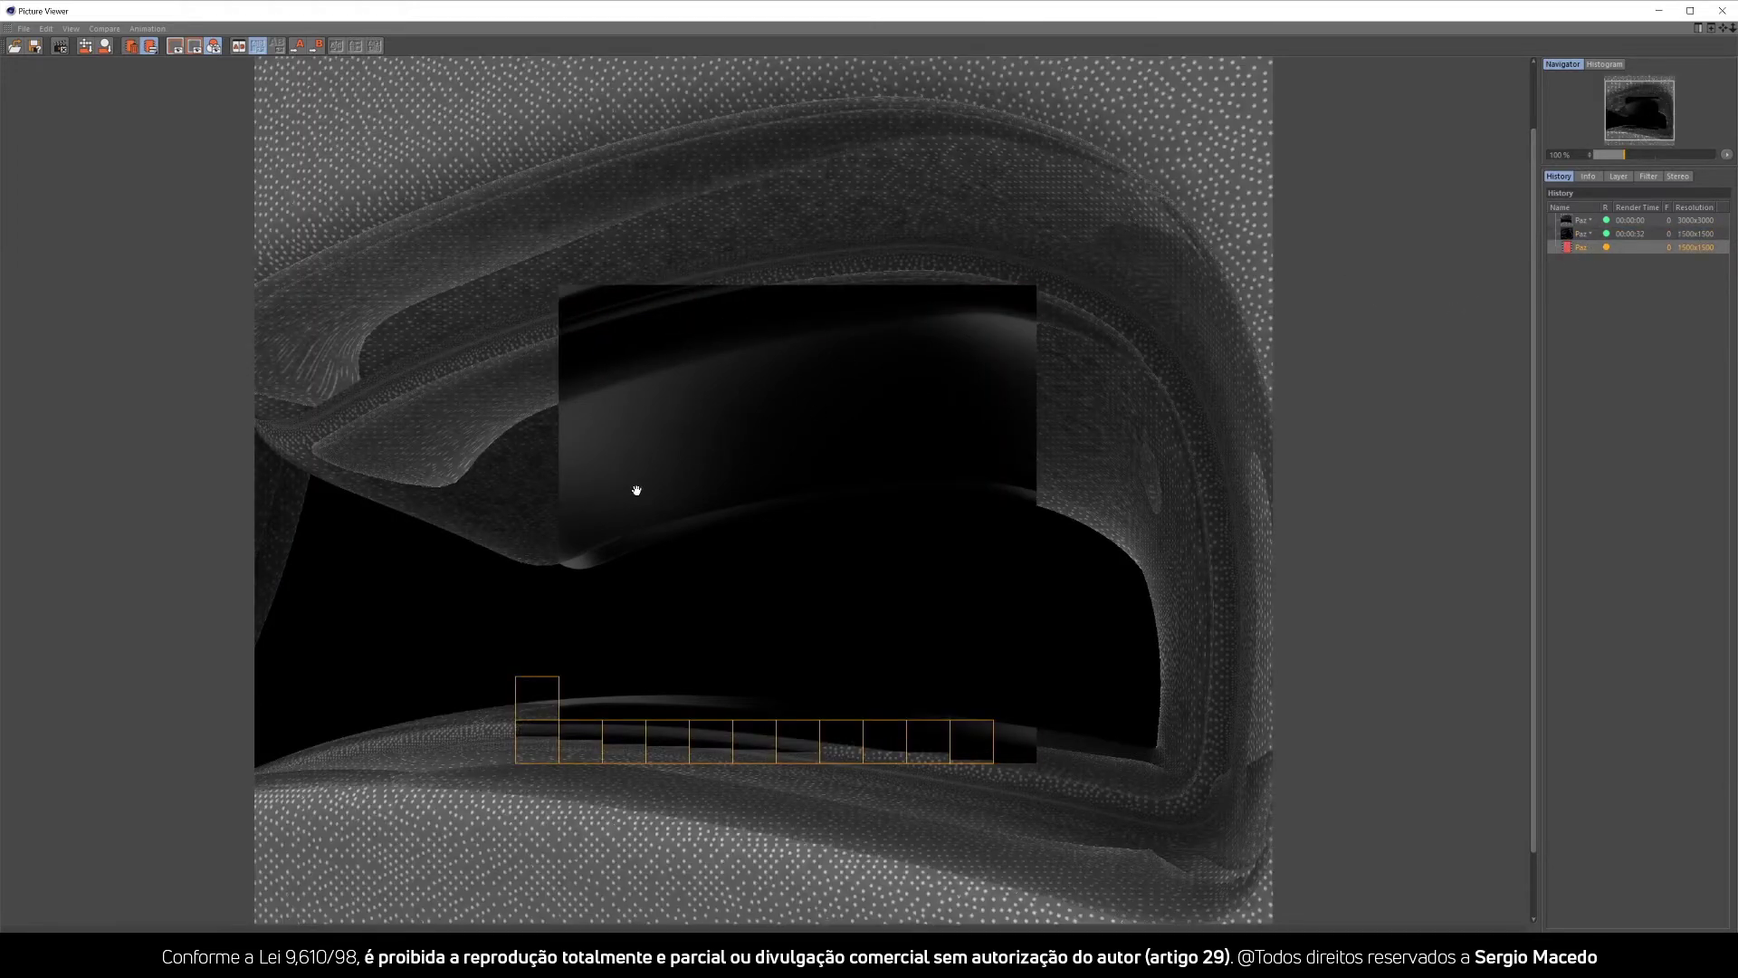
click(1586, 236)
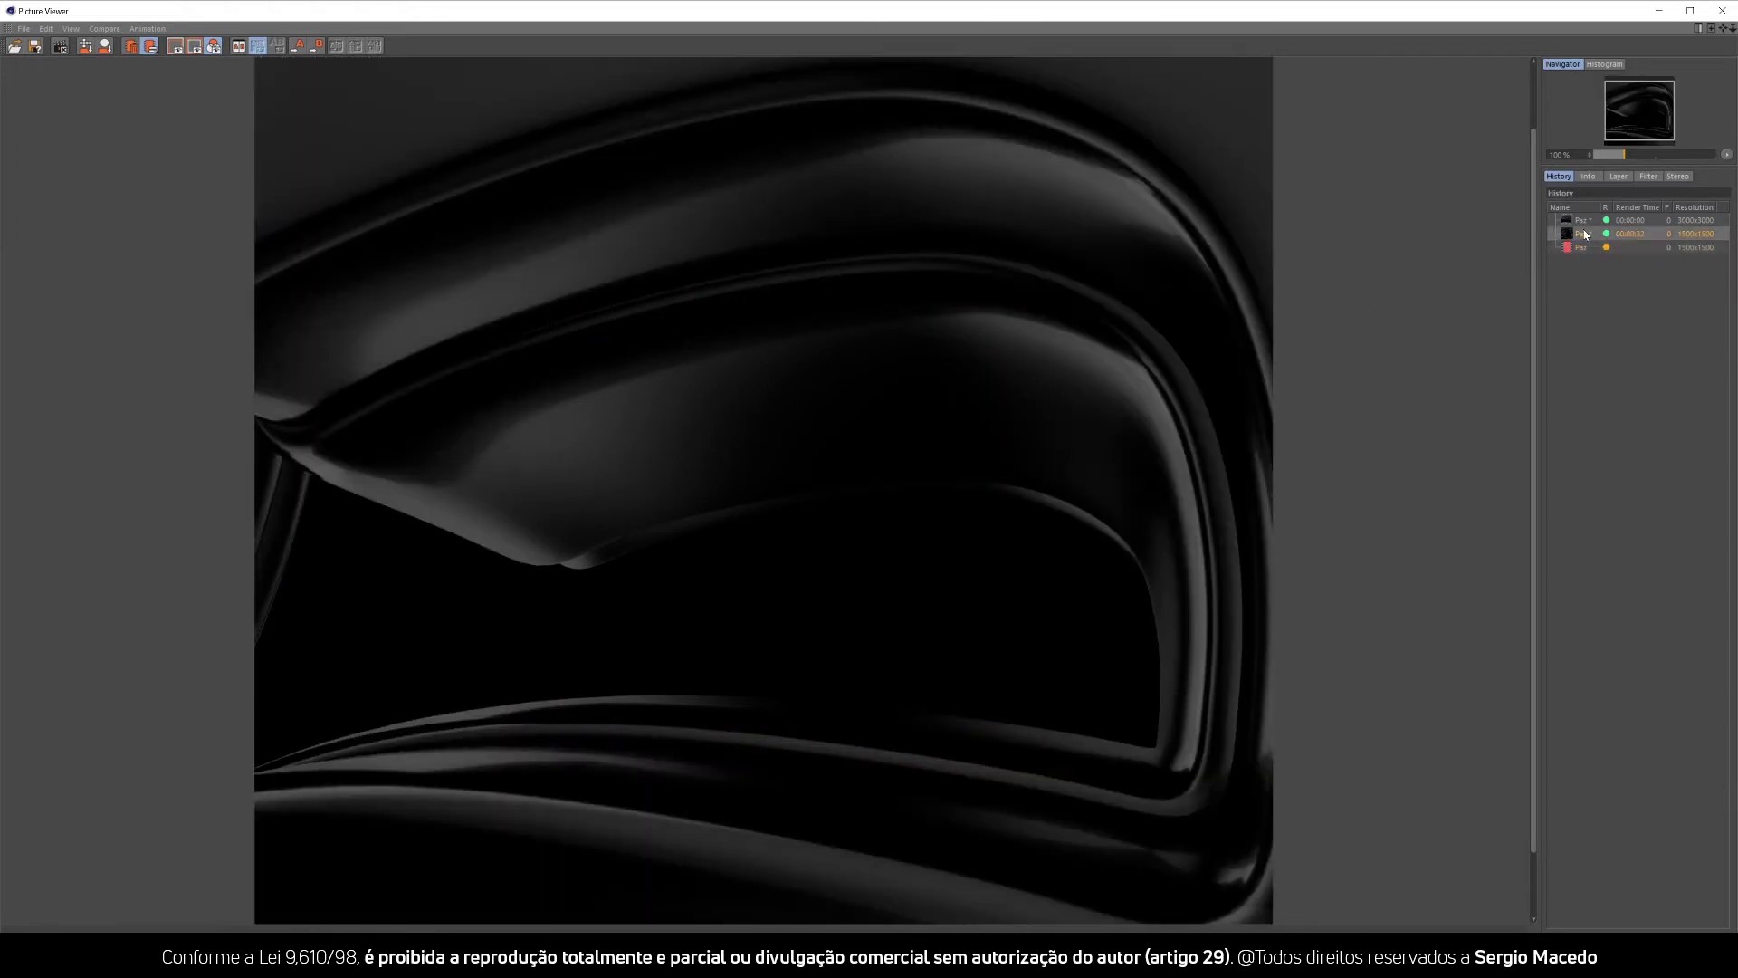
click(1632, 246)
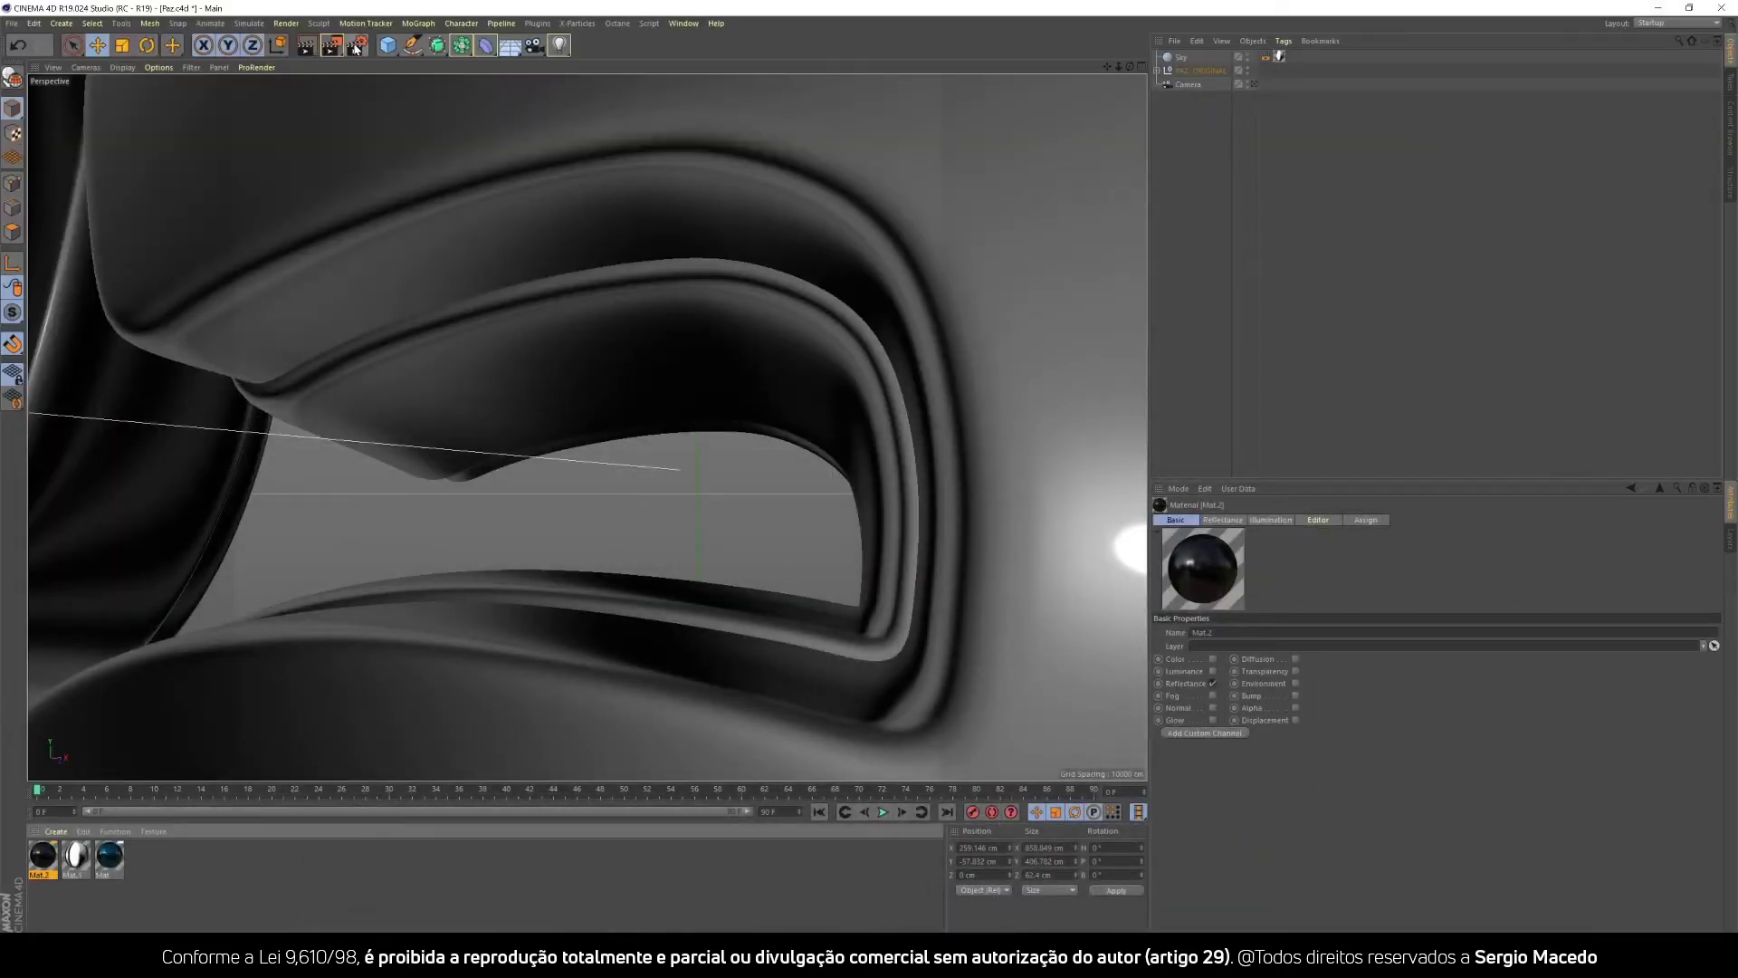
Check the render output settings and compare the in-progress close-up with the previous 1500 x 1500 render in the Picture Viewer history.
click(356, 44)
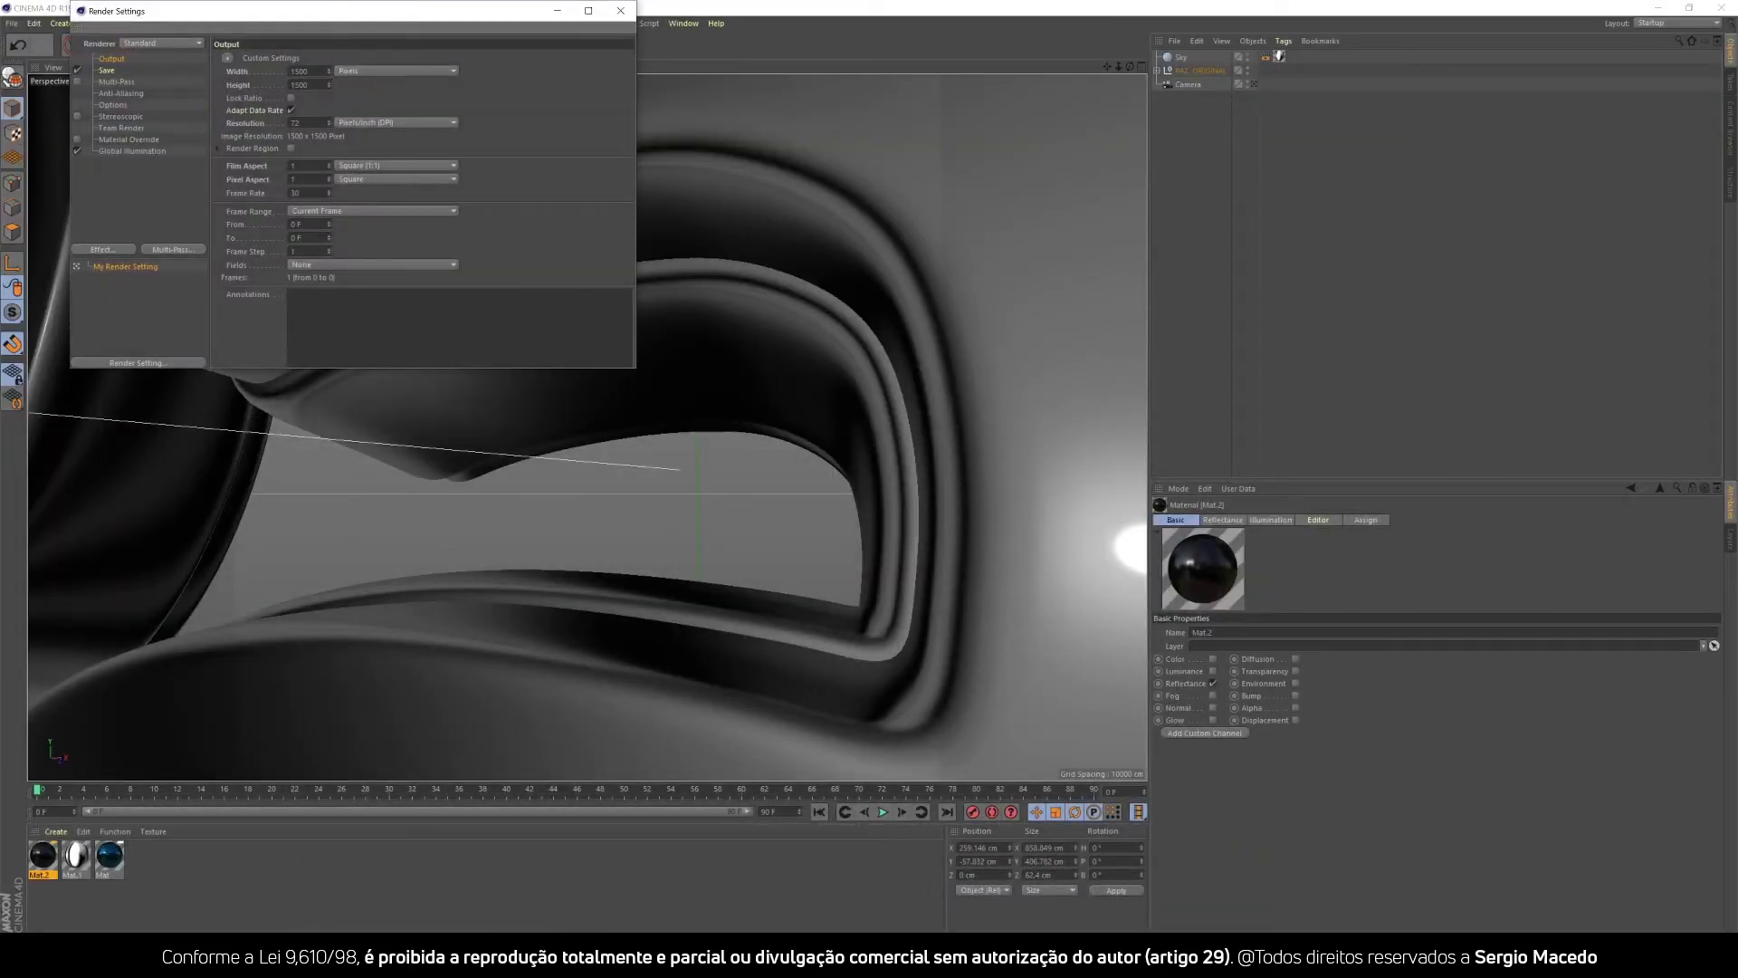
click(621, 12)
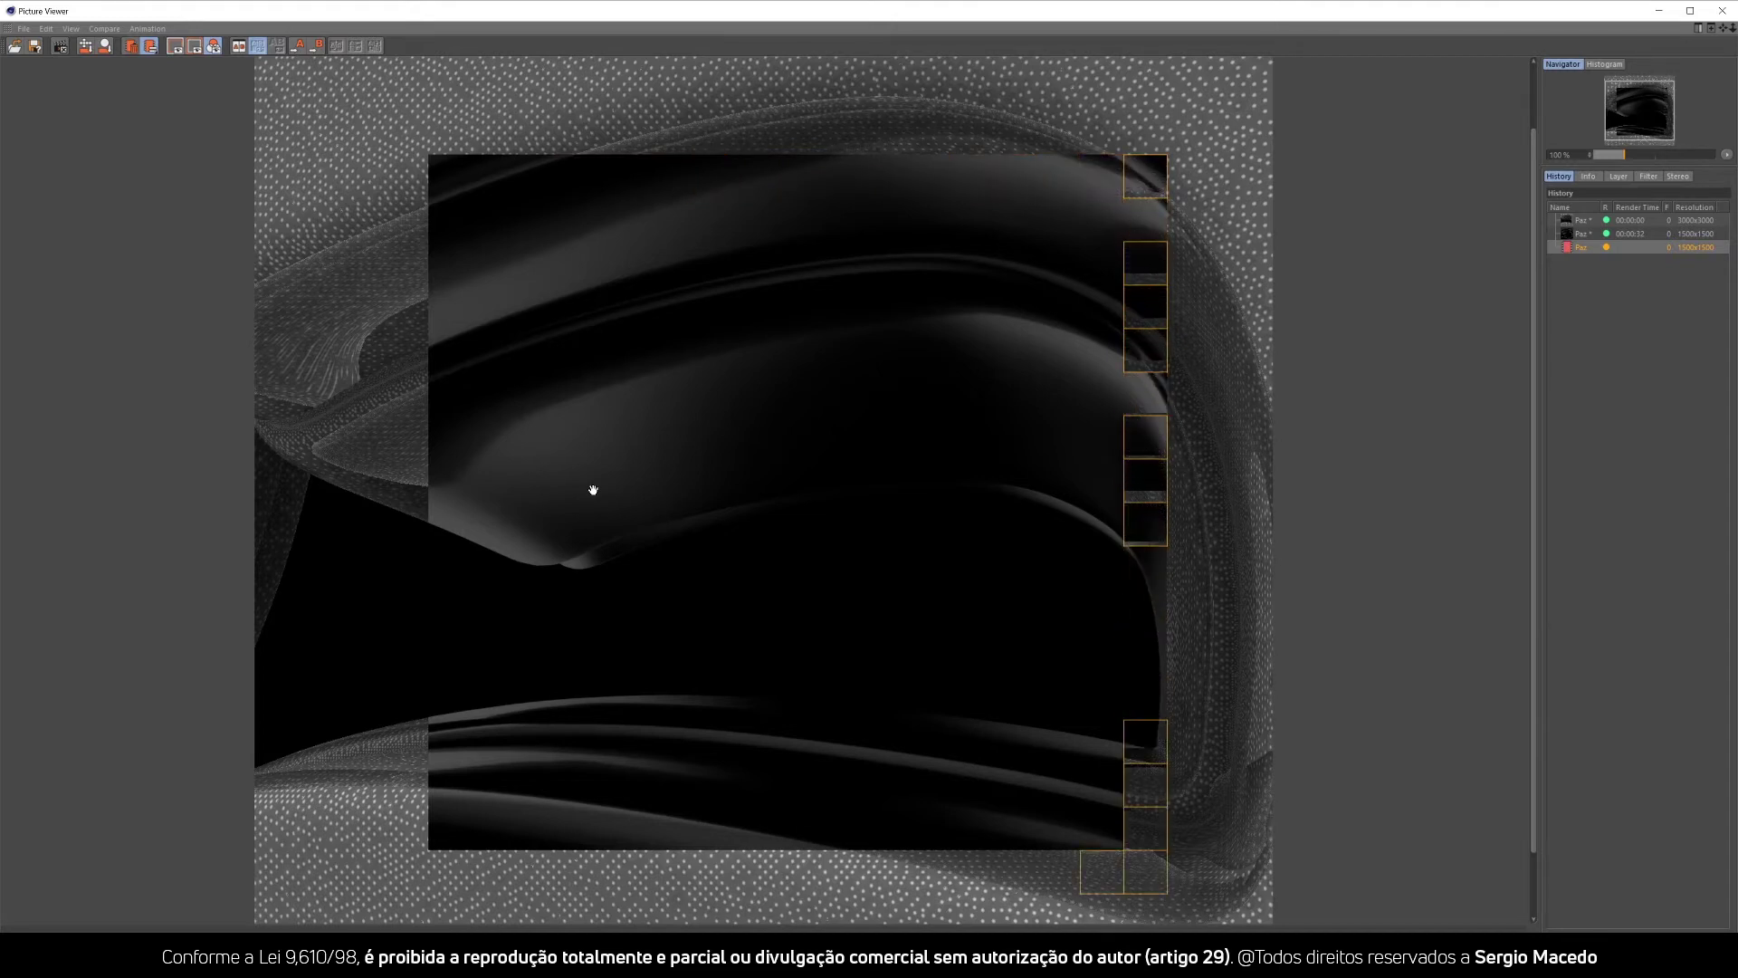
click(1585, 235)
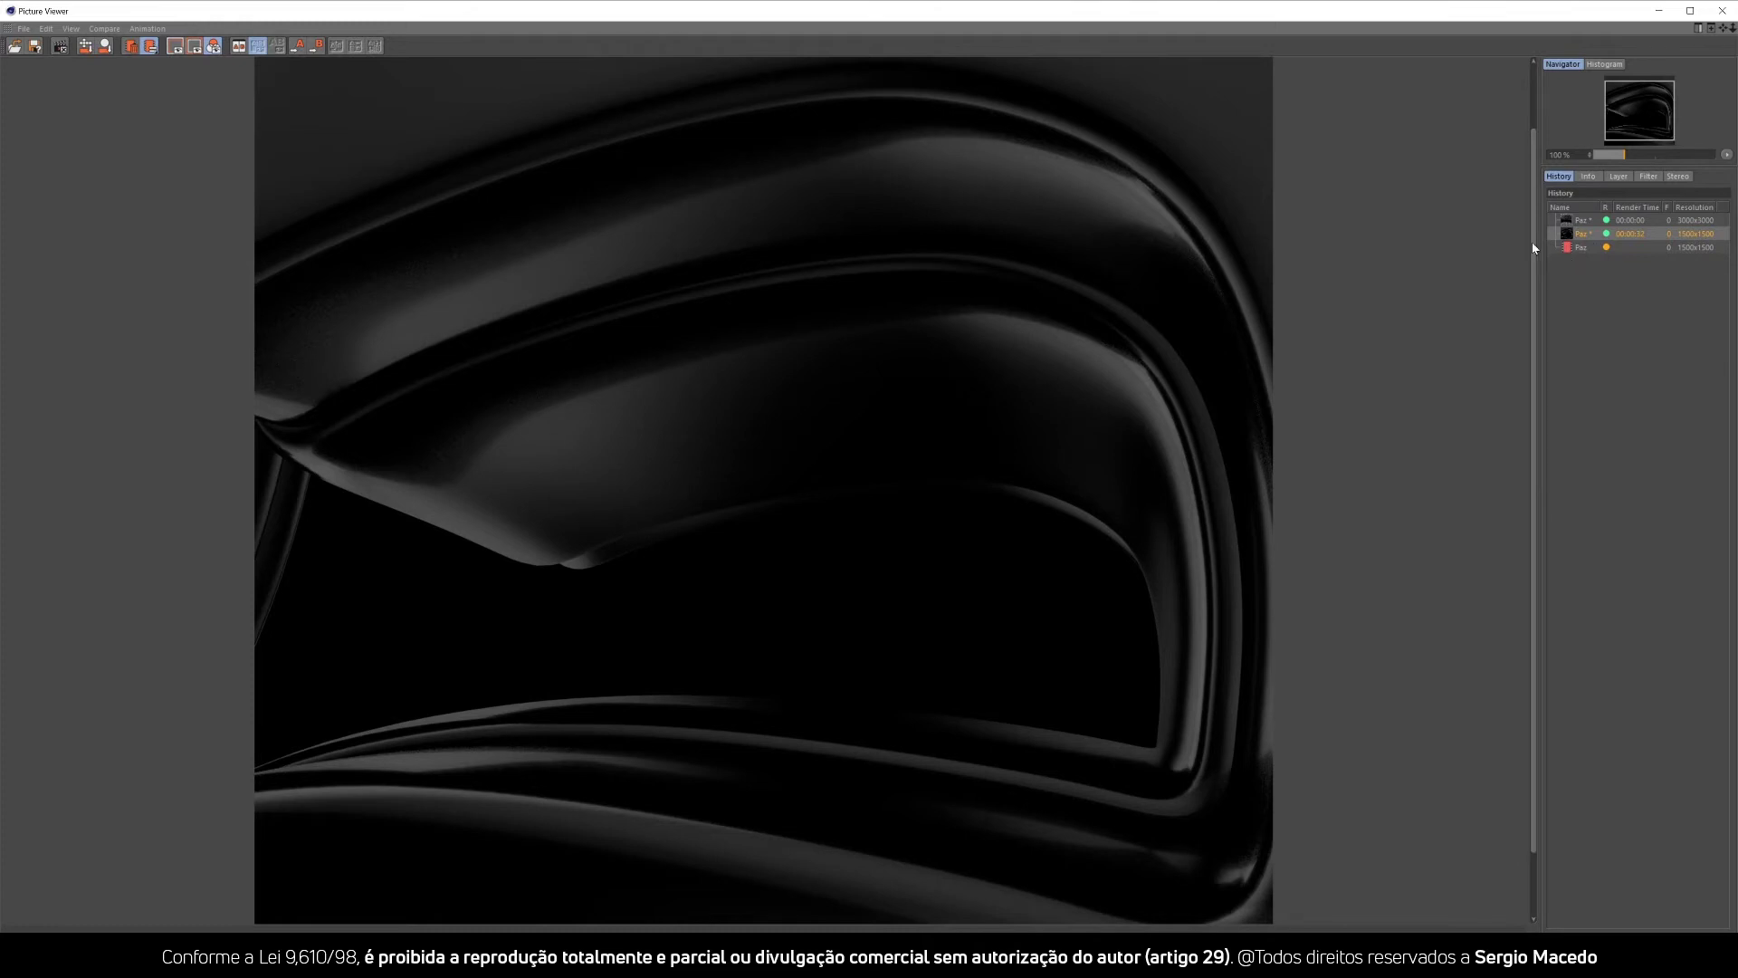
click(1580, 249)
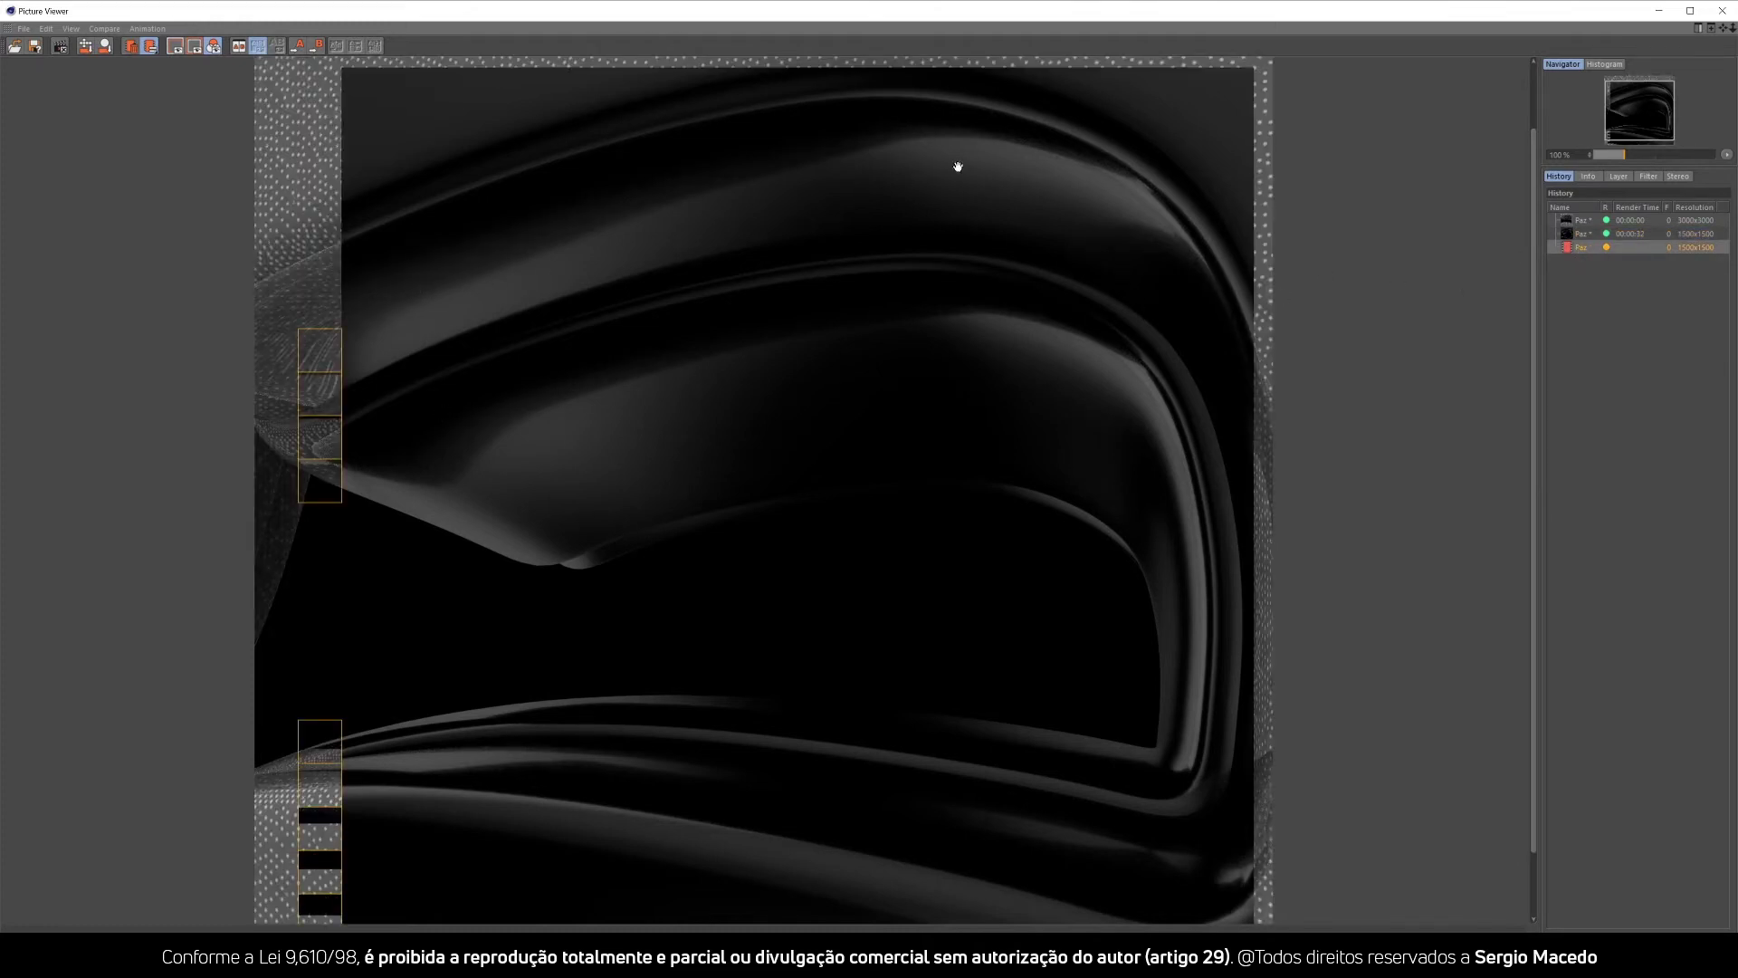
click(1584, 234)
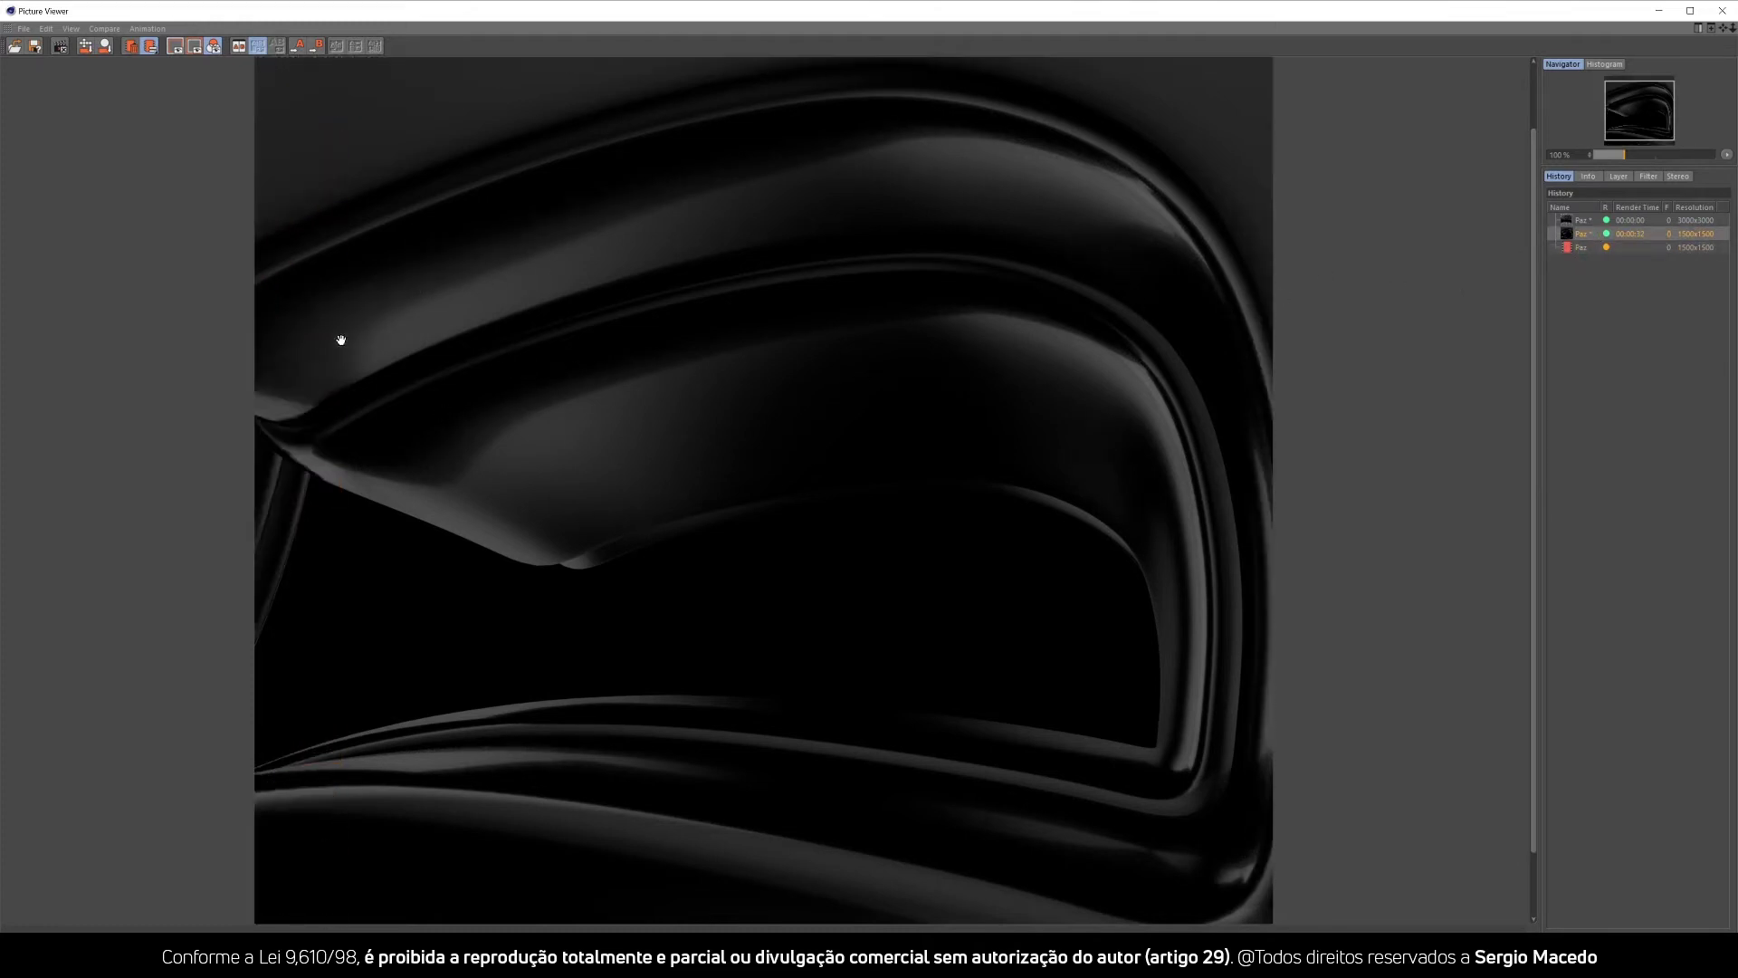
click(1590, 247)
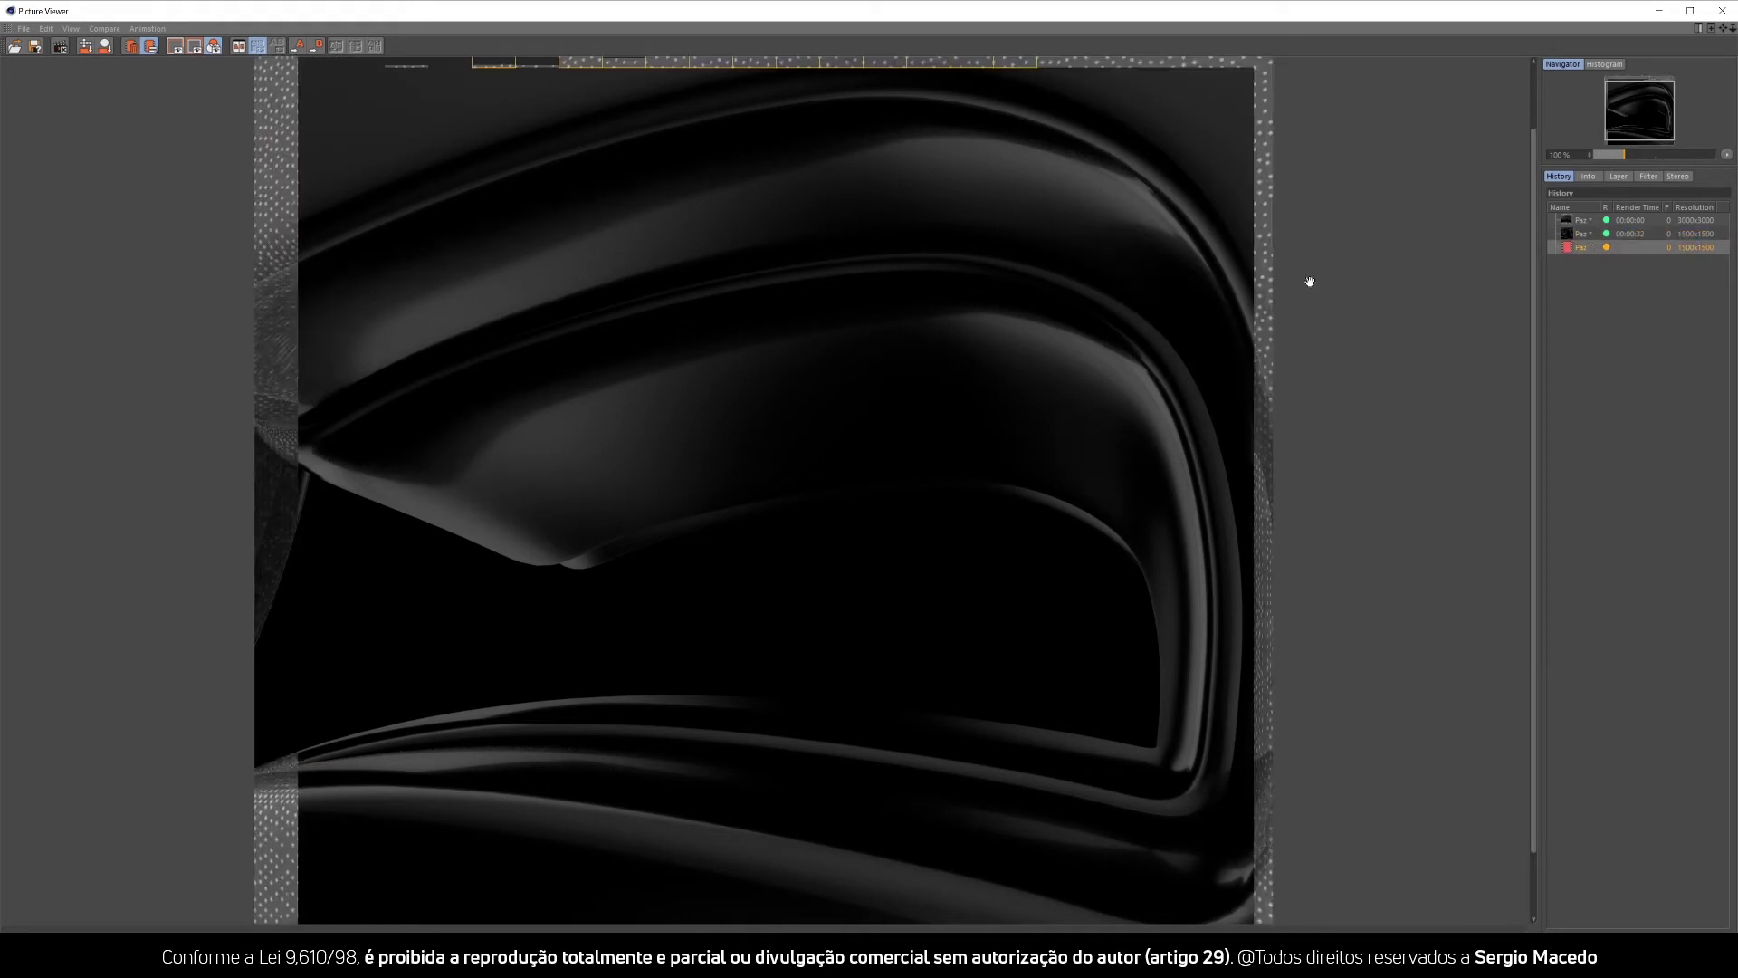
click(1586, 235)
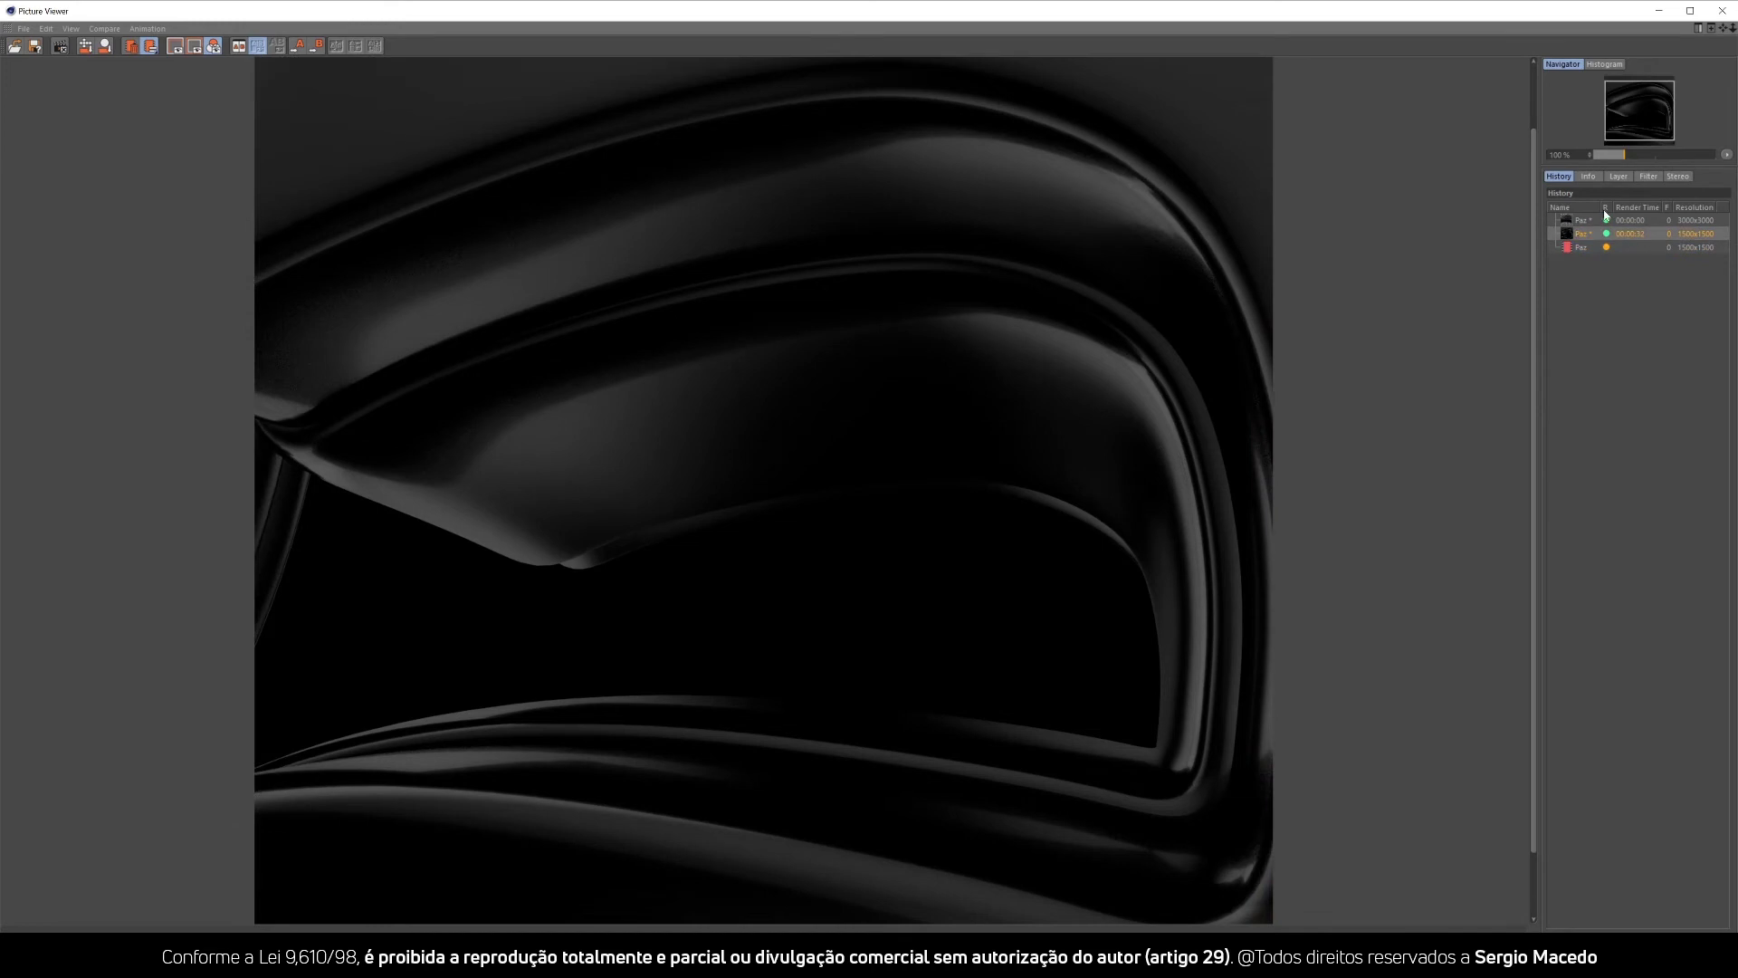
click(1596, 247)
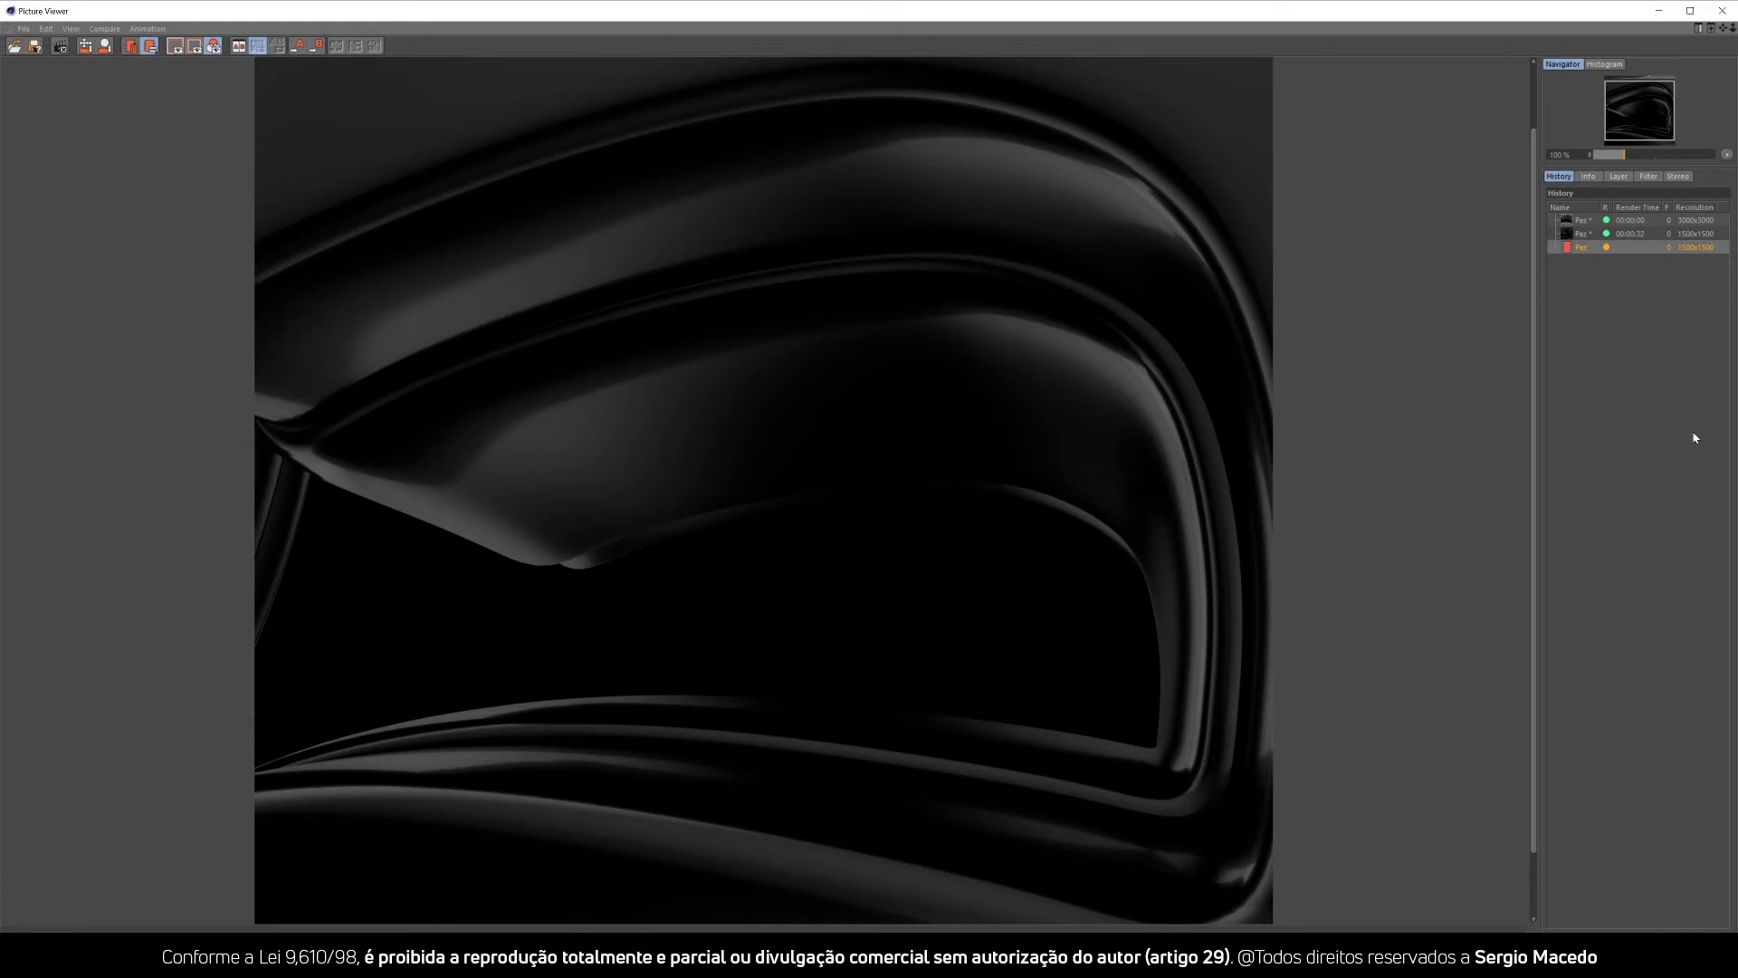
Compare the finished close-up with the earlier 1500 x 1500 and 3000 x 3000 renders, and close the Picture Viewer.
click(1584, 234)
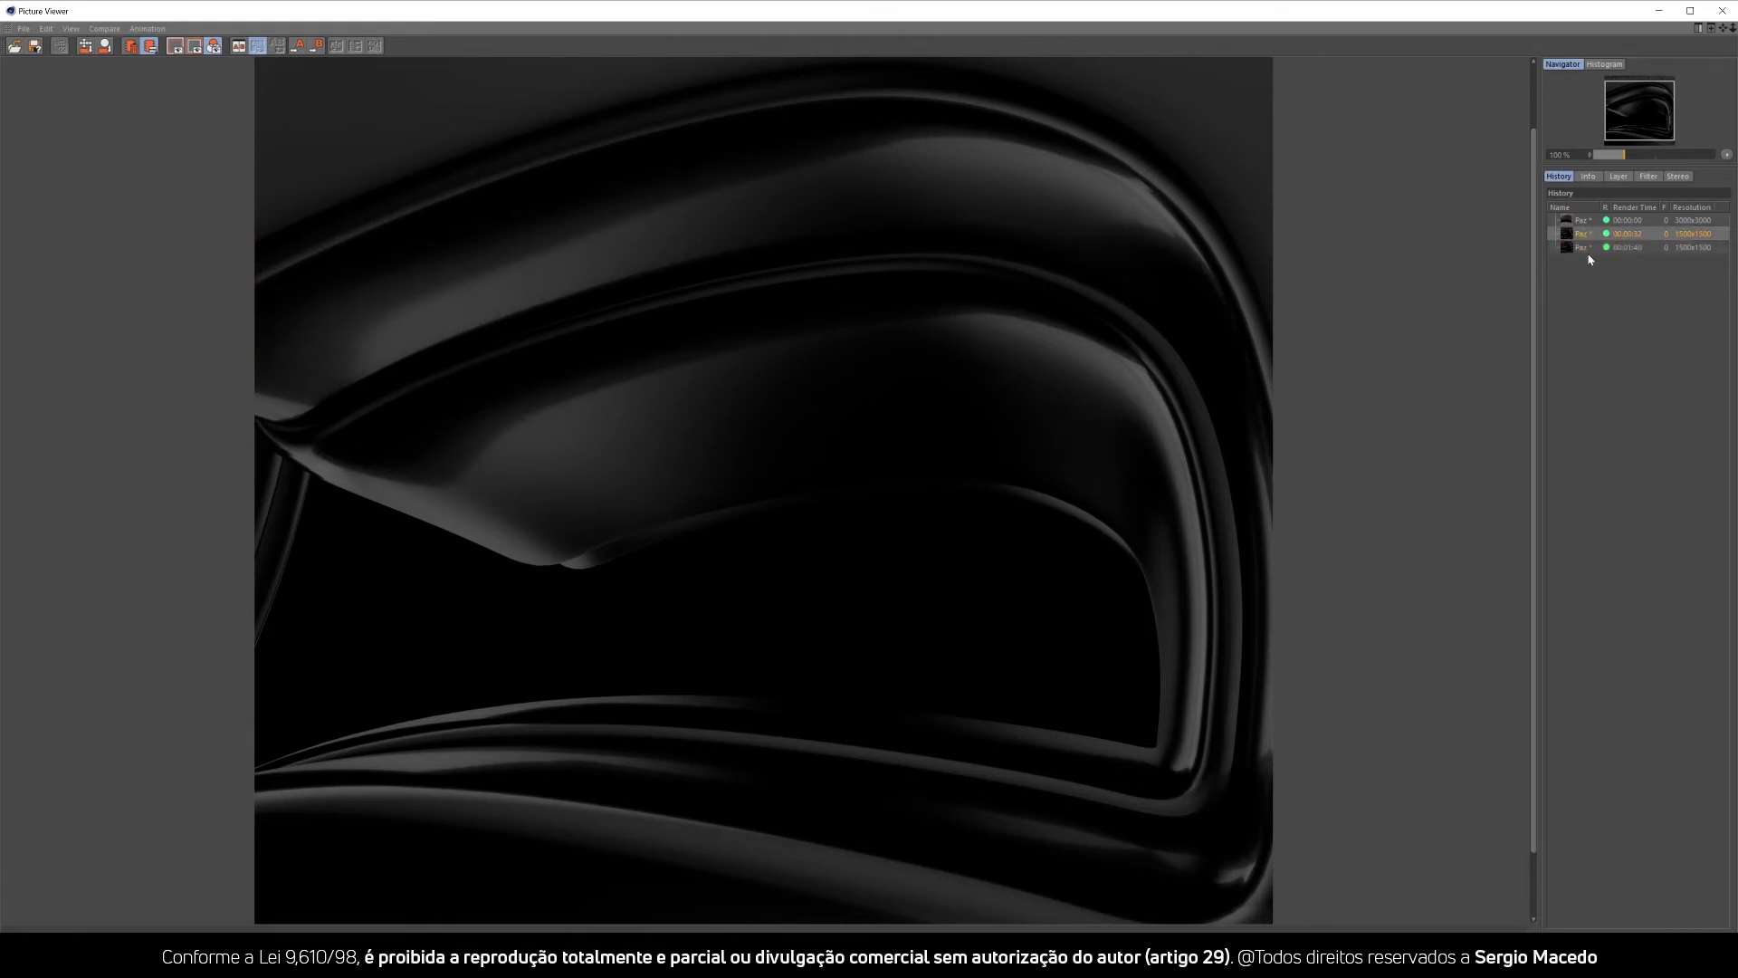
click(1591, 223)
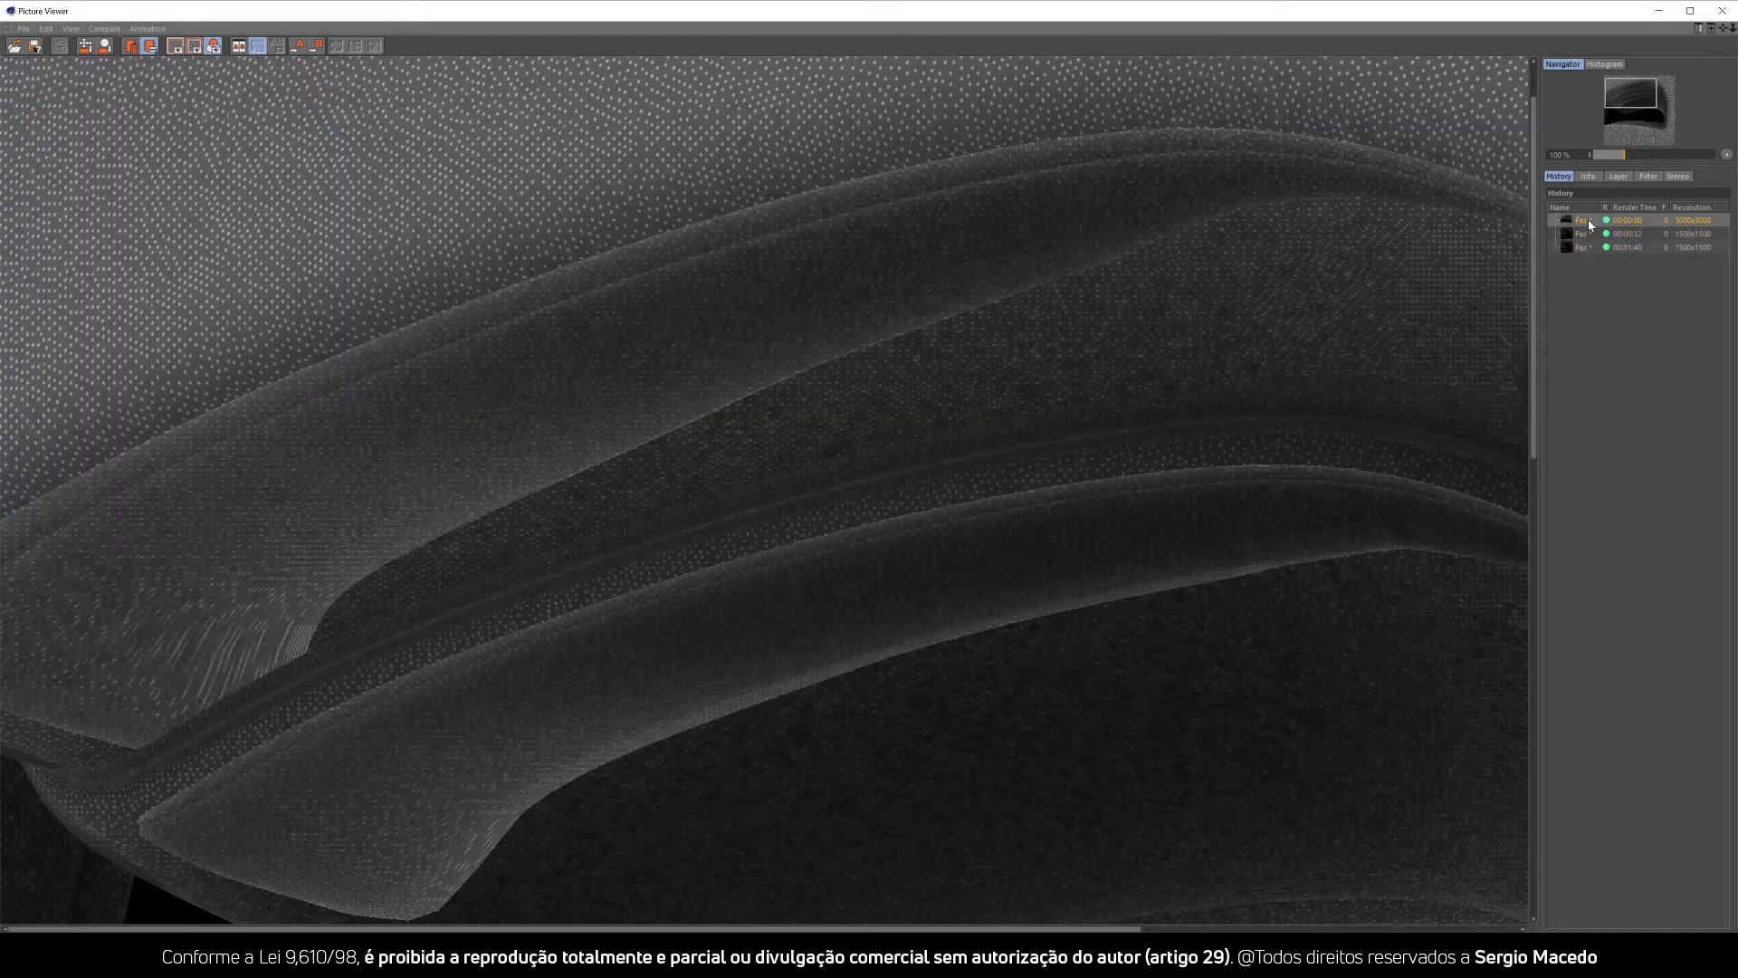
click(1594, 235)
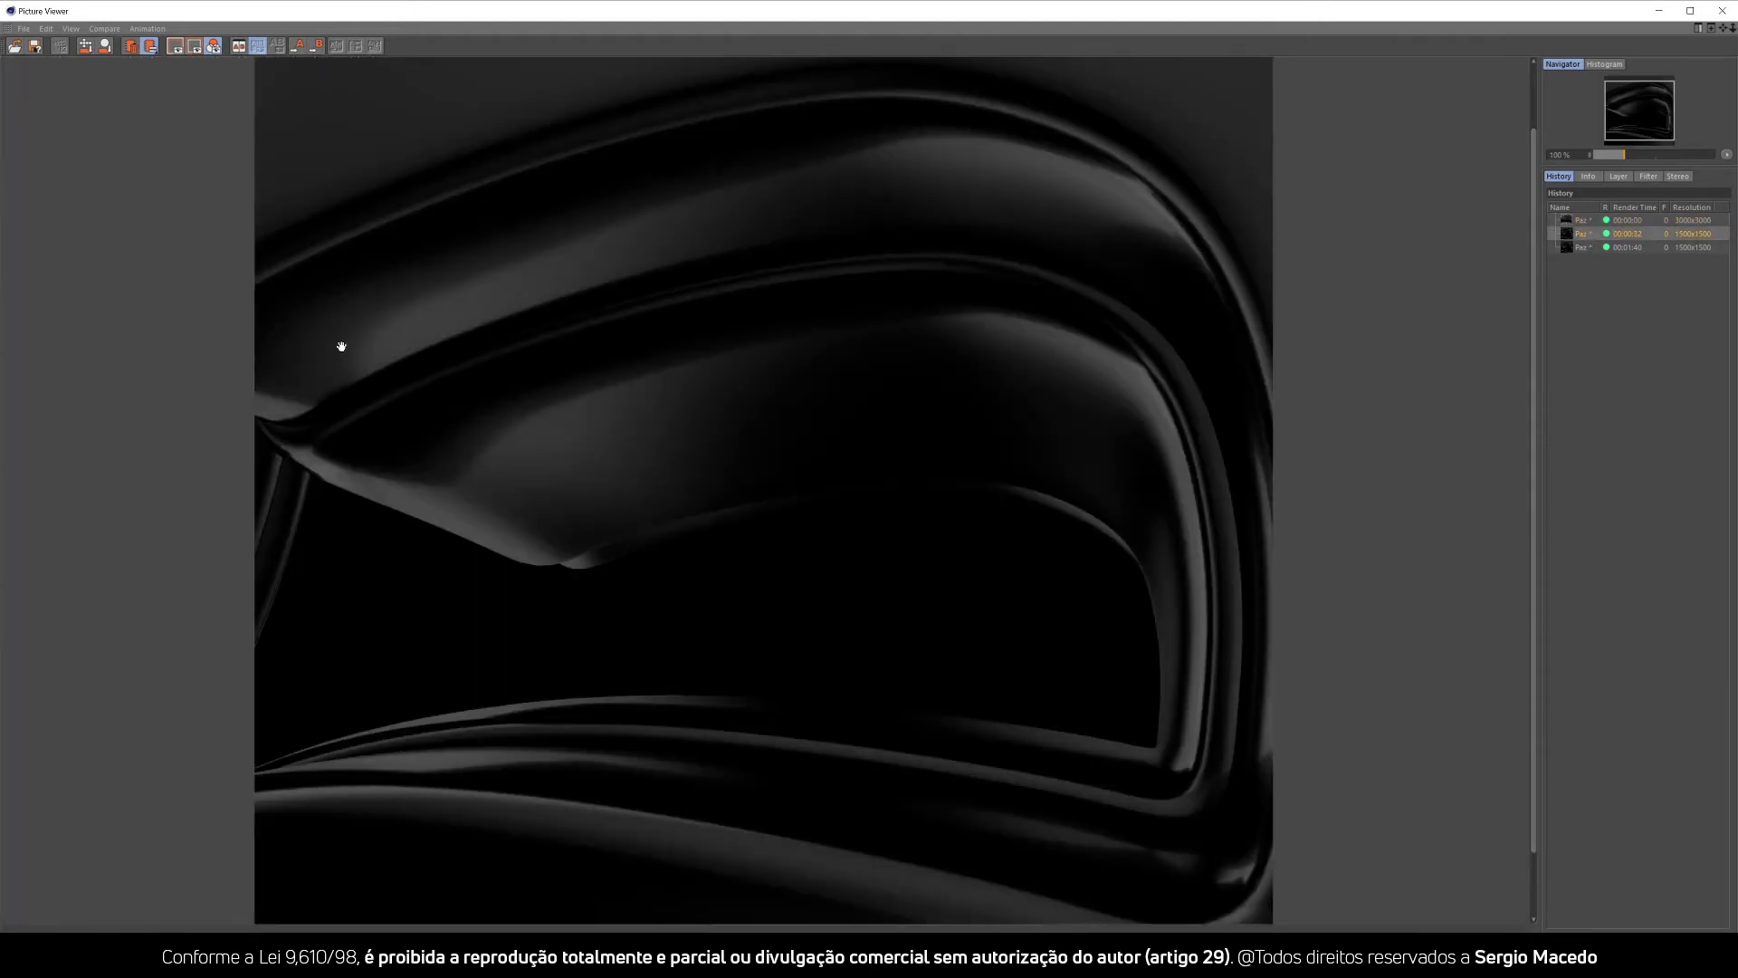
click(1585, 248)
click(1578, 234)
click(1581, 248)
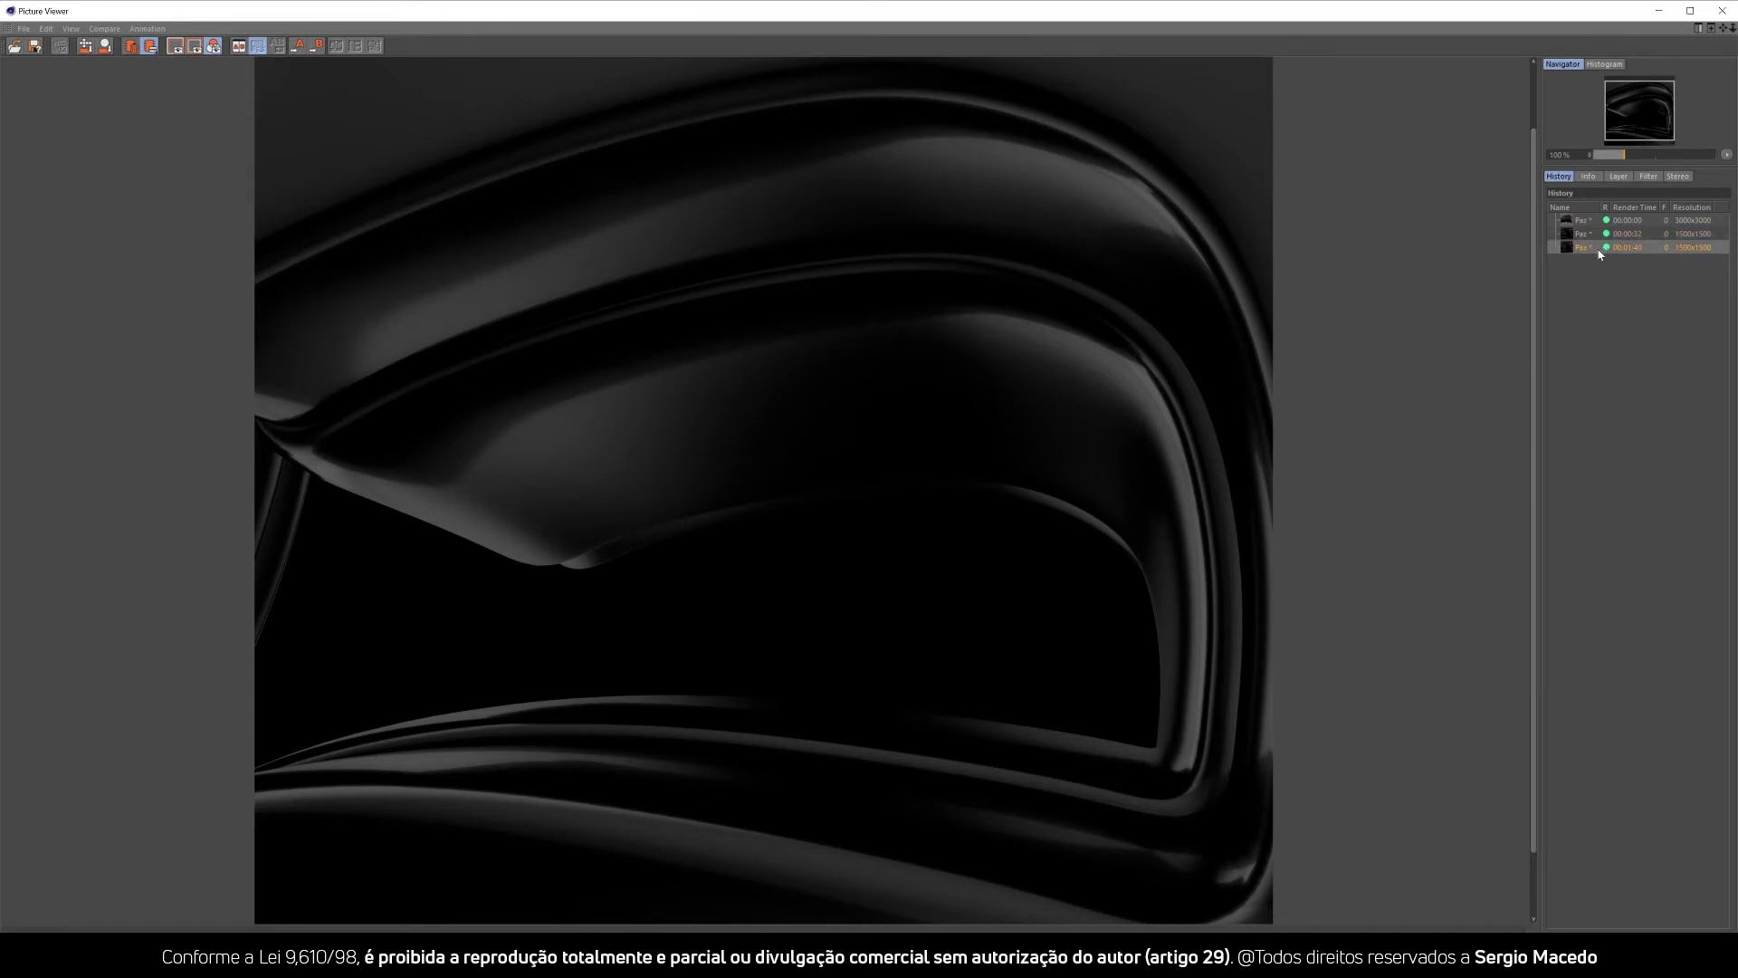
click(1722, 10)
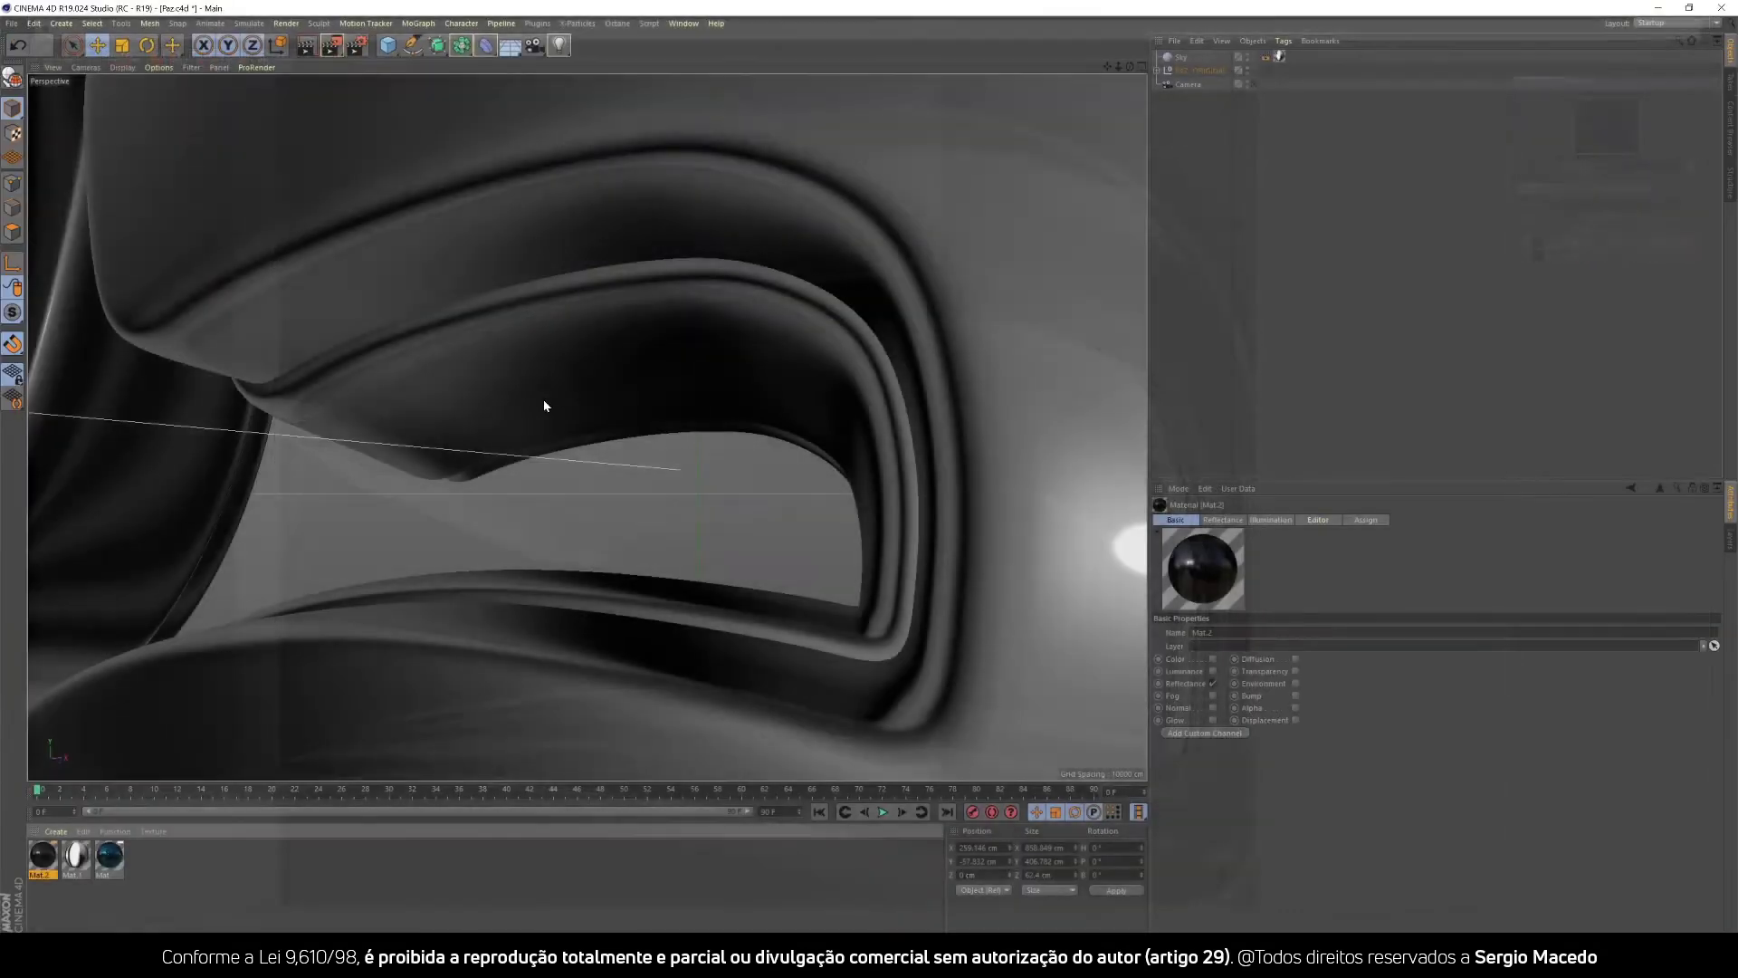
Set Mat.2's Layer 1 roughness to 2% and sampling subdivisions to 4, and raise Layer 2's opacity to 80%.
double_click(52, 855)
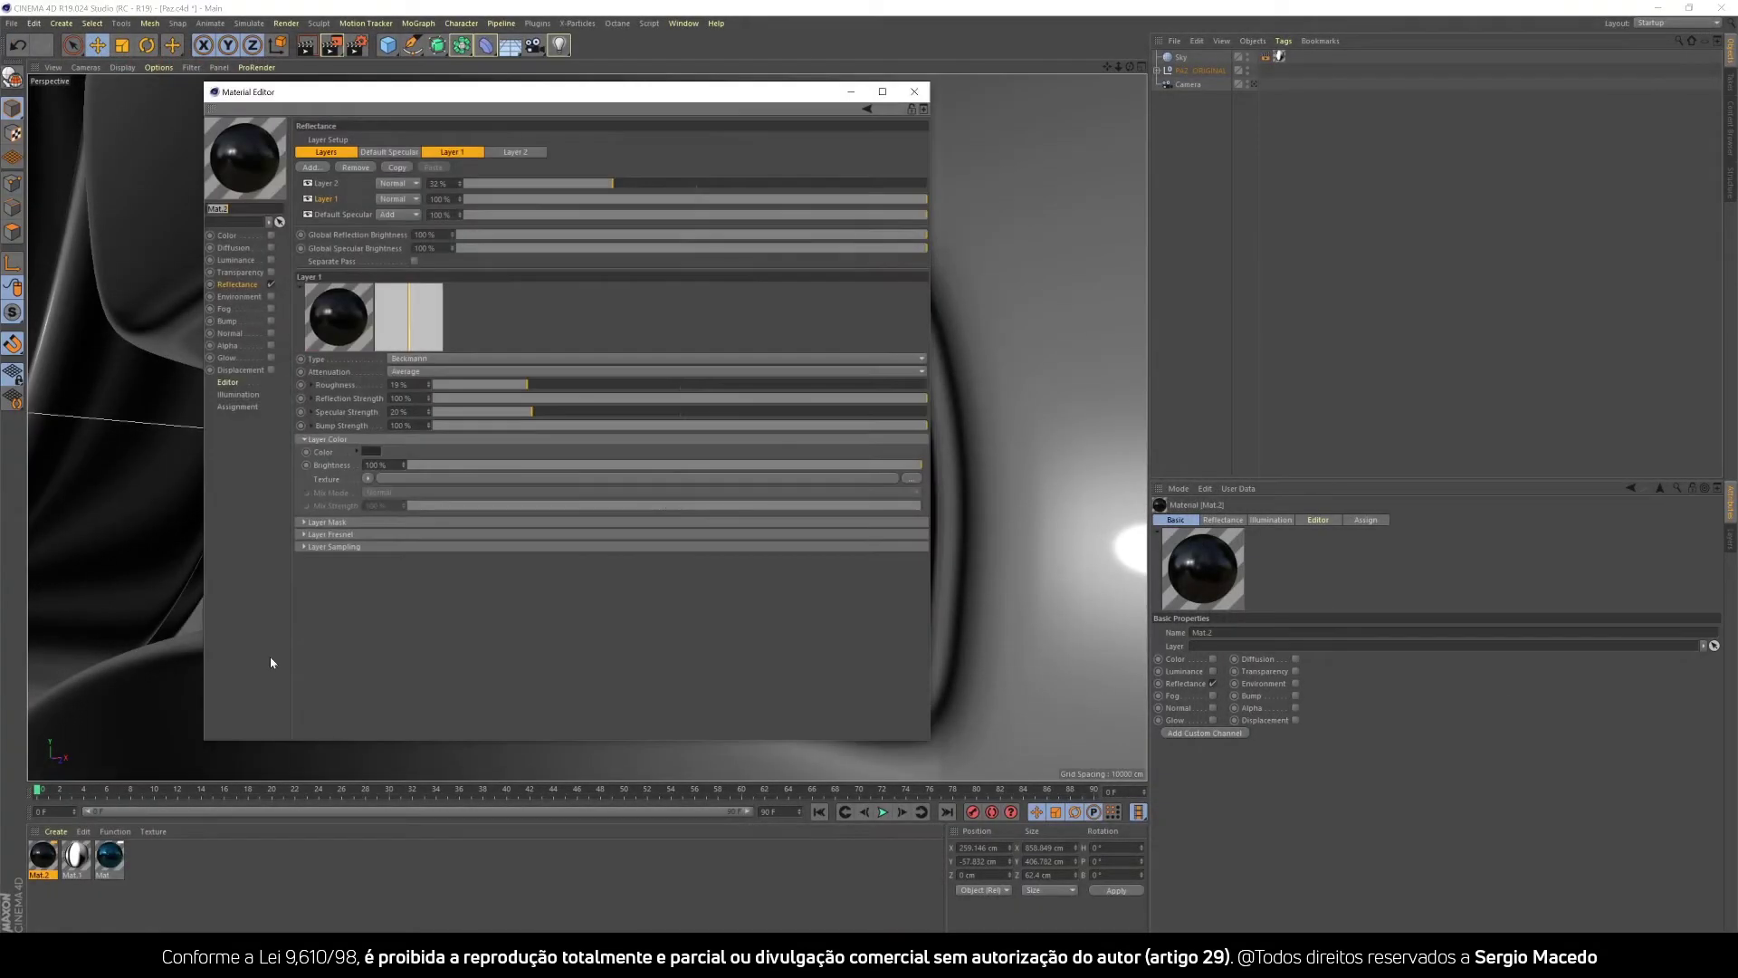
click(302, 548)
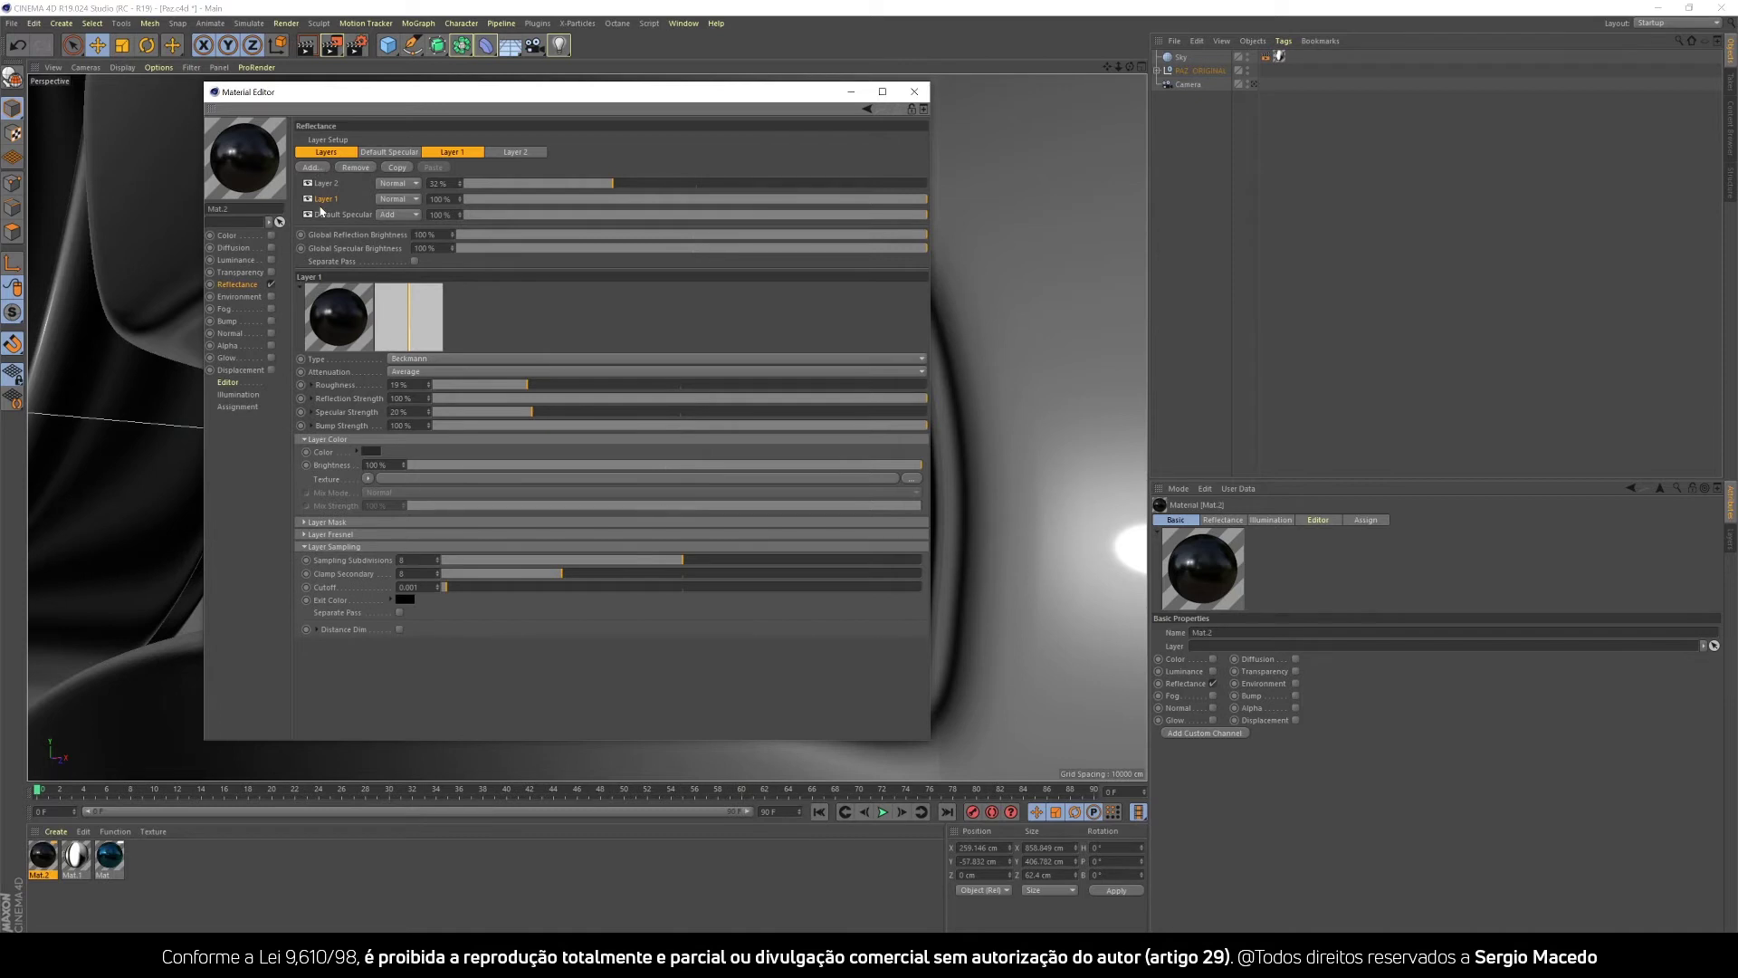
drag(471, 387, 445, 386)
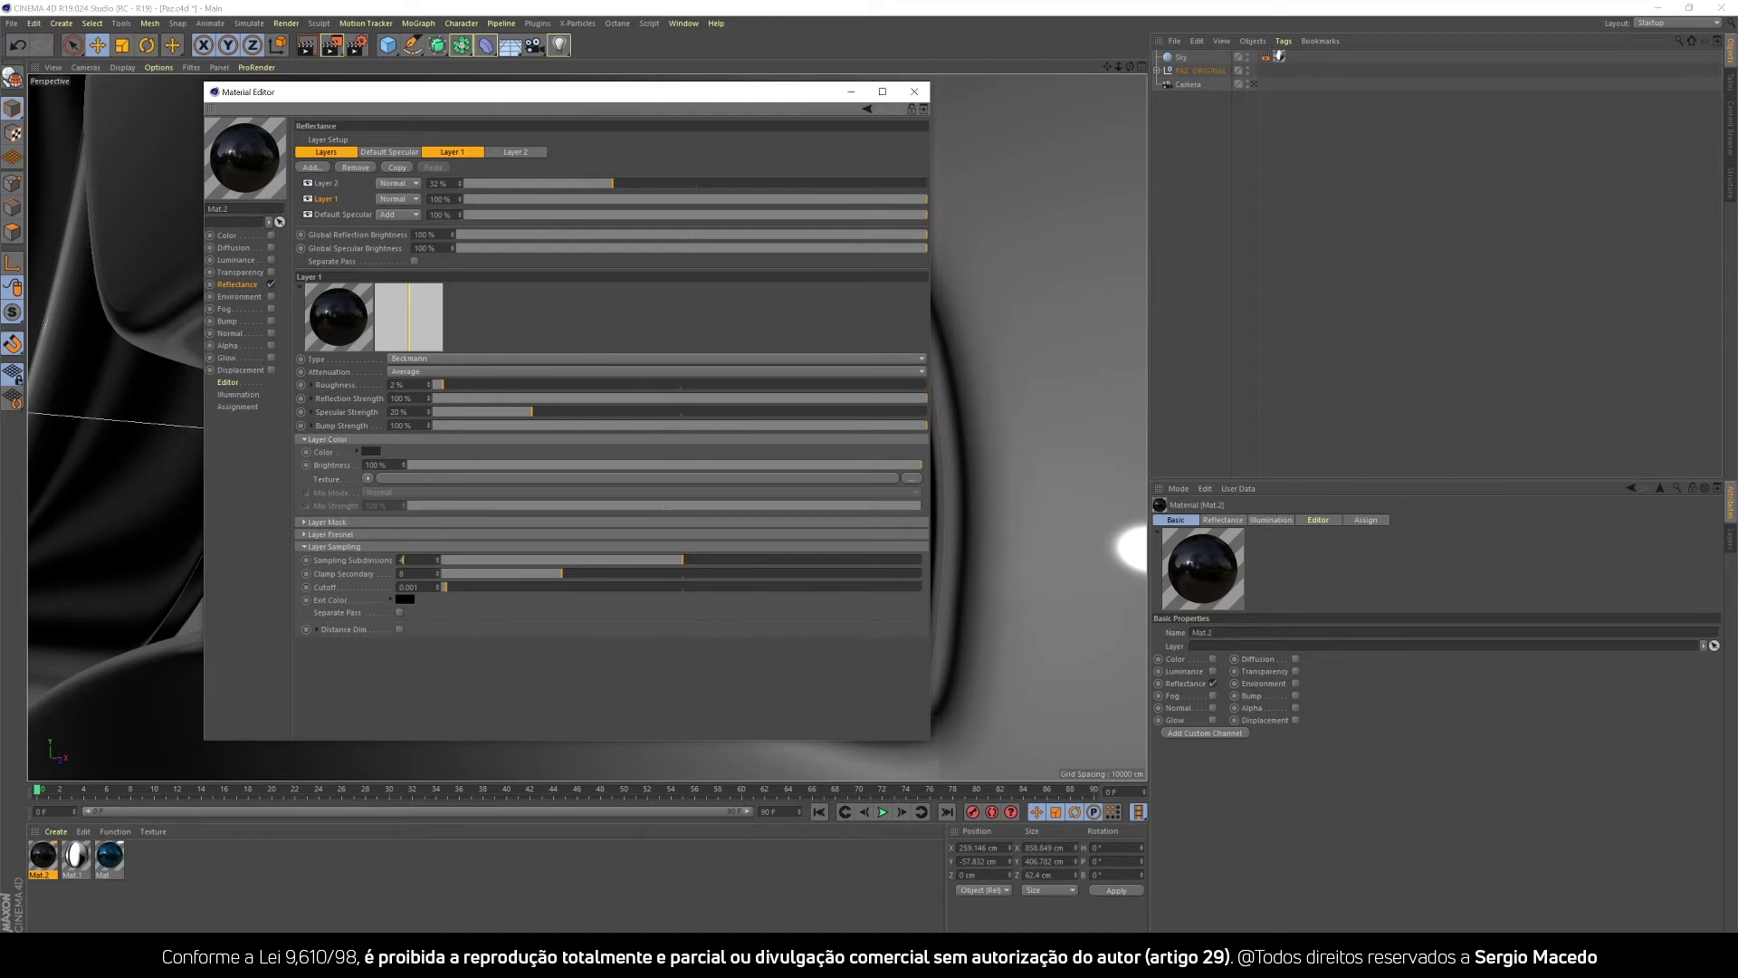
click(402, 185)
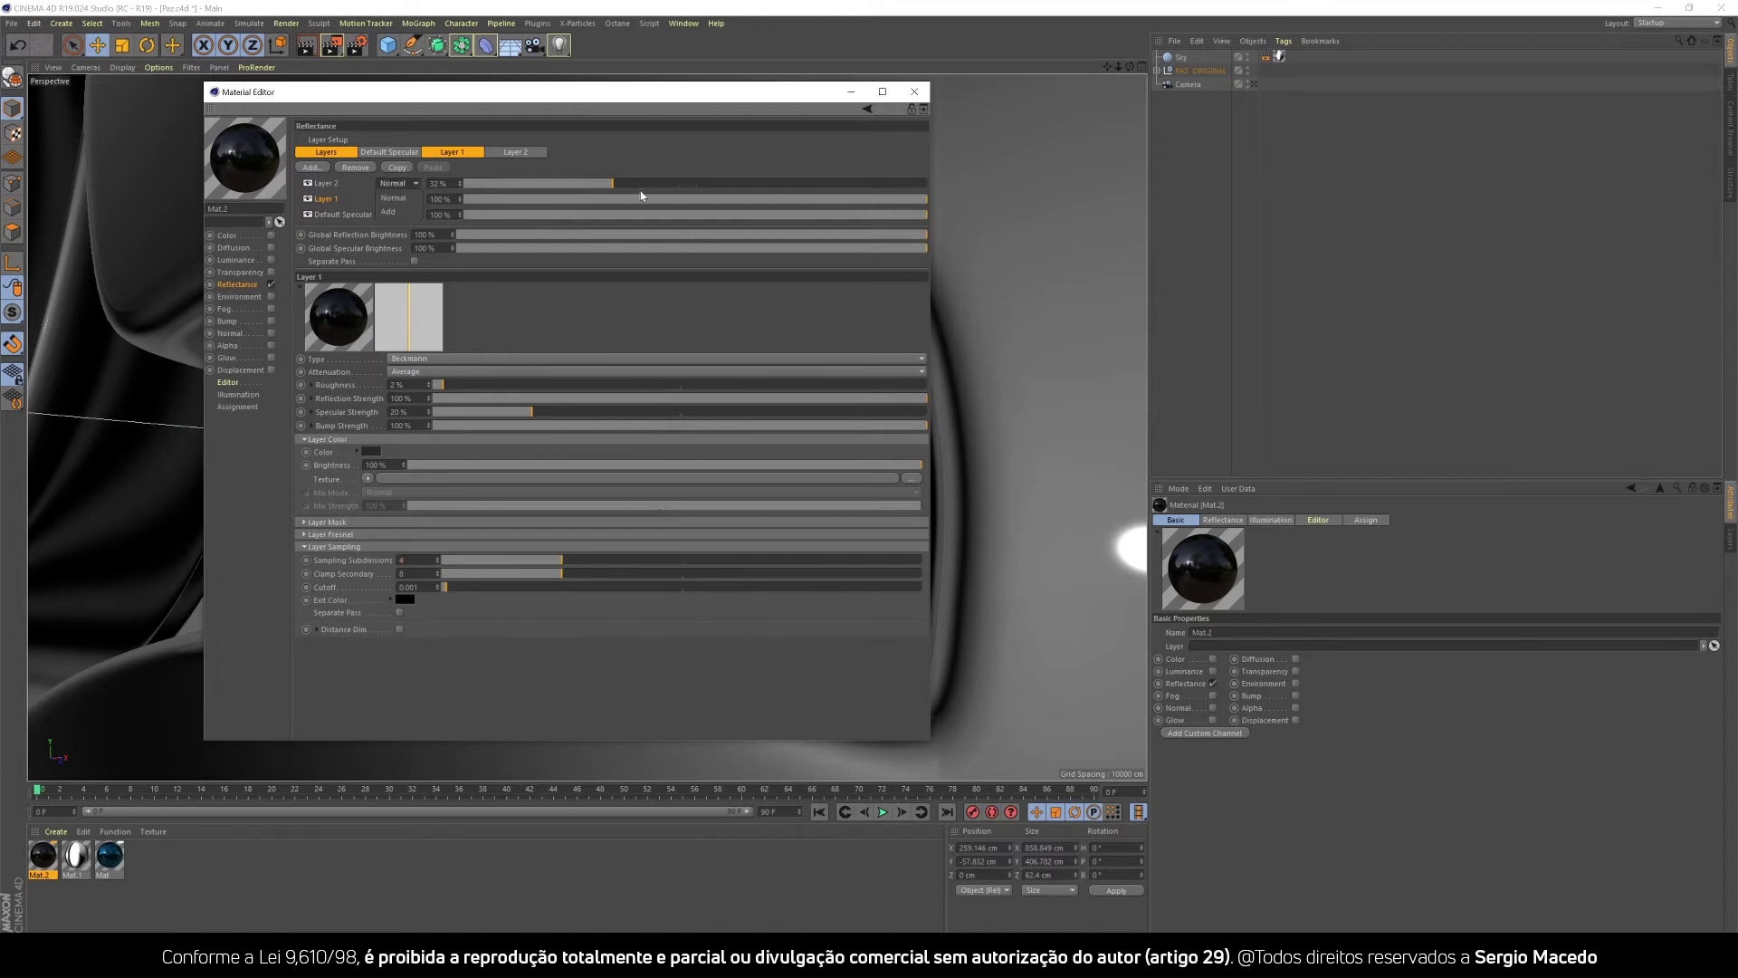
drag(656, 179, 691, 182)
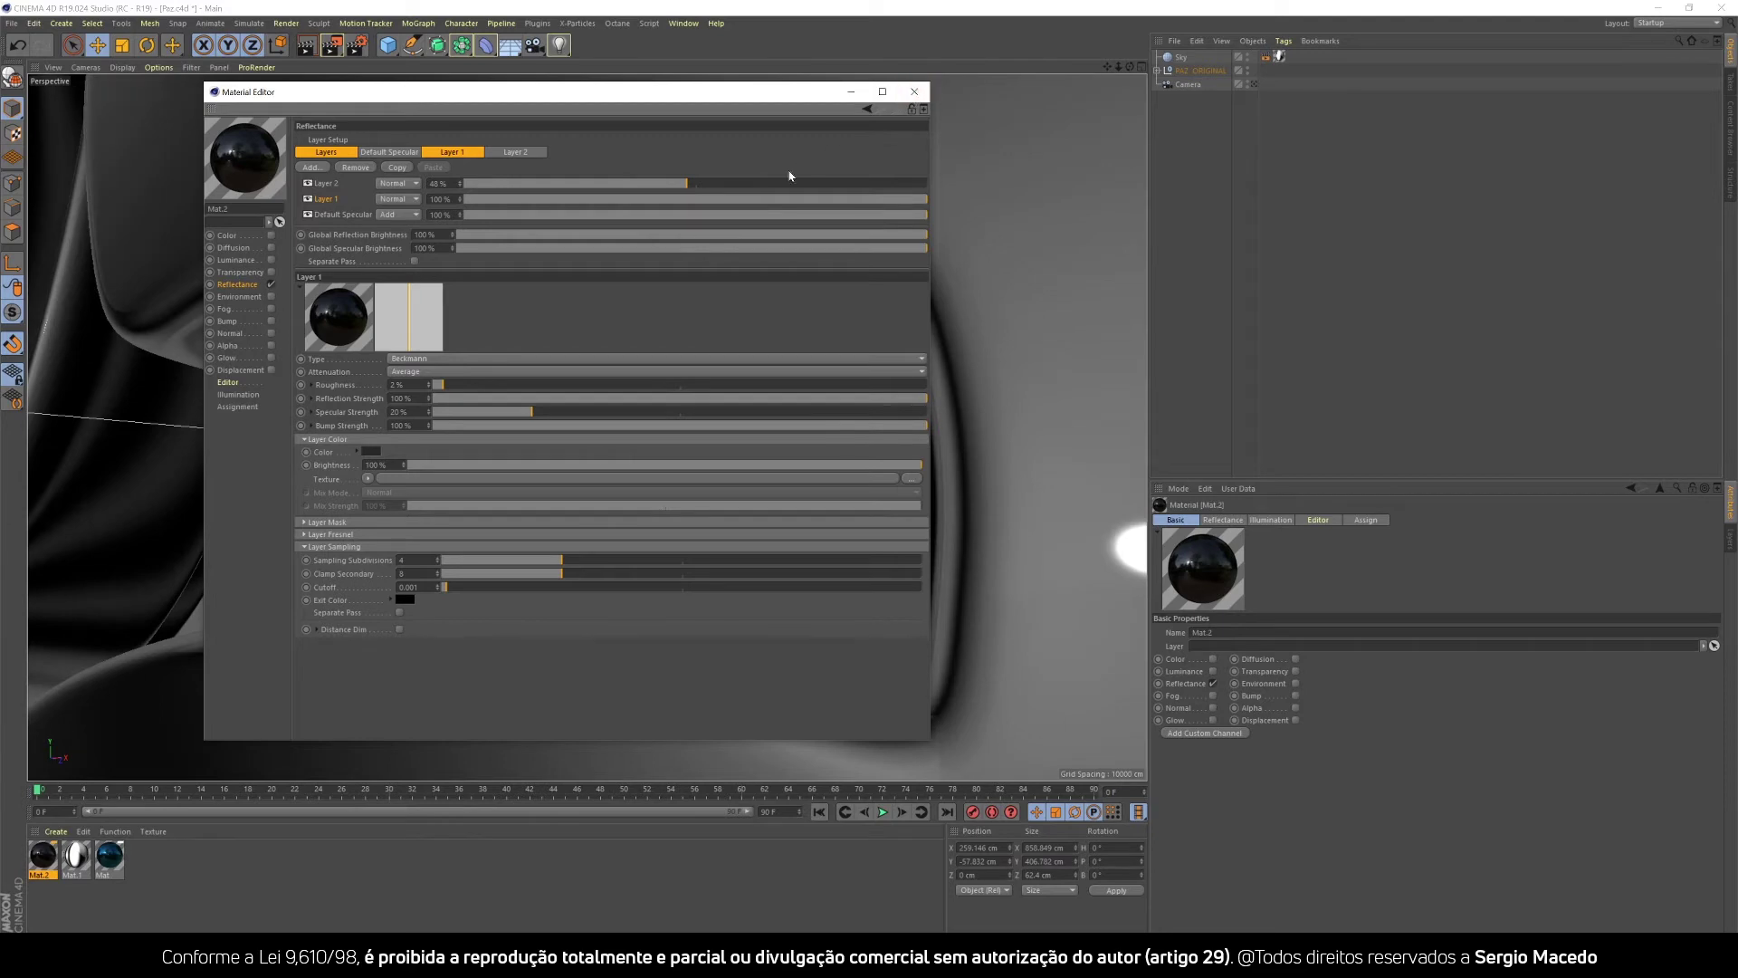
click(914, 92)
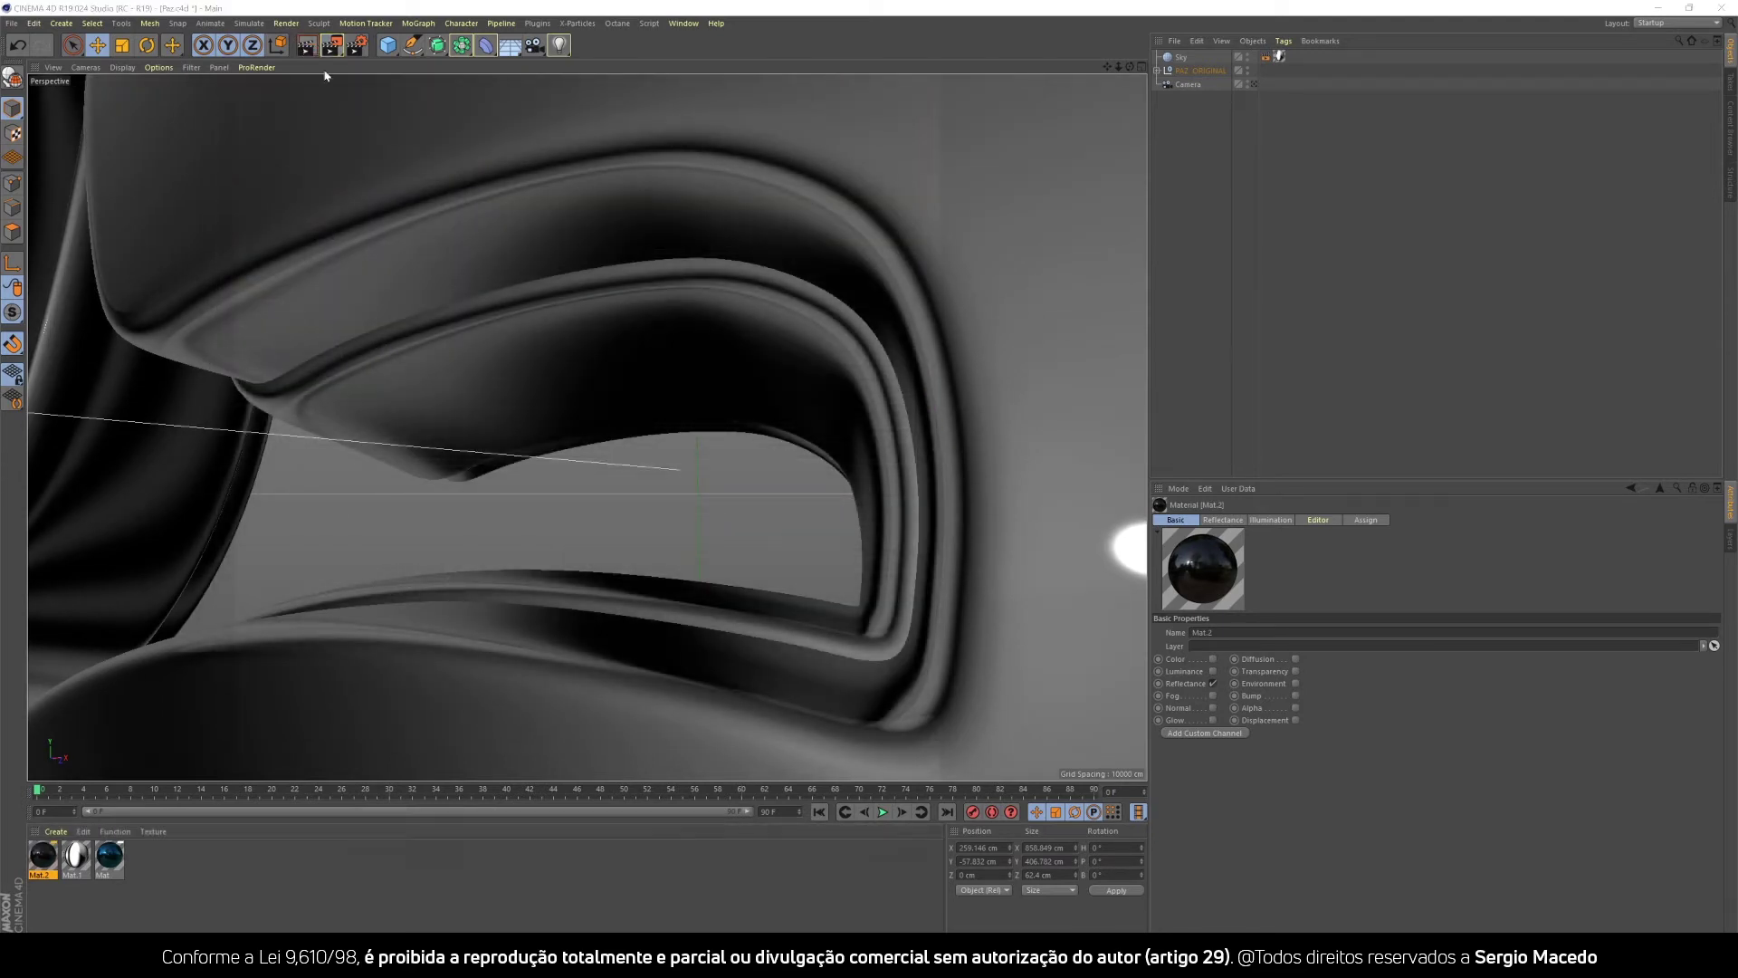
Render the close-up with the changed reflection layers and compare it with the previous render in the Picture Viewer history.
click(331, 45)
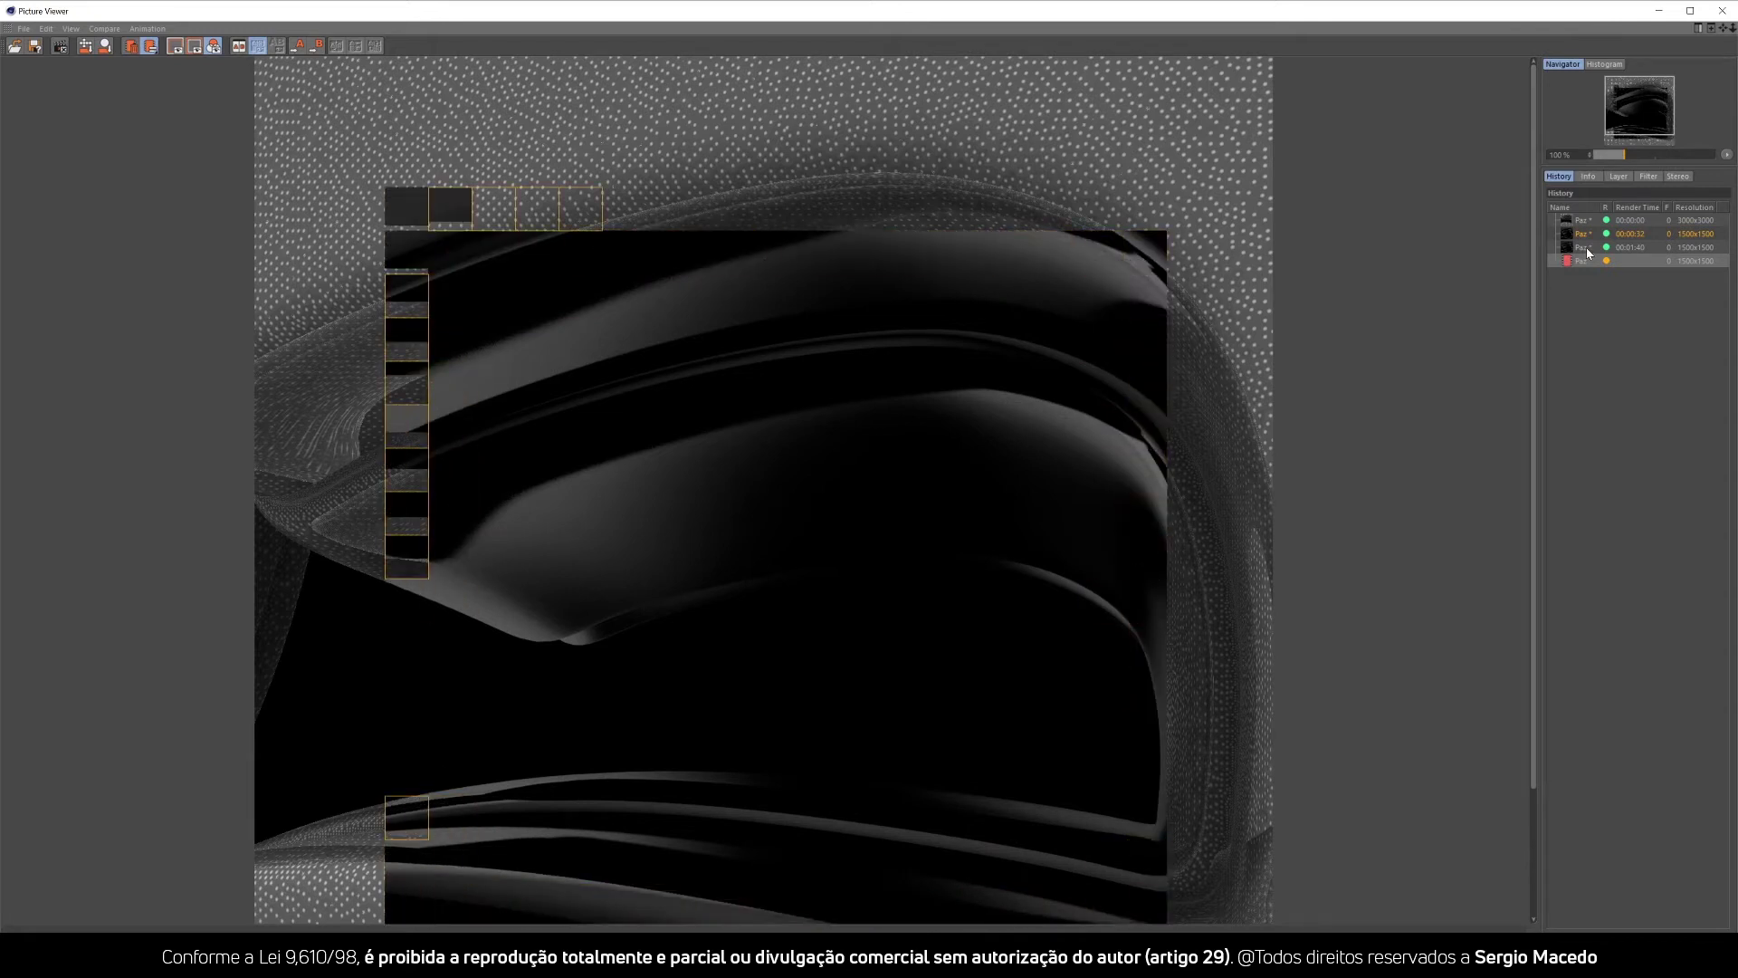
click(1586, 248)
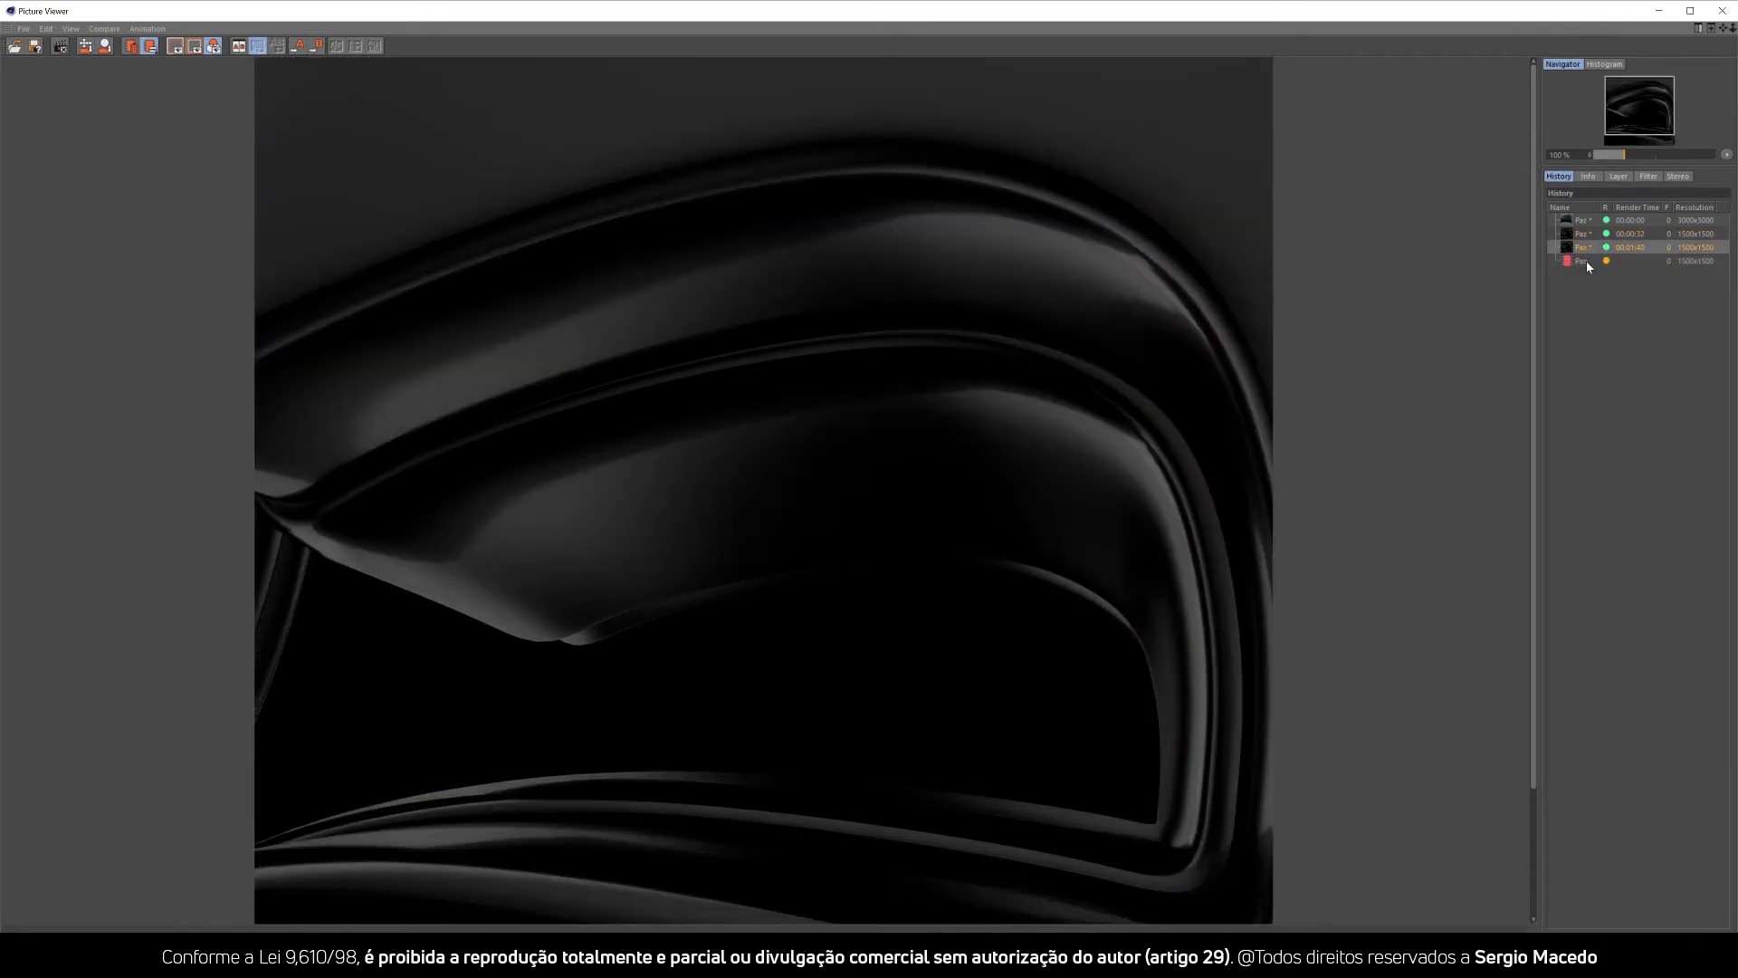
click(1584, 262)
click(1584, 249)
click(1582, 258)
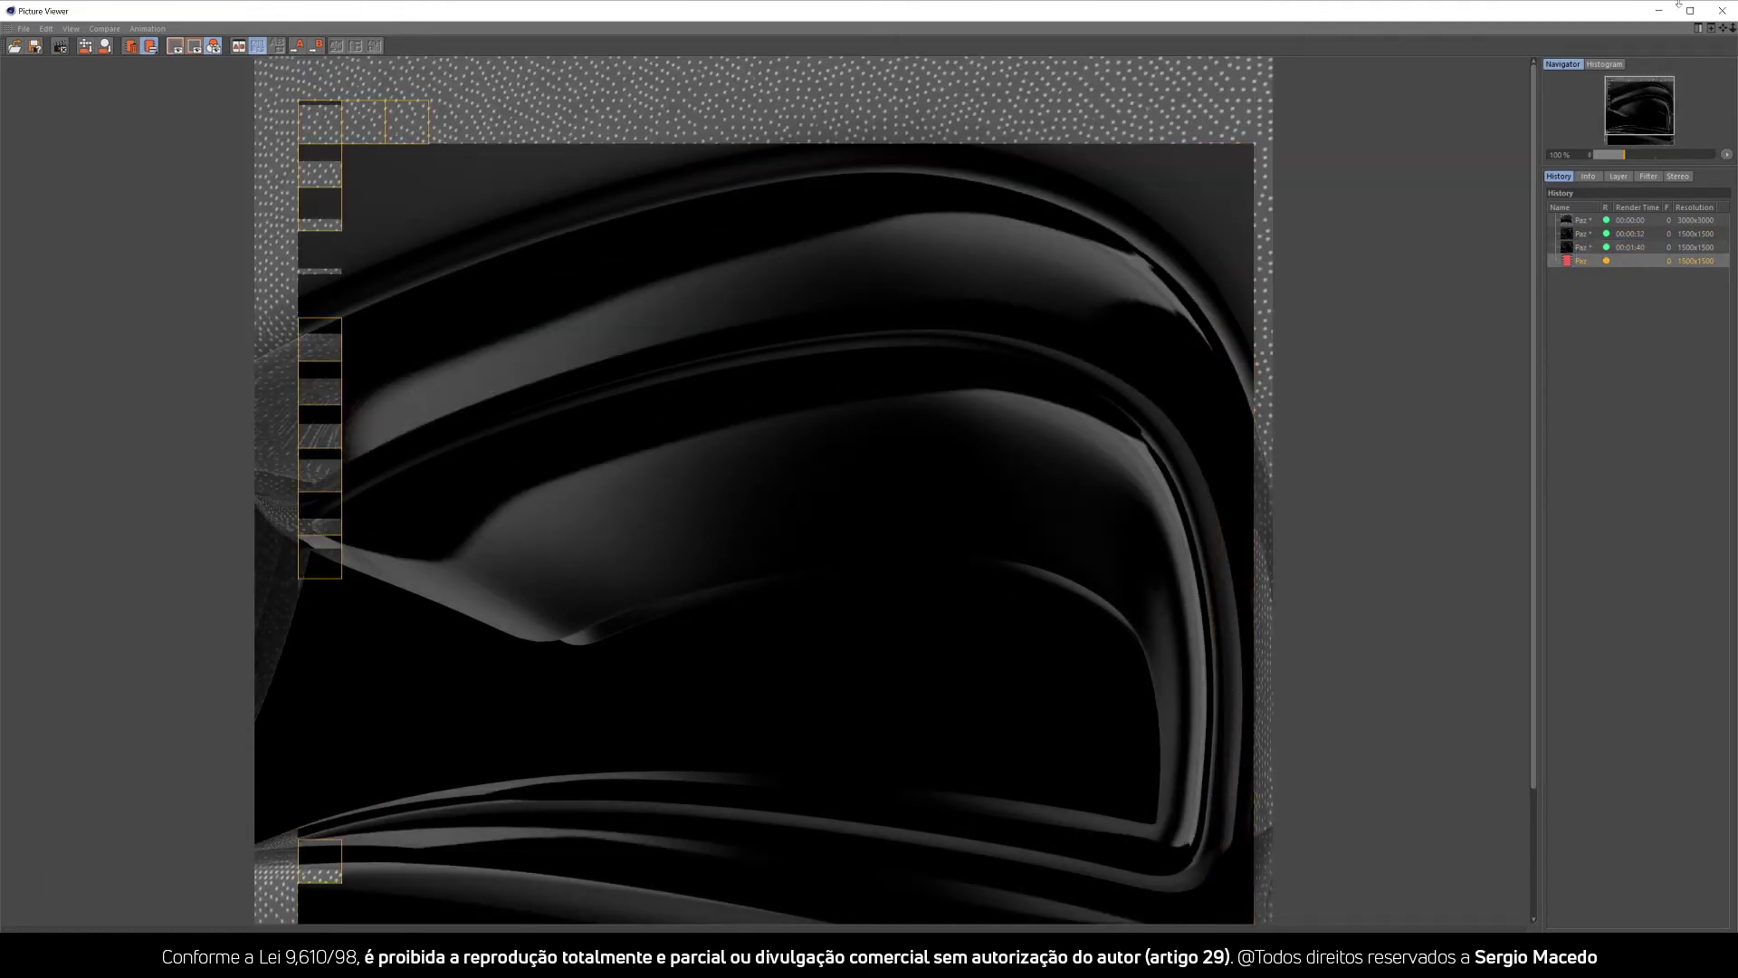
click(1584, 248)
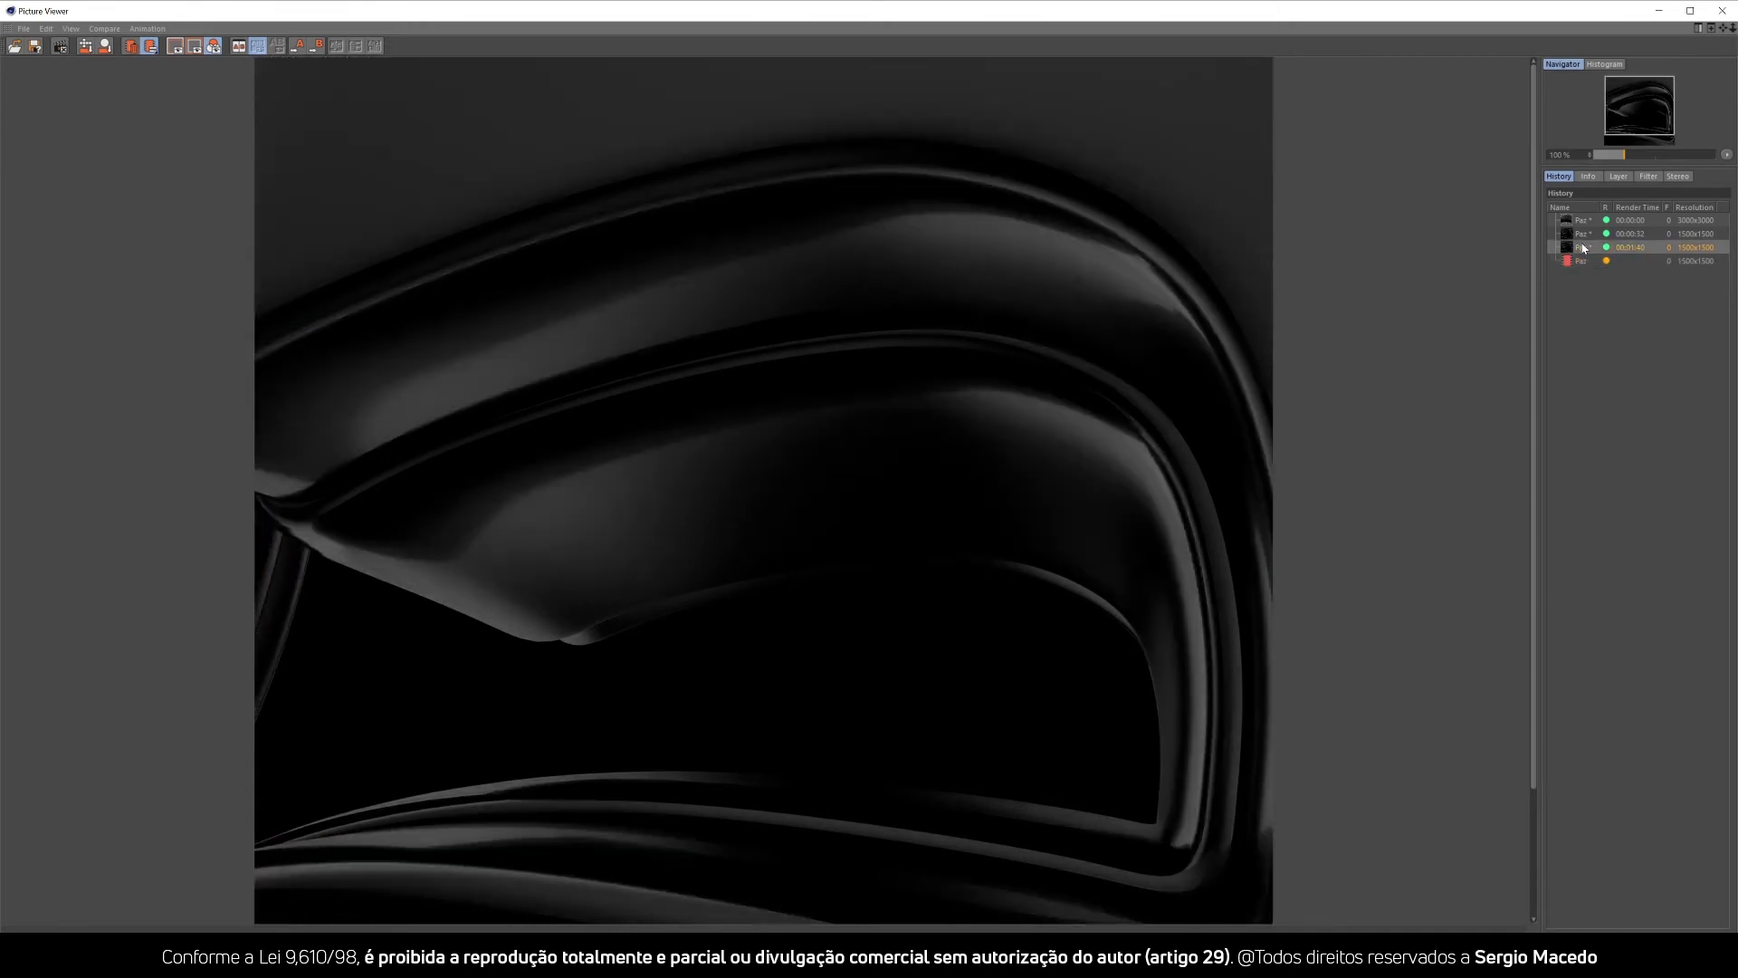
click(1660, 11)
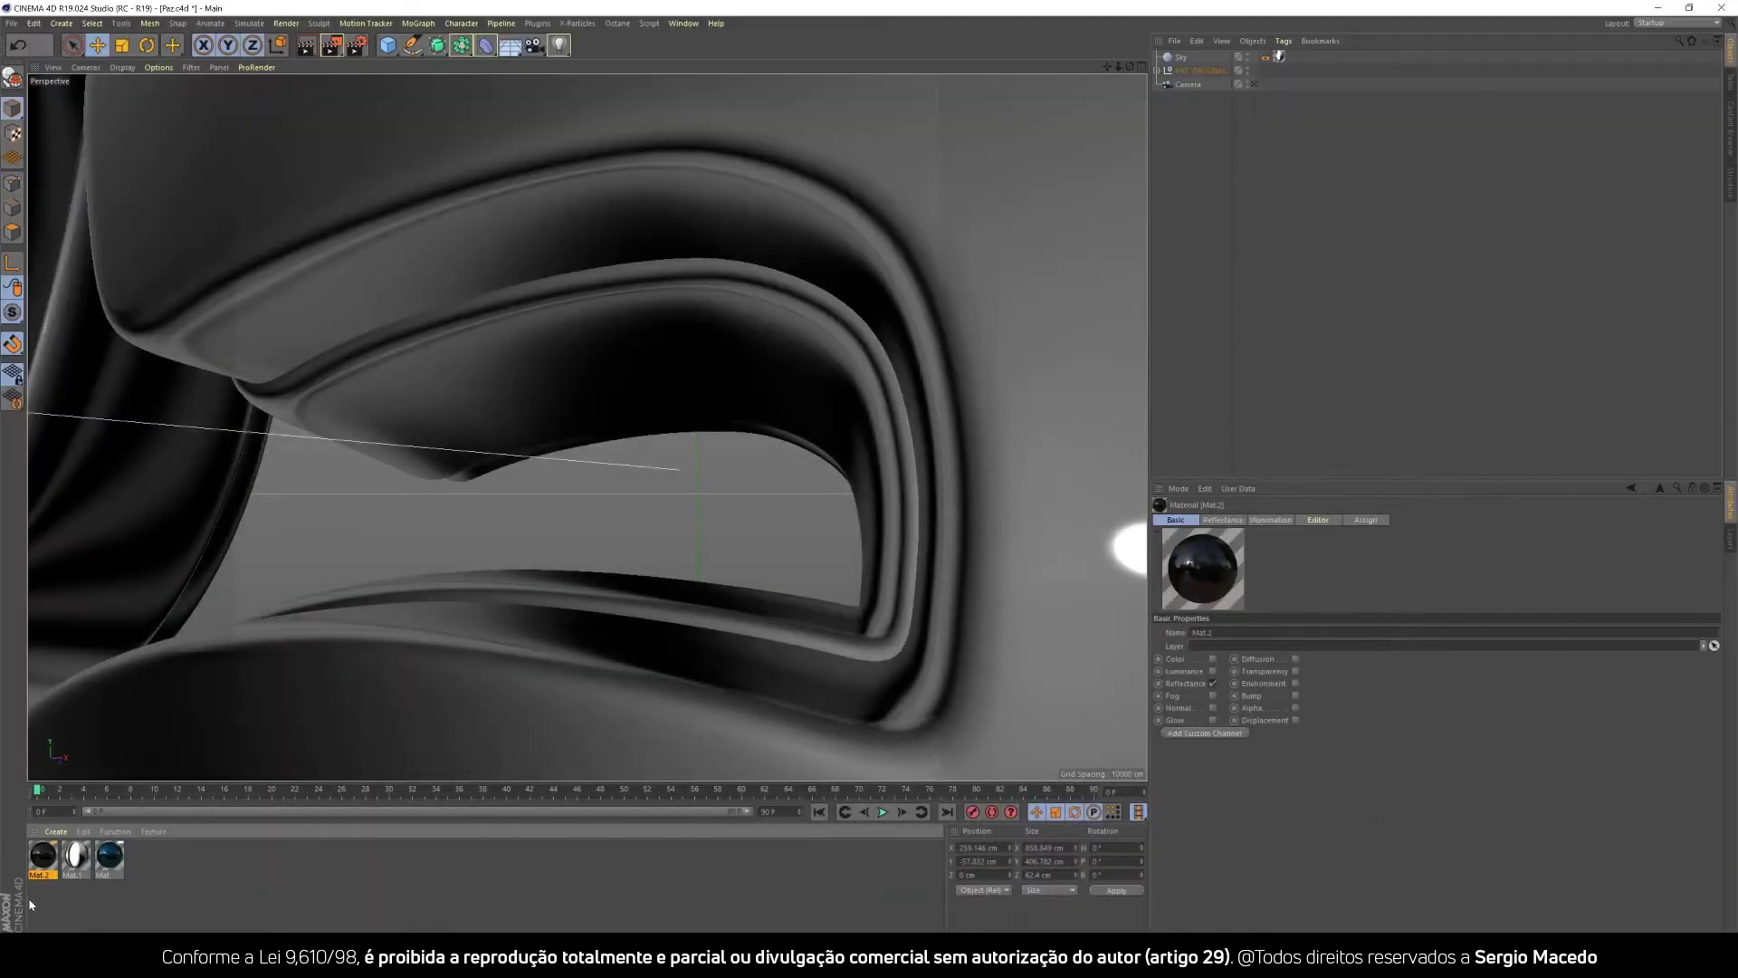
Reopen Mat.2 and undo the last roughness, sampling subdivisions and Layer 2 opacity changes.
double_click(42, 864)
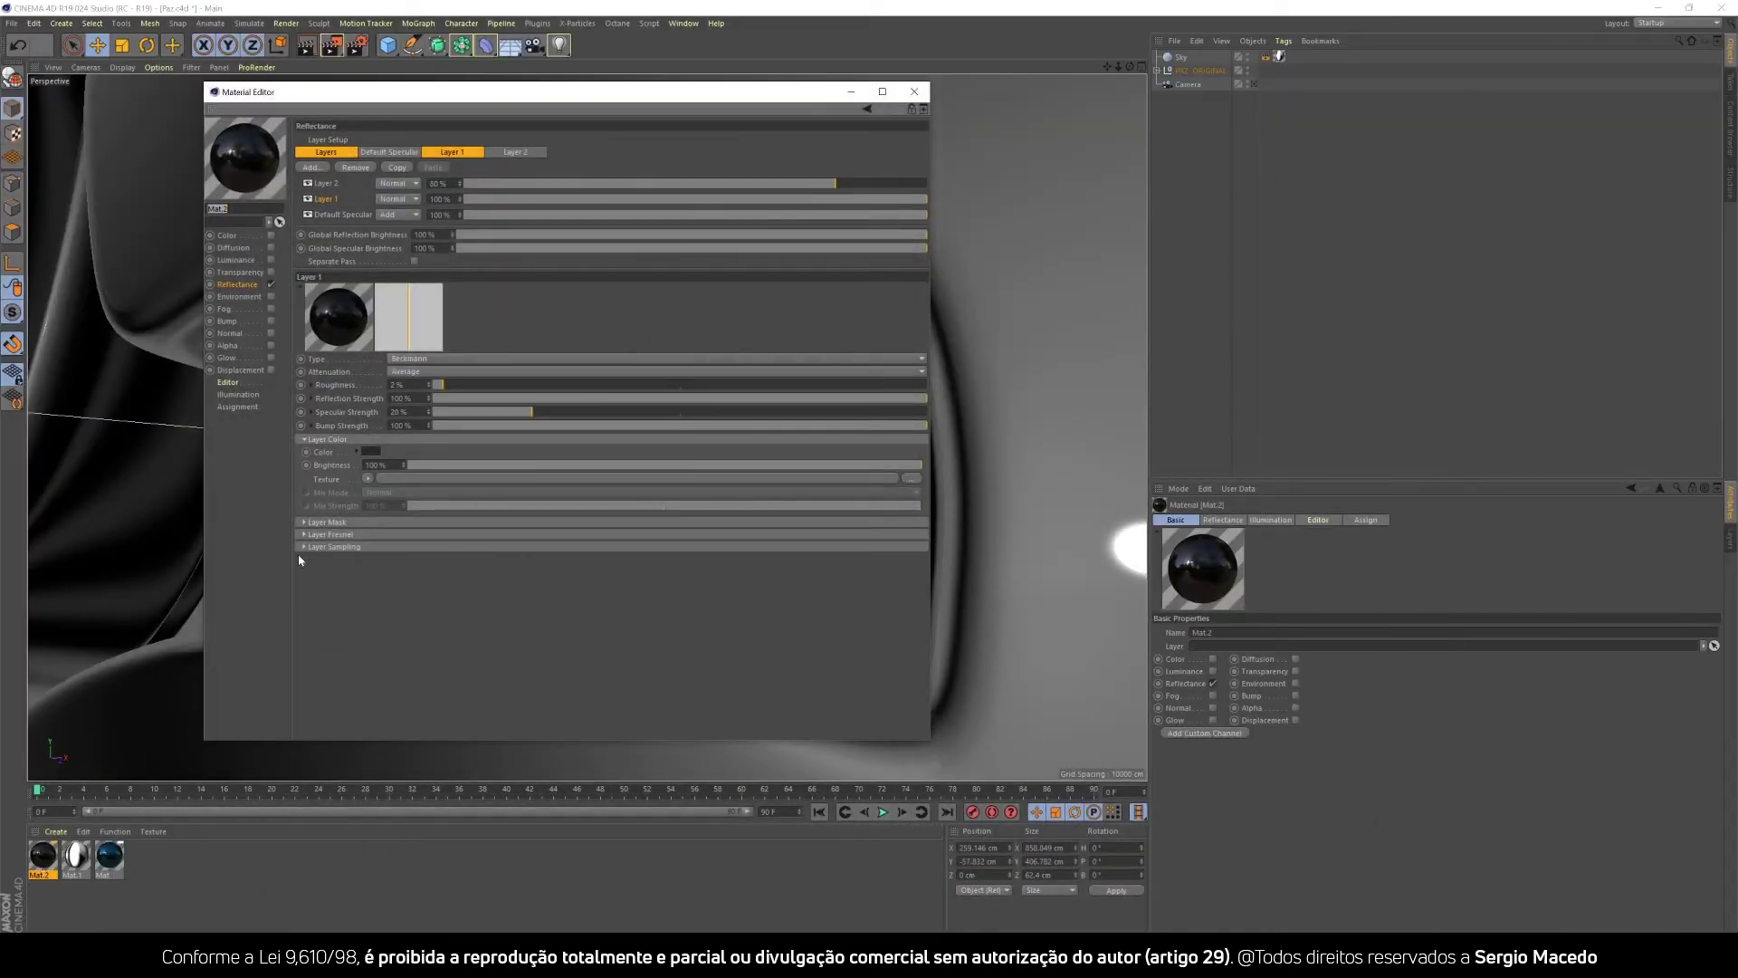
click(303, 548)
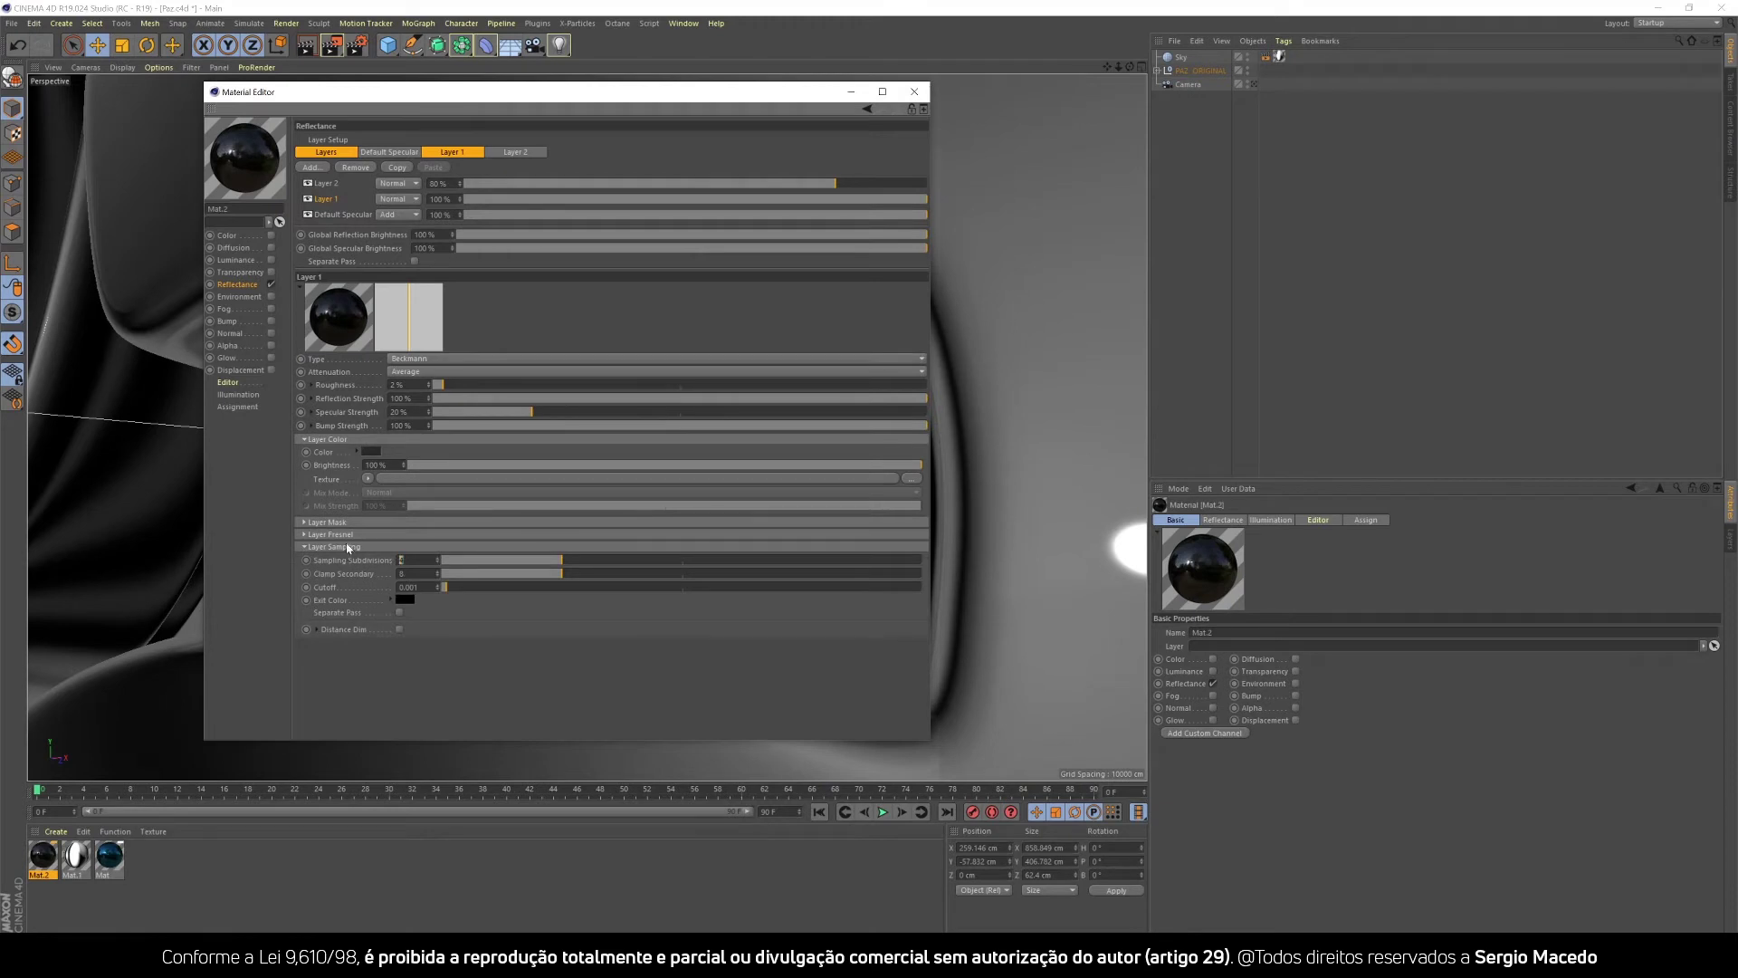
key(Return)
key(ctrl+z)
key(ctrl+z)
key(ctrl+z)
key(ctrl+z)
key(ctrl+z)
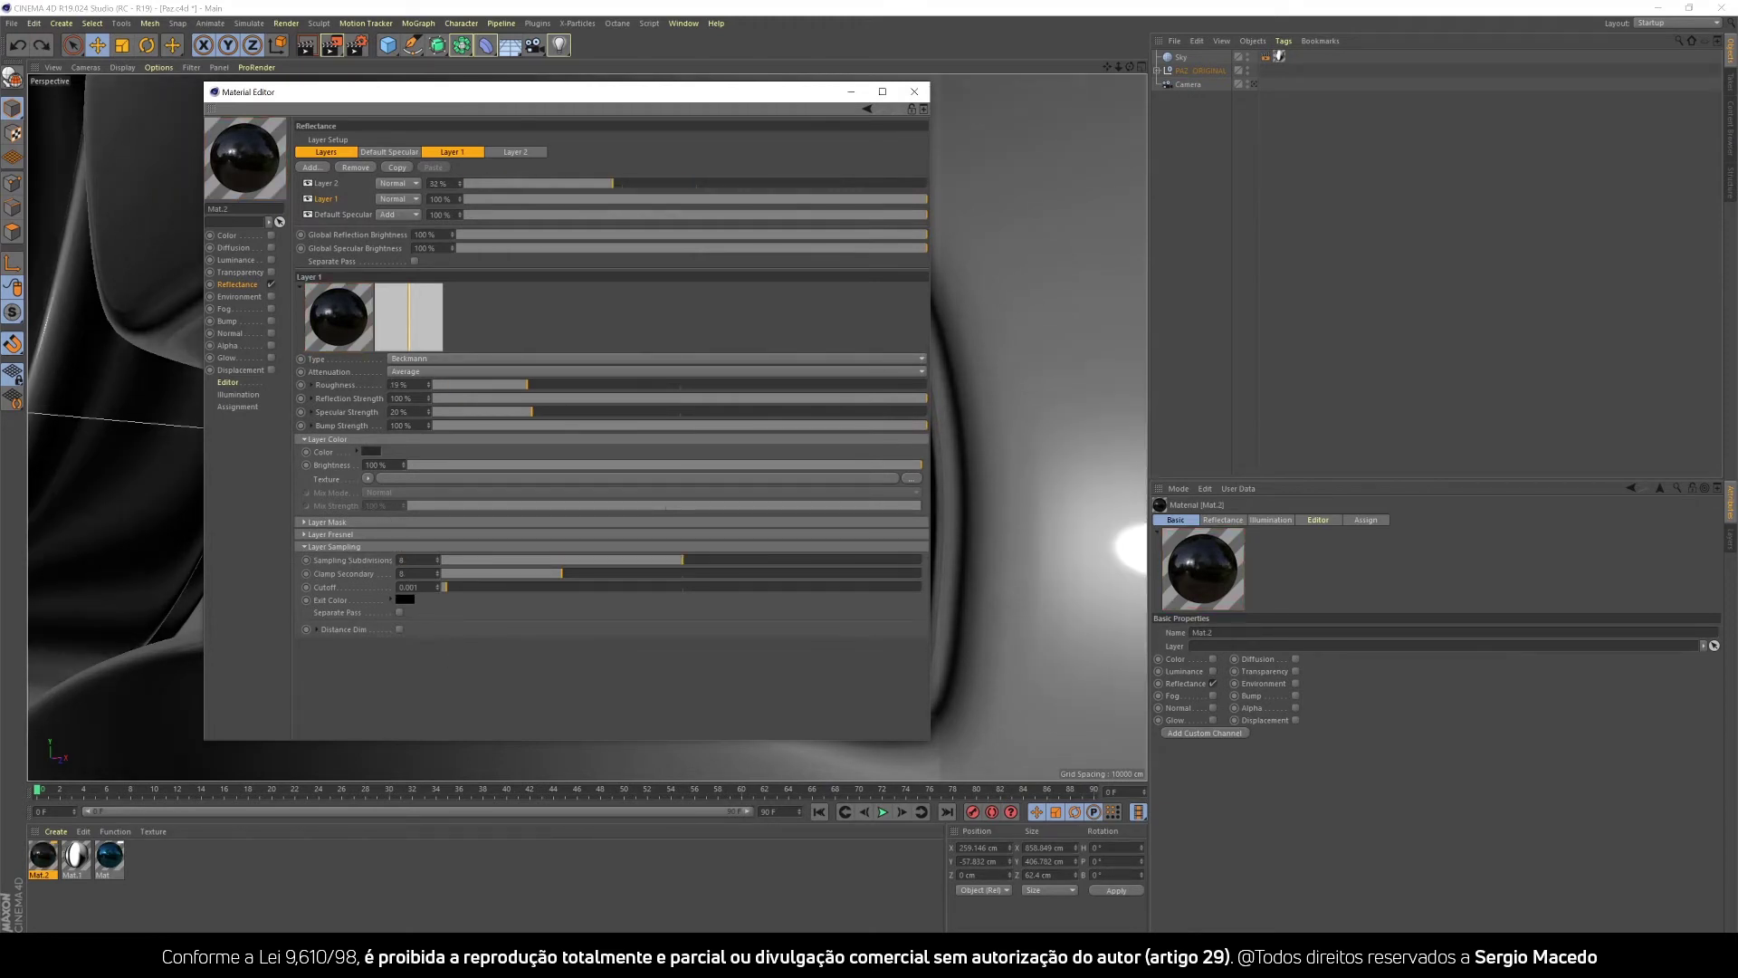
Set Mat.2's Layer 1 roughness to 22% and add a third Beckmann reflection layer with a very dark color.
drag(518, 387, 539, 387)
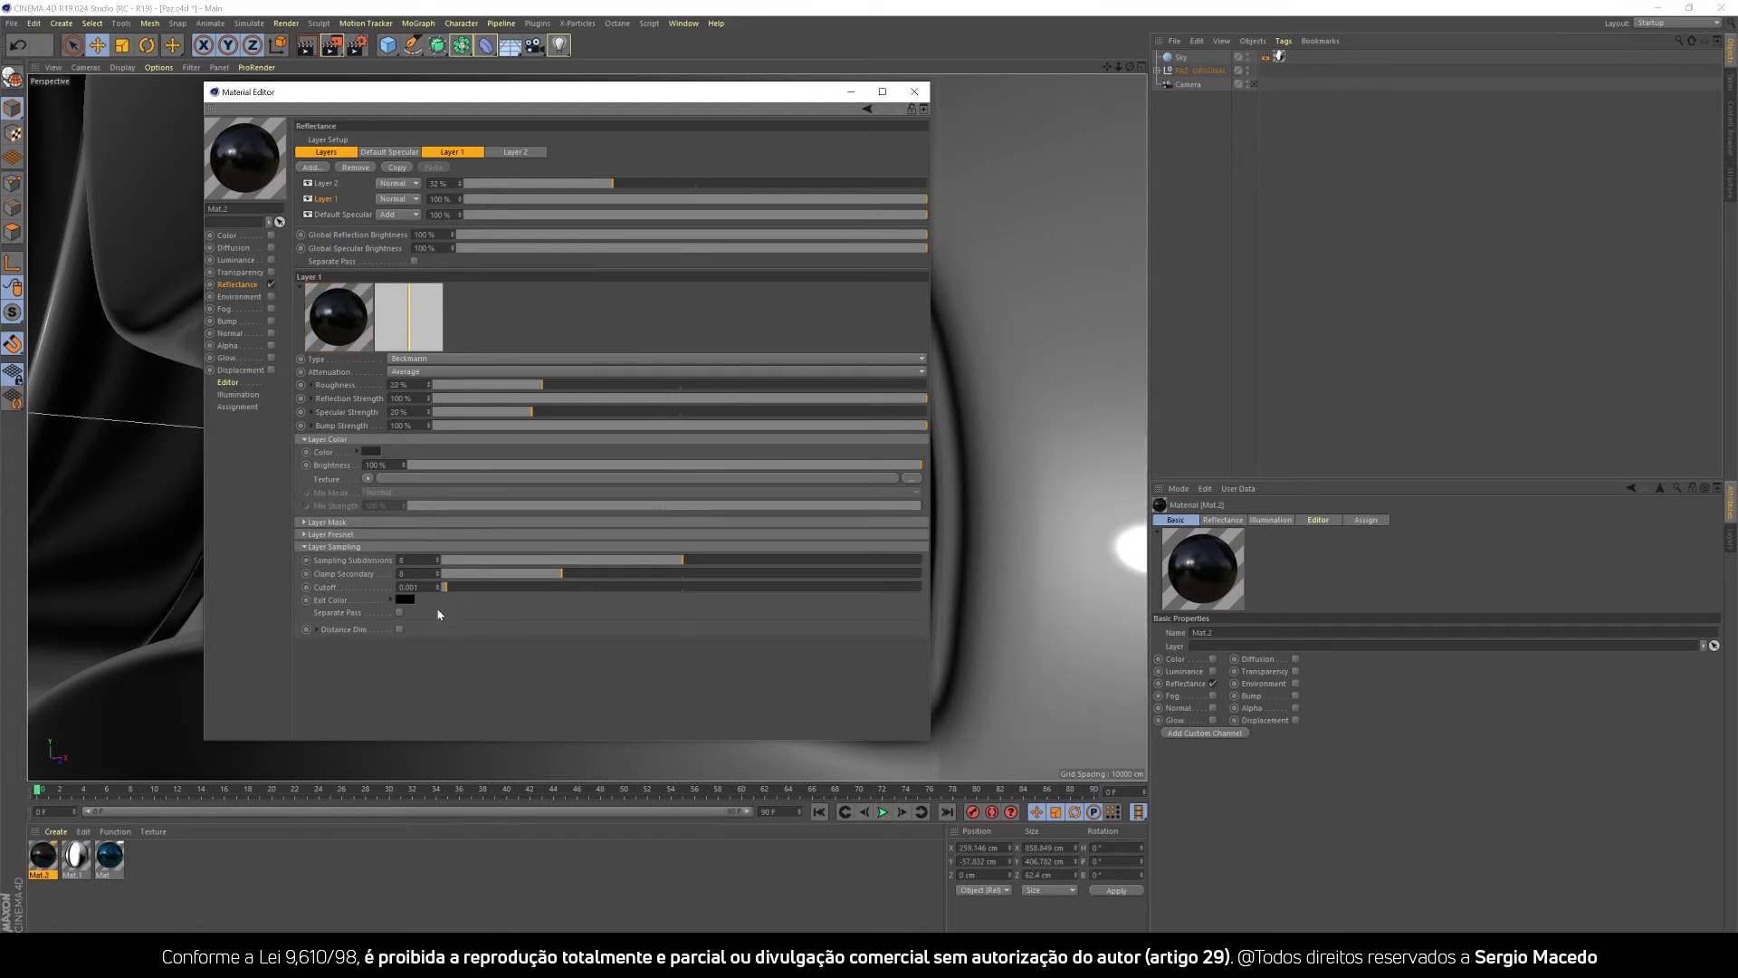
click(318, 170)
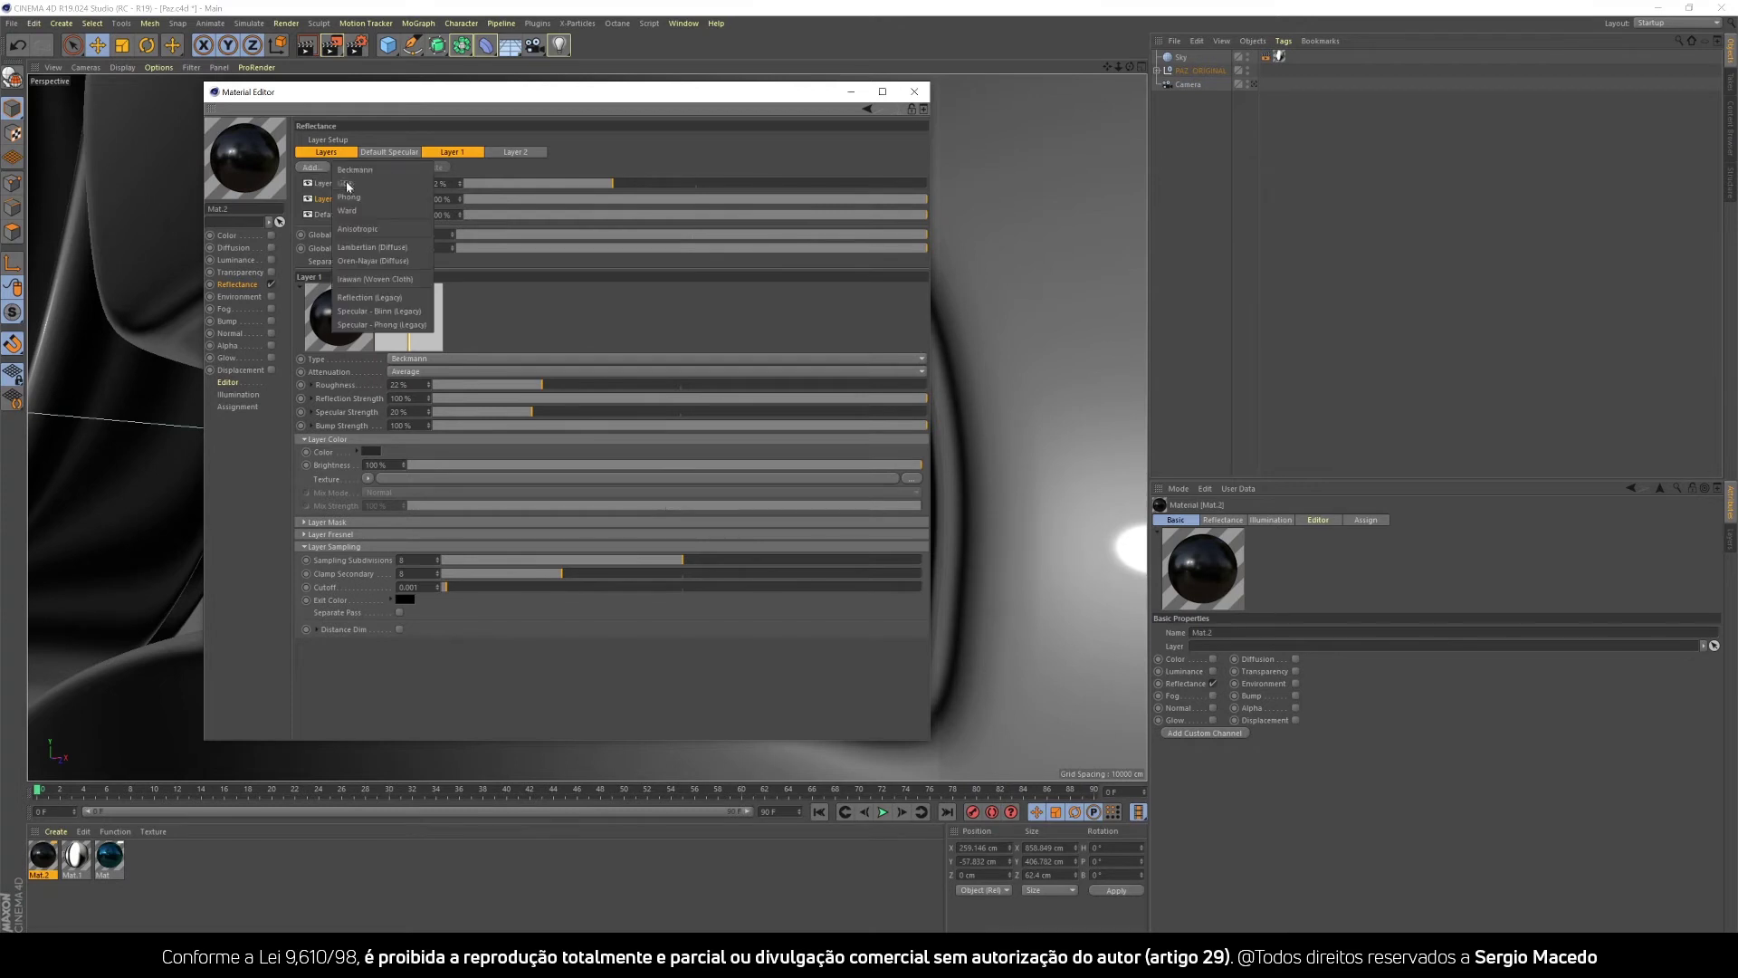
click(362, 181)
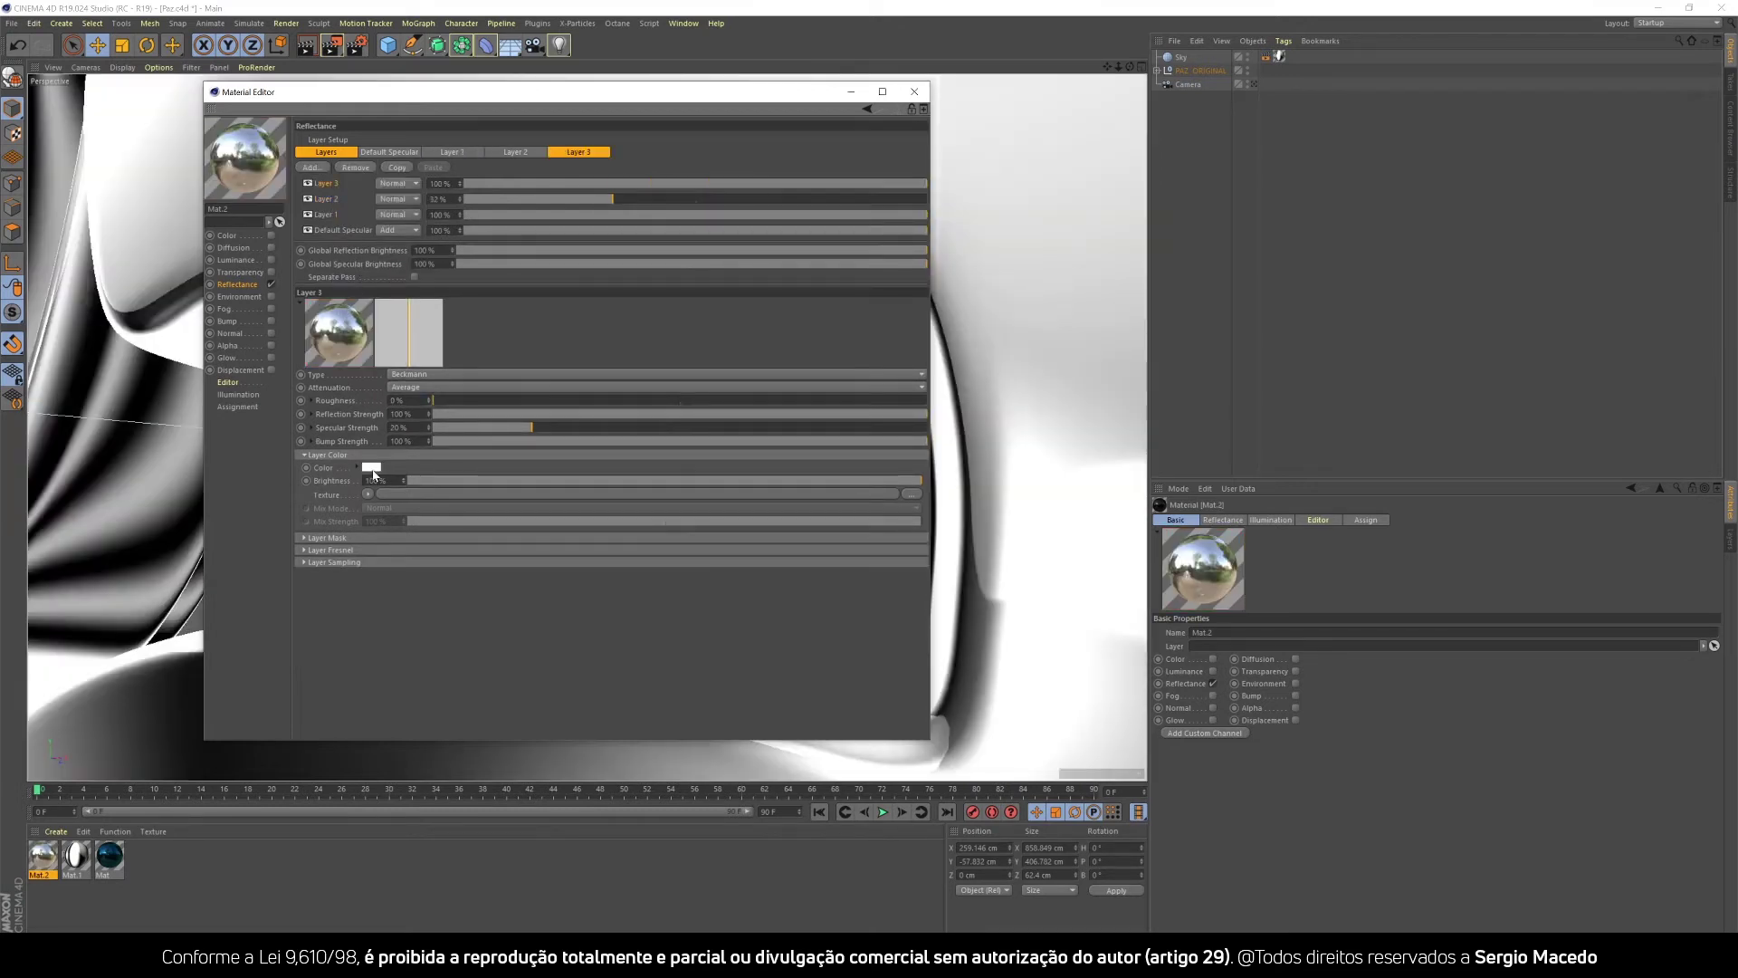
click(371, 468)
drag(444, 500, 319, 496)
click(347, 517)
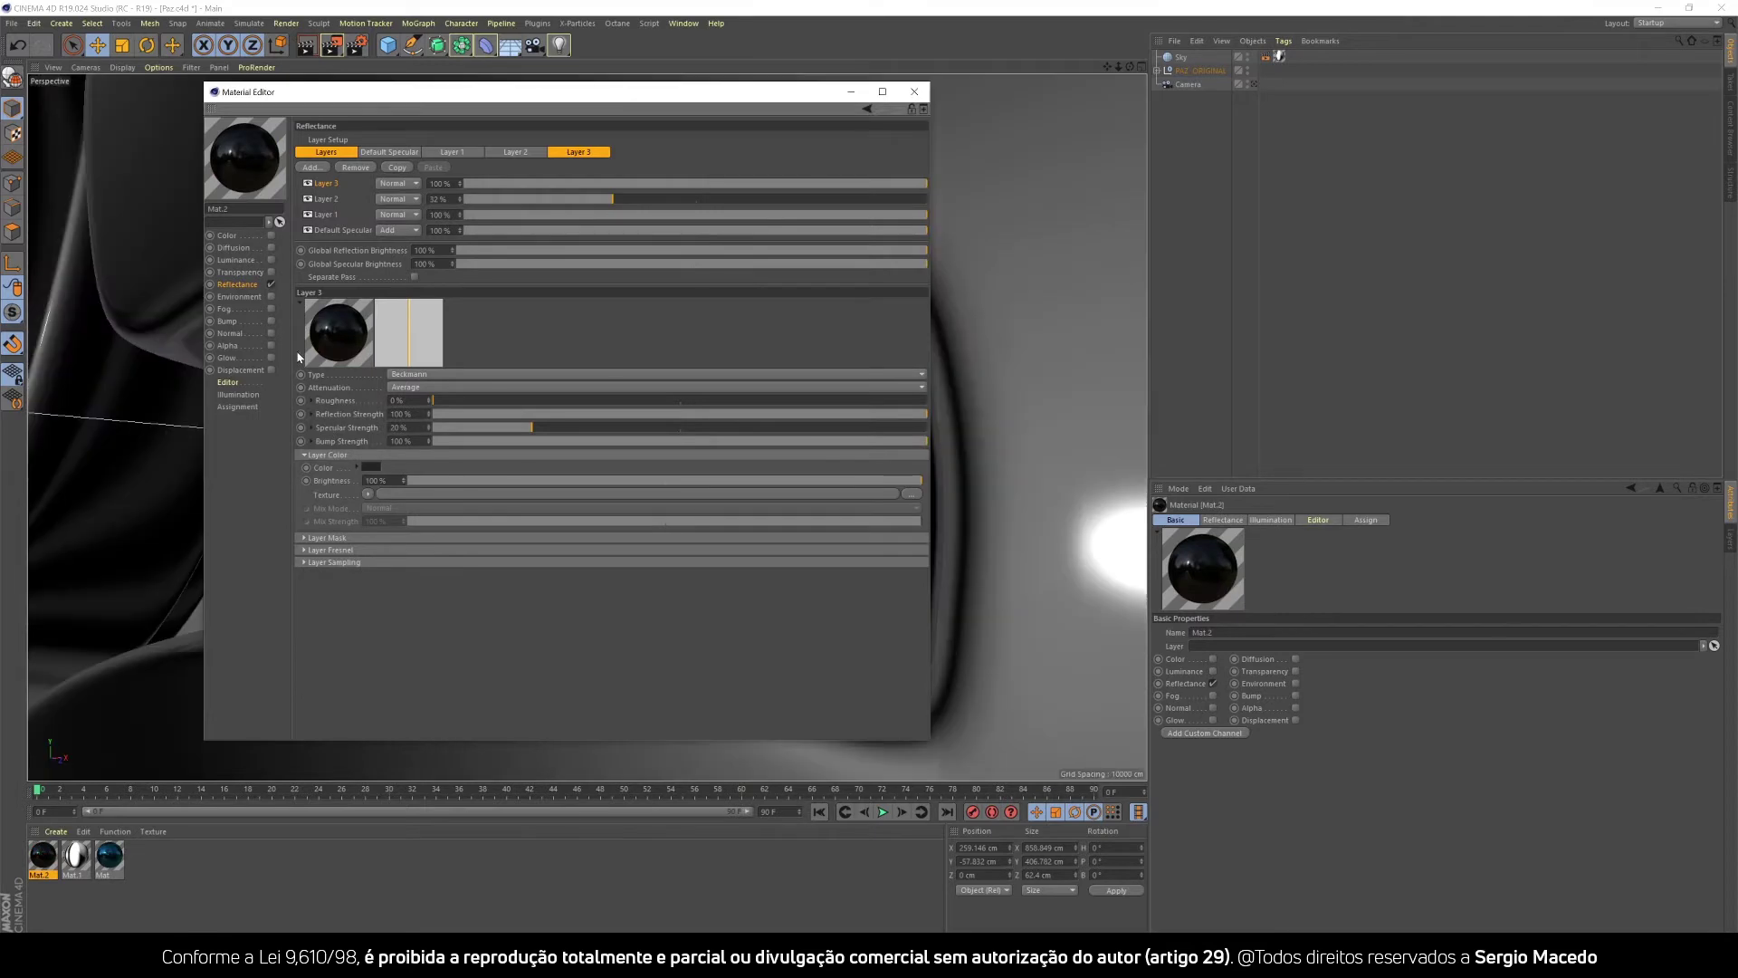
click(914, 93)
Render the close-up with the third reflection layer in the Picture Viewer and inspect the reflections at up to 125% zoom.
click(331, 45)
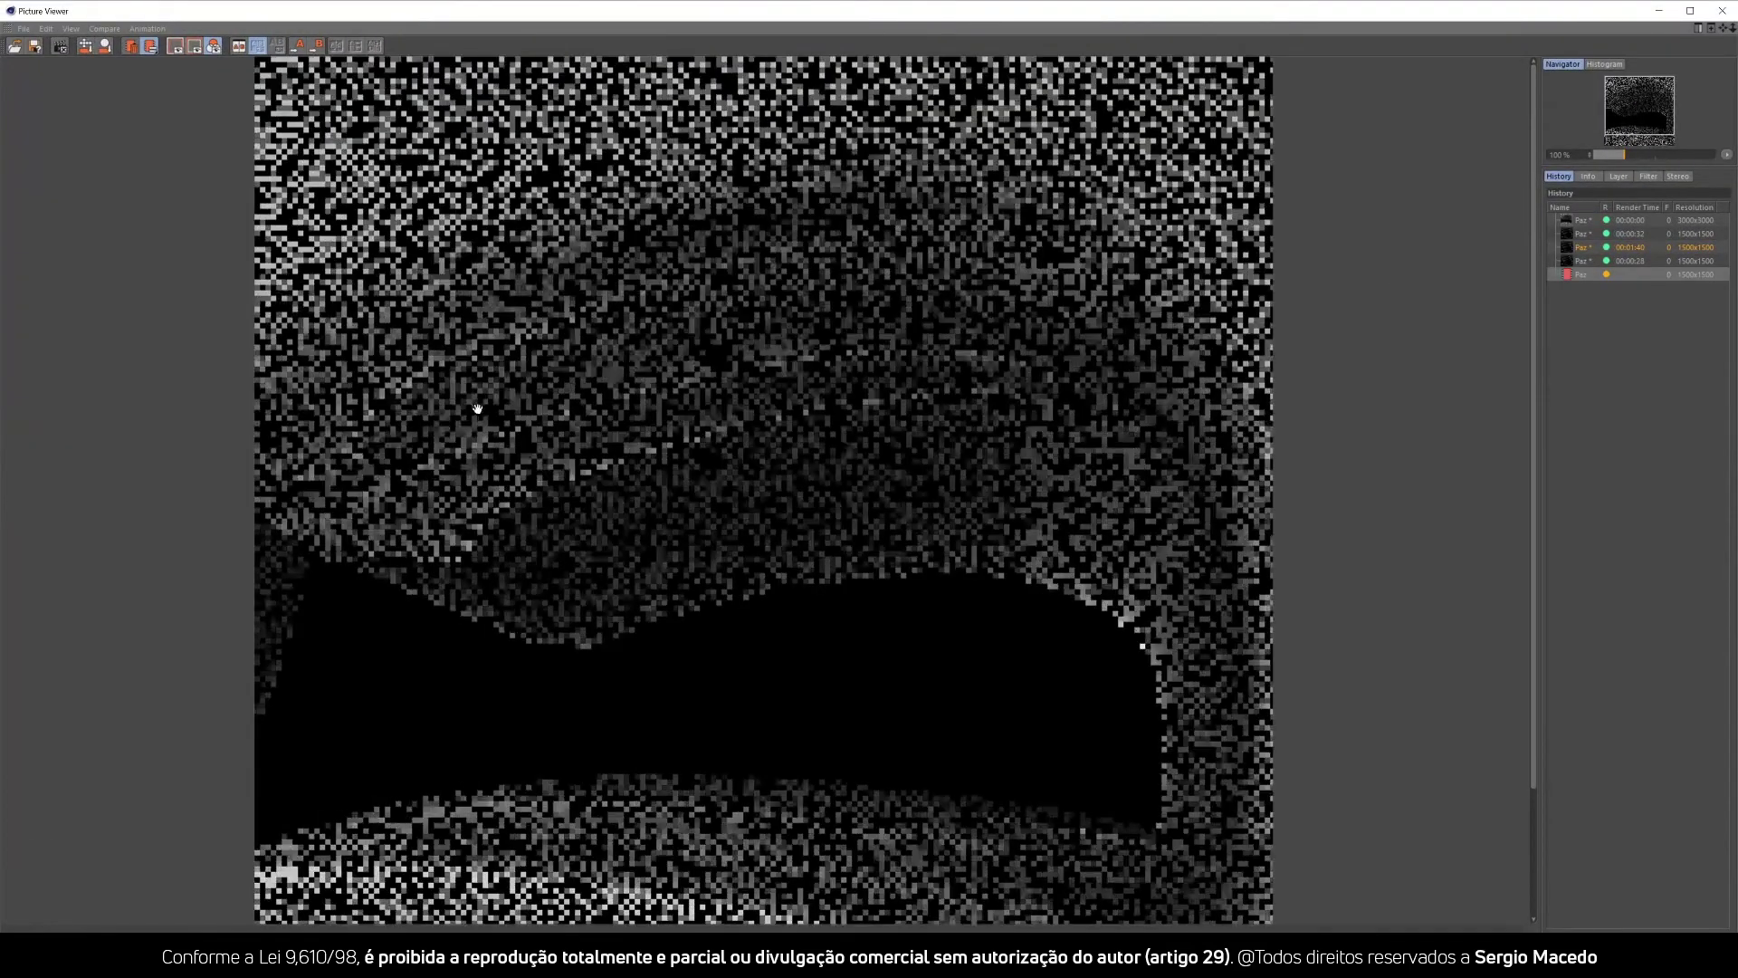
scroll(490, 425, down, 1)
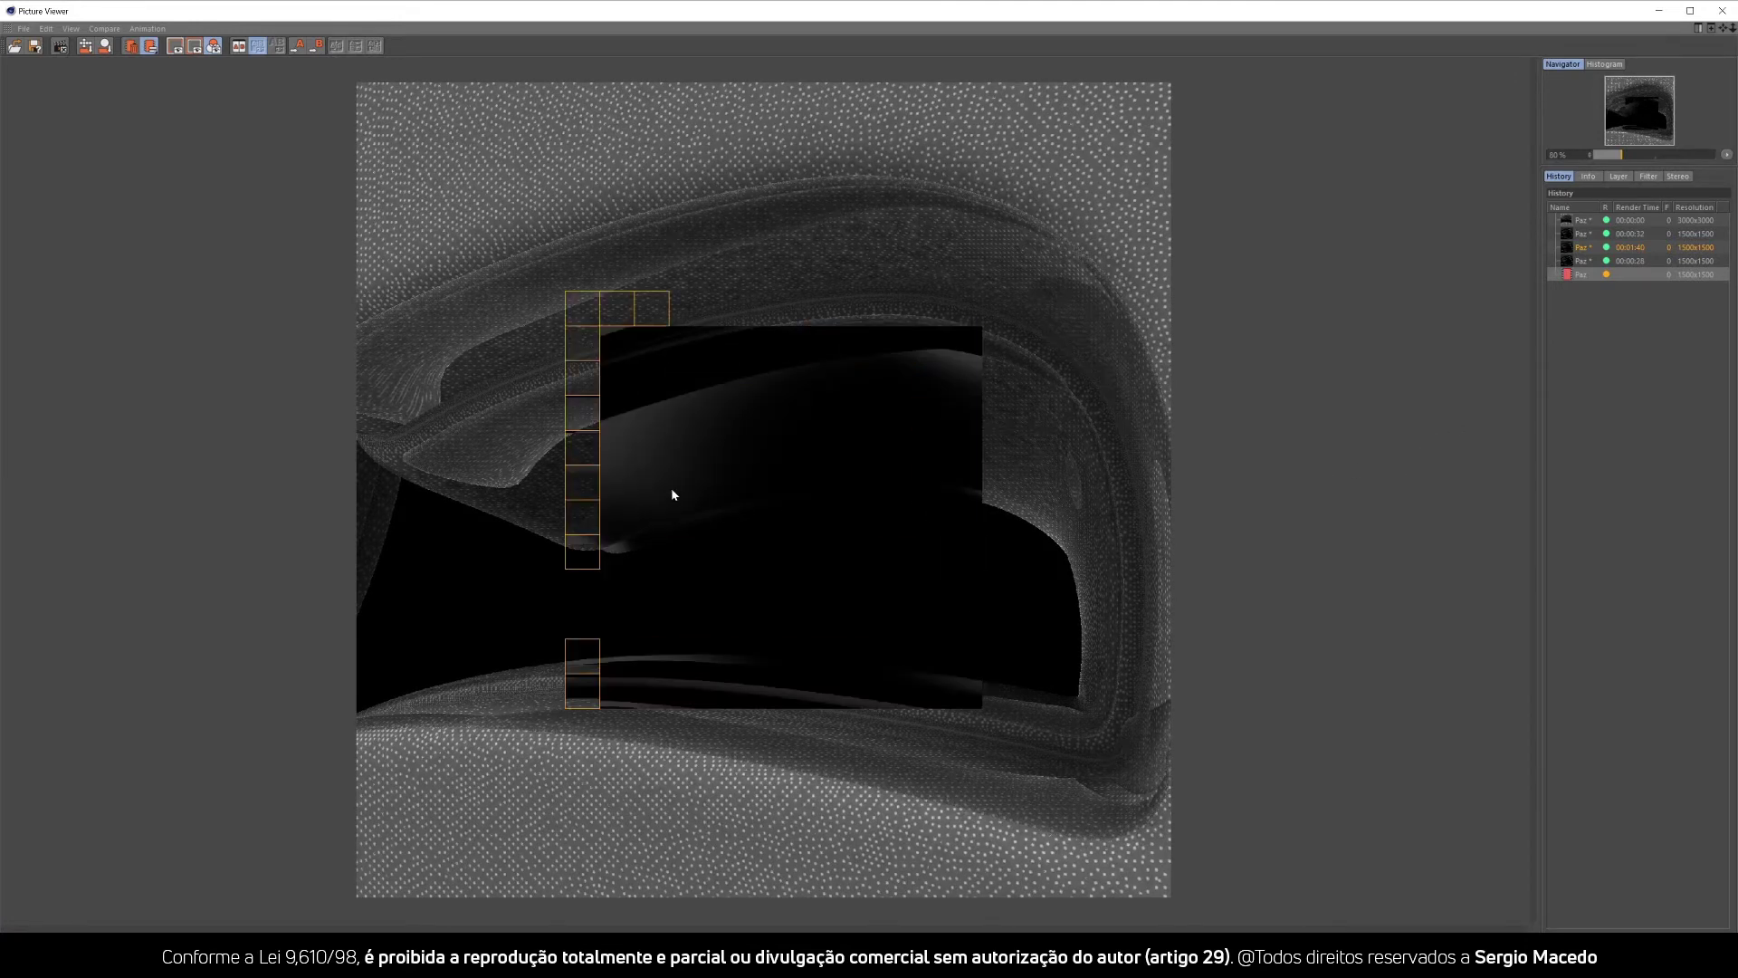
scroll(707, 523, up, 2)
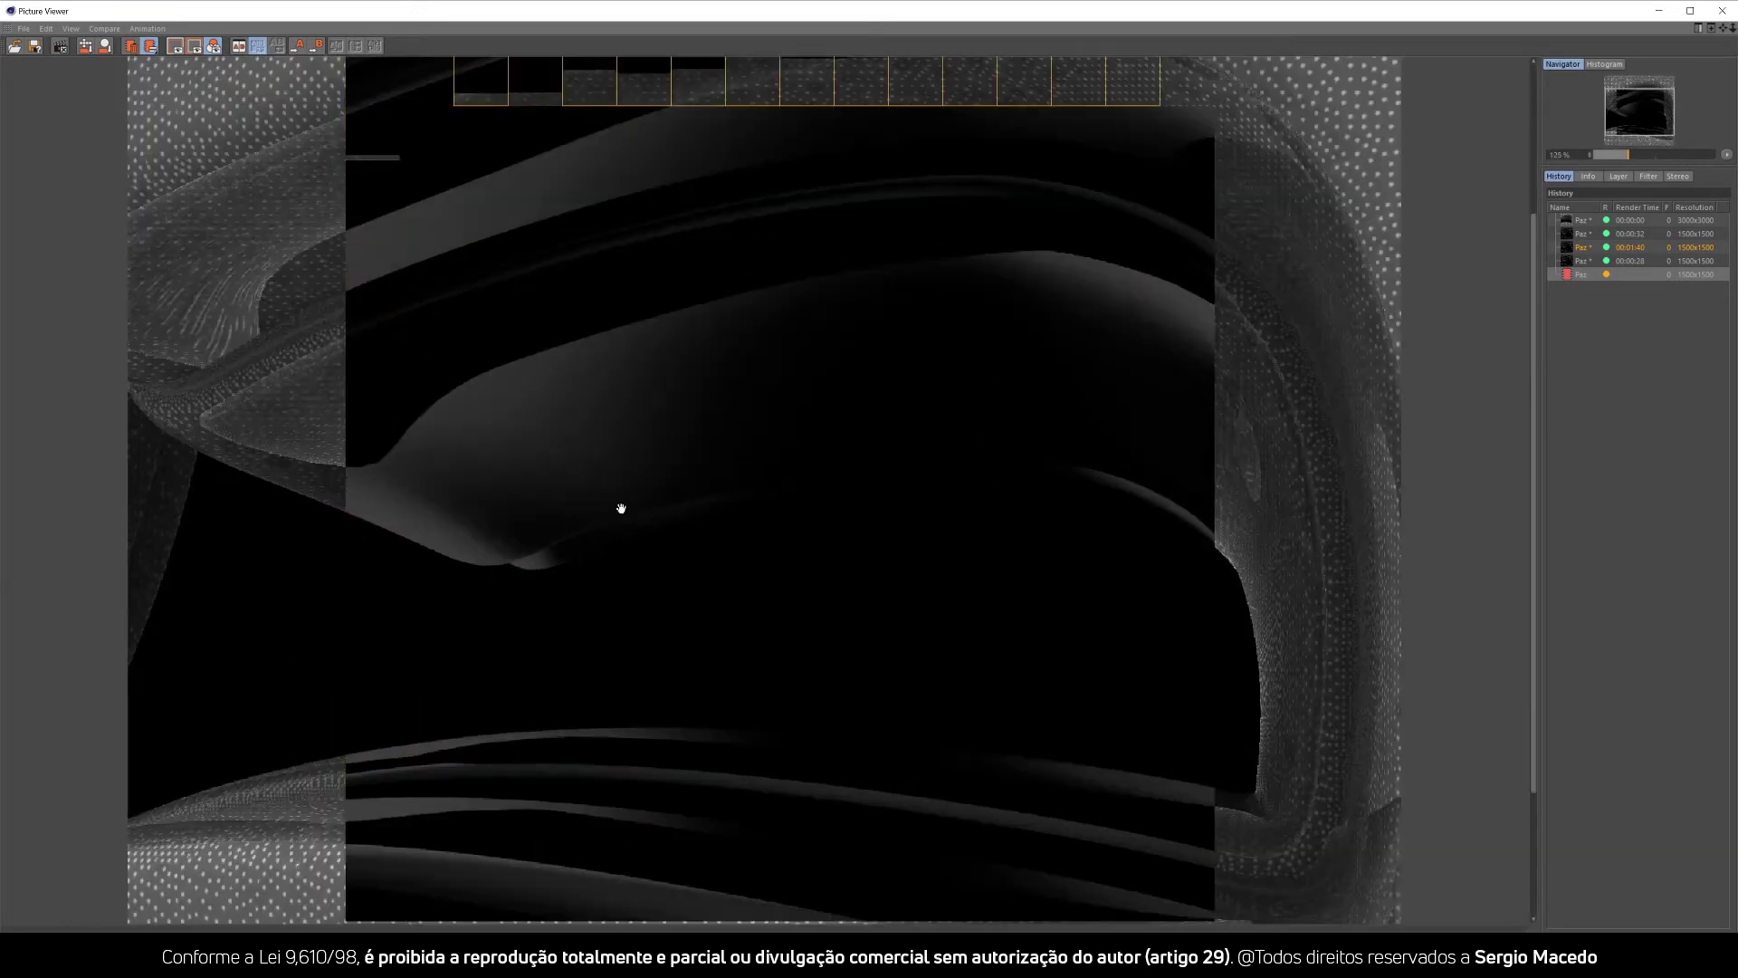
scroll(451, 450, down, 1)
scroll(518, 543, up, 1)
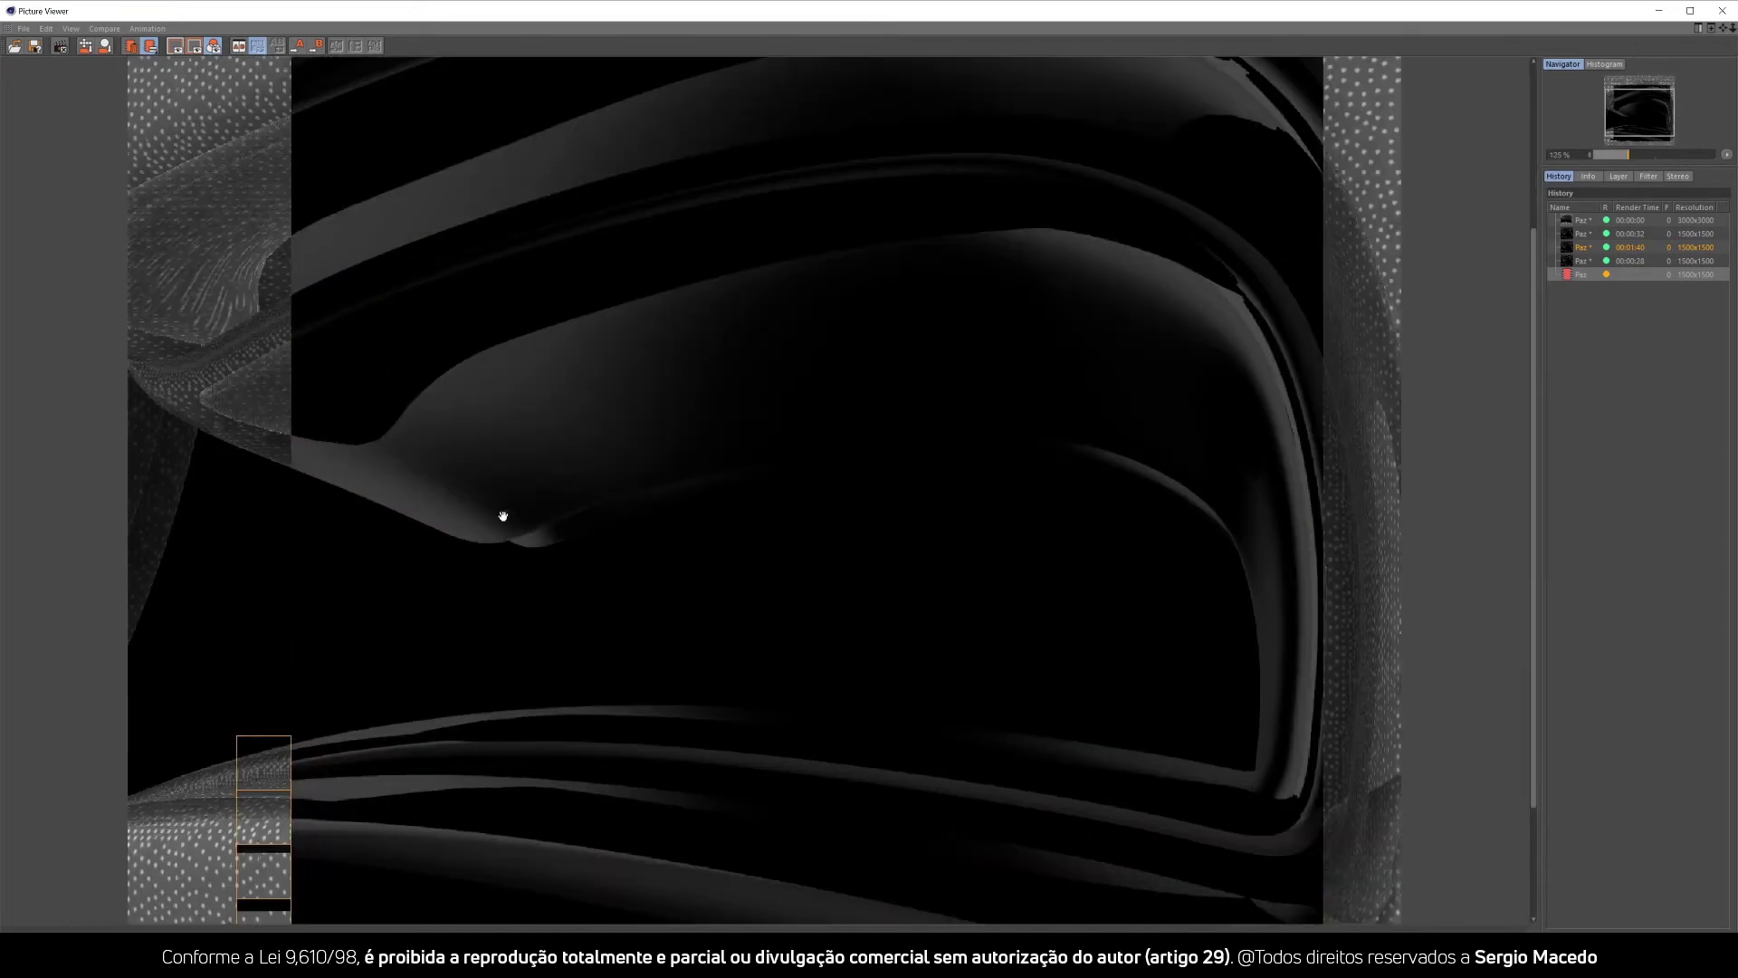
Inspect the three-layer close-up render and compare it with the earlier renders in the Picture Viewer history.
scroll(372, 436, up, 1)
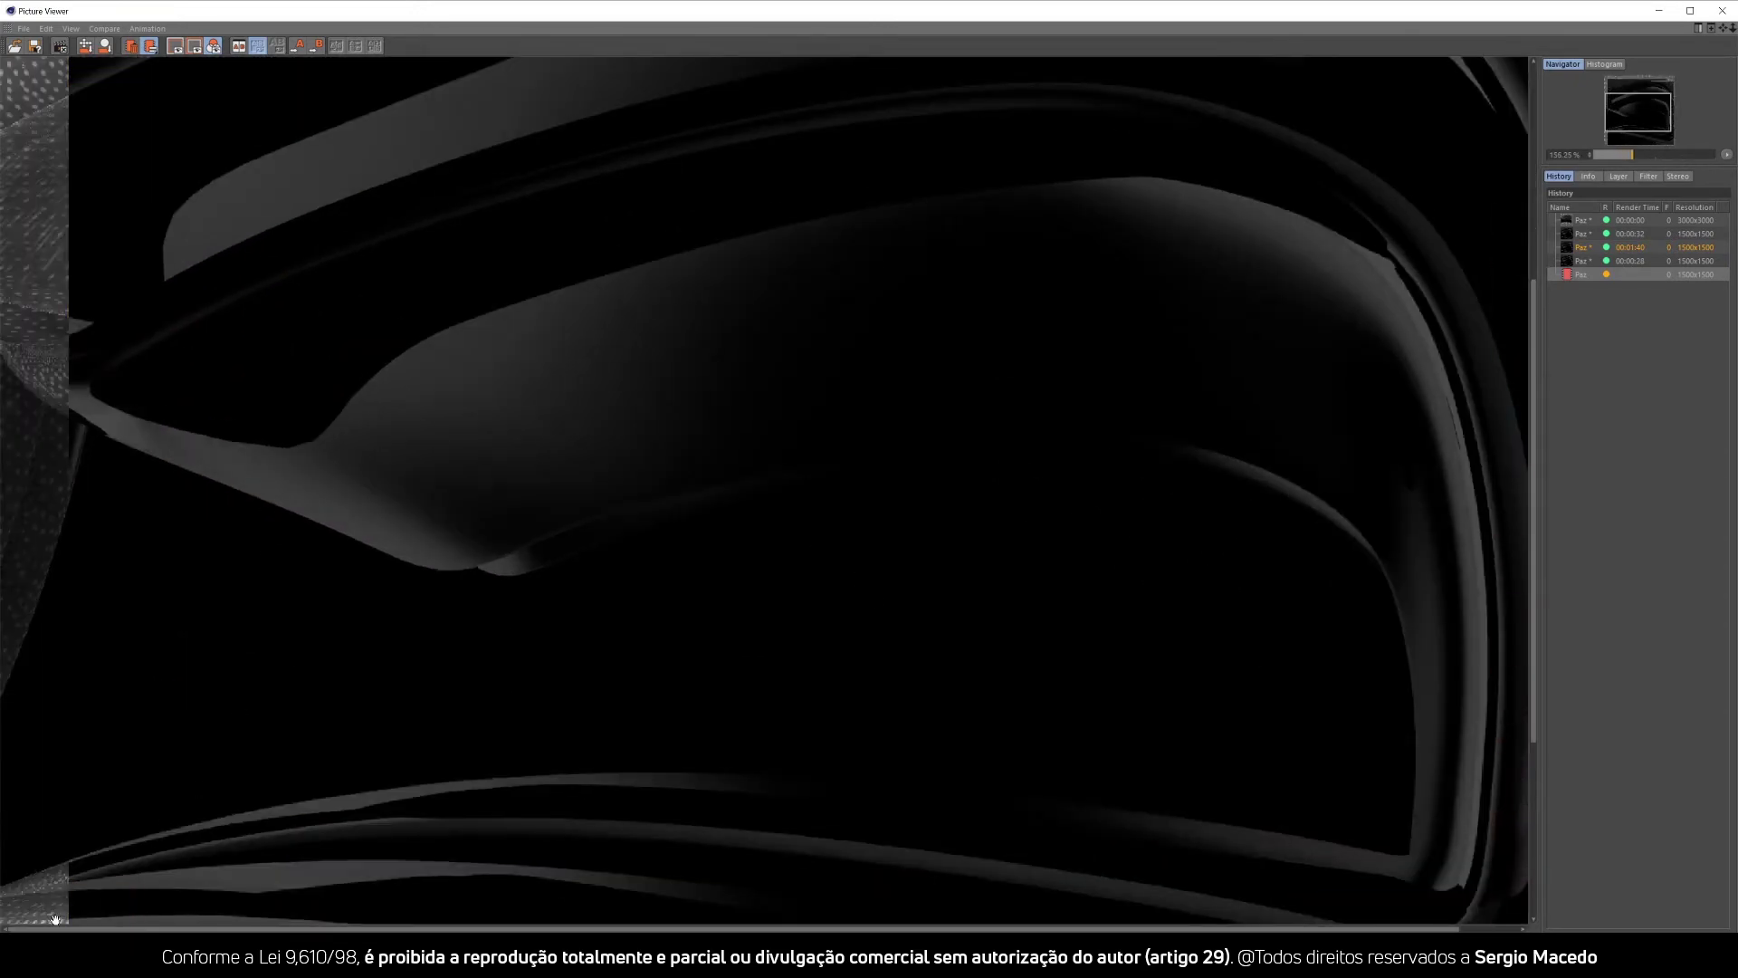
scroll(966, 441, down, 2)
click(1587, 248)
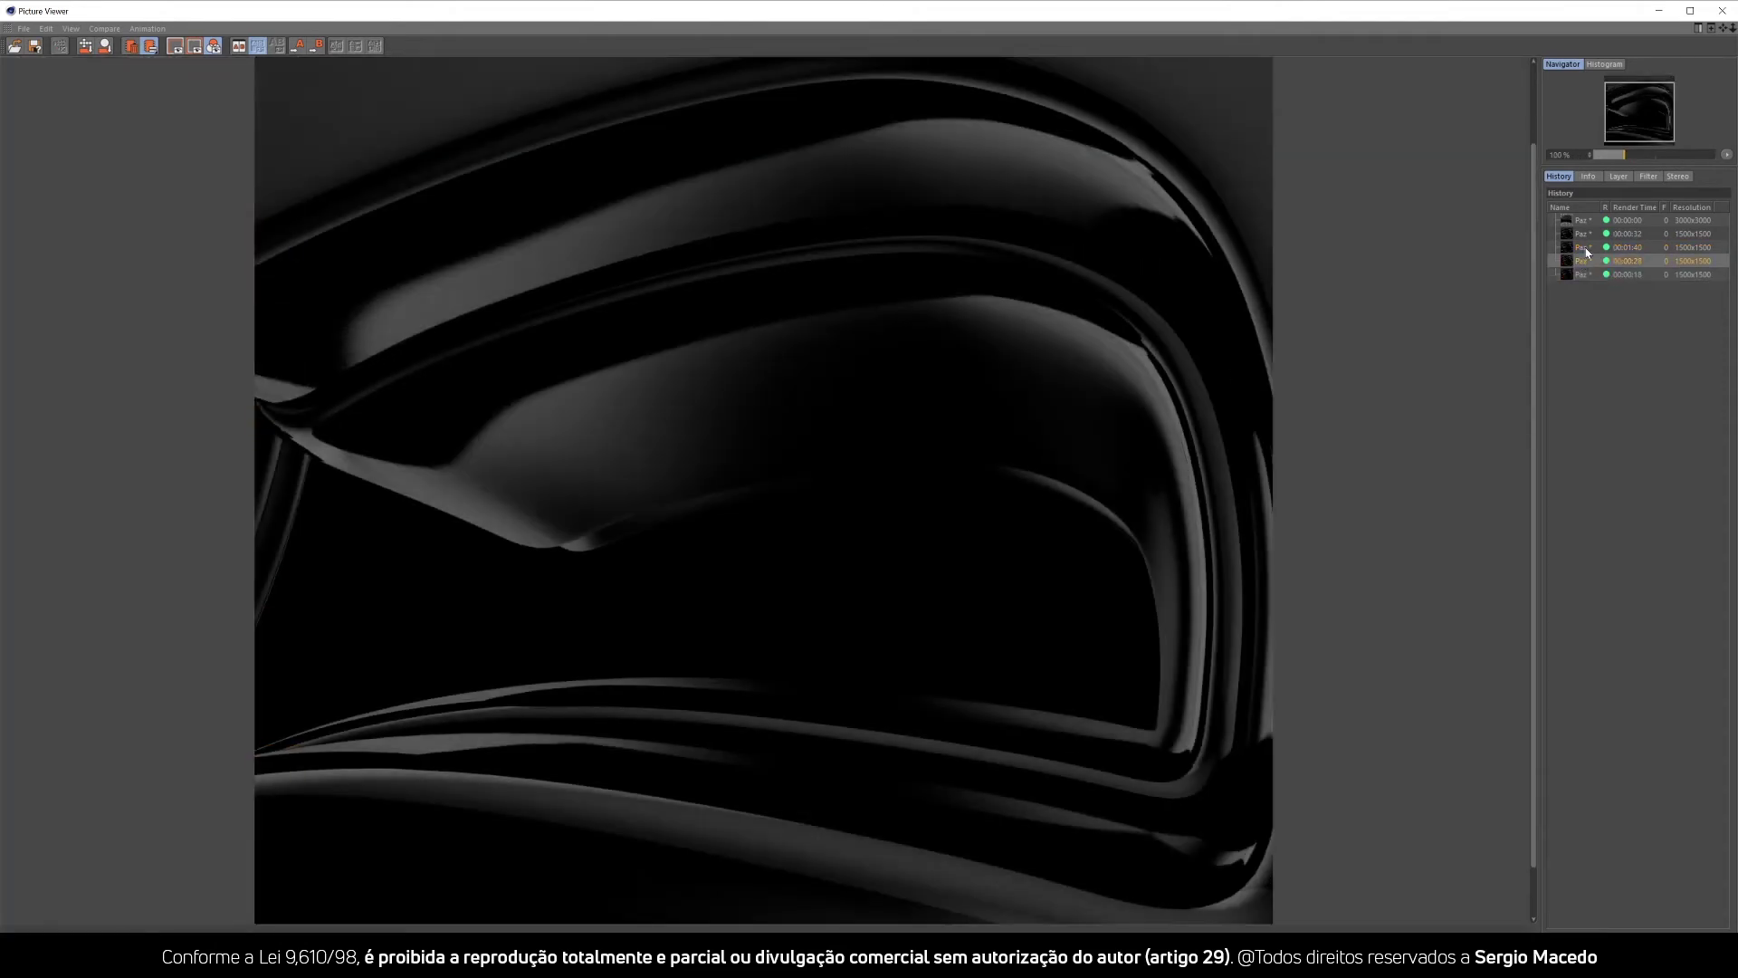
click(1584, 234)
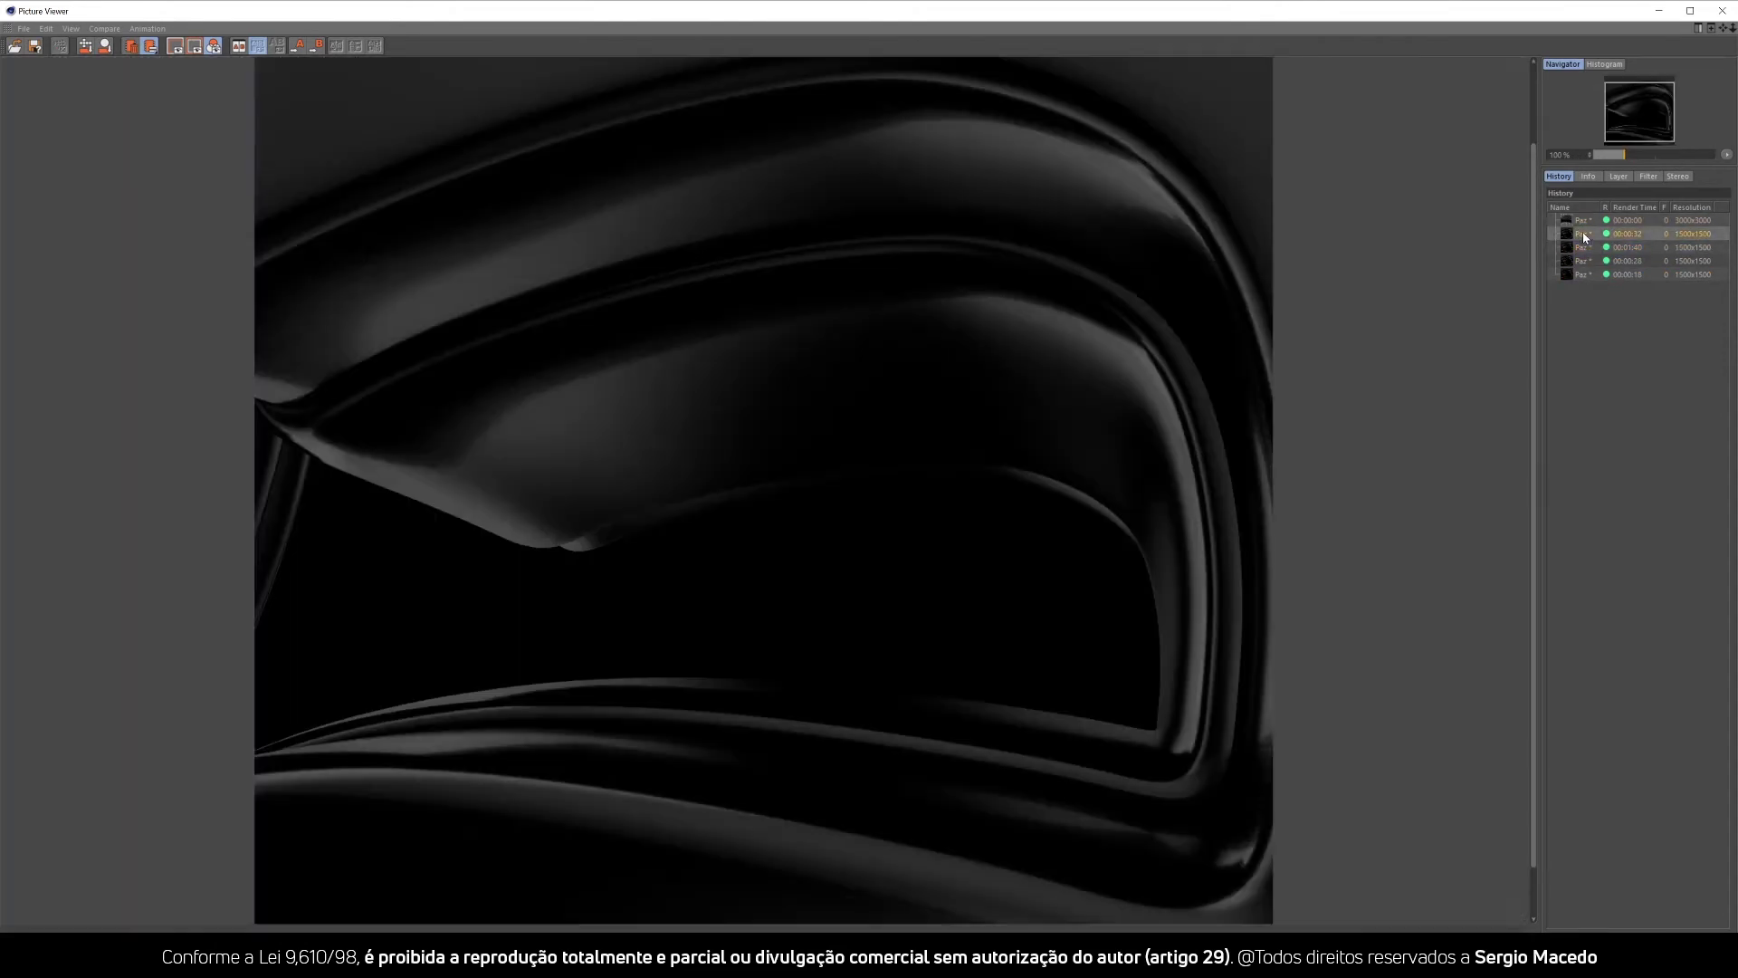
click(1585, 248)
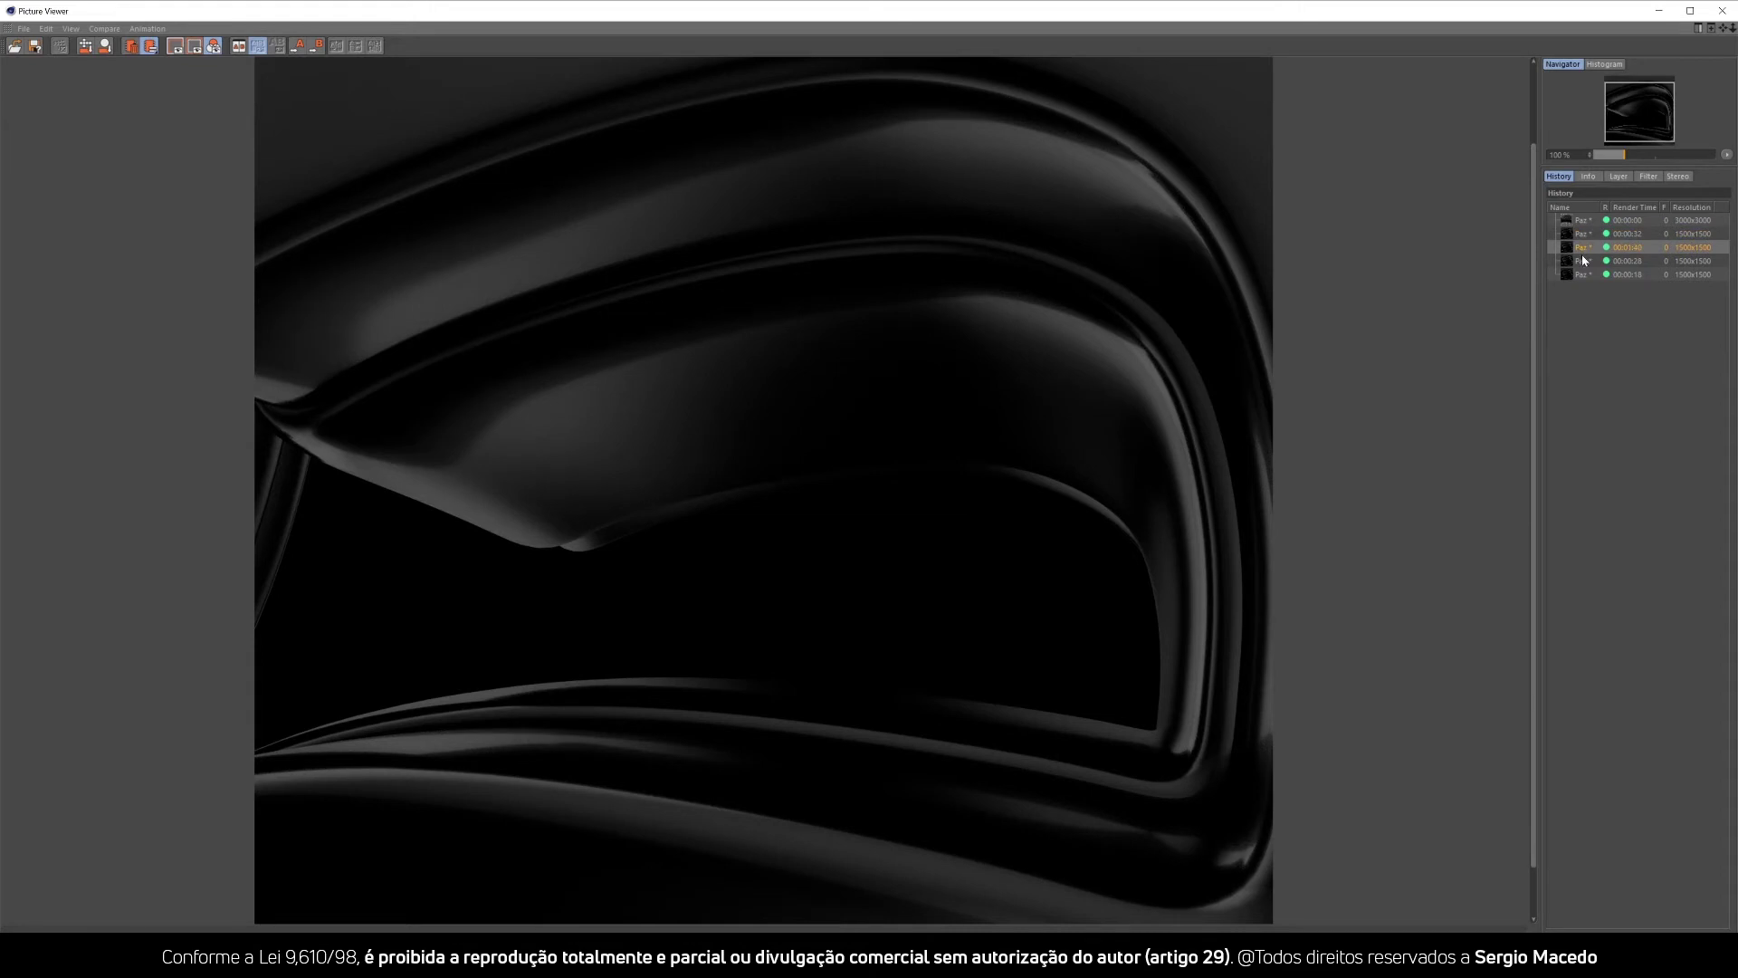
click(1582, 261)
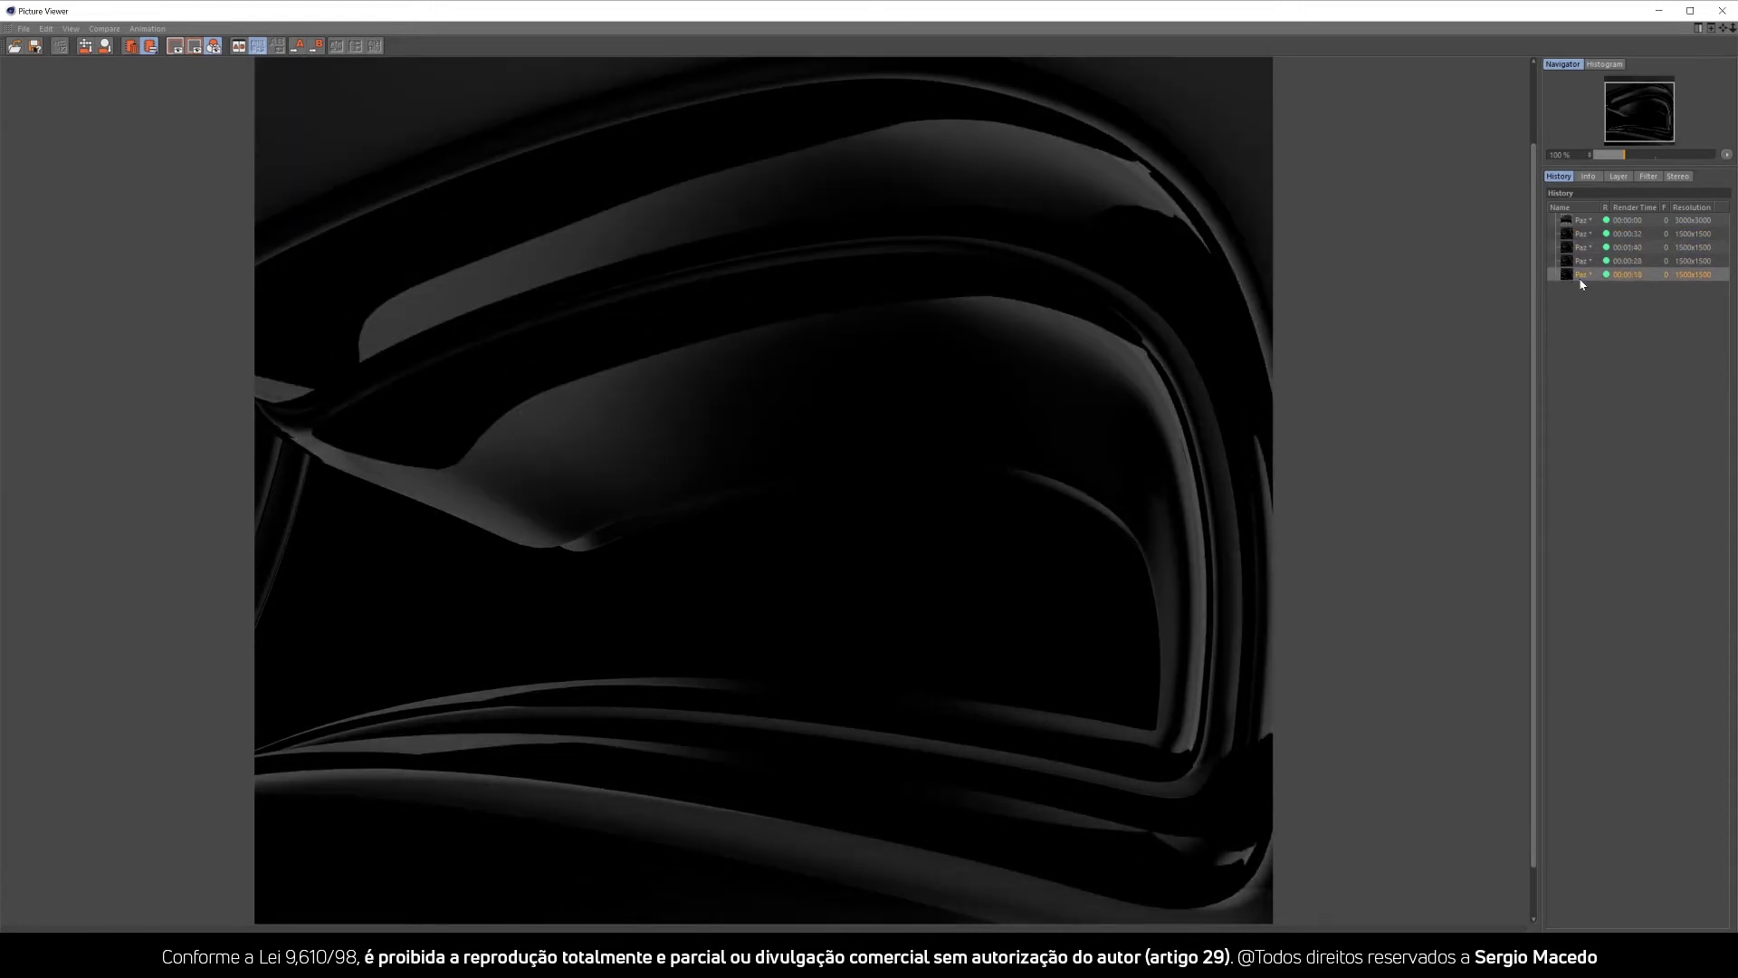
click(1720, 11)
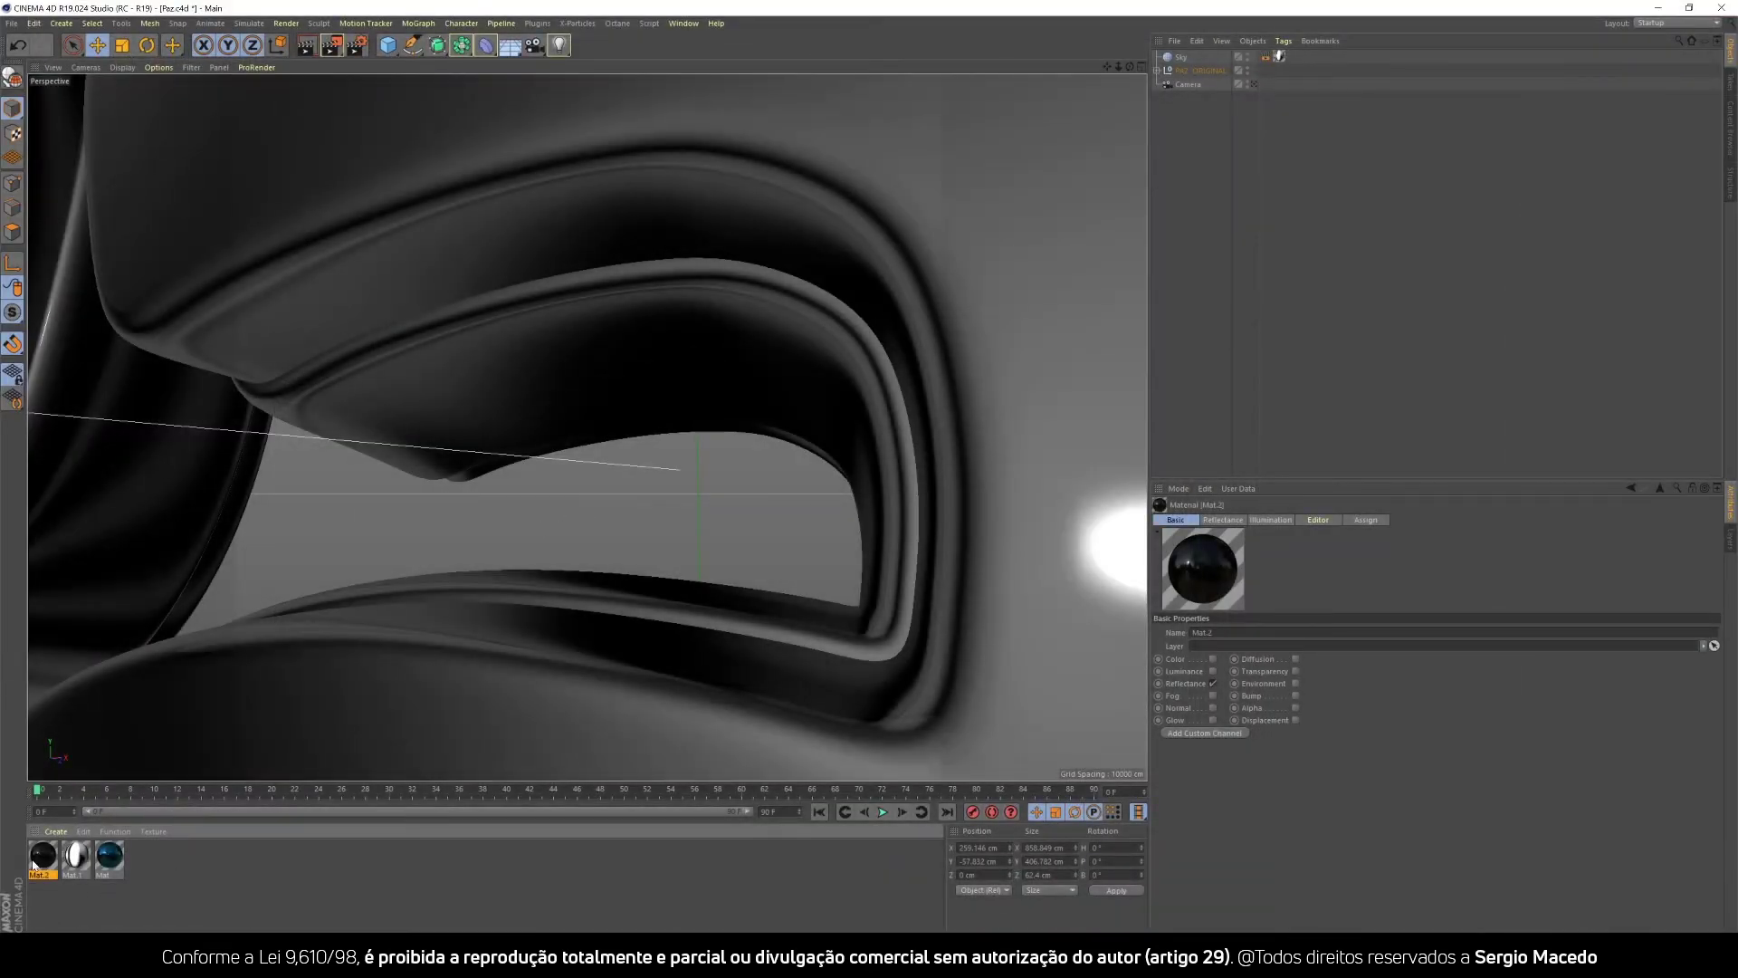
Look through the scene camera and render the whole Paz text in the viewport.
double_click(38, 857)
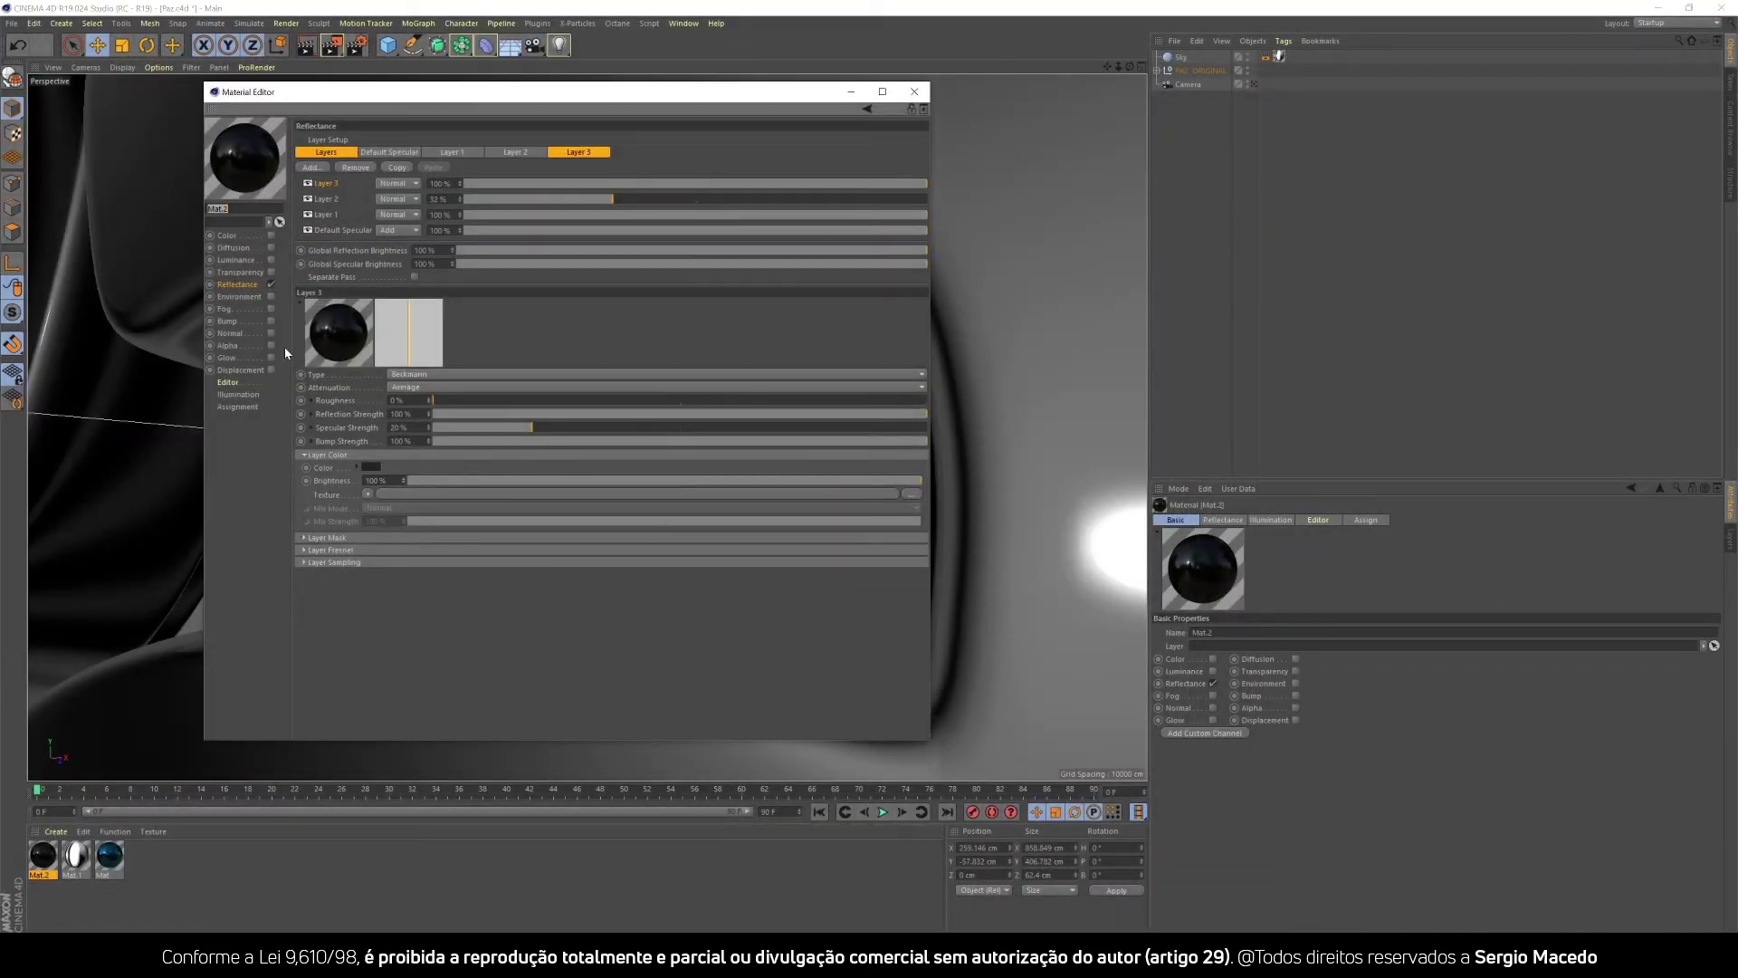
click(913, 92)
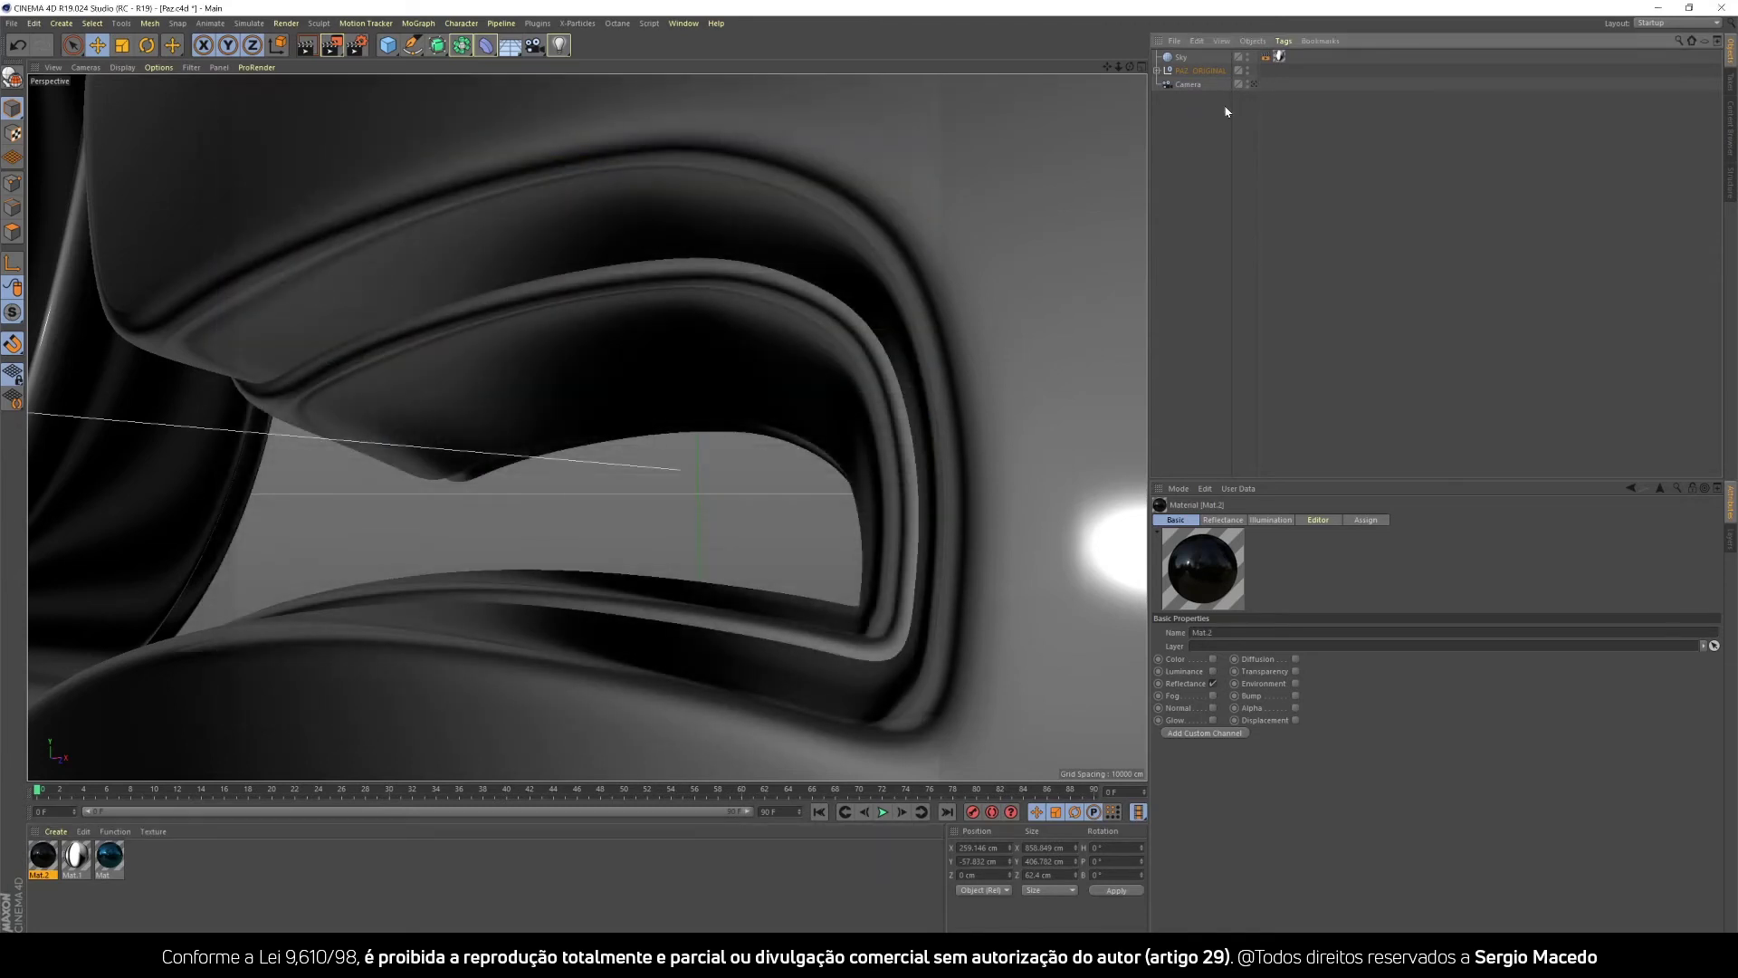
click(1253, 84)
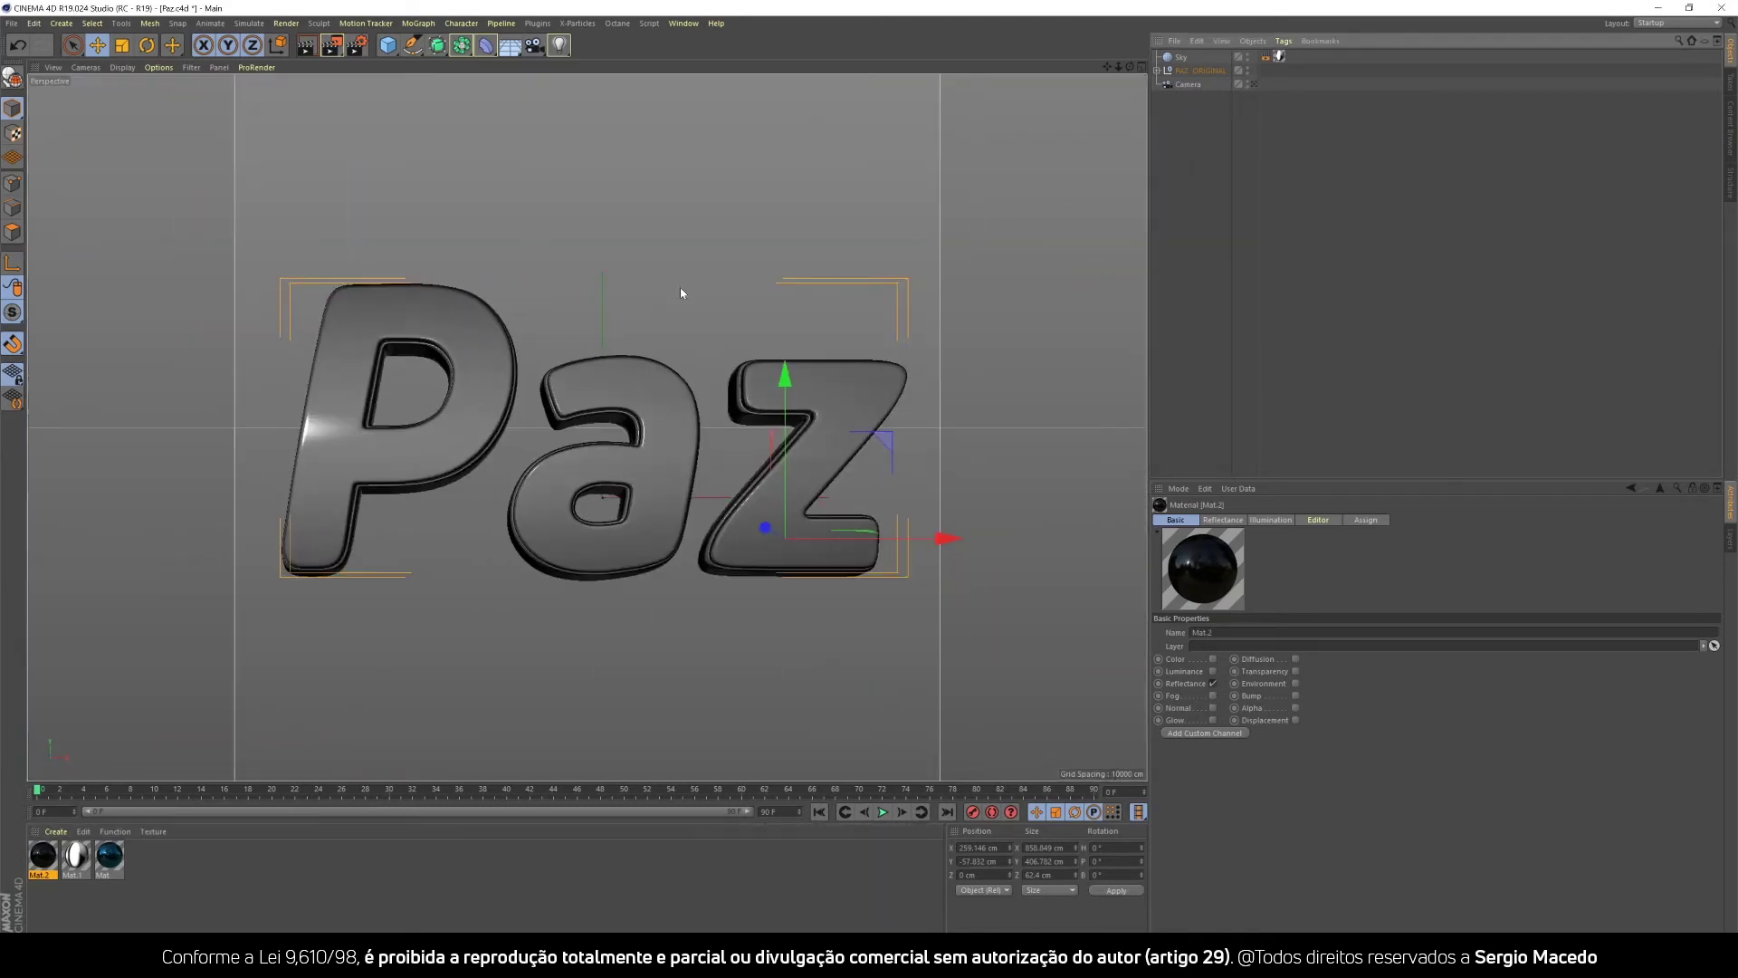
click(305, 46)
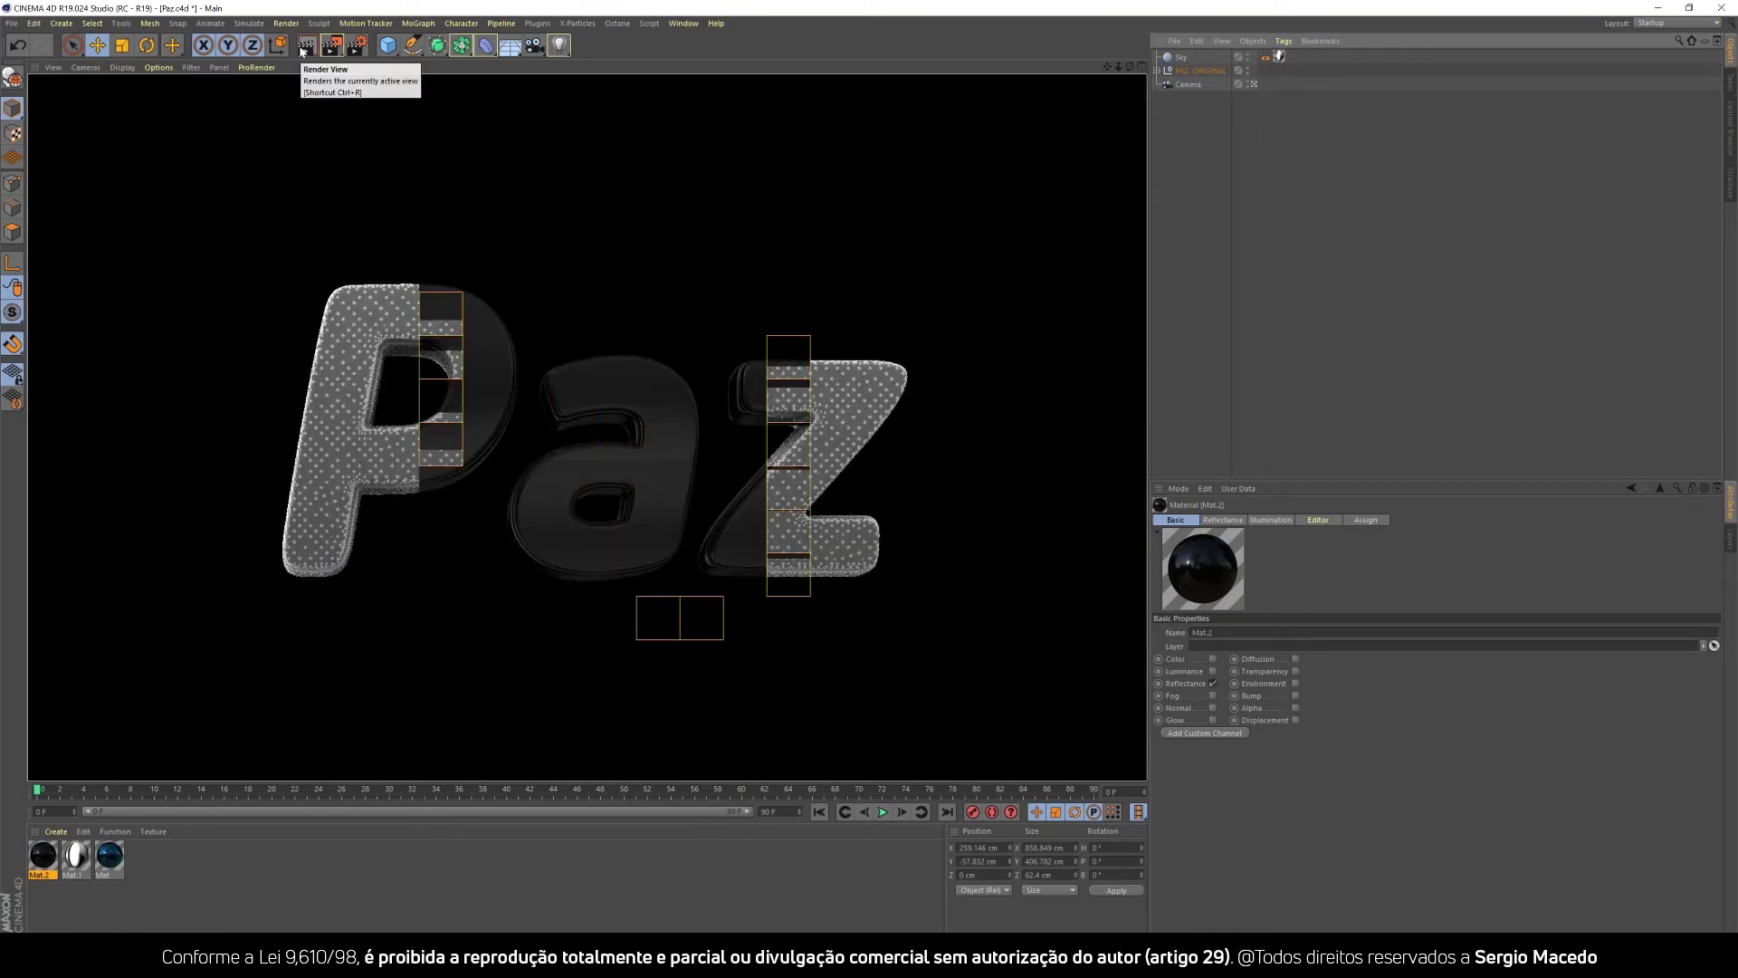
click(497, 480)
Reopen Mat.2, set Layer 3's opacity to 35% and give Layer 1 a very dark blue color with hue 202° and saturation 44%.
double_click(39, 857)
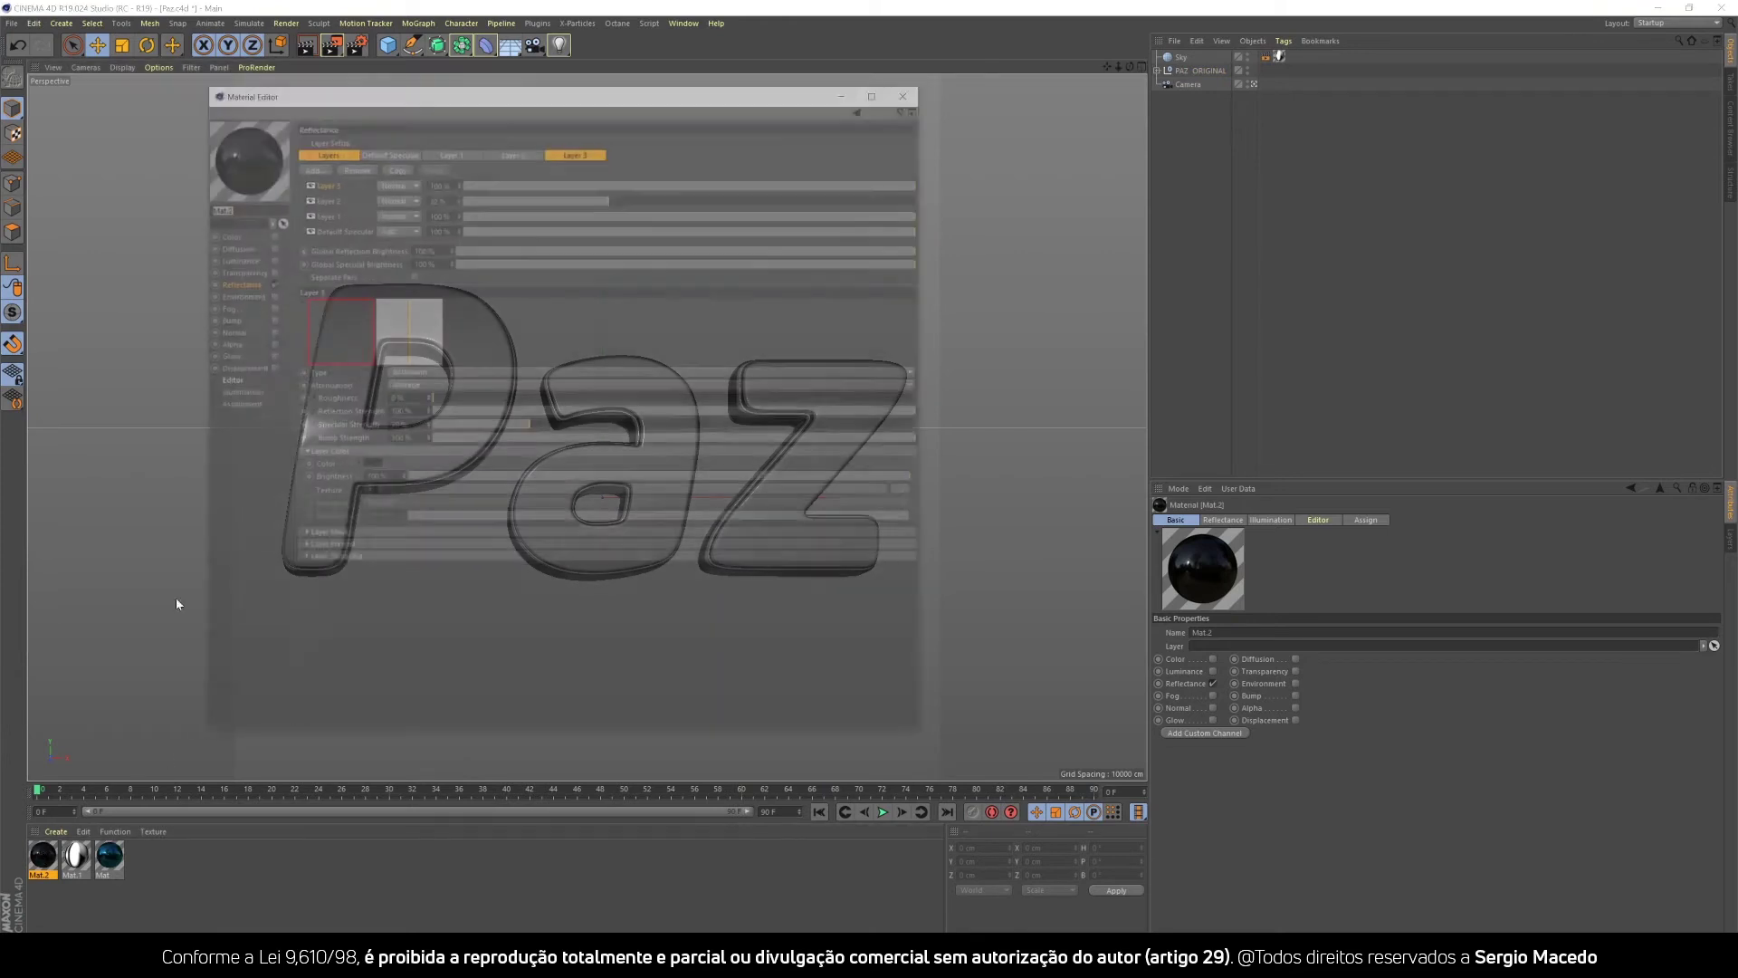
click(626, 183)
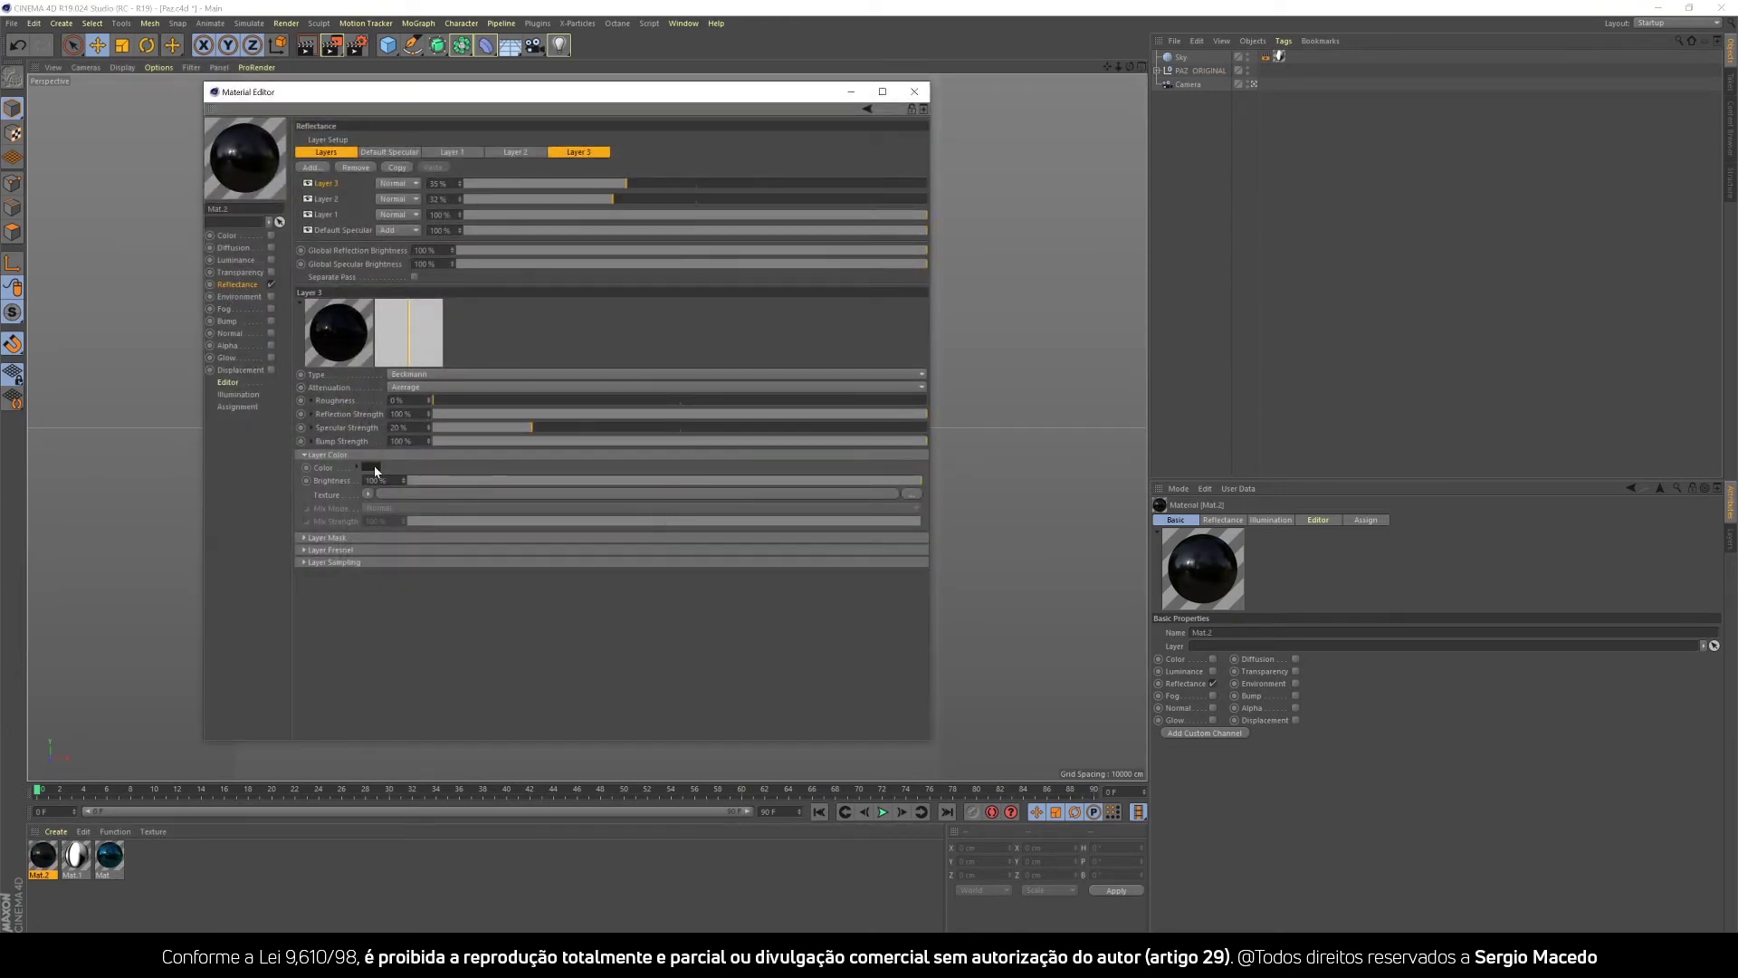
click(330, 215)
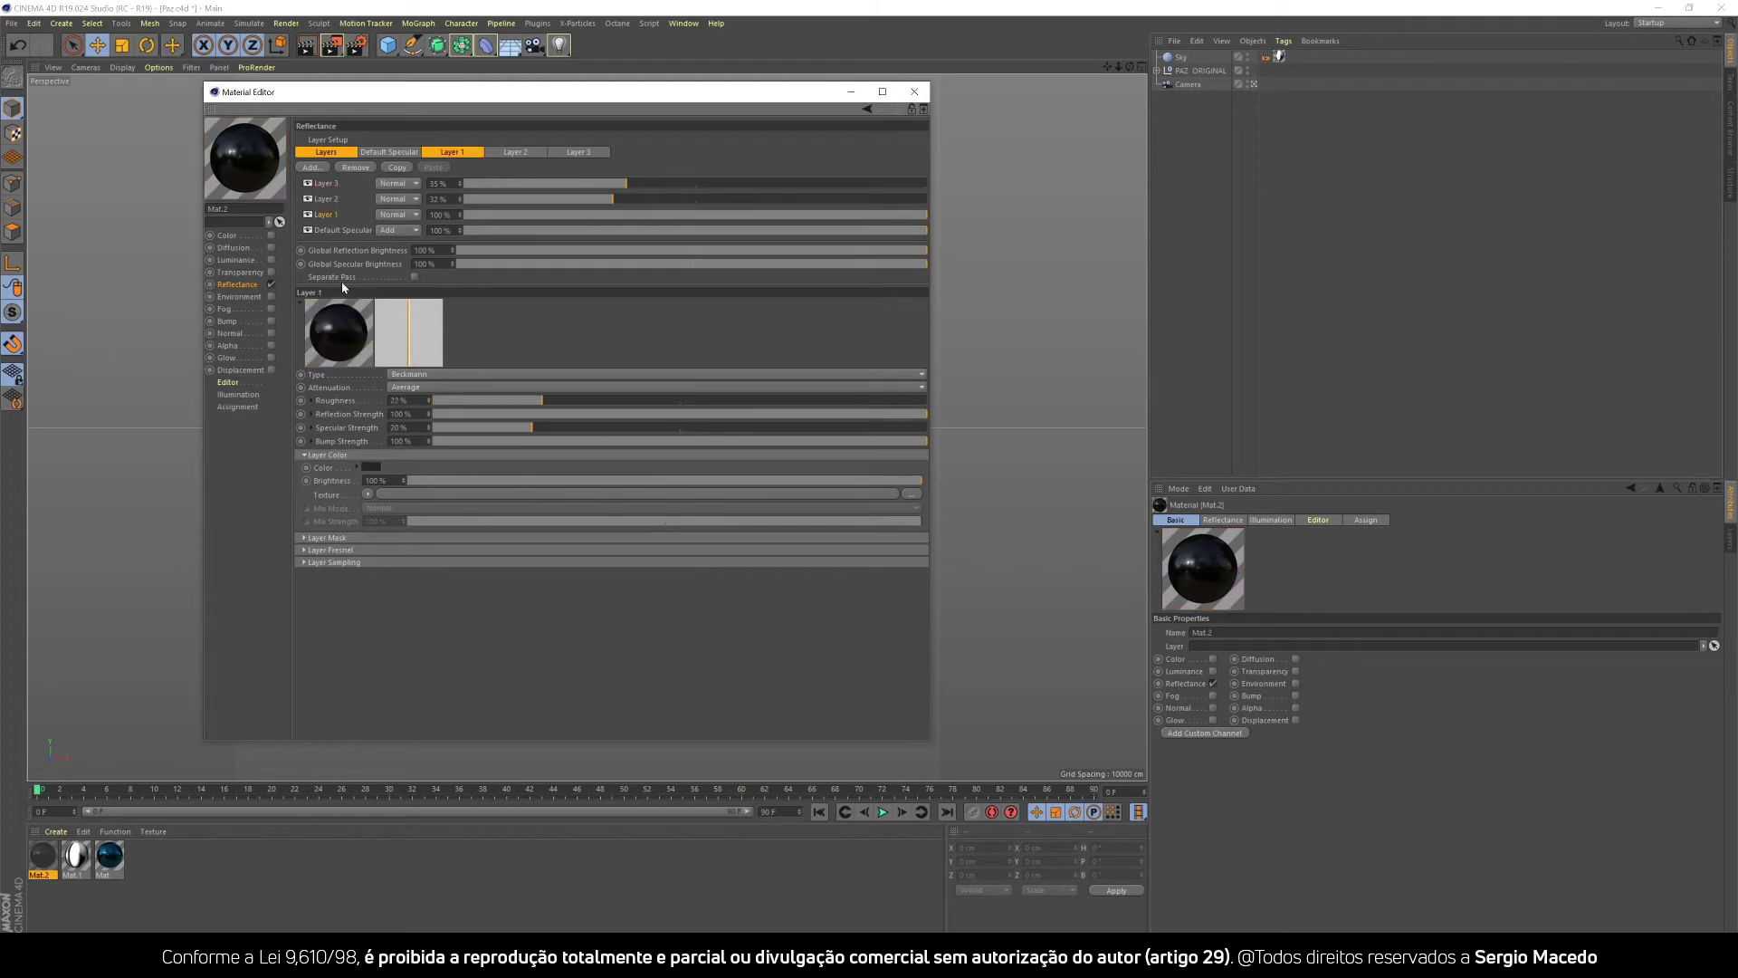
click(371, 467)
click(315, 368)
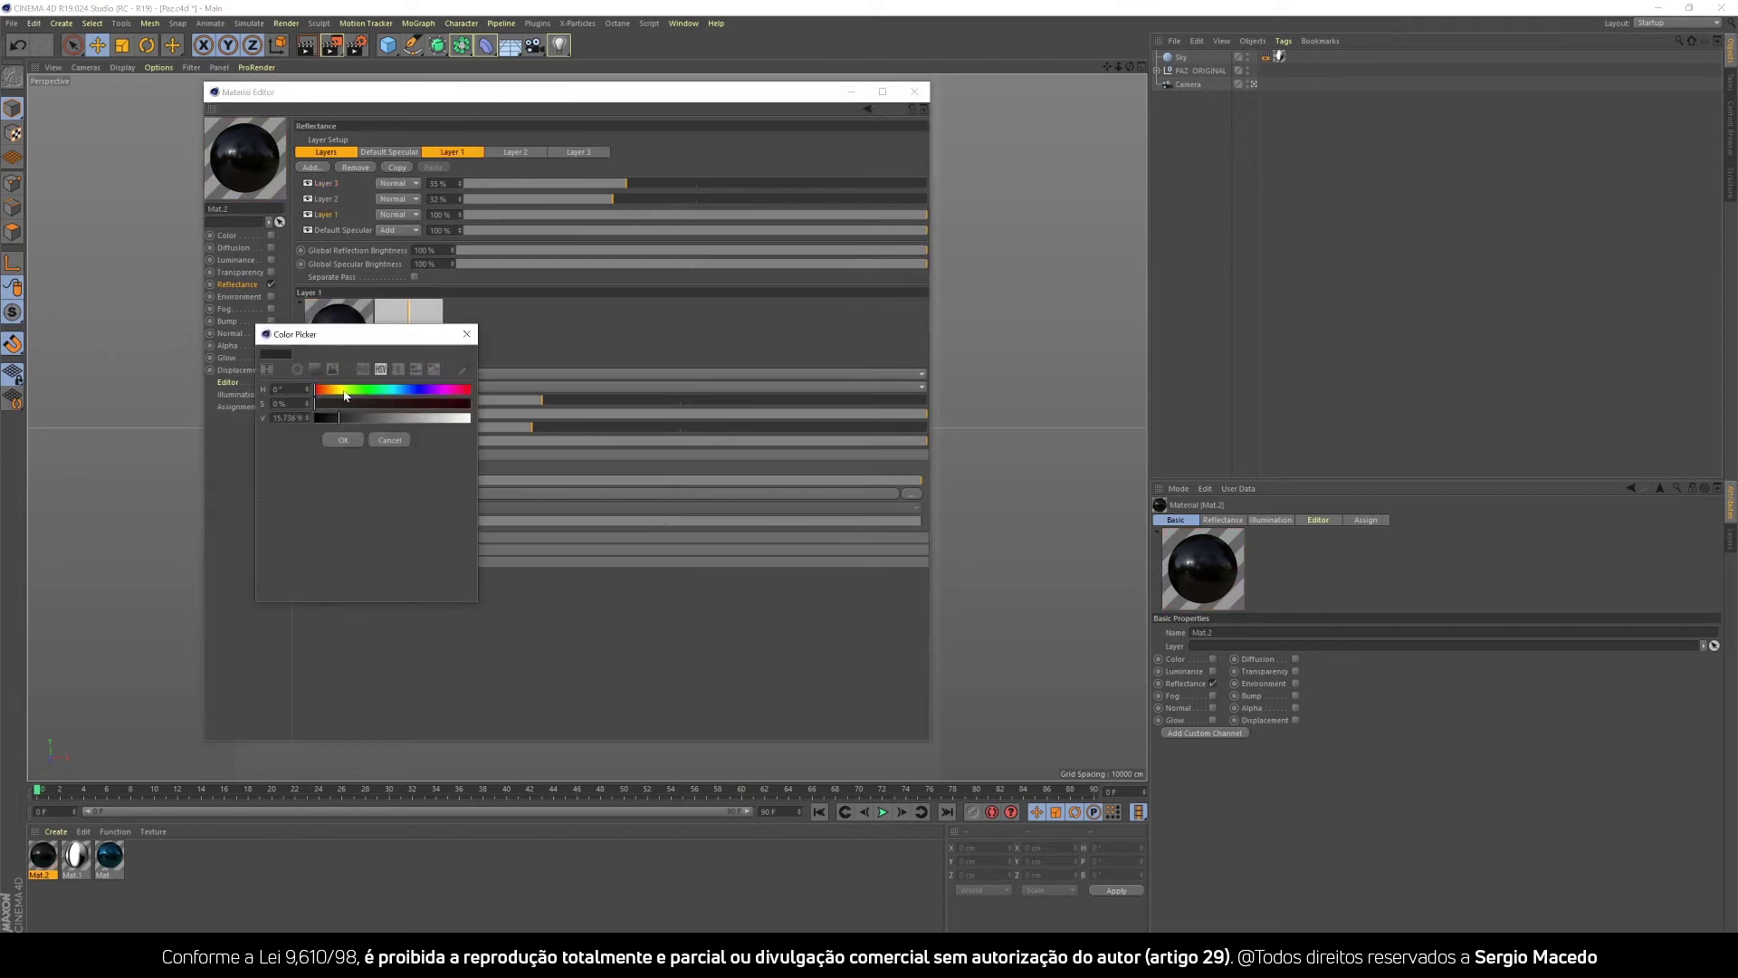
click(408, 391)
click(401, 390)
click(384, 407)
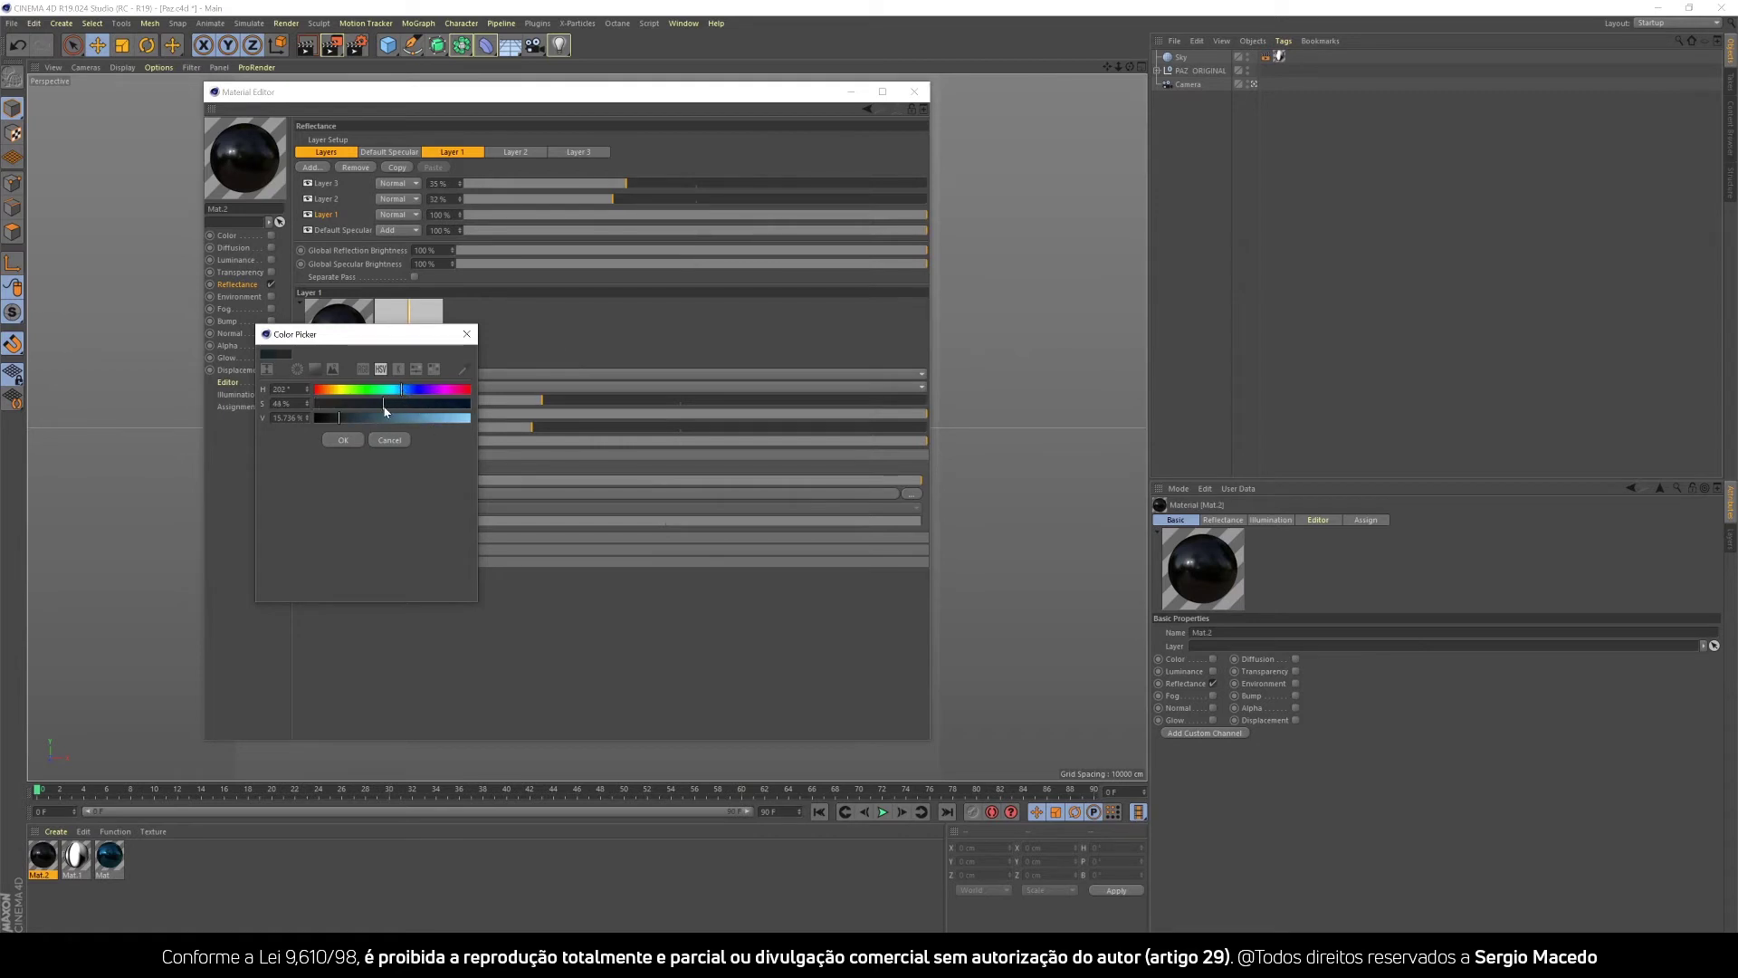
click(342, 439)
Change Mat.2's Layer 2 color to a medium blue with hue 211° and 64% value.
click(327, 200)
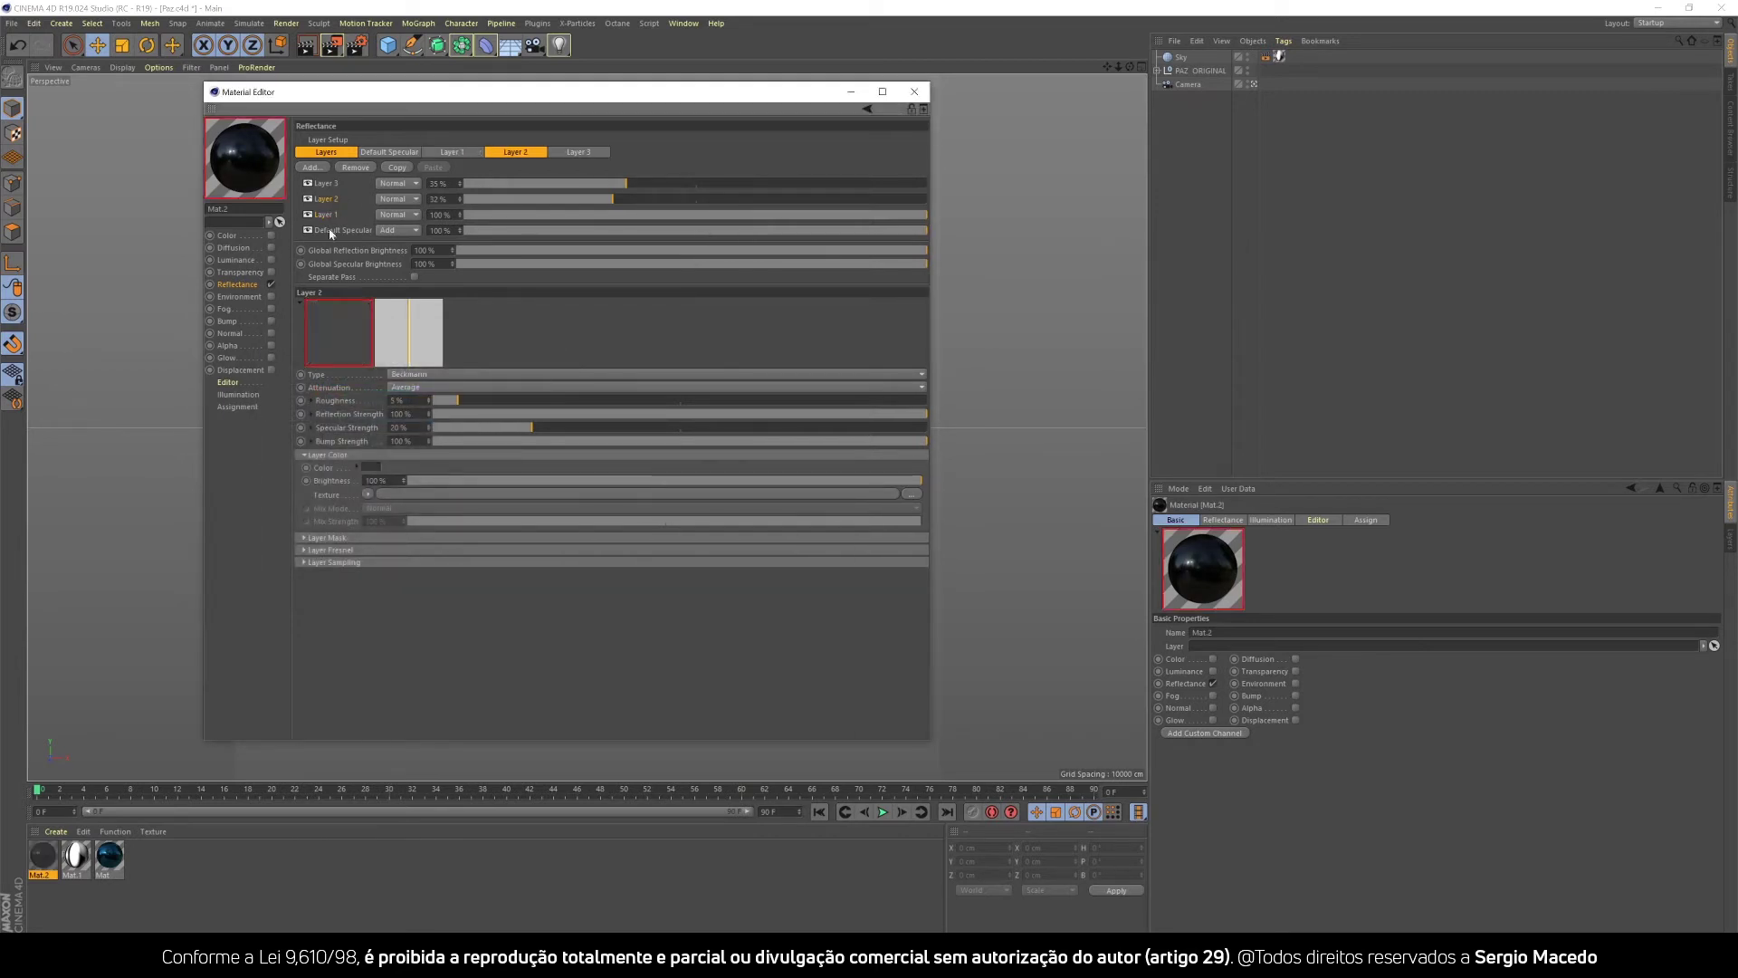
click(375, 468)
drag(273, 491, 363, 445)
click(365, 421)
drag(410, 569, 419, 569)
click(354, 588)
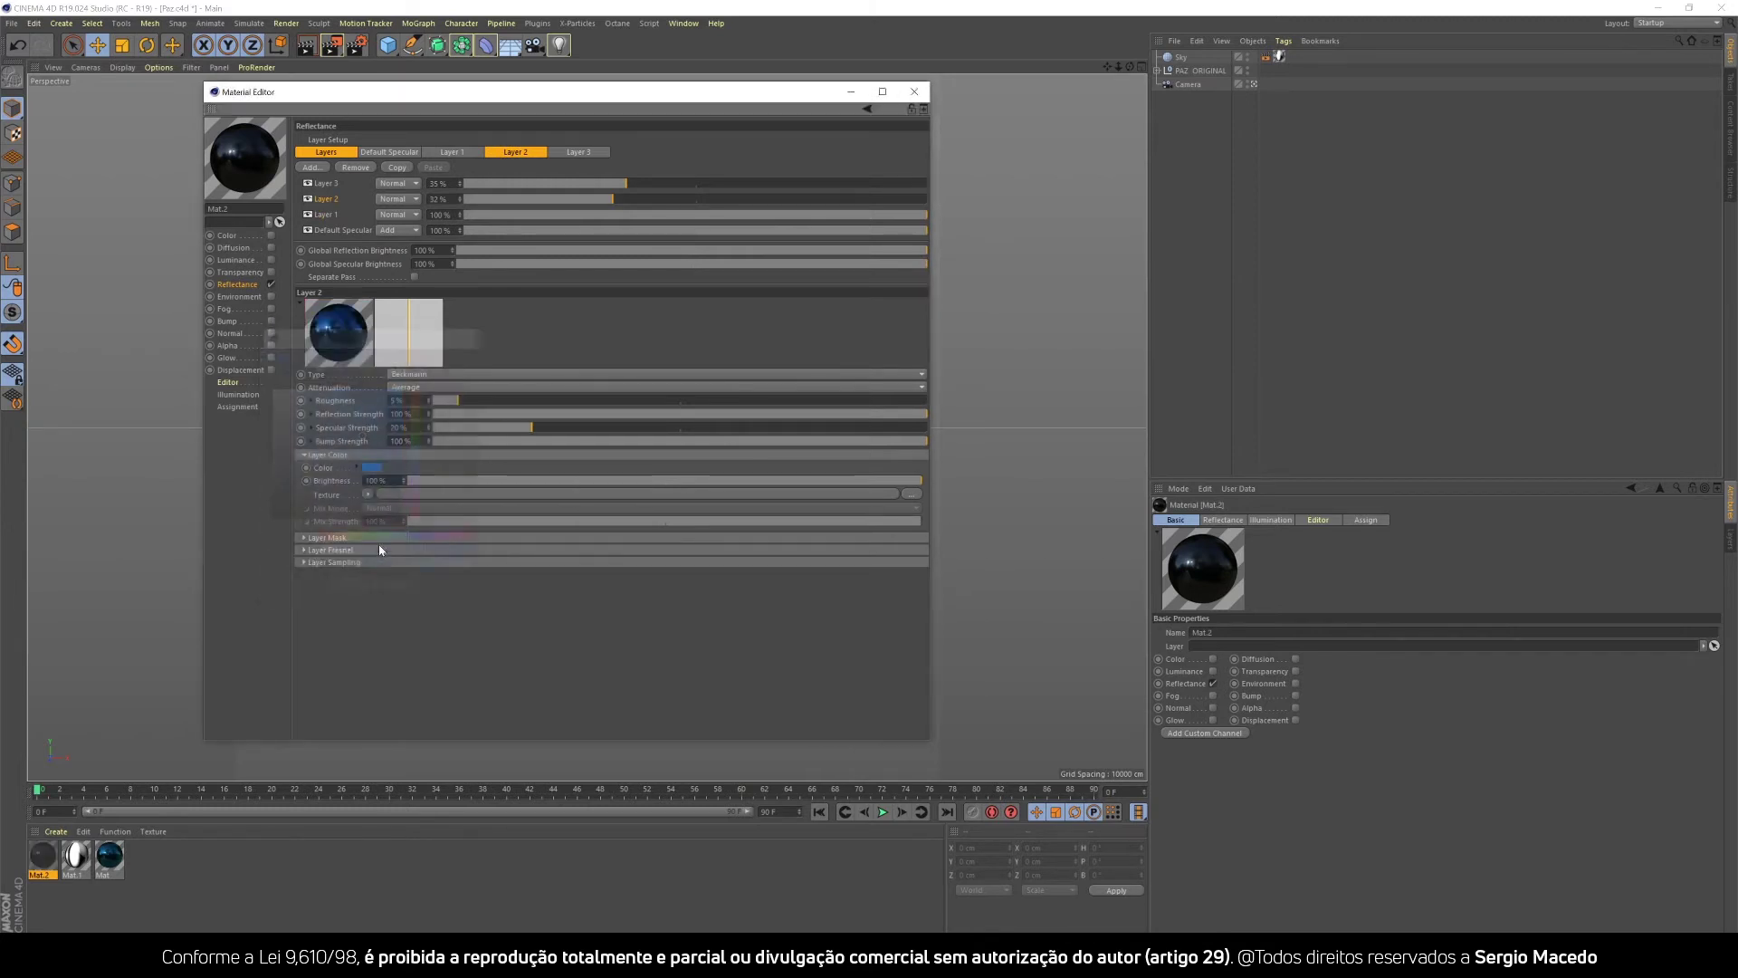
Remove Layer 3 from Mat.2 and render the Paz text in the viewport.
click(328, 217)
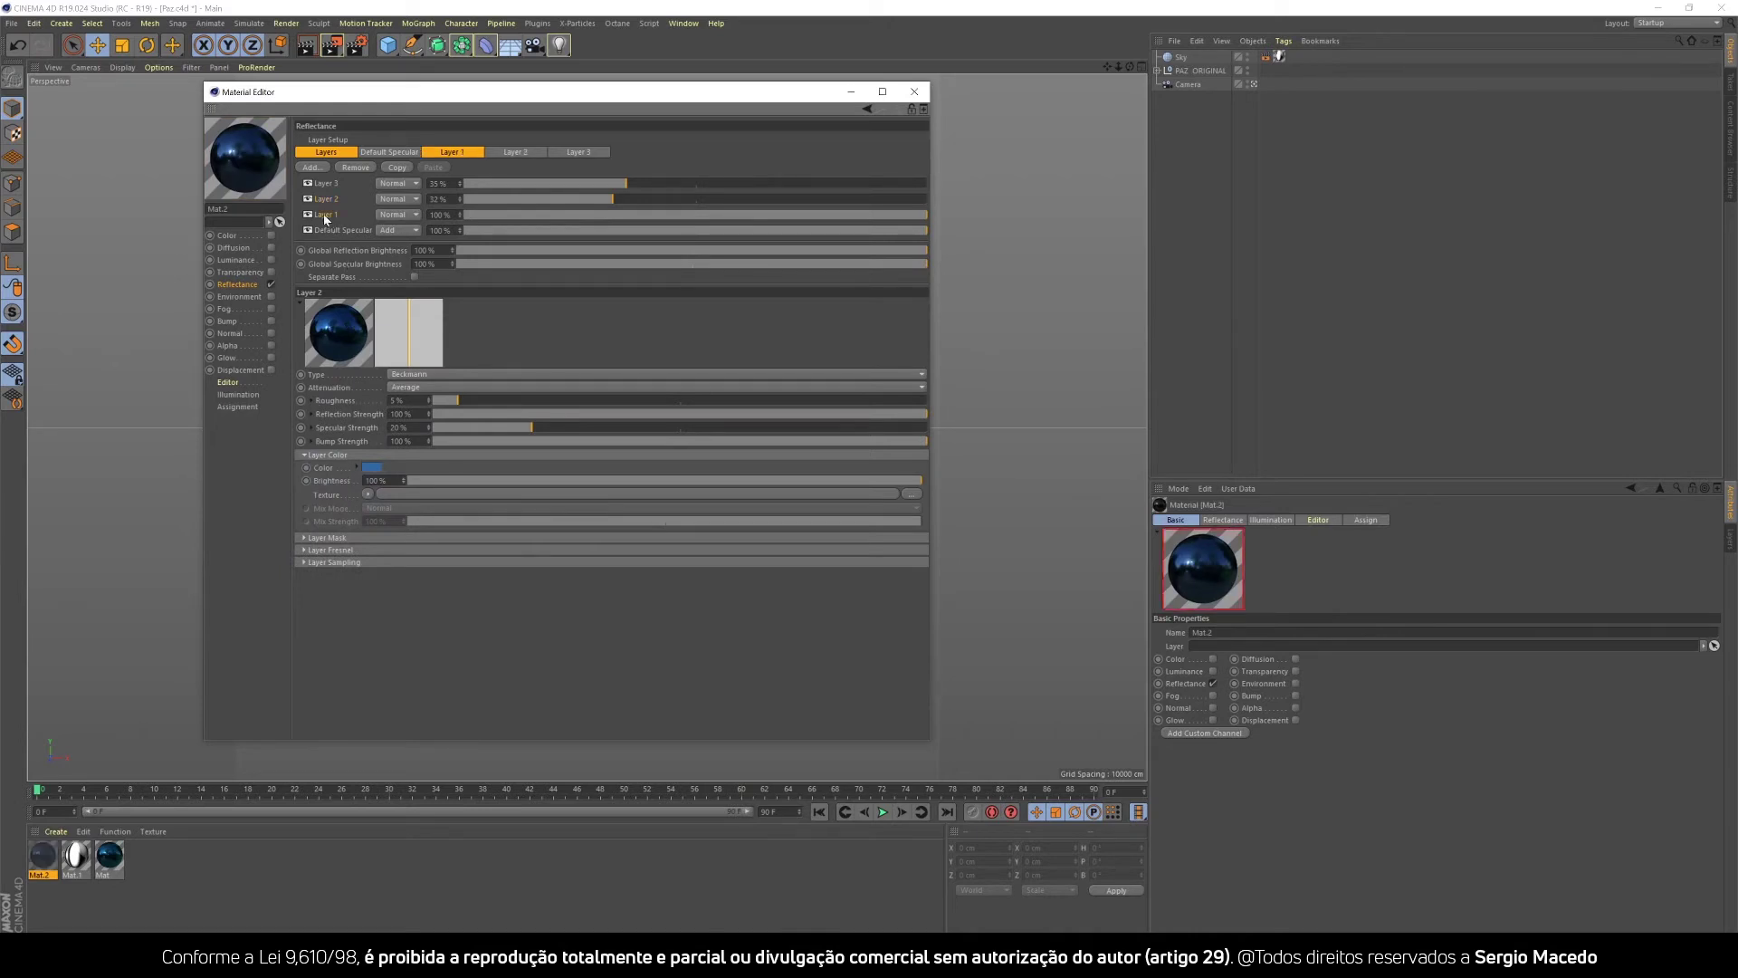
click(328, 201)
click(328, 185)
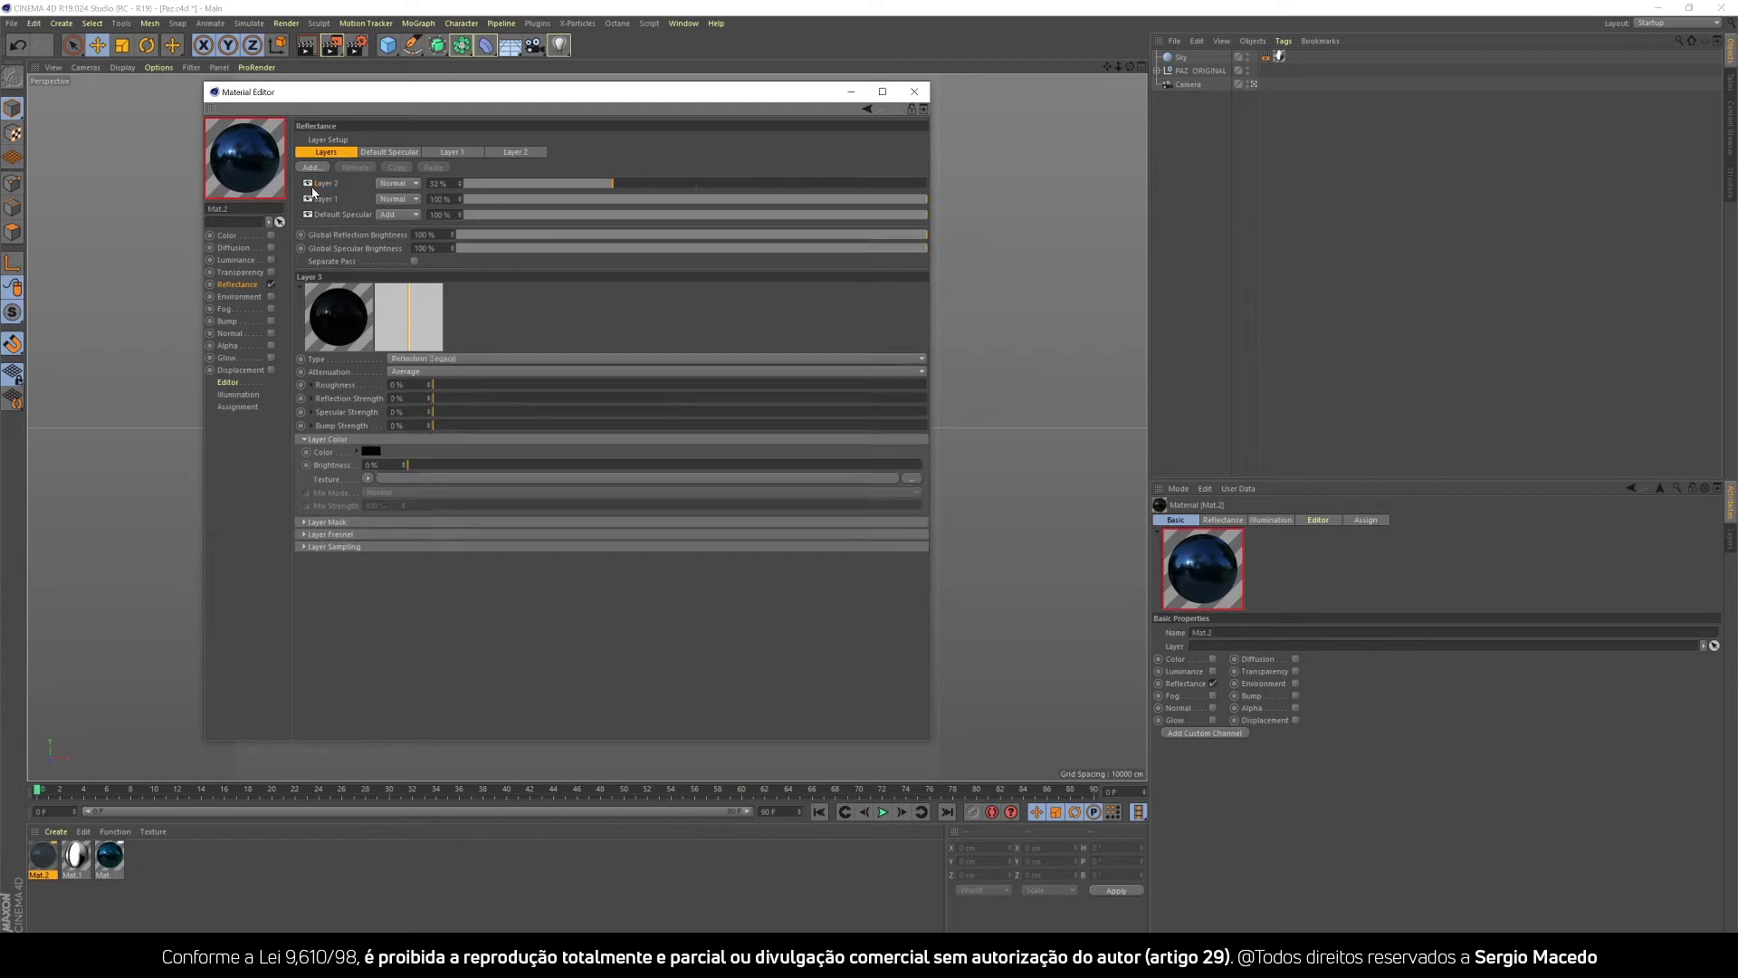
click(914, 91)
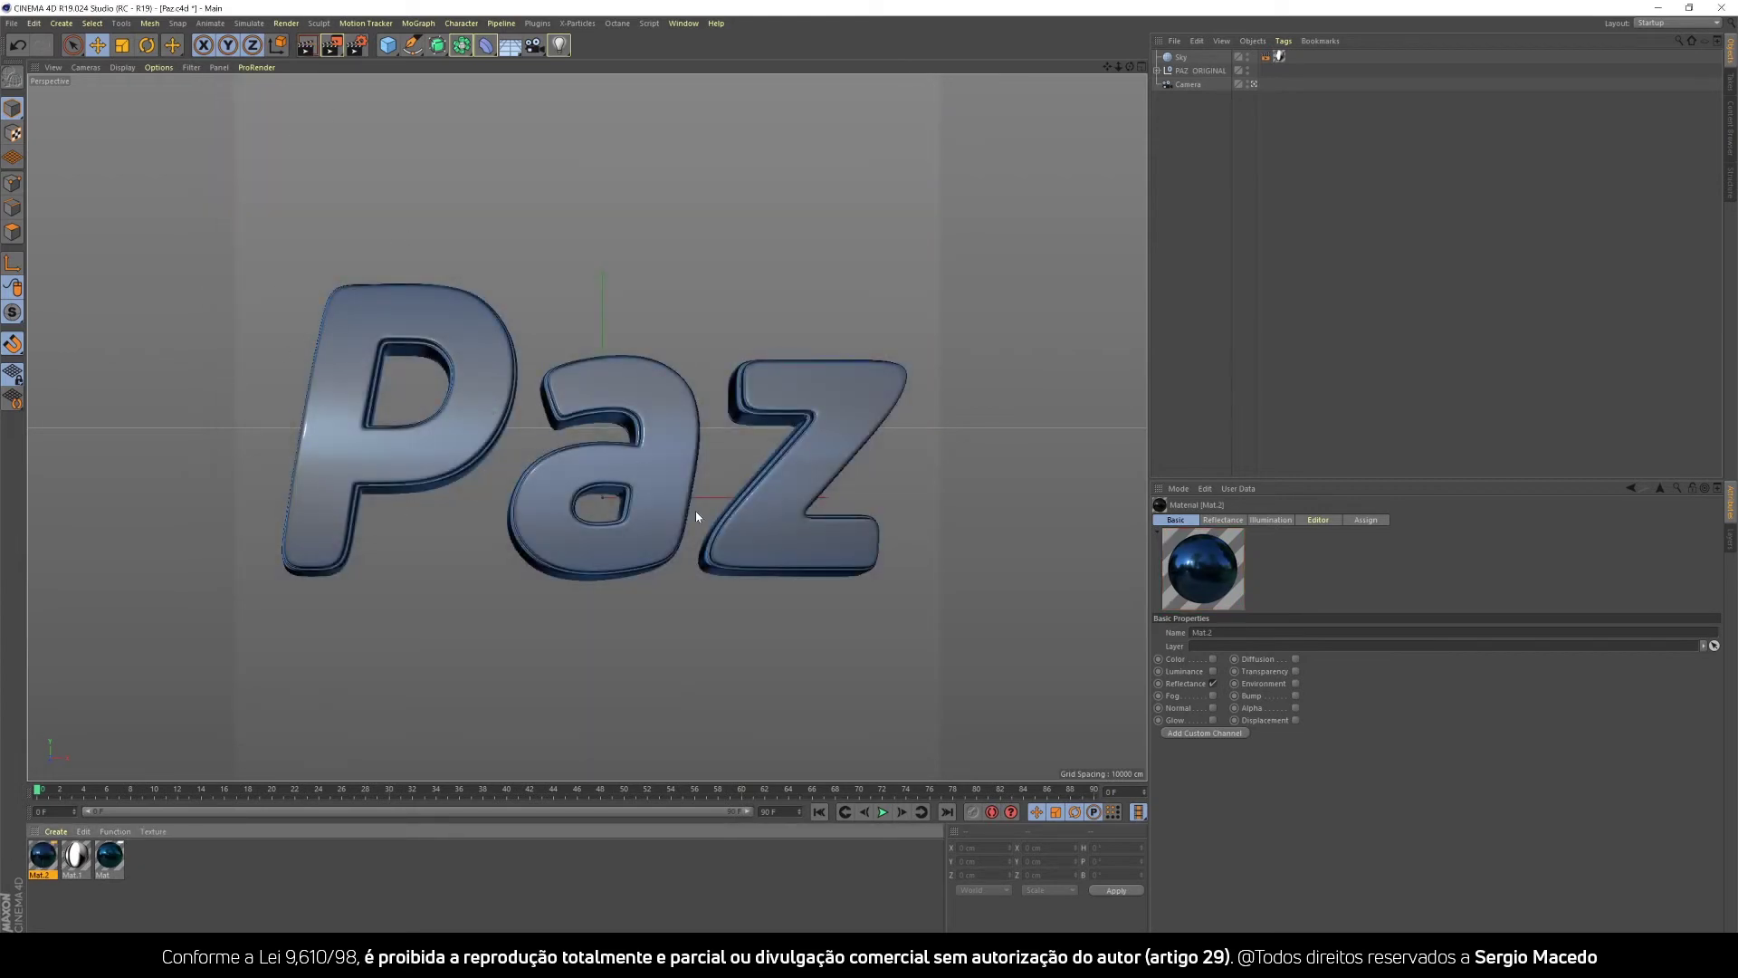
key(ctrl+r)
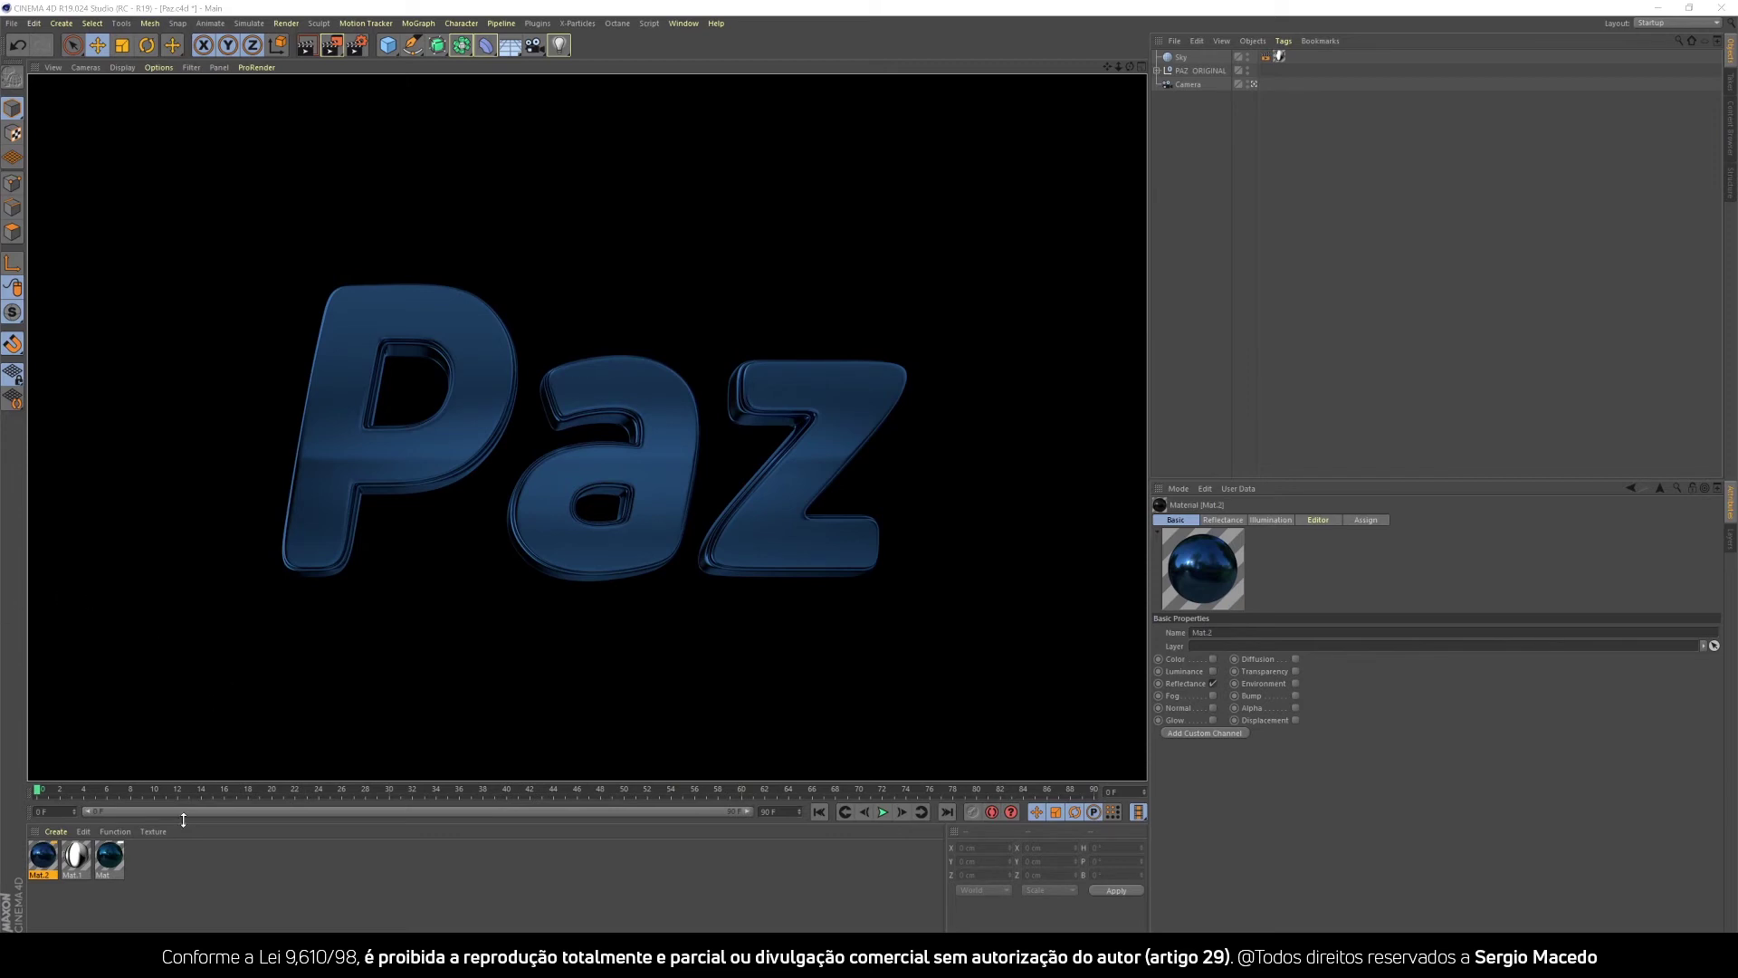
Duplicate the blue material and change the copy's Layer 2 color to a saturated green.
double_click(145, 856)
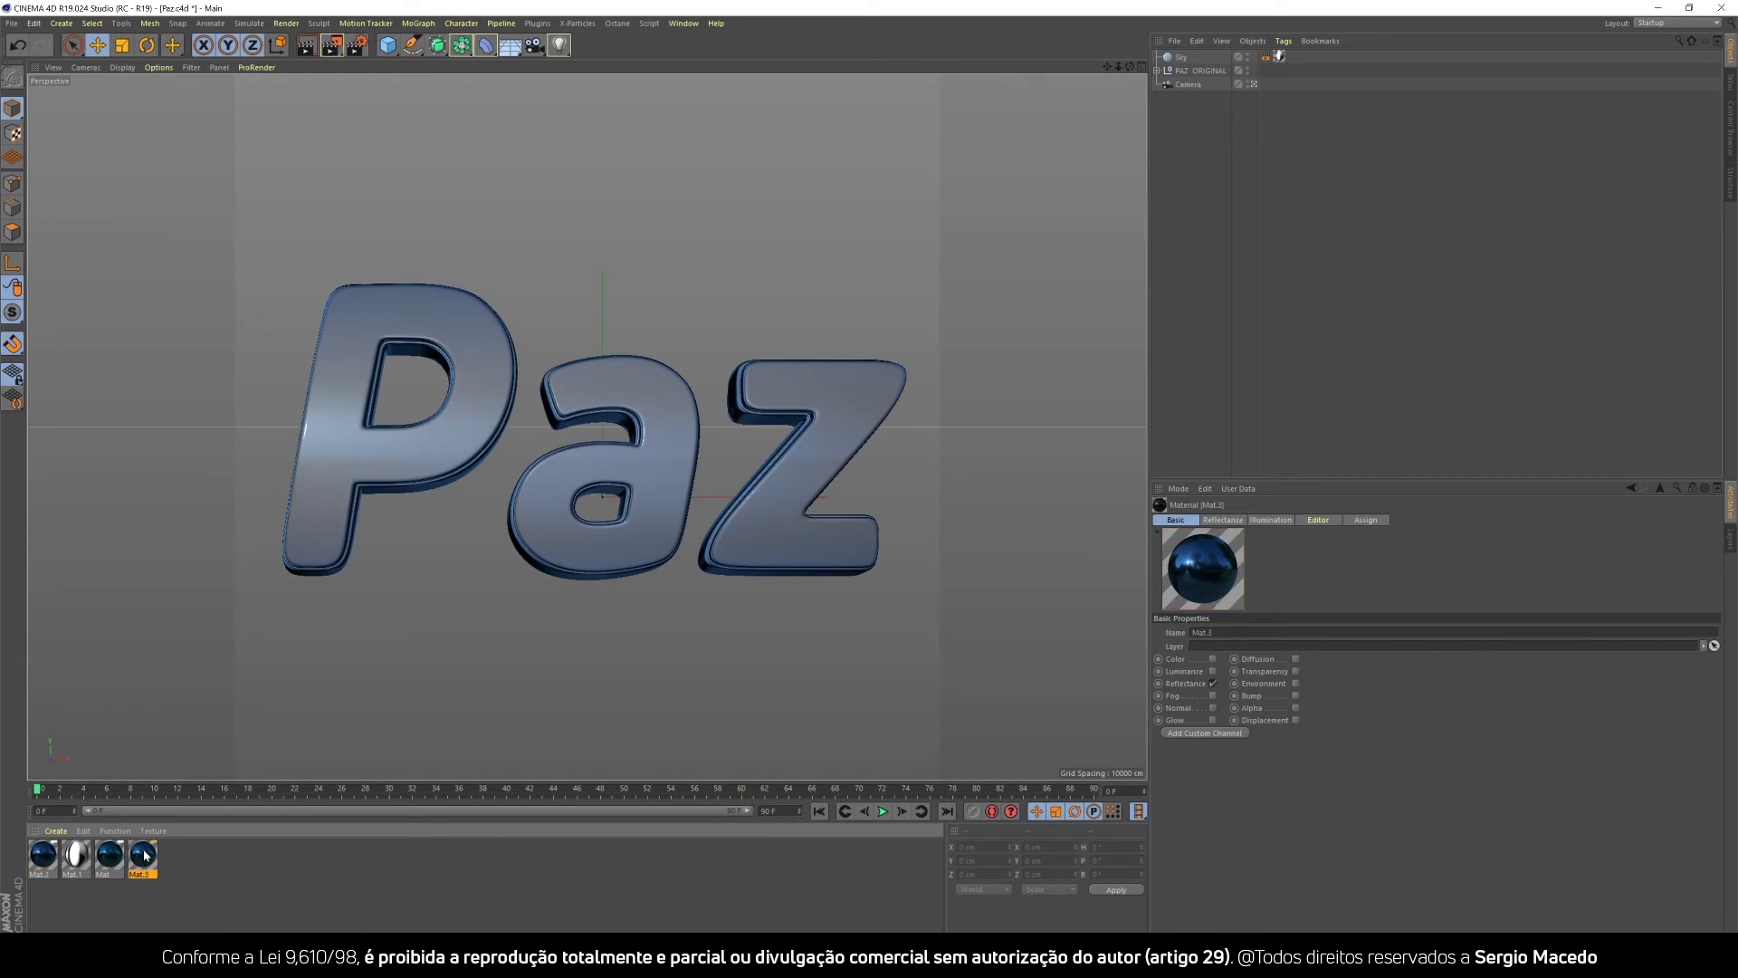
double_click(143, 855)
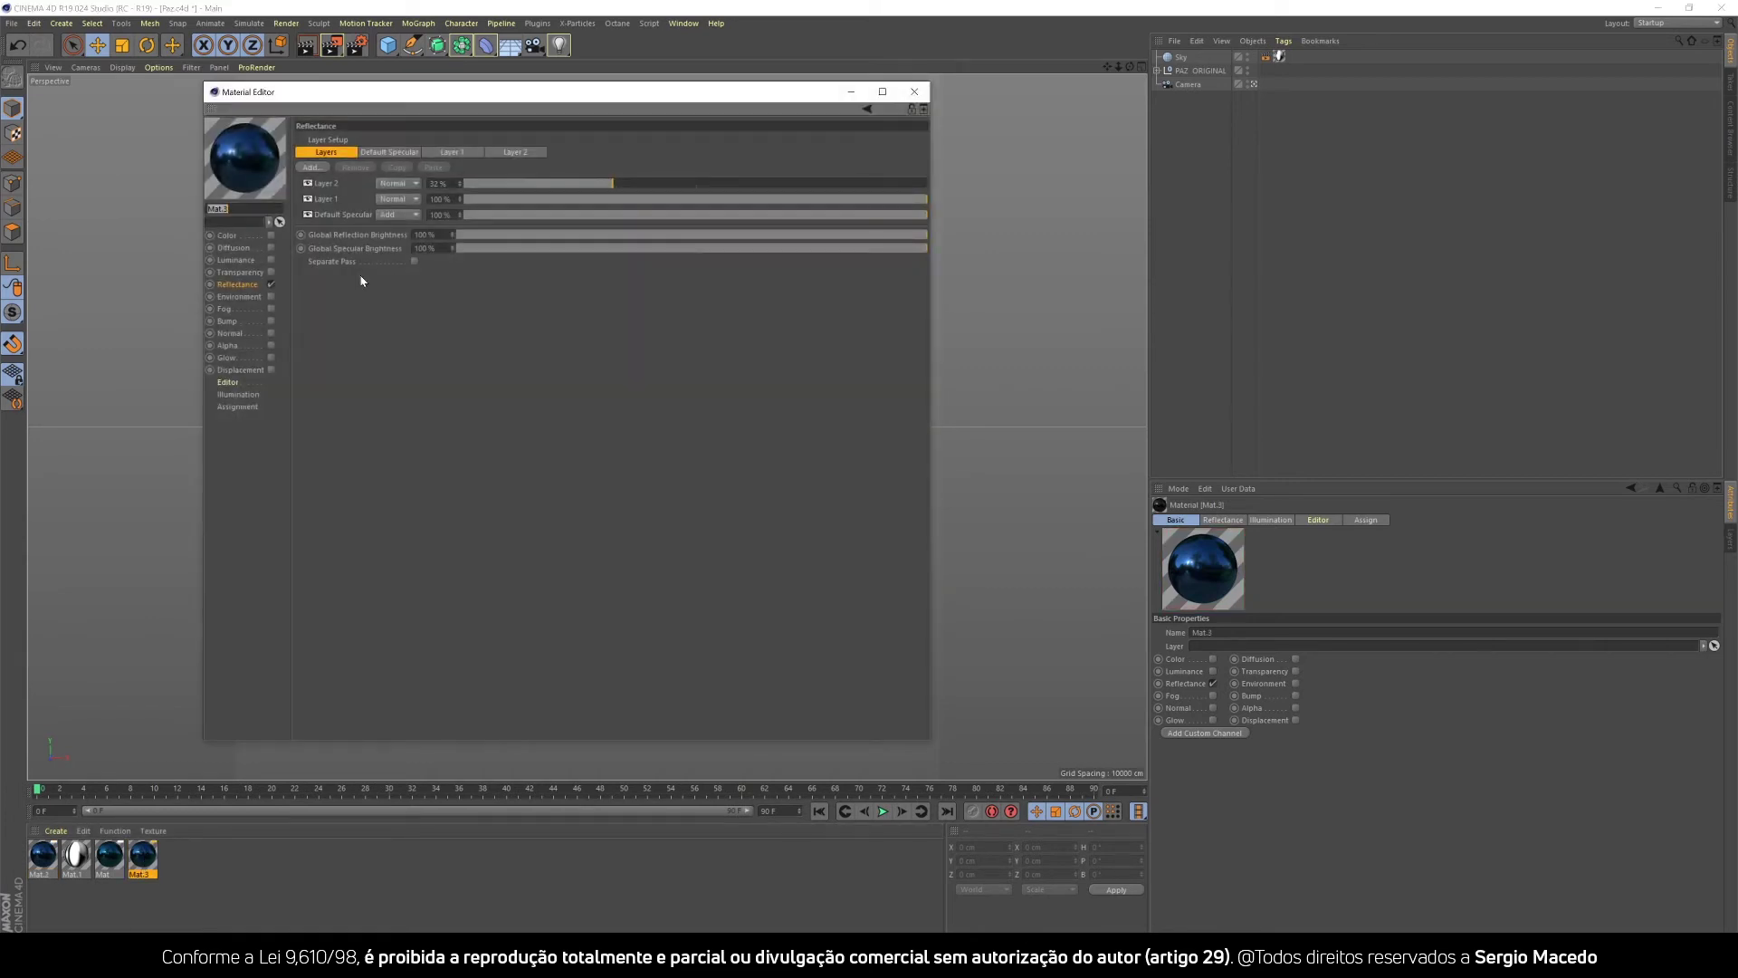
click(348, 184)
click(371, 452)
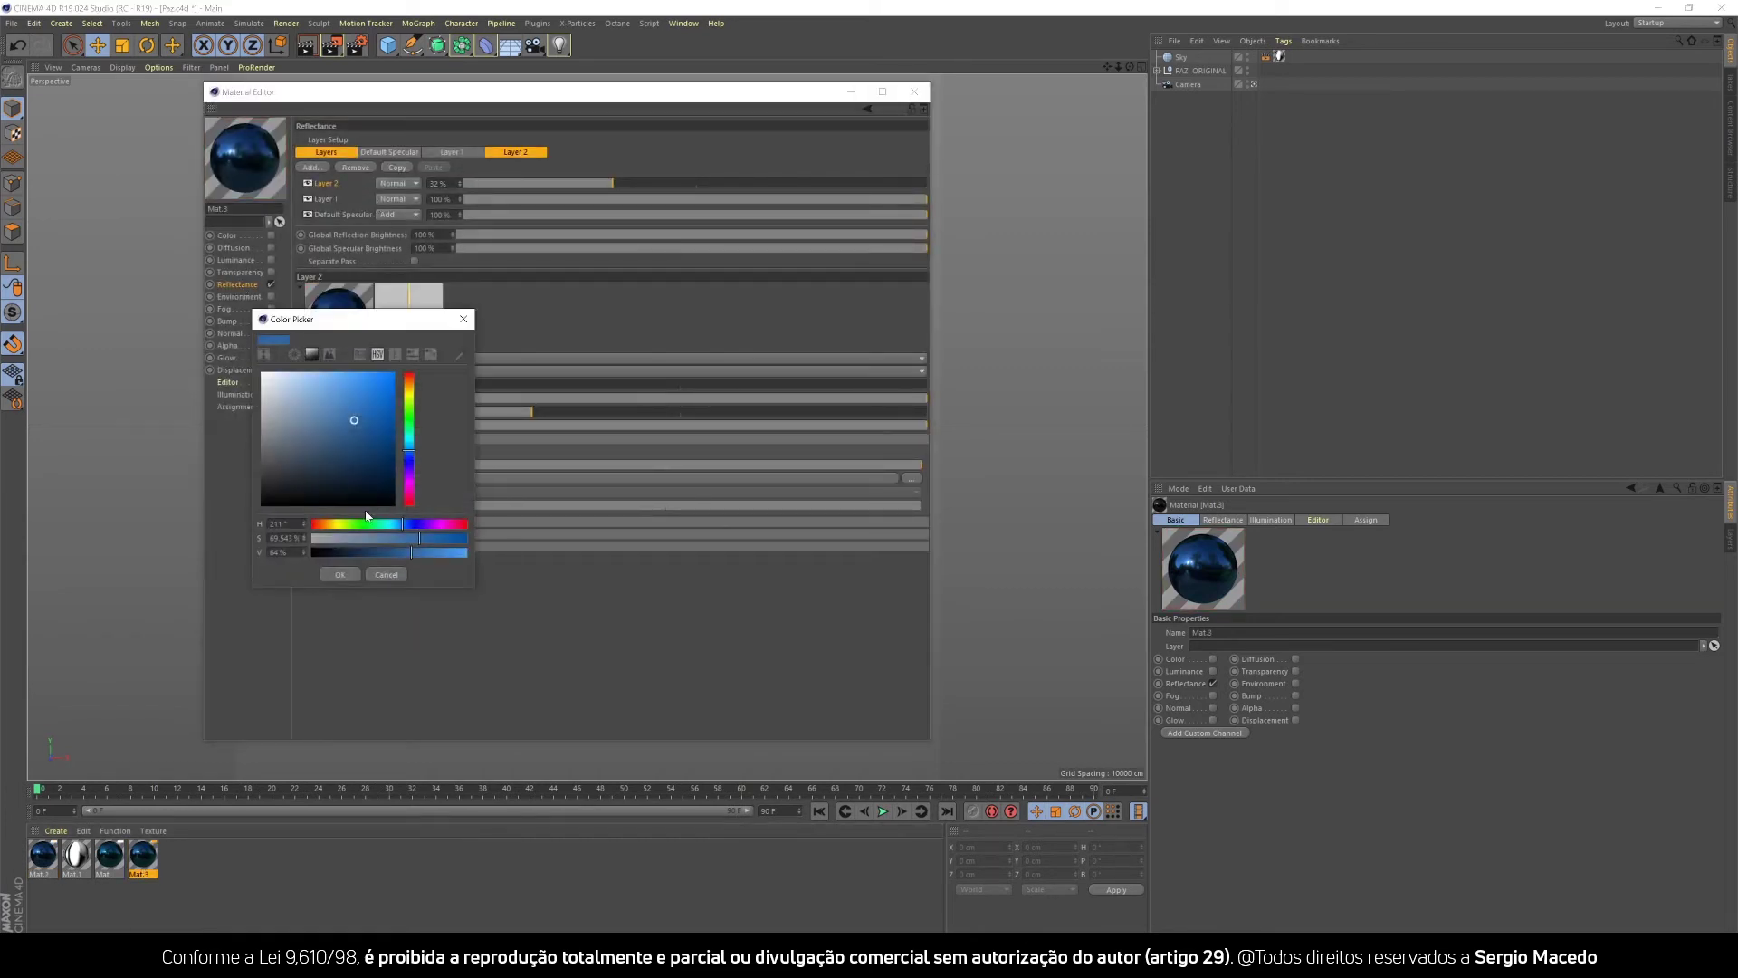
drag(404, 455, 410, 414)
click(340, 575)
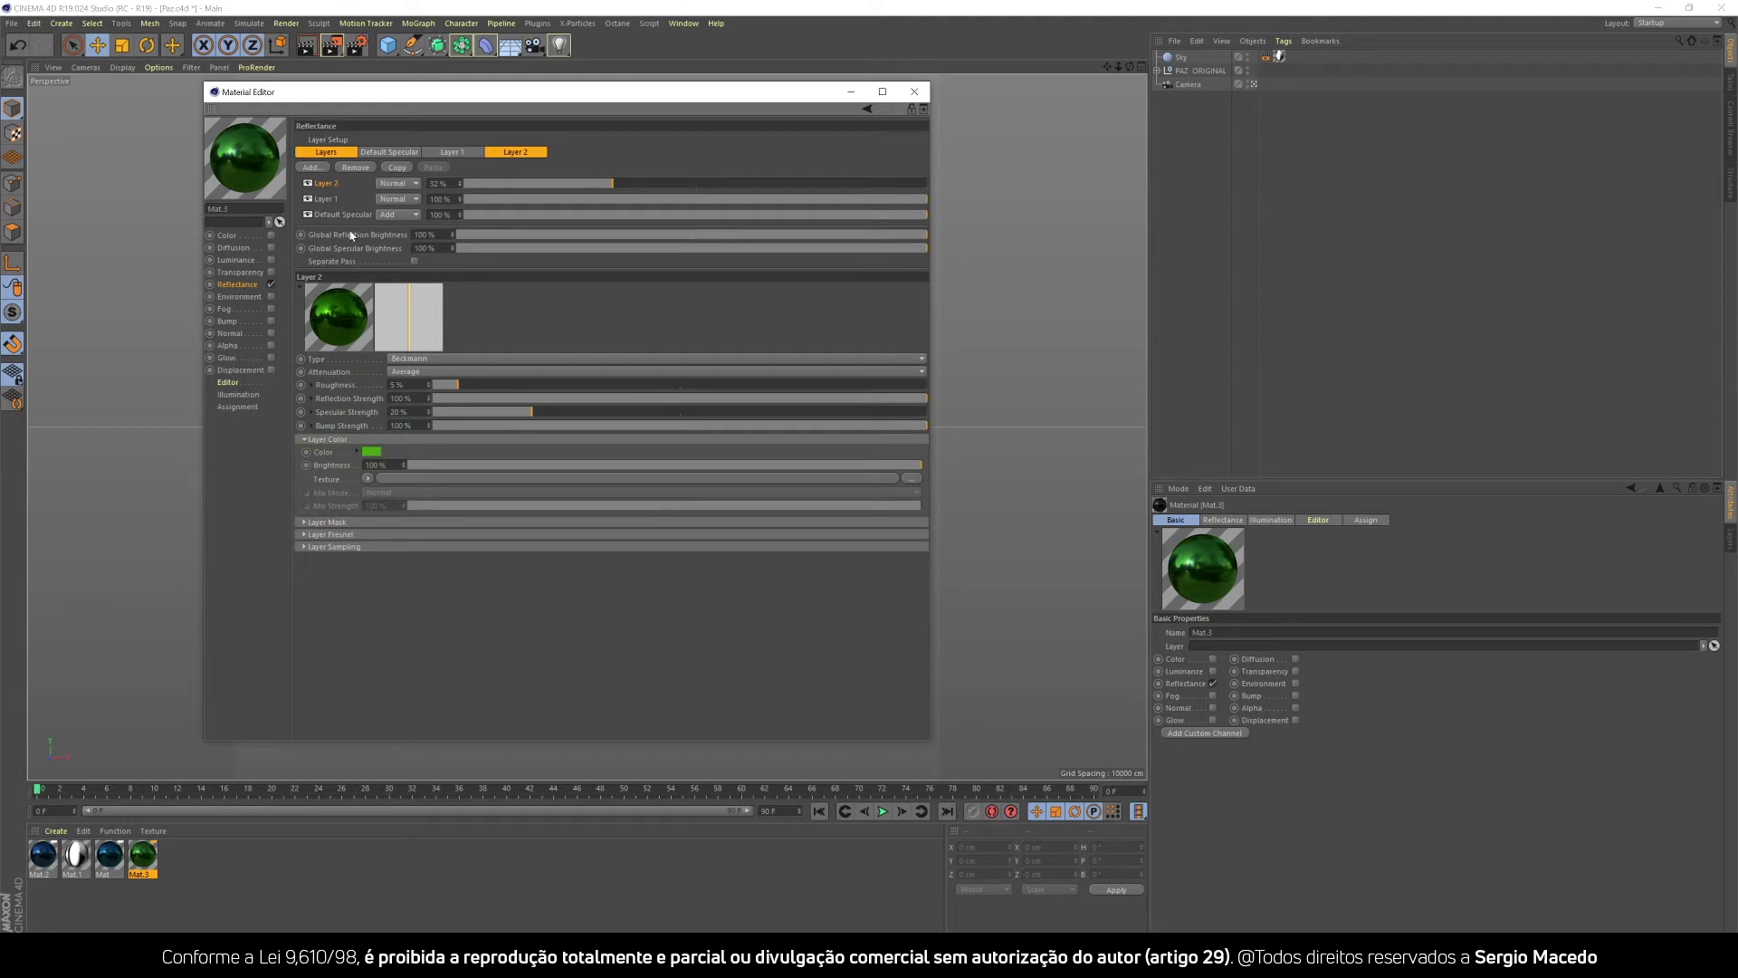
Change the copied material's Layer 1 color to a very dark green.
click(327, 199)
click(370, 451)
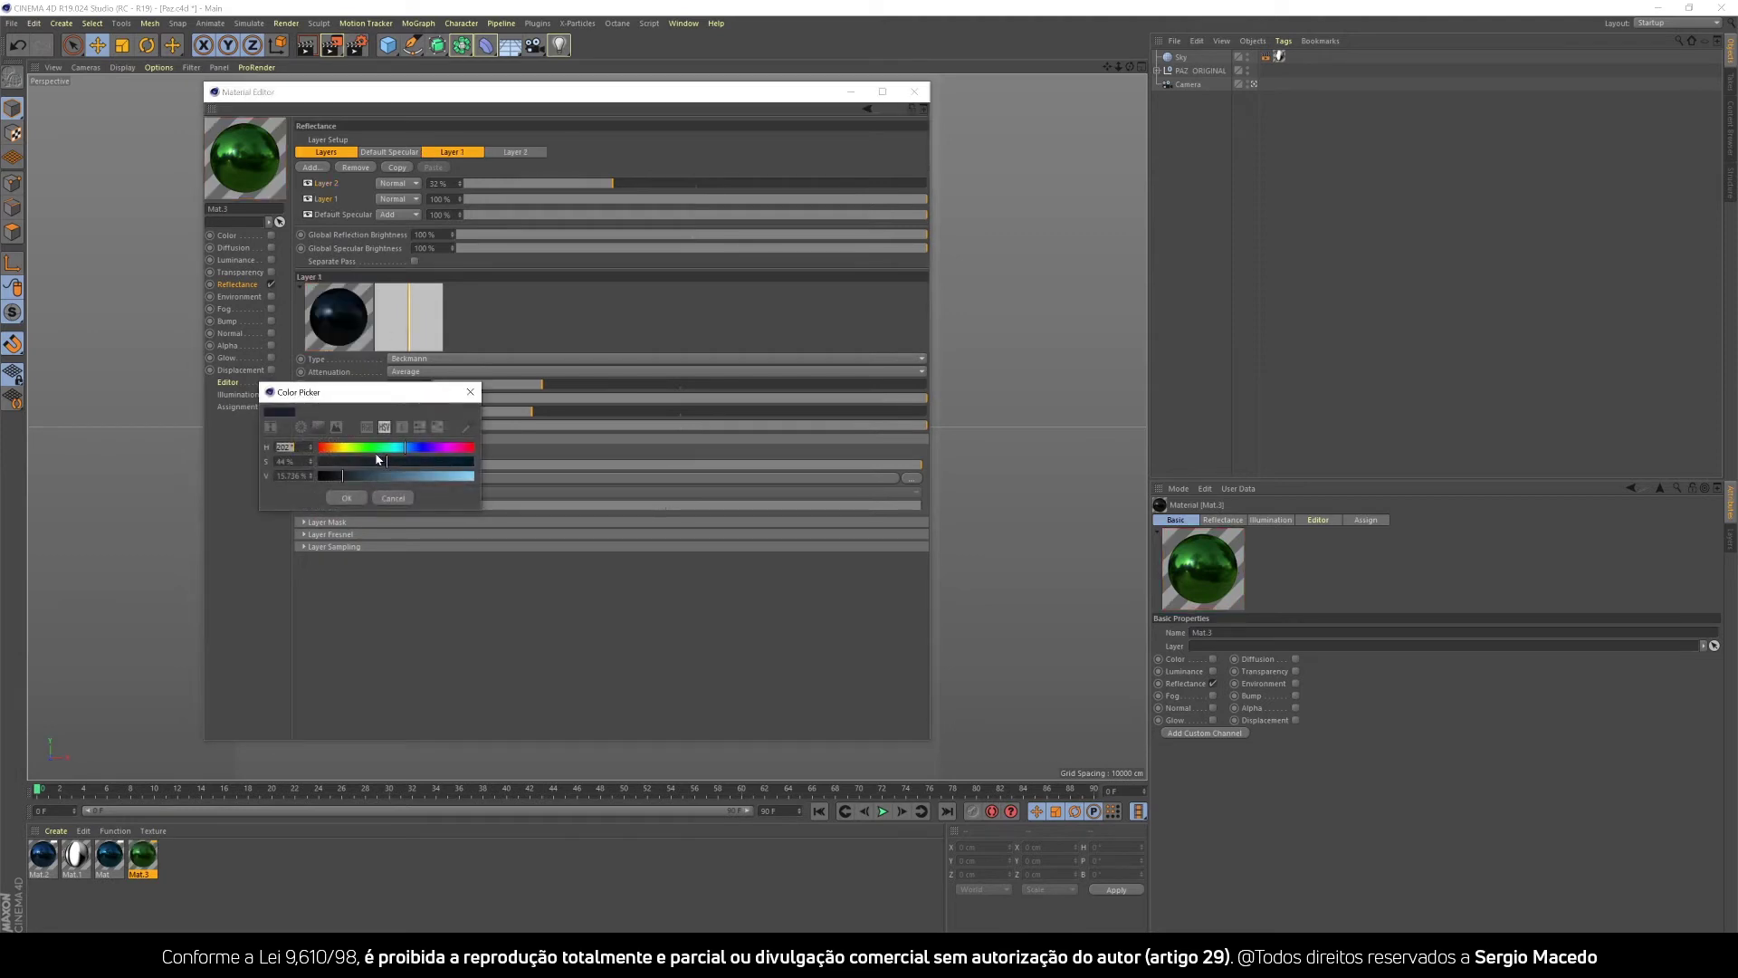
click(355, 476)
click(345, 498)
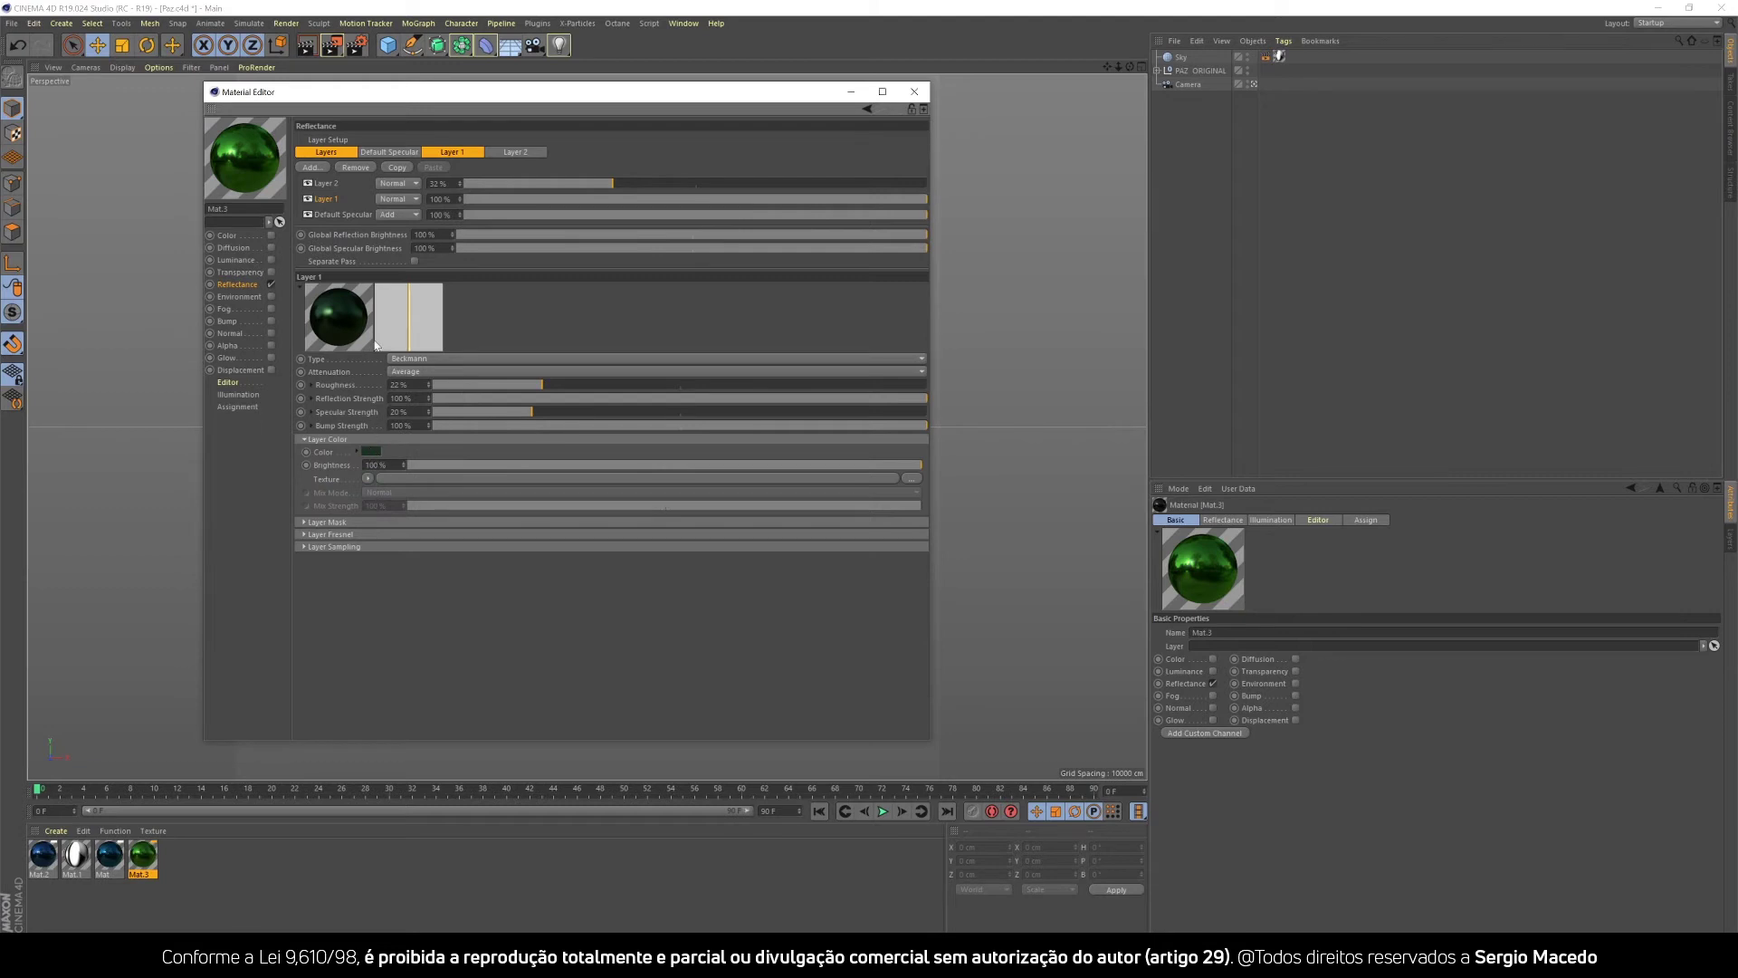
Make the green of the copied material's Layer 2 slightly less saturated.
click(326, 182)
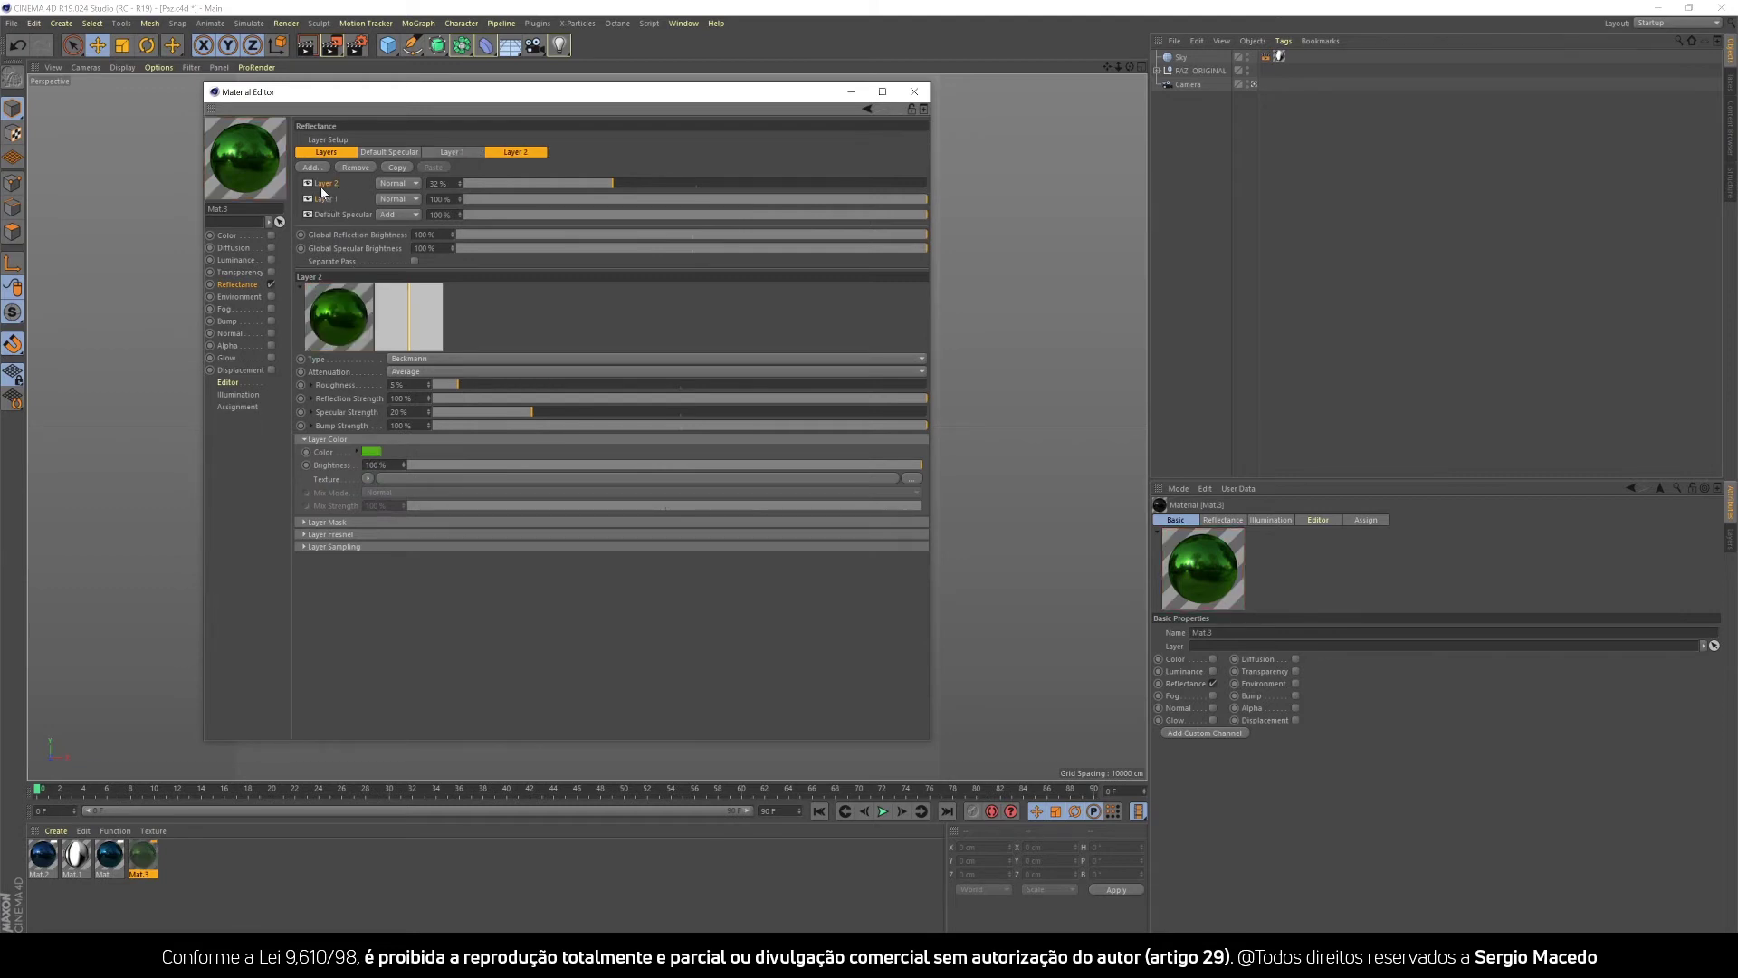
click(370, 453)
drag(365, 432, 352, 437)
click(345, 576)
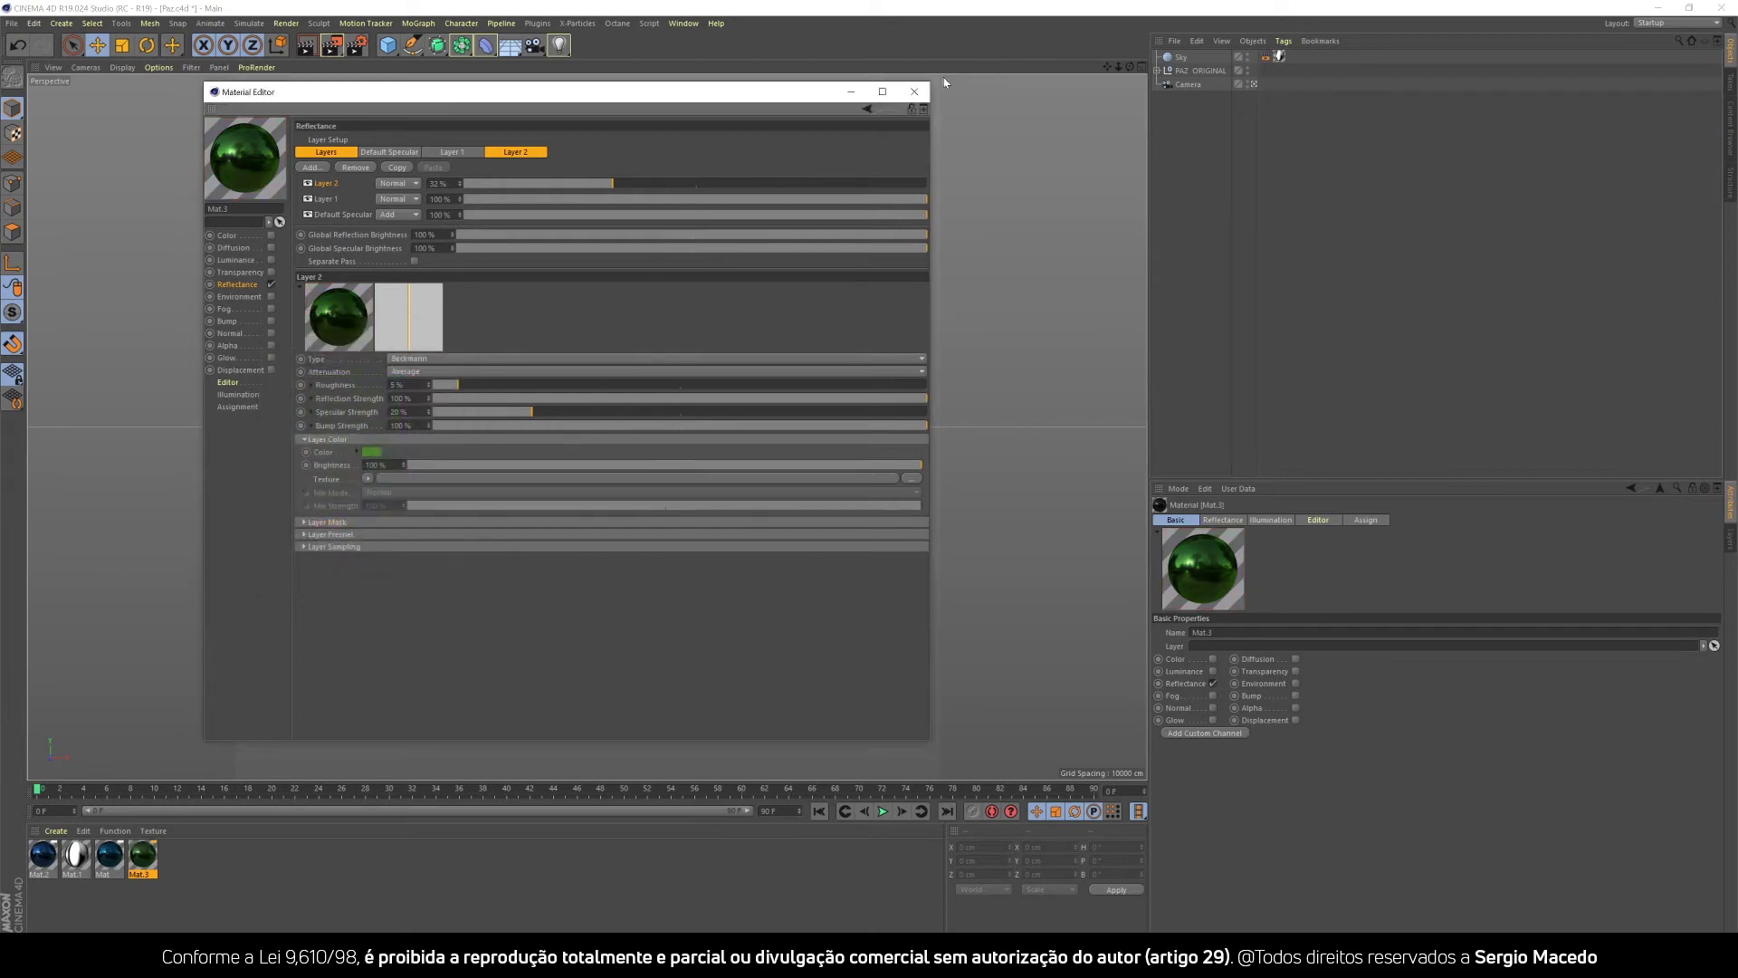
Apply the green material to the Paz text and render it in the viewport.
click(914, 91)
drag(142, 854, 327, 421)
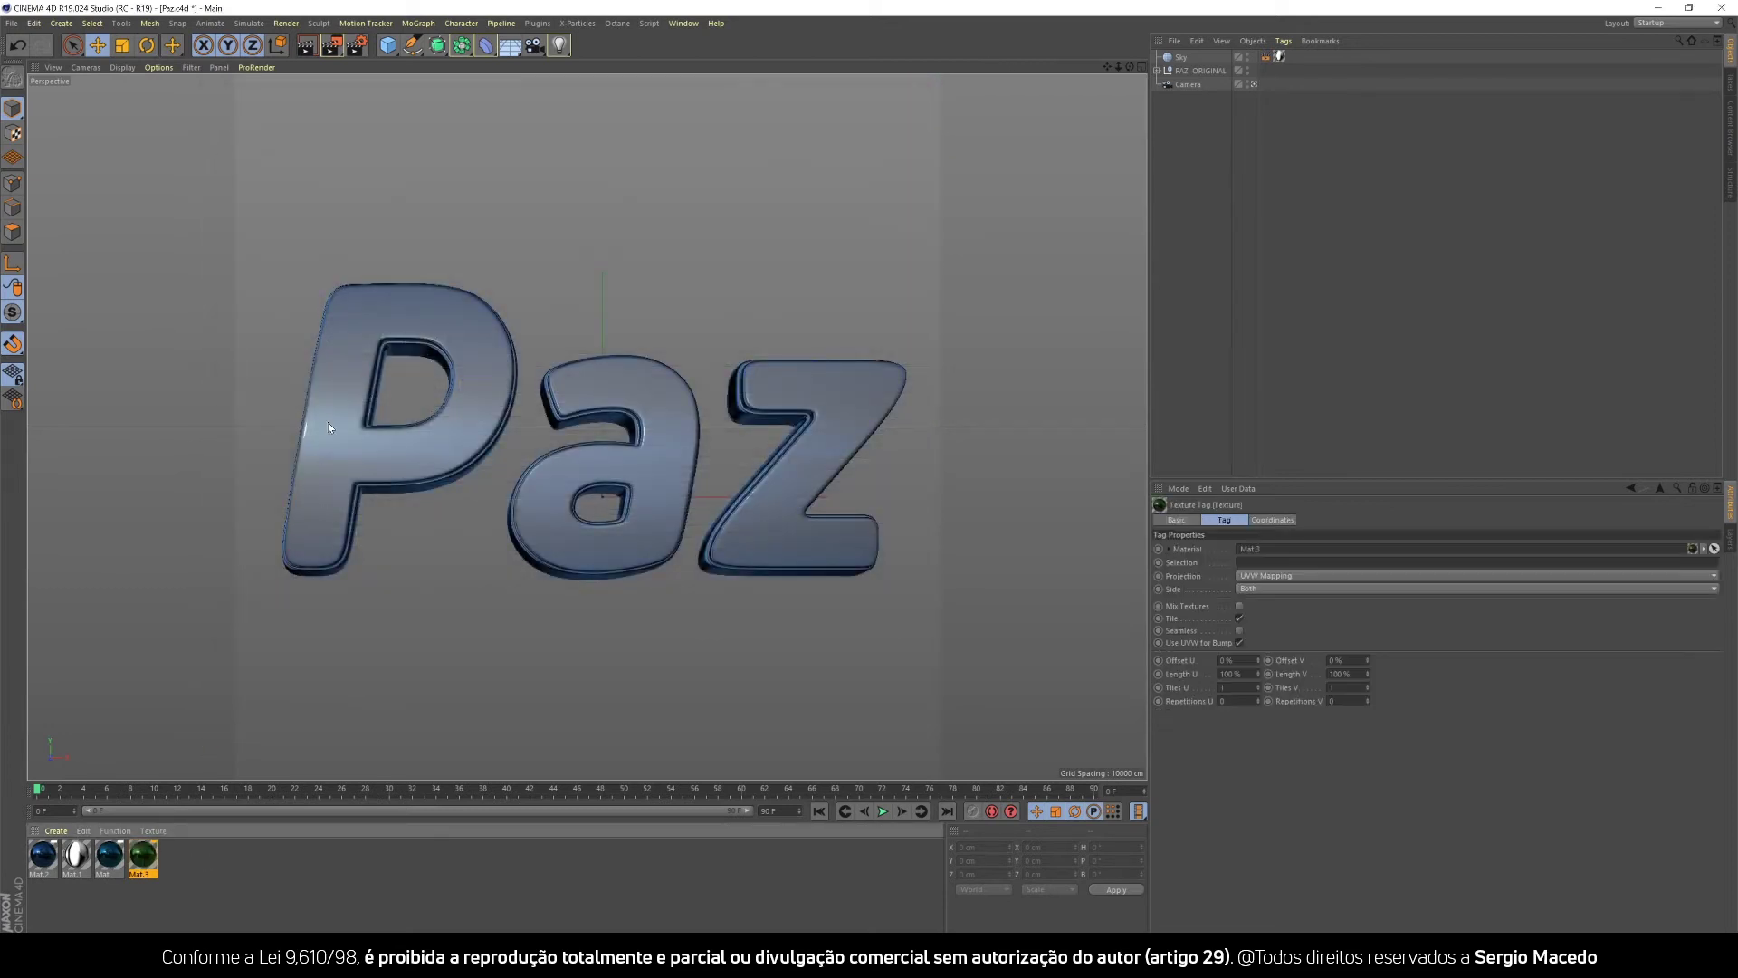
key(ctrl+r)
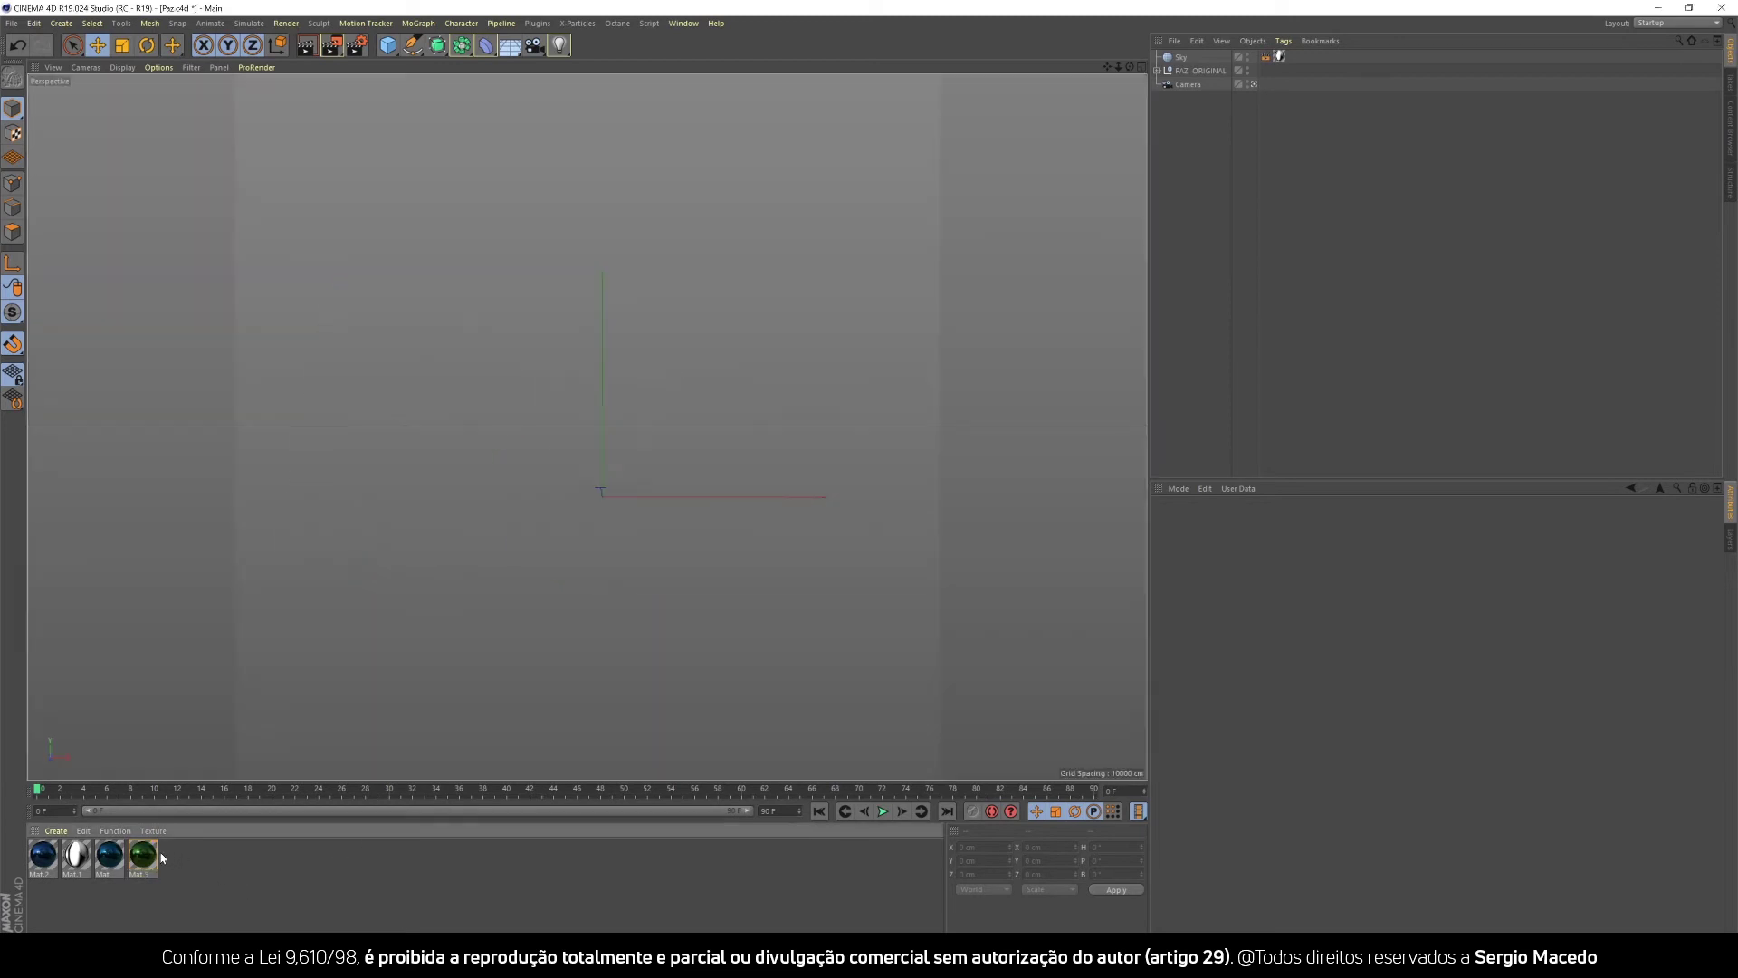
Set the green material's Layer 2 opacity to 100% and its Layer 1 roughness to 8%.
double_click(143, 855)
drag(614, 183, 999, 190)
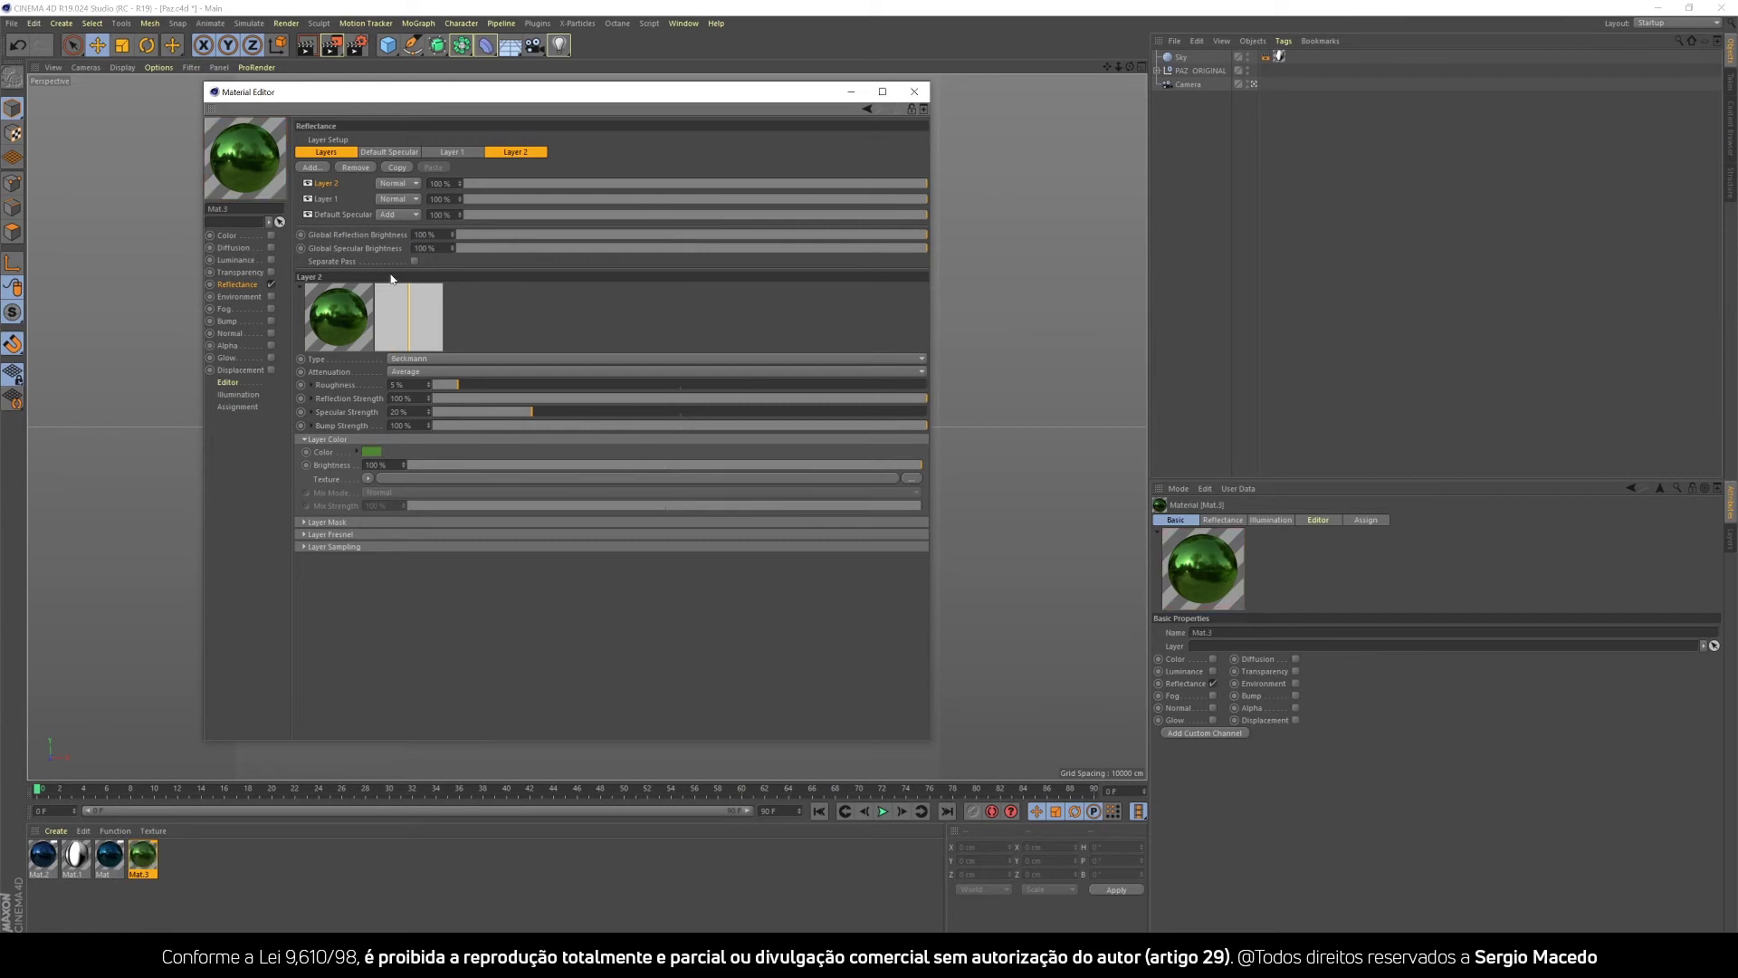
click(325, 201)
drag(521, 389, 471, 385)
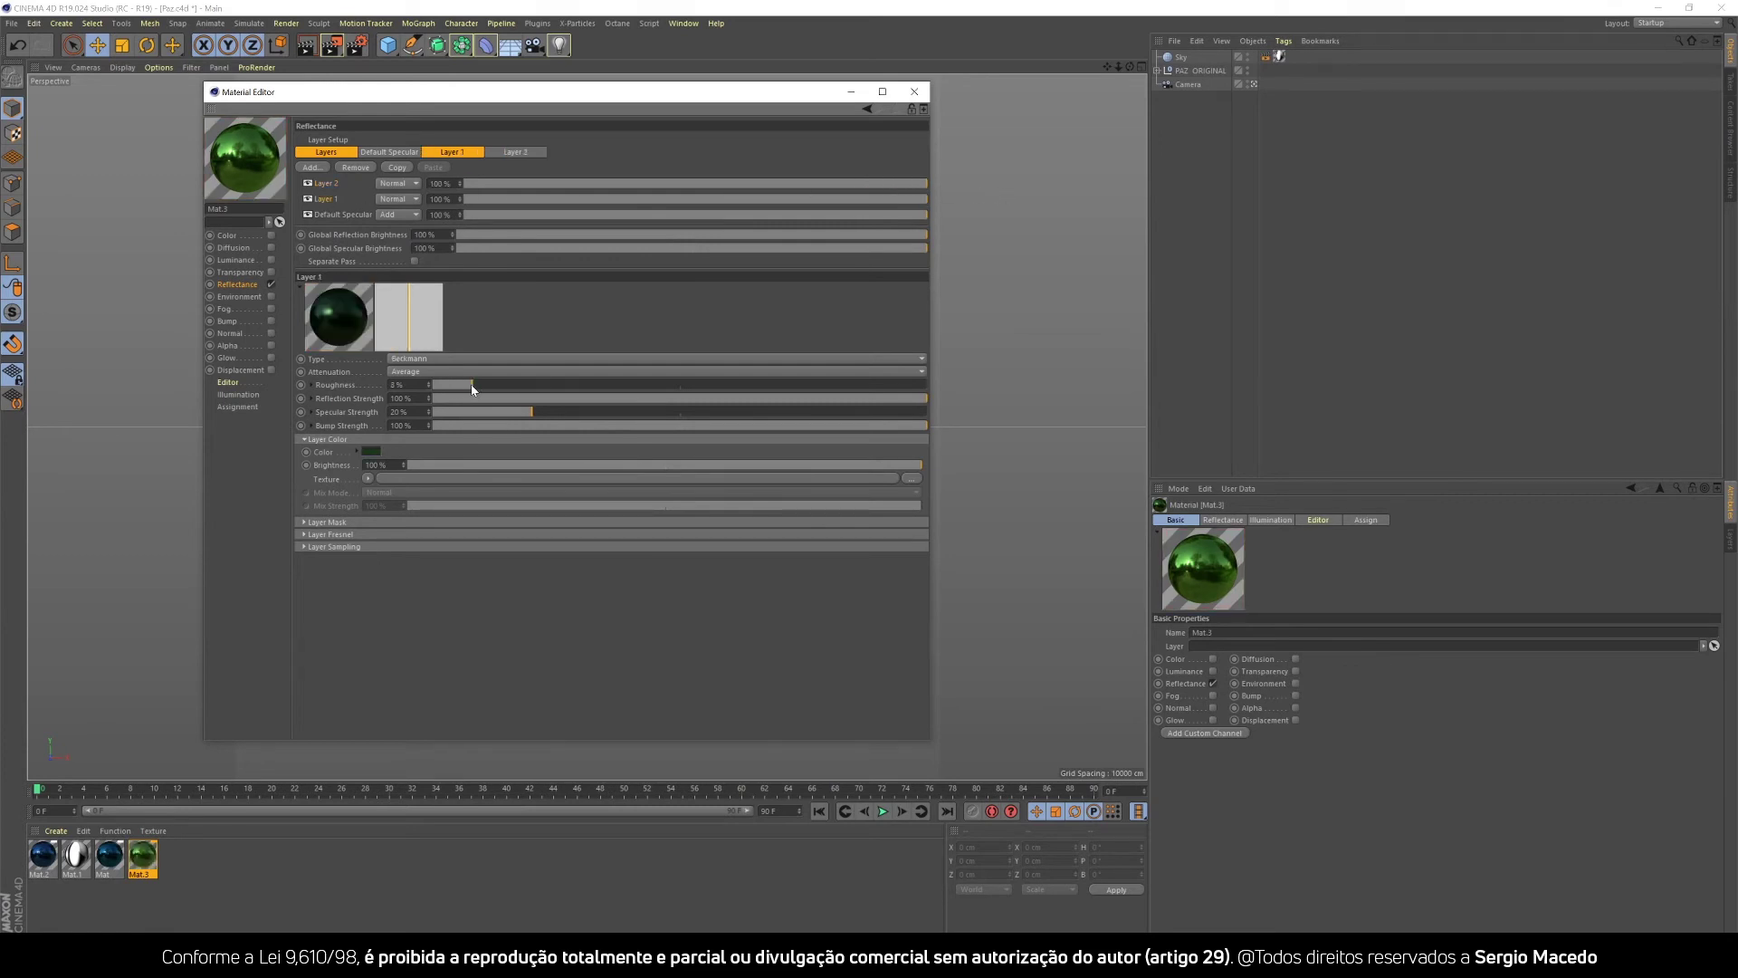
click(923, 92)
Render the green Paz text in the viewport and reopen its material for editing.
click(306, 45)
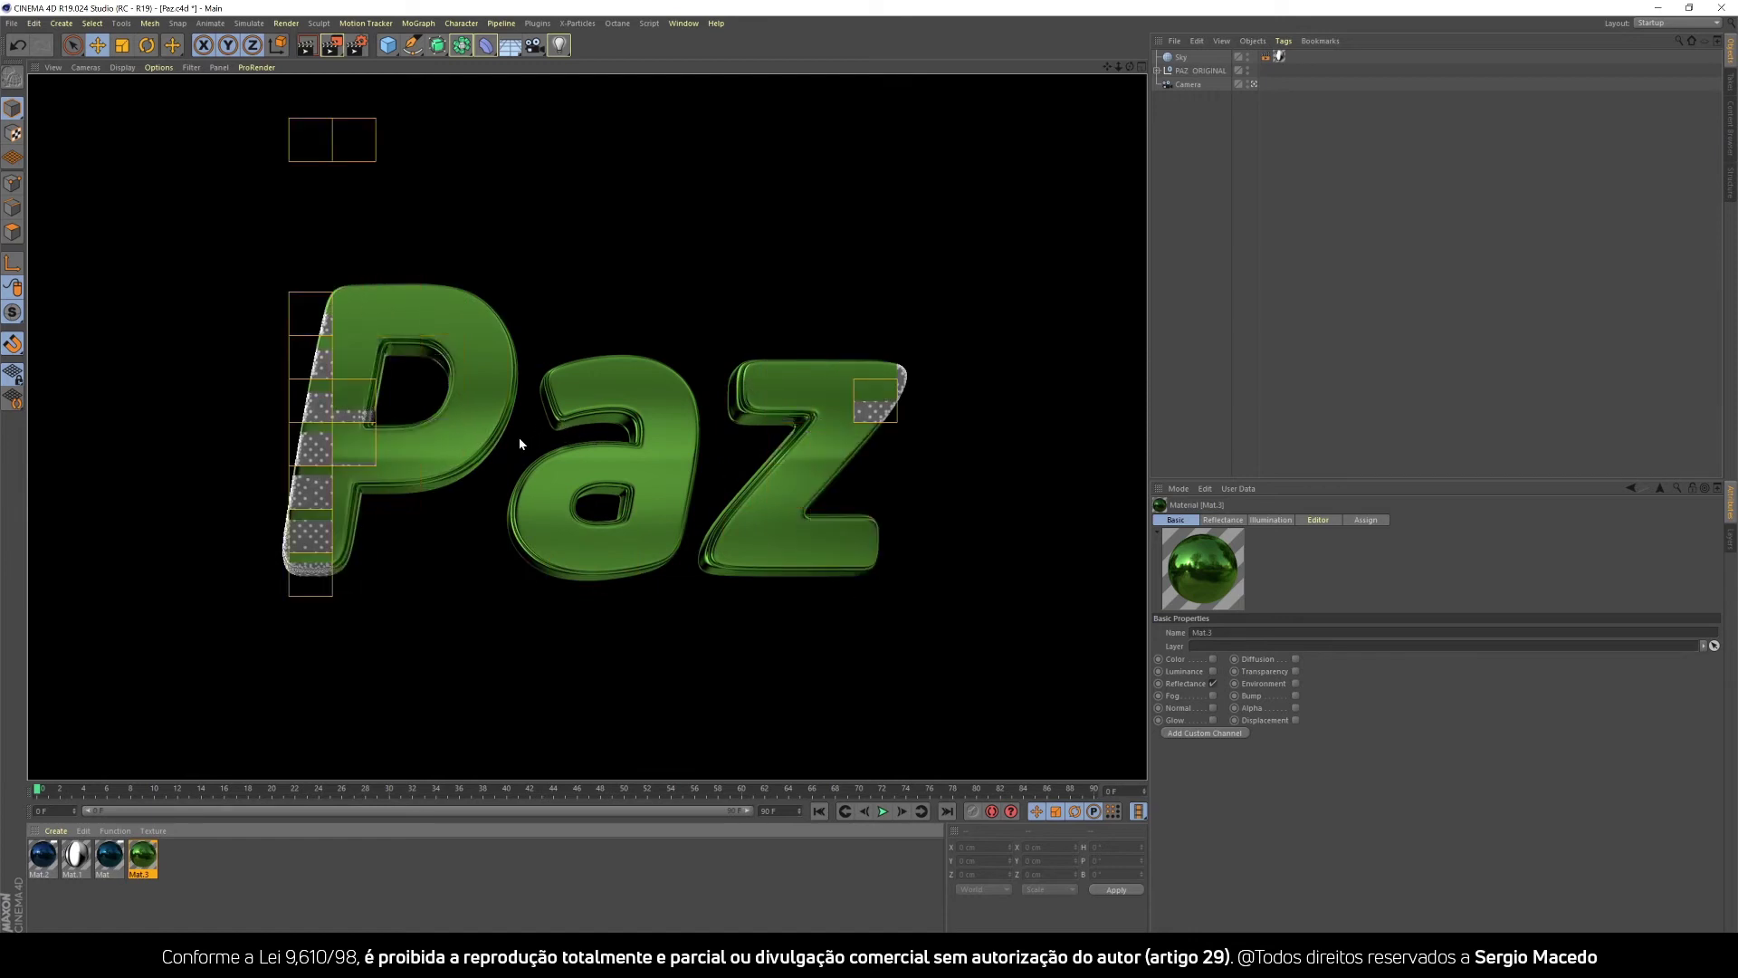
double_click(144, 855)
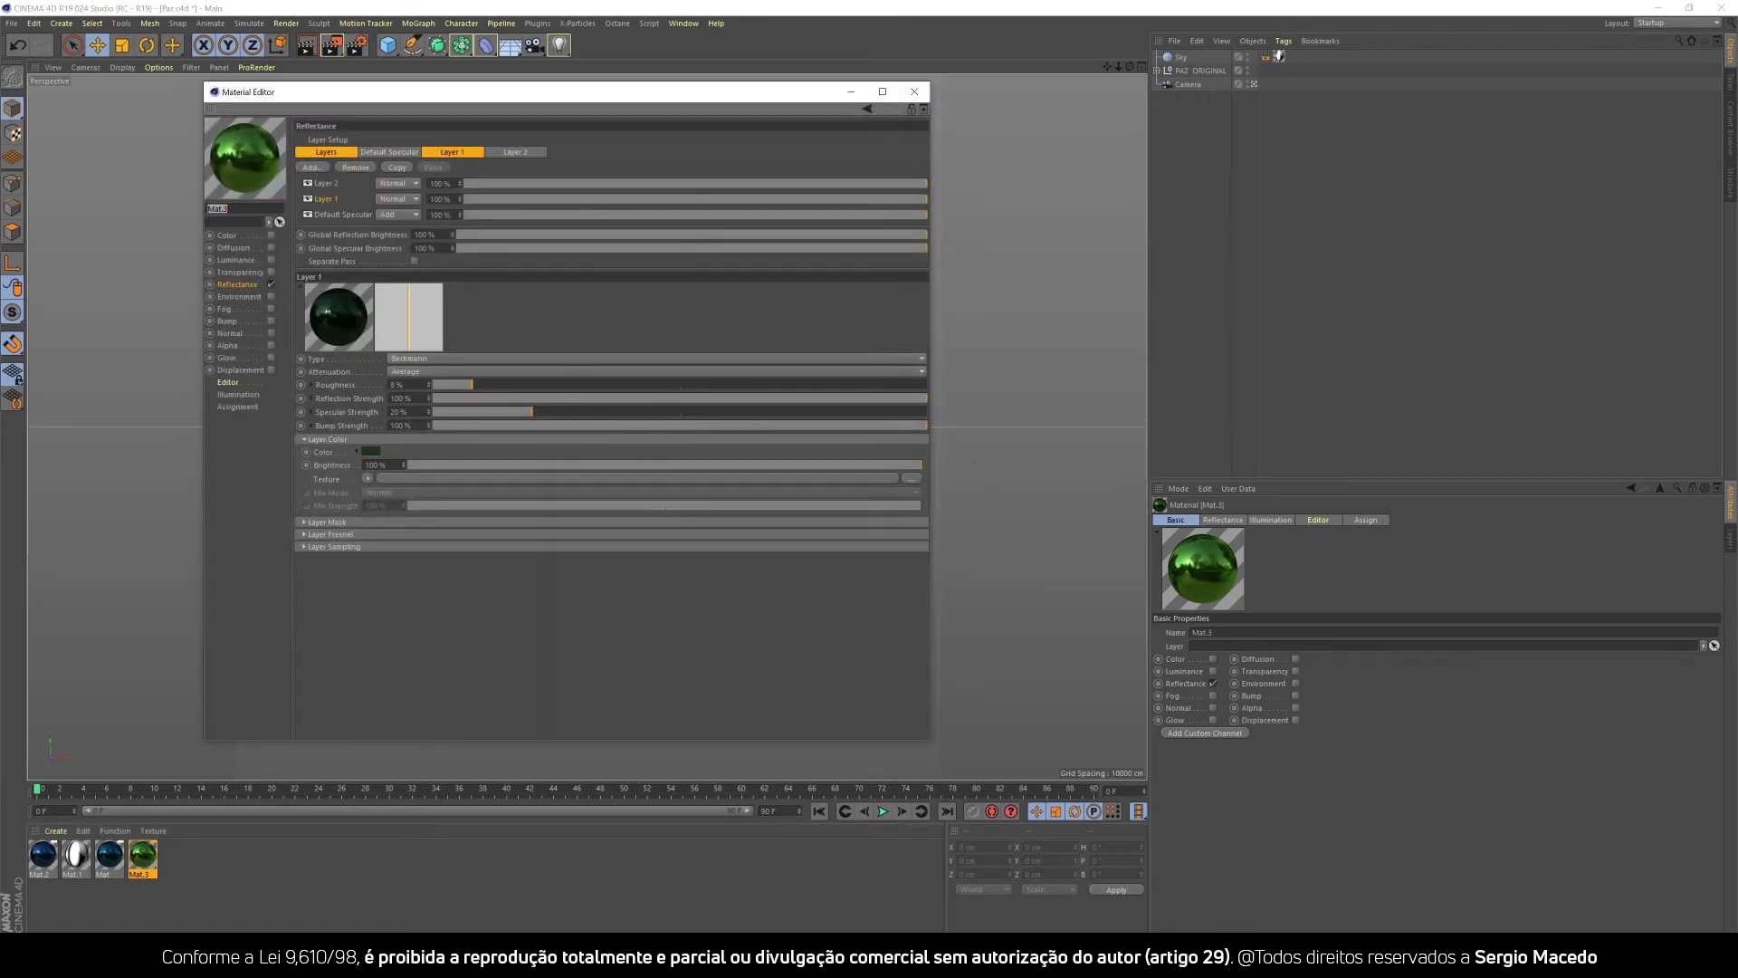
Lower the roughness of the green material's Layer 1, close the Material Editor and render the Paz text in the viewport.
drag(471, 384, 403, 387)
click(327, 184)
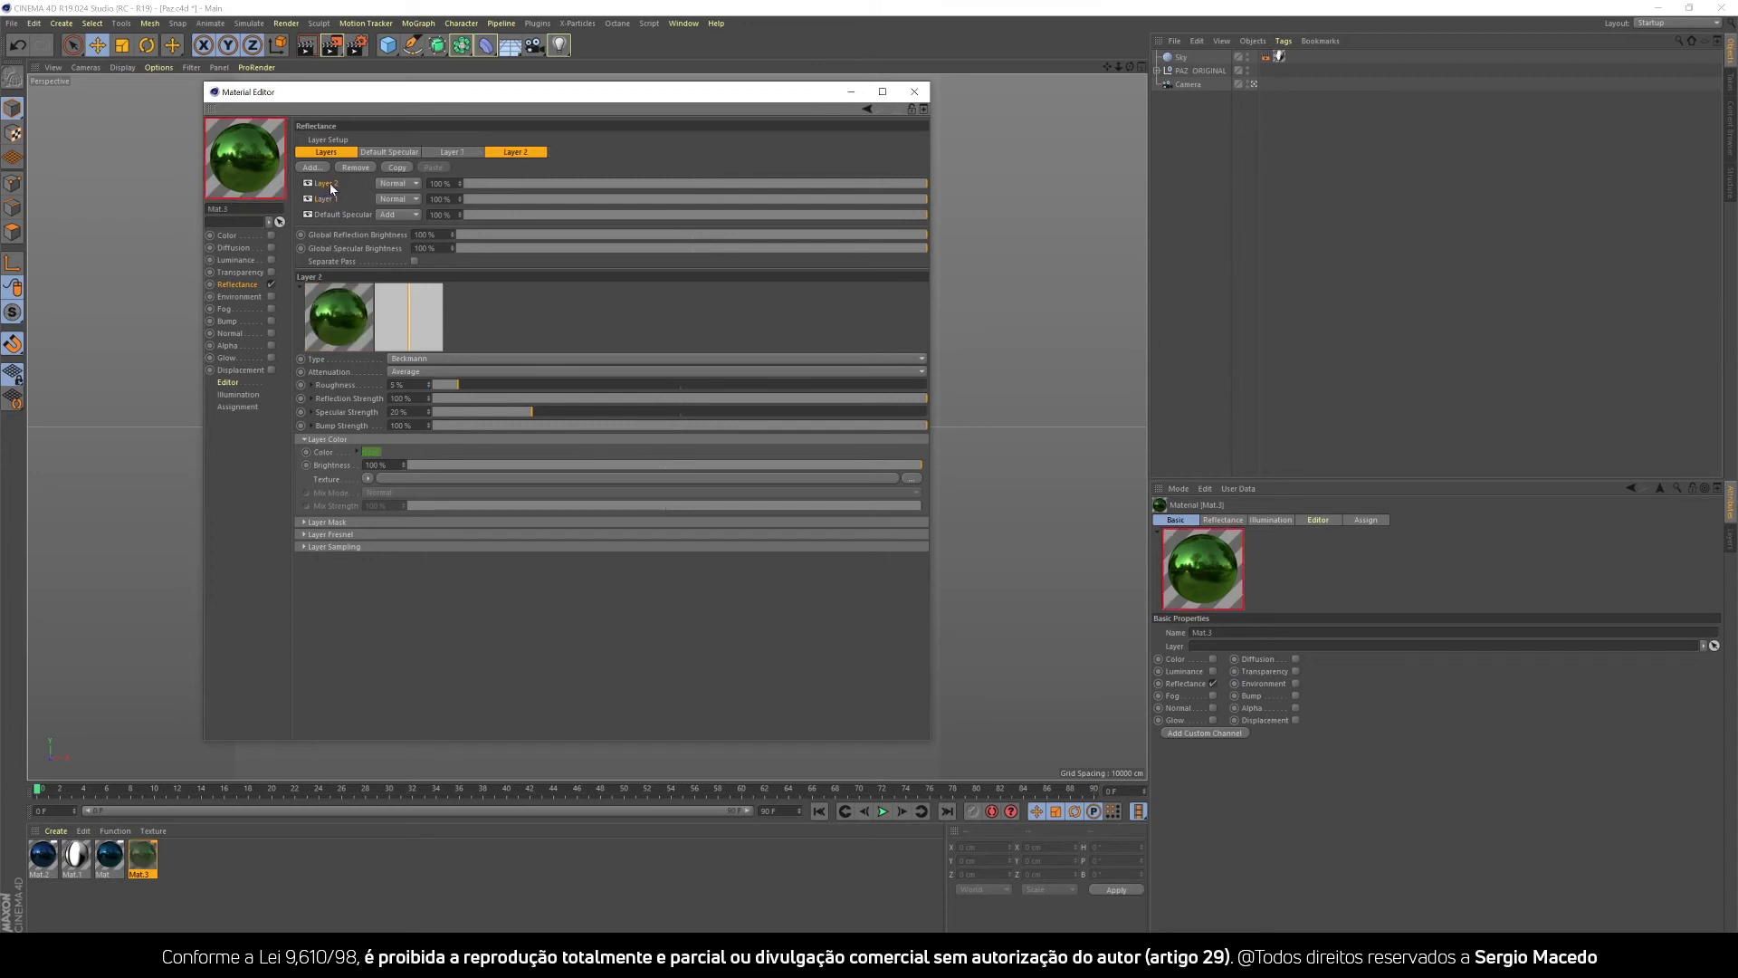
click(914, 92)
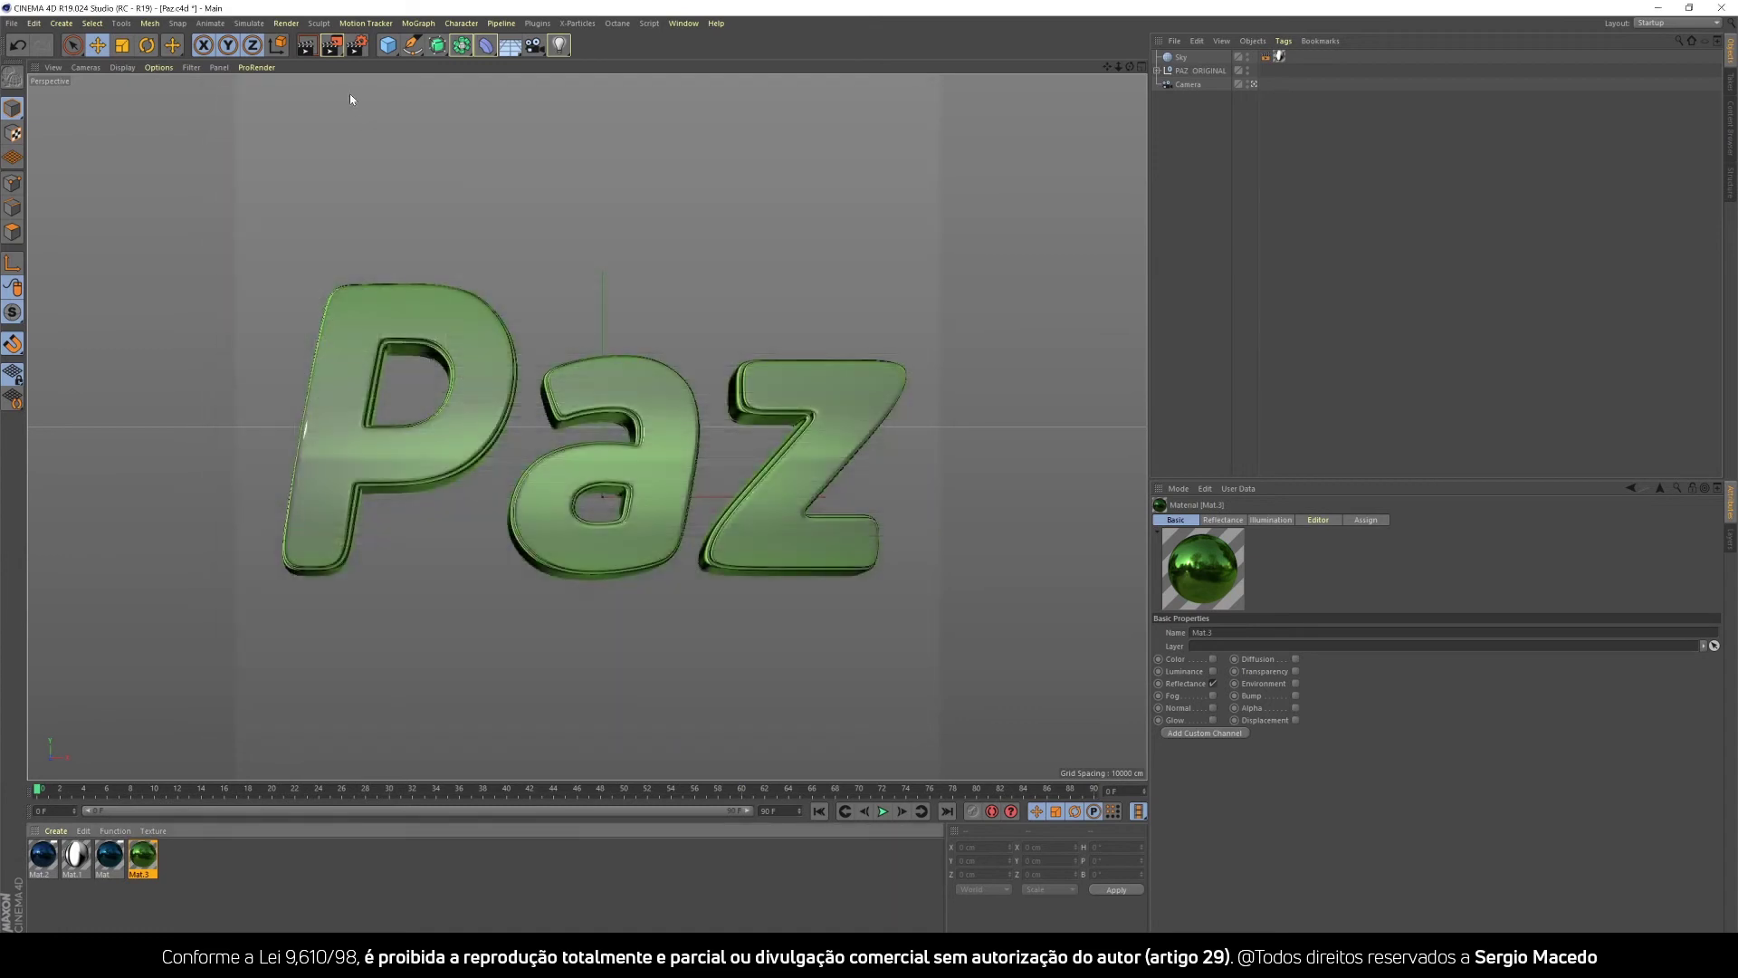
key(ctrl+r)
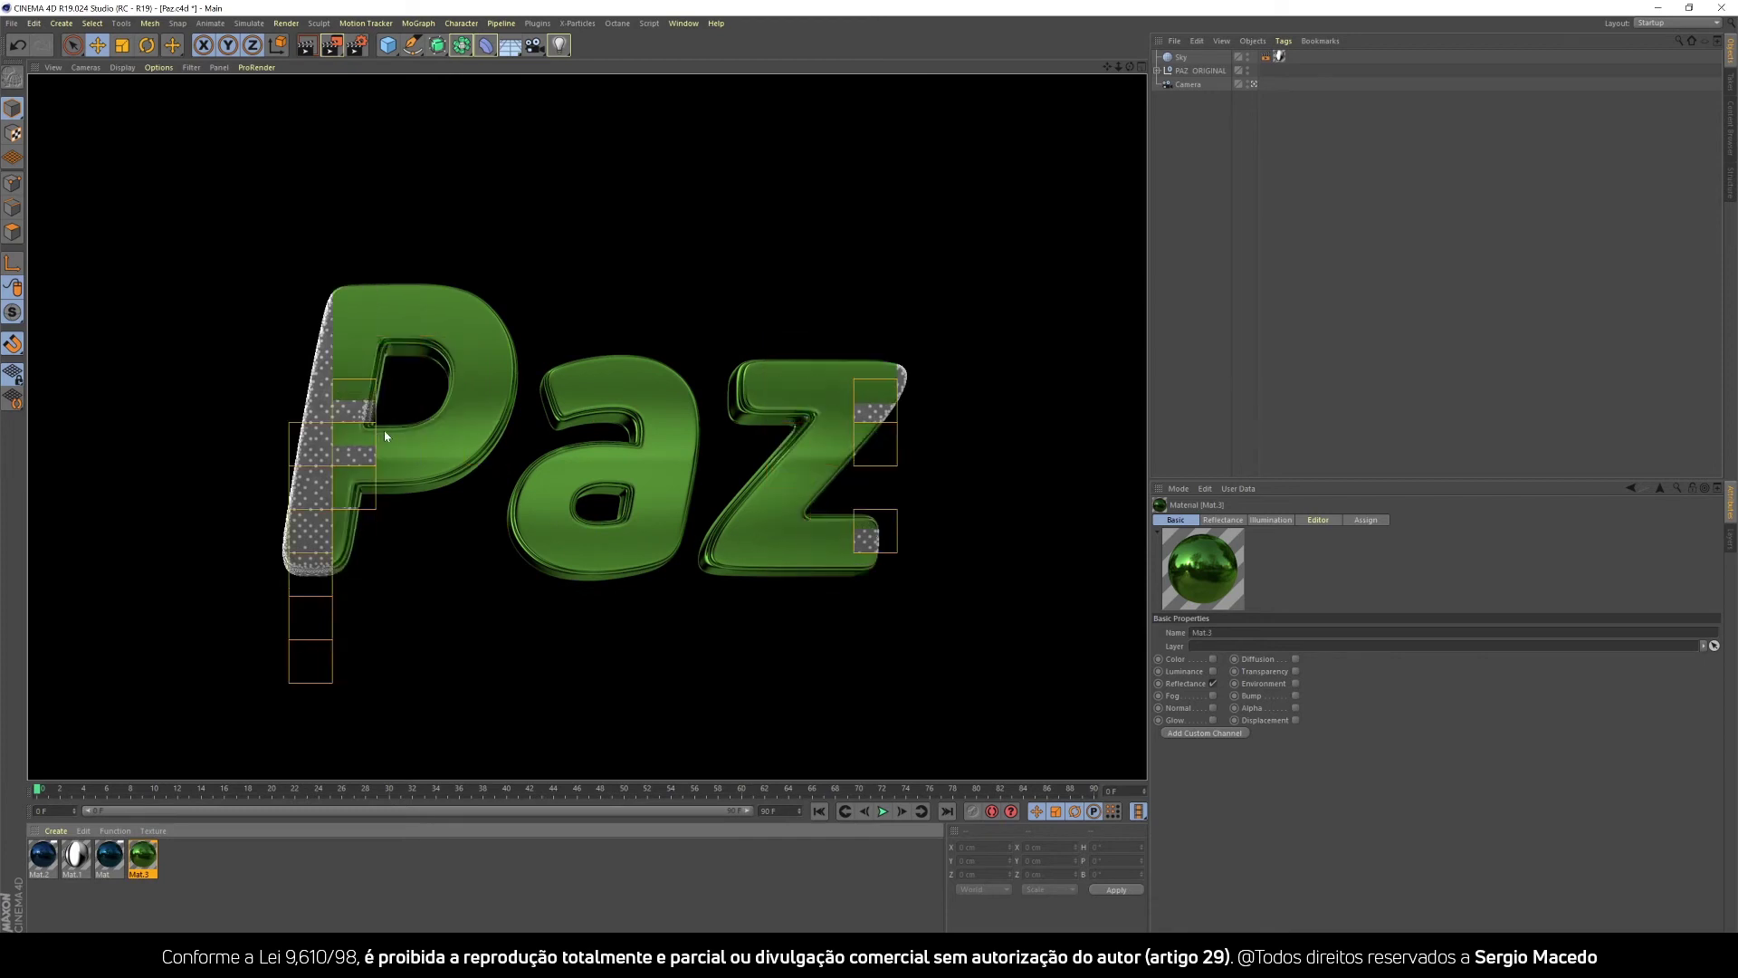
click(724, 583)
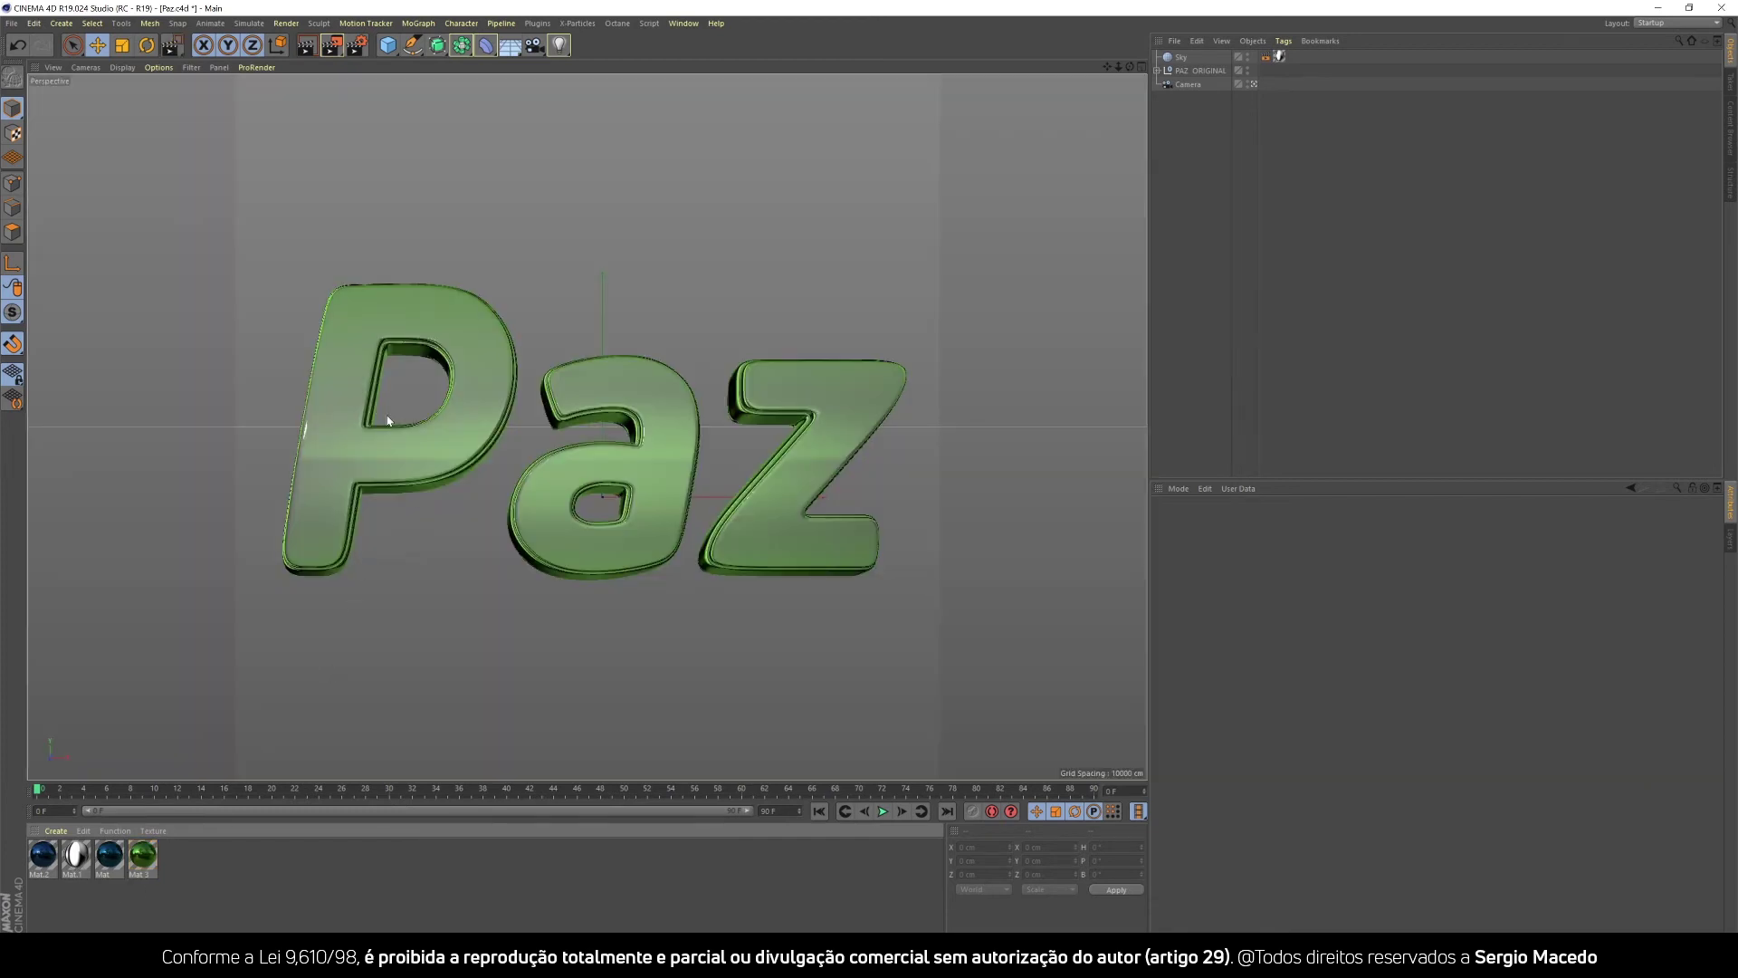
Create a new material and set its base color to dark gray with a value of about 21.8%.
double_click(176, 856)
double_click(51, 867)
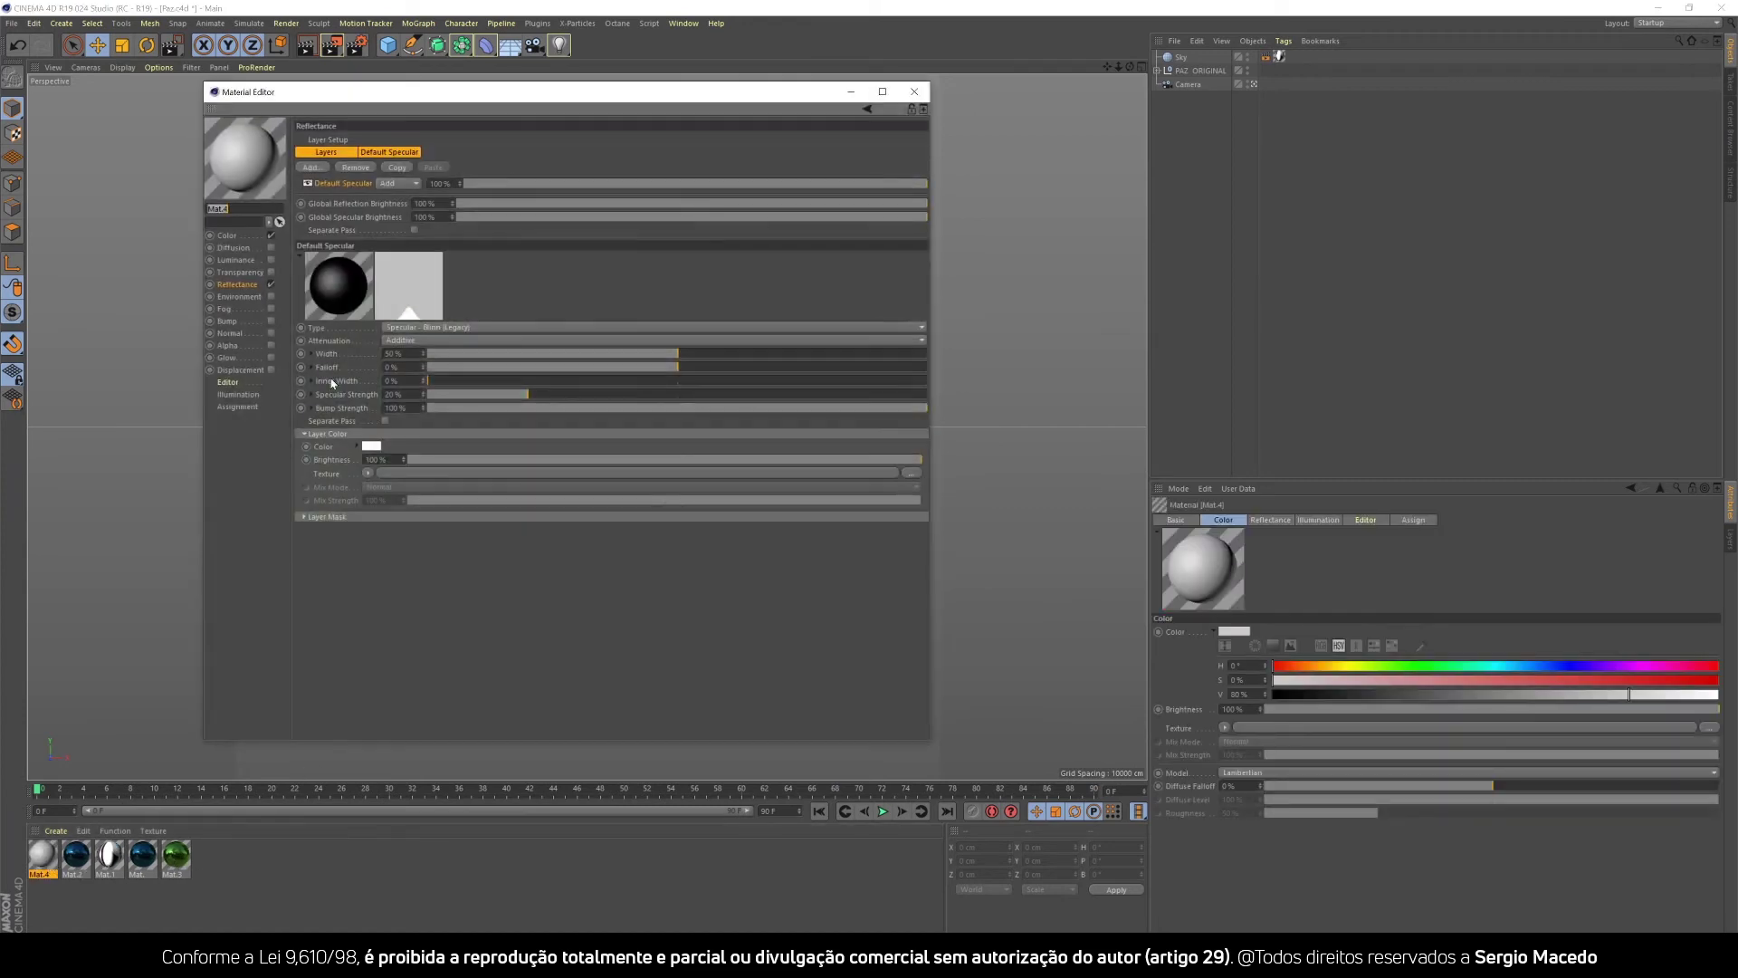
click(245, 236)
drag(386, 235, 362, 276)
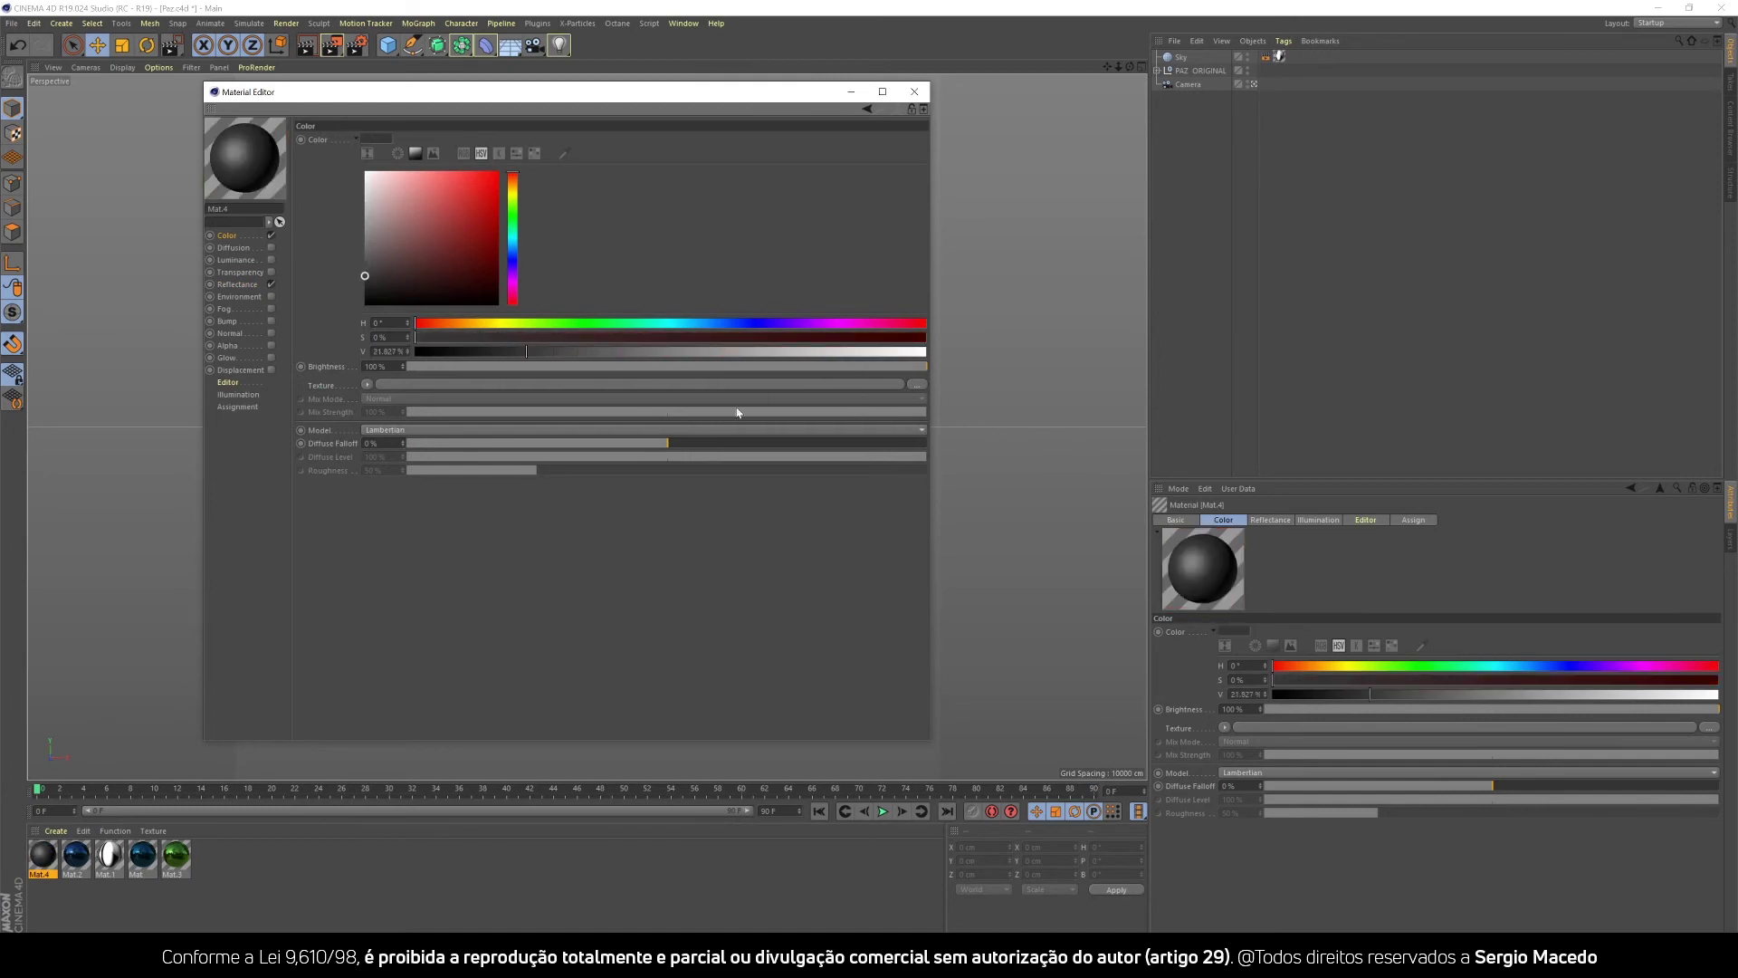
Load the Lumas effect shader as the new material's color texture and set the shader's color to dark gray.
click(366, 386)
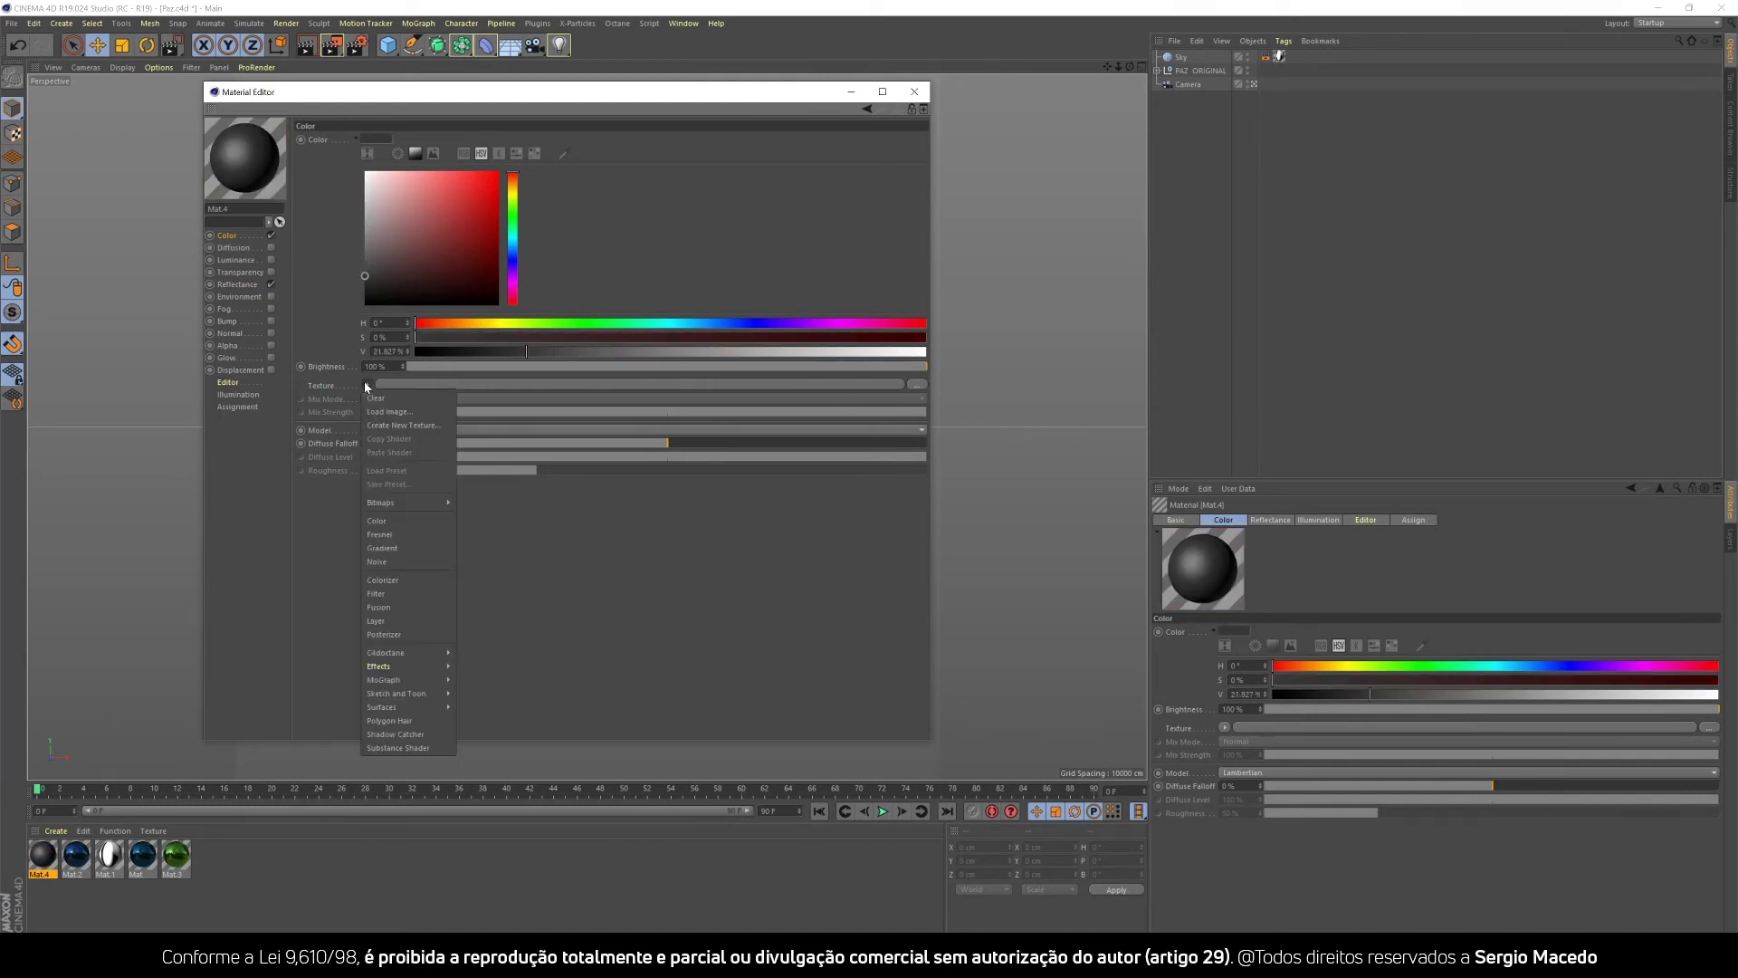
mouse_move(406, 666)
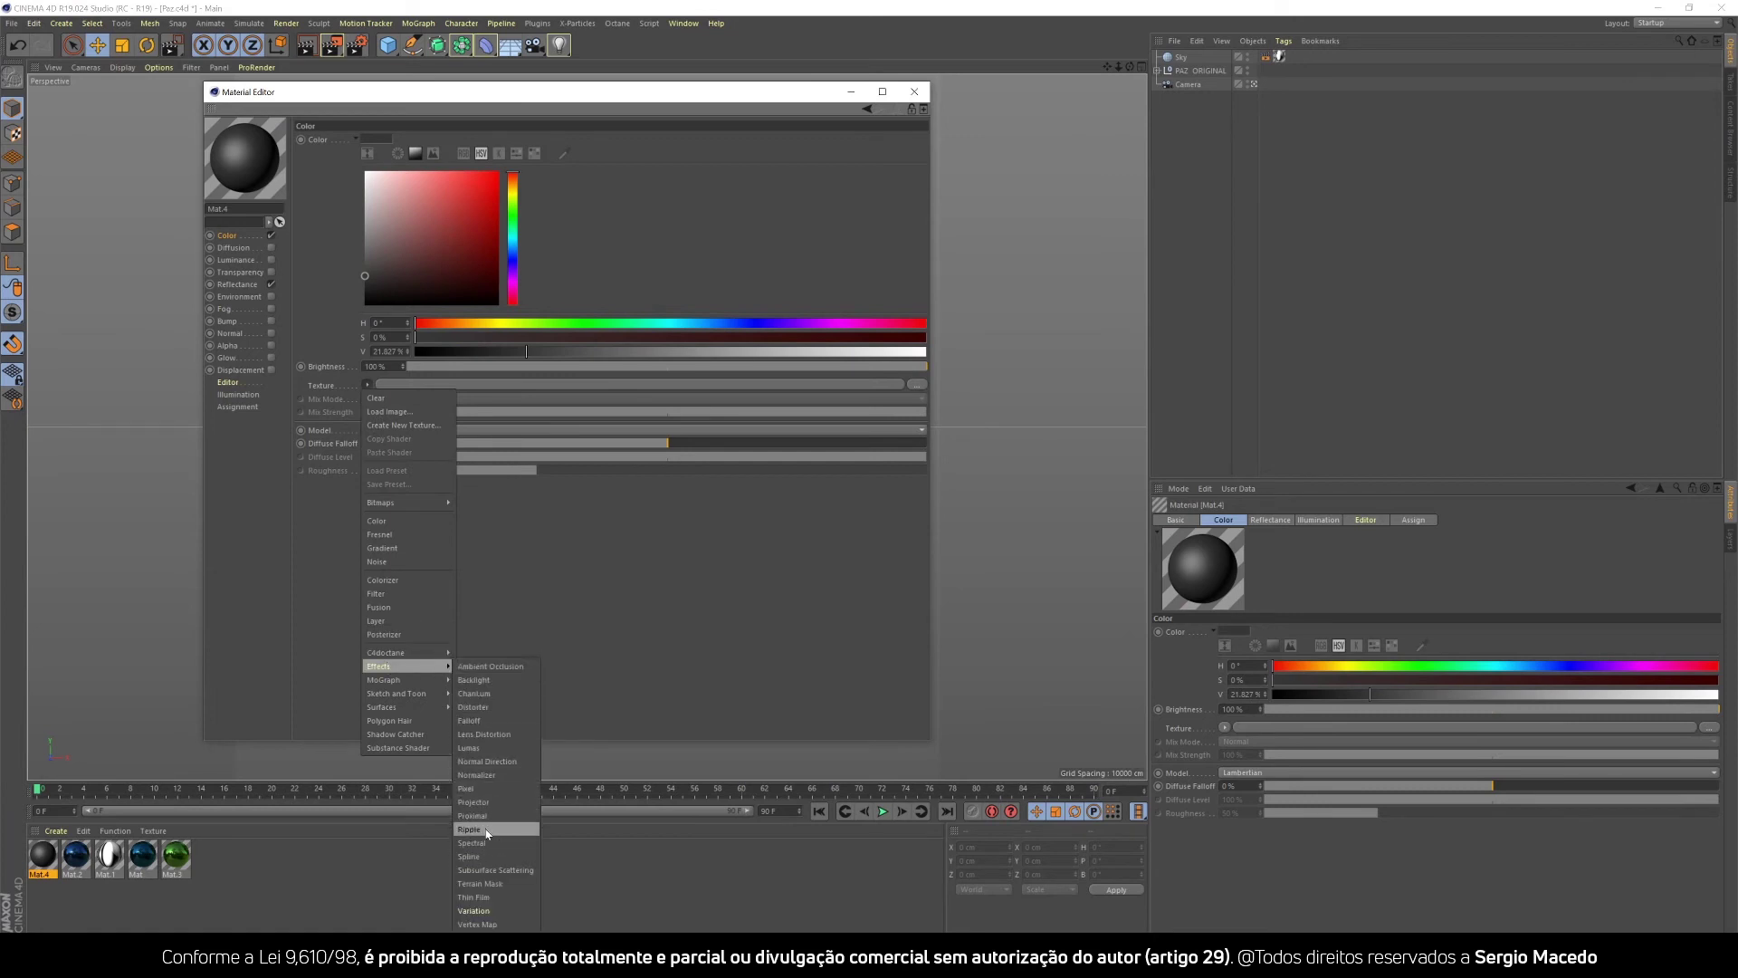
click(471, 748)
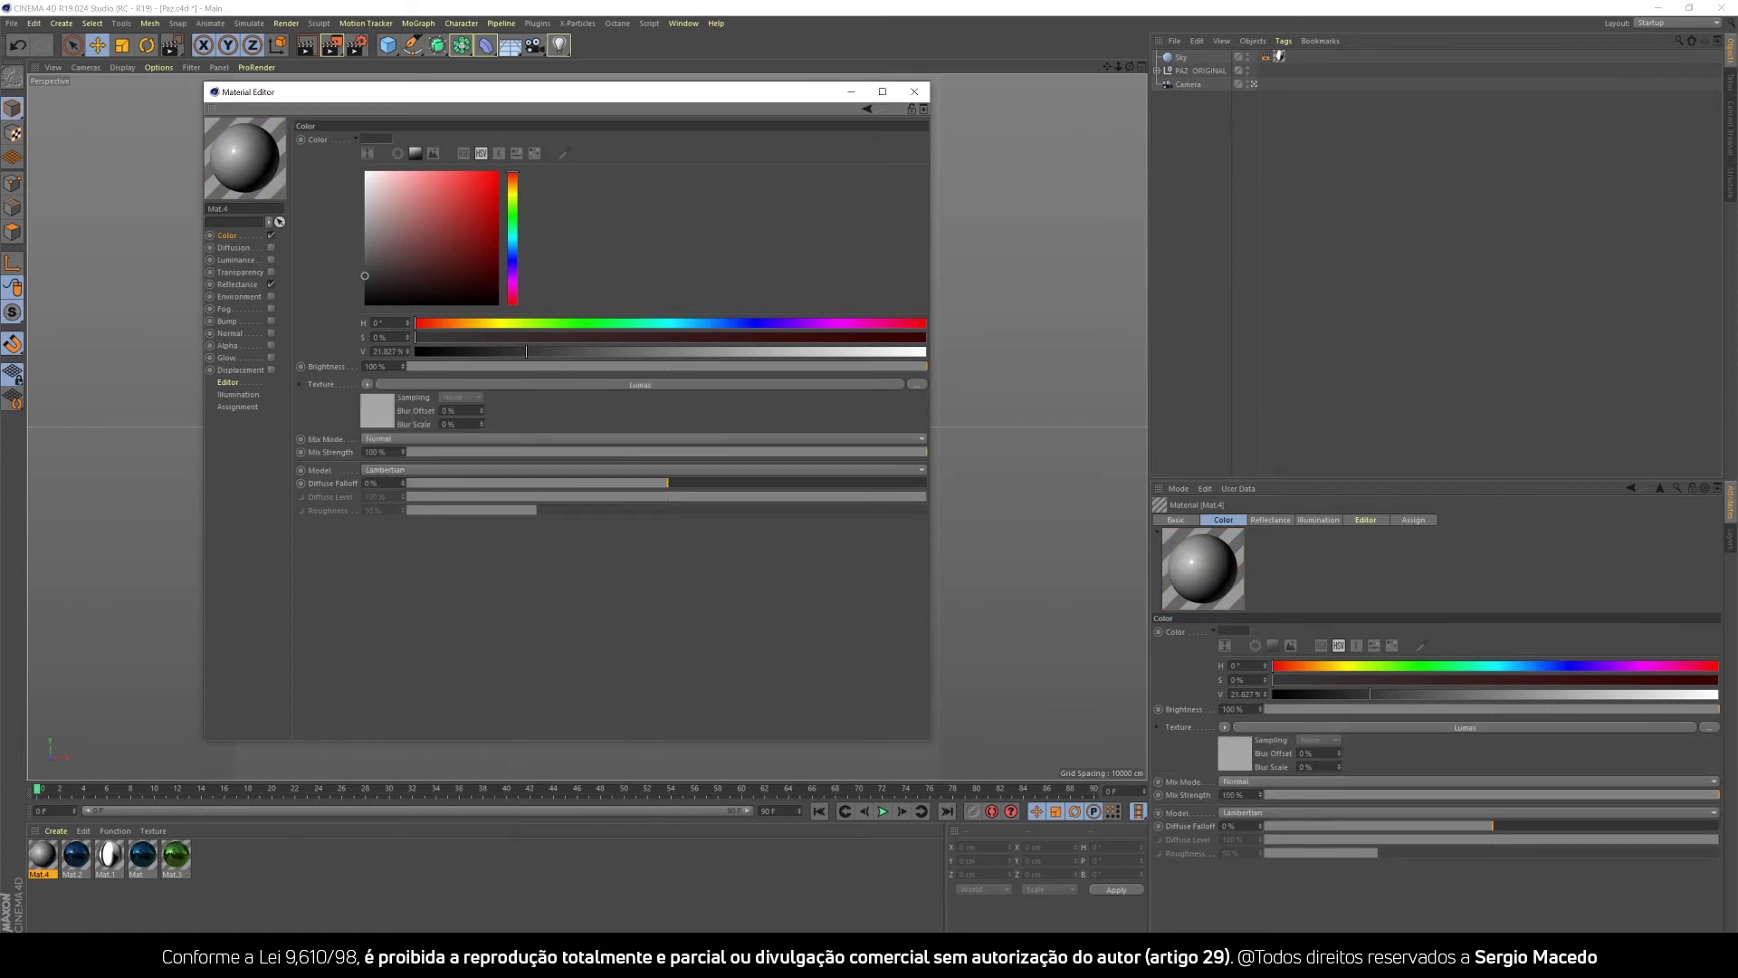
click(377, 408)
click(363, 246)
drag(402, 276, 360, 275)
click(340, 297)
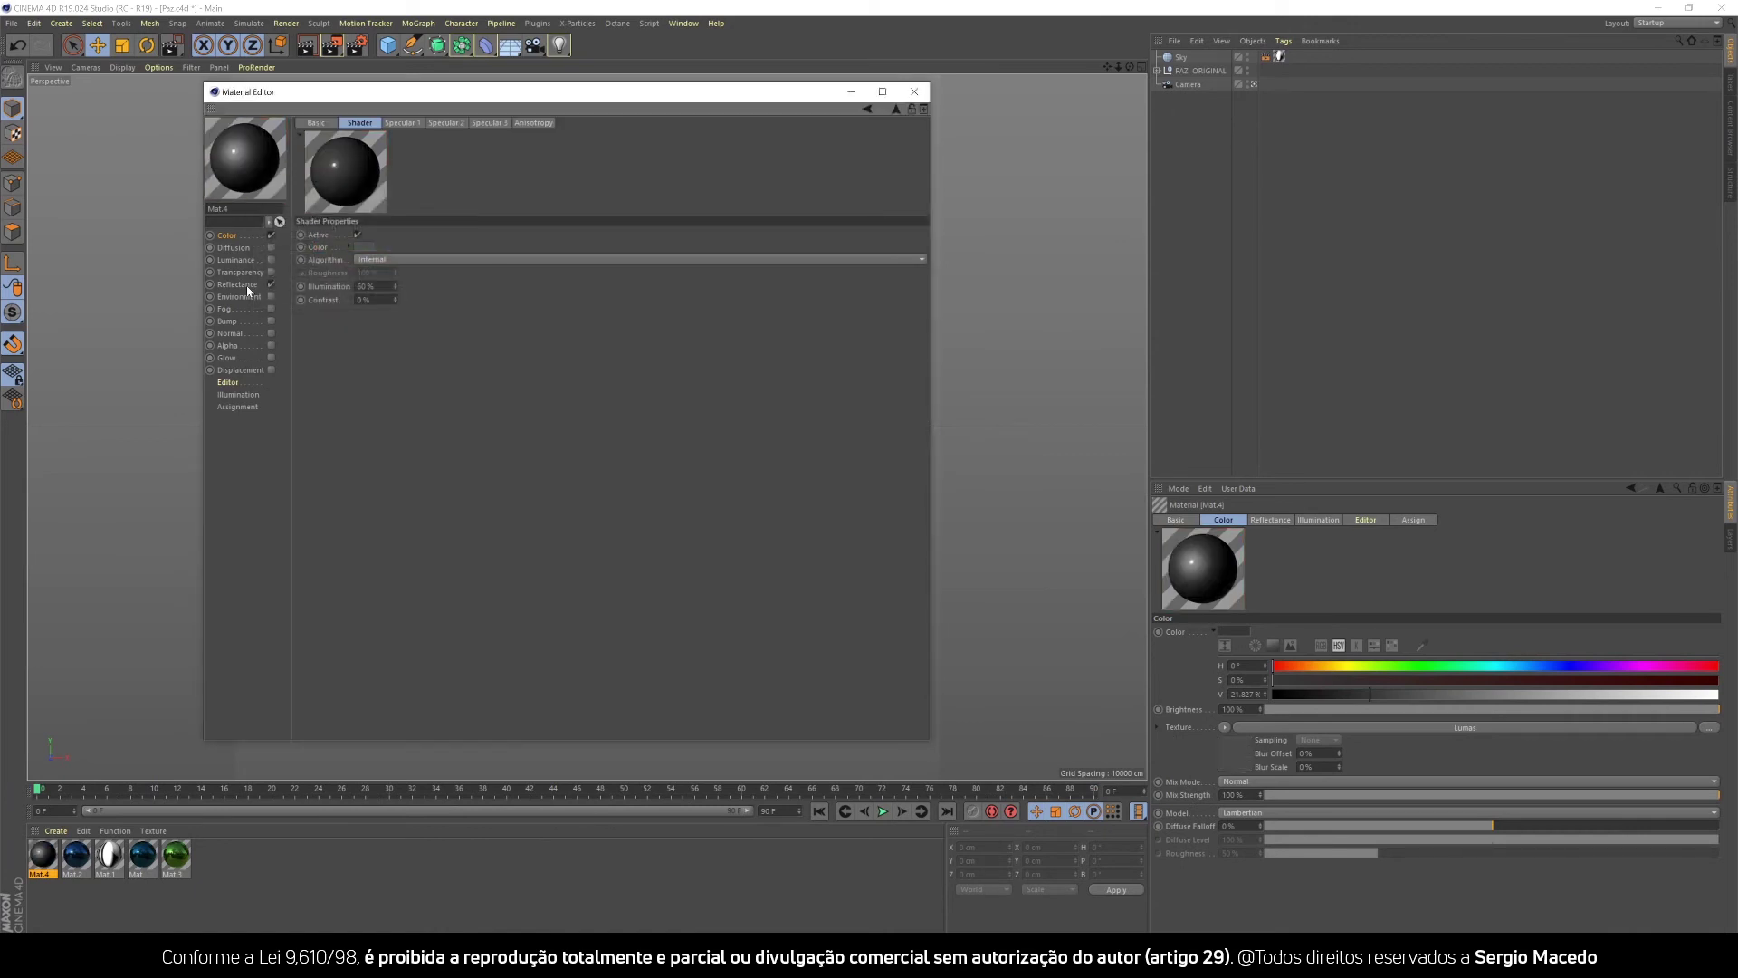
click(914, 91)
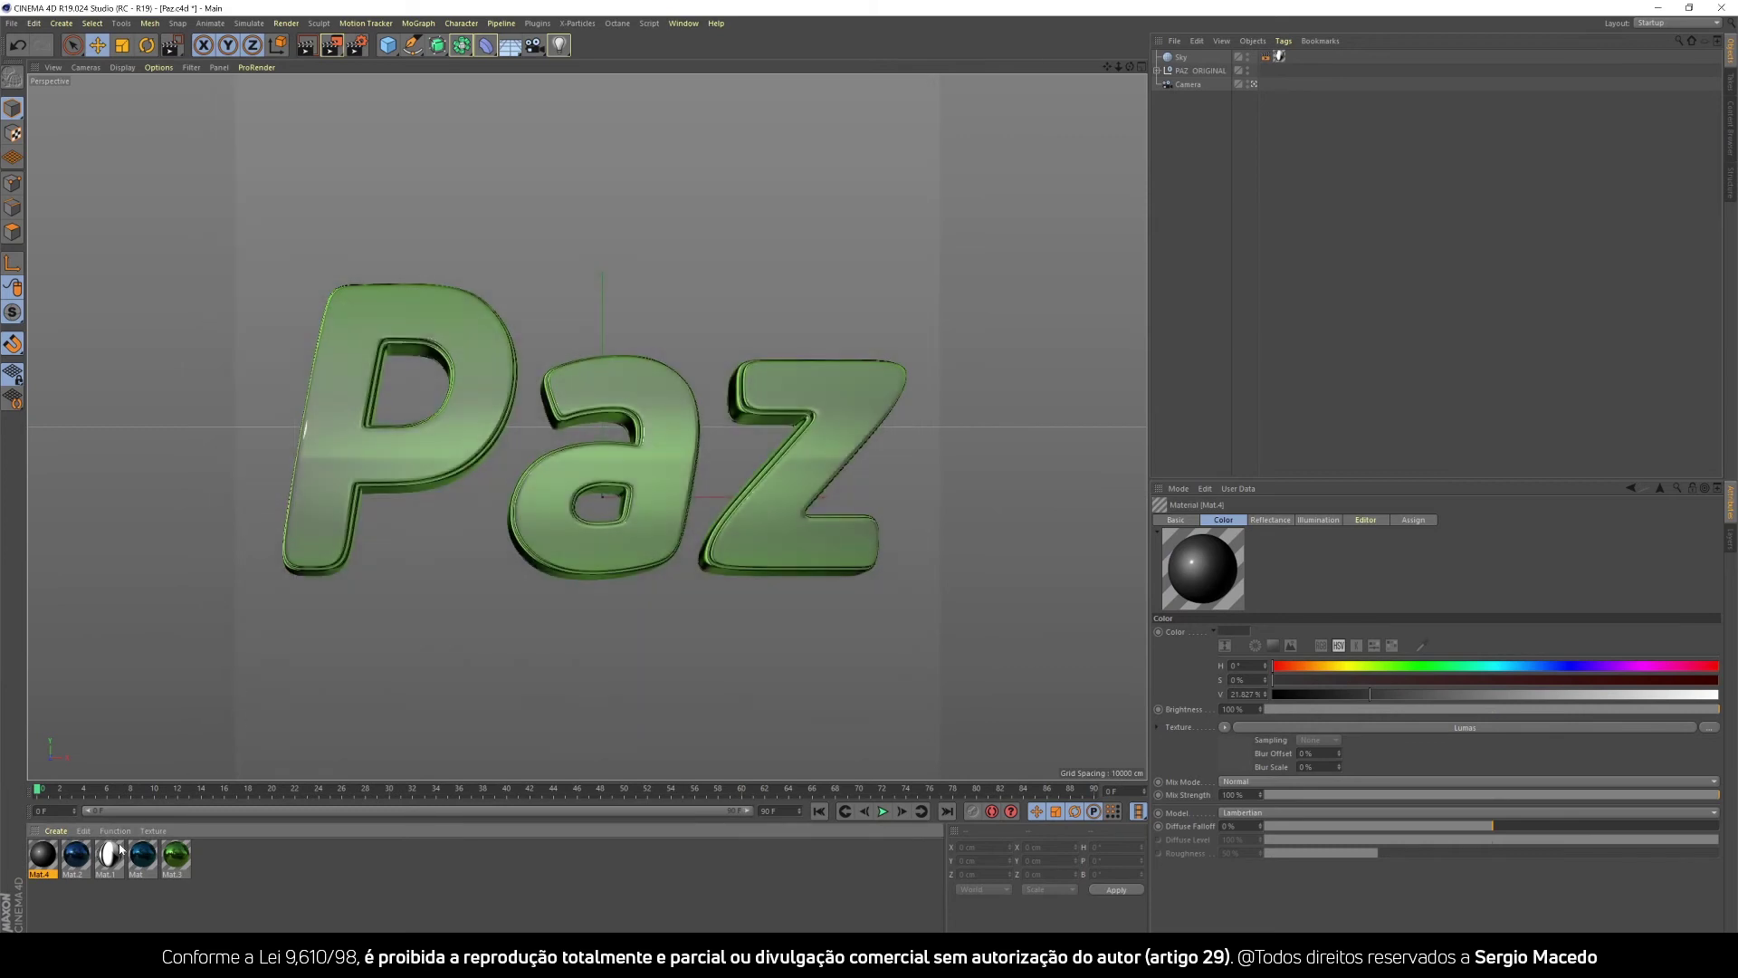
Apply the new dark gray material to the Paz text and render it in the viewport.
drag(45, 853, 363, 475)
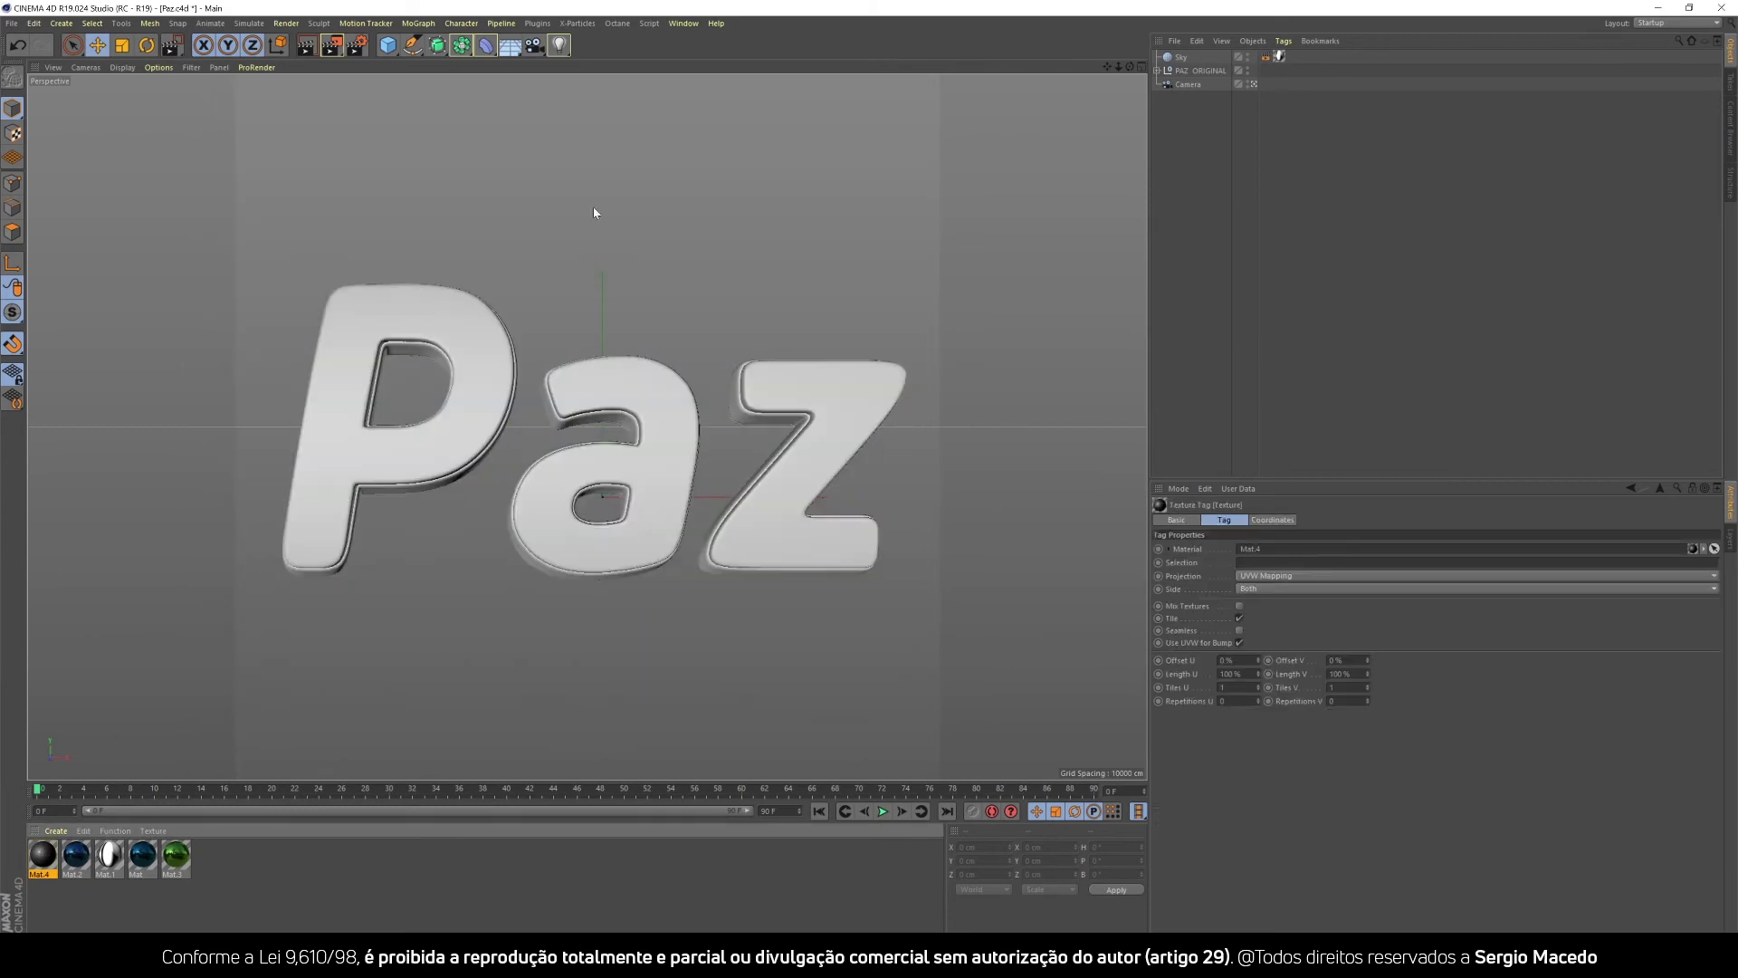
click(305, 45)
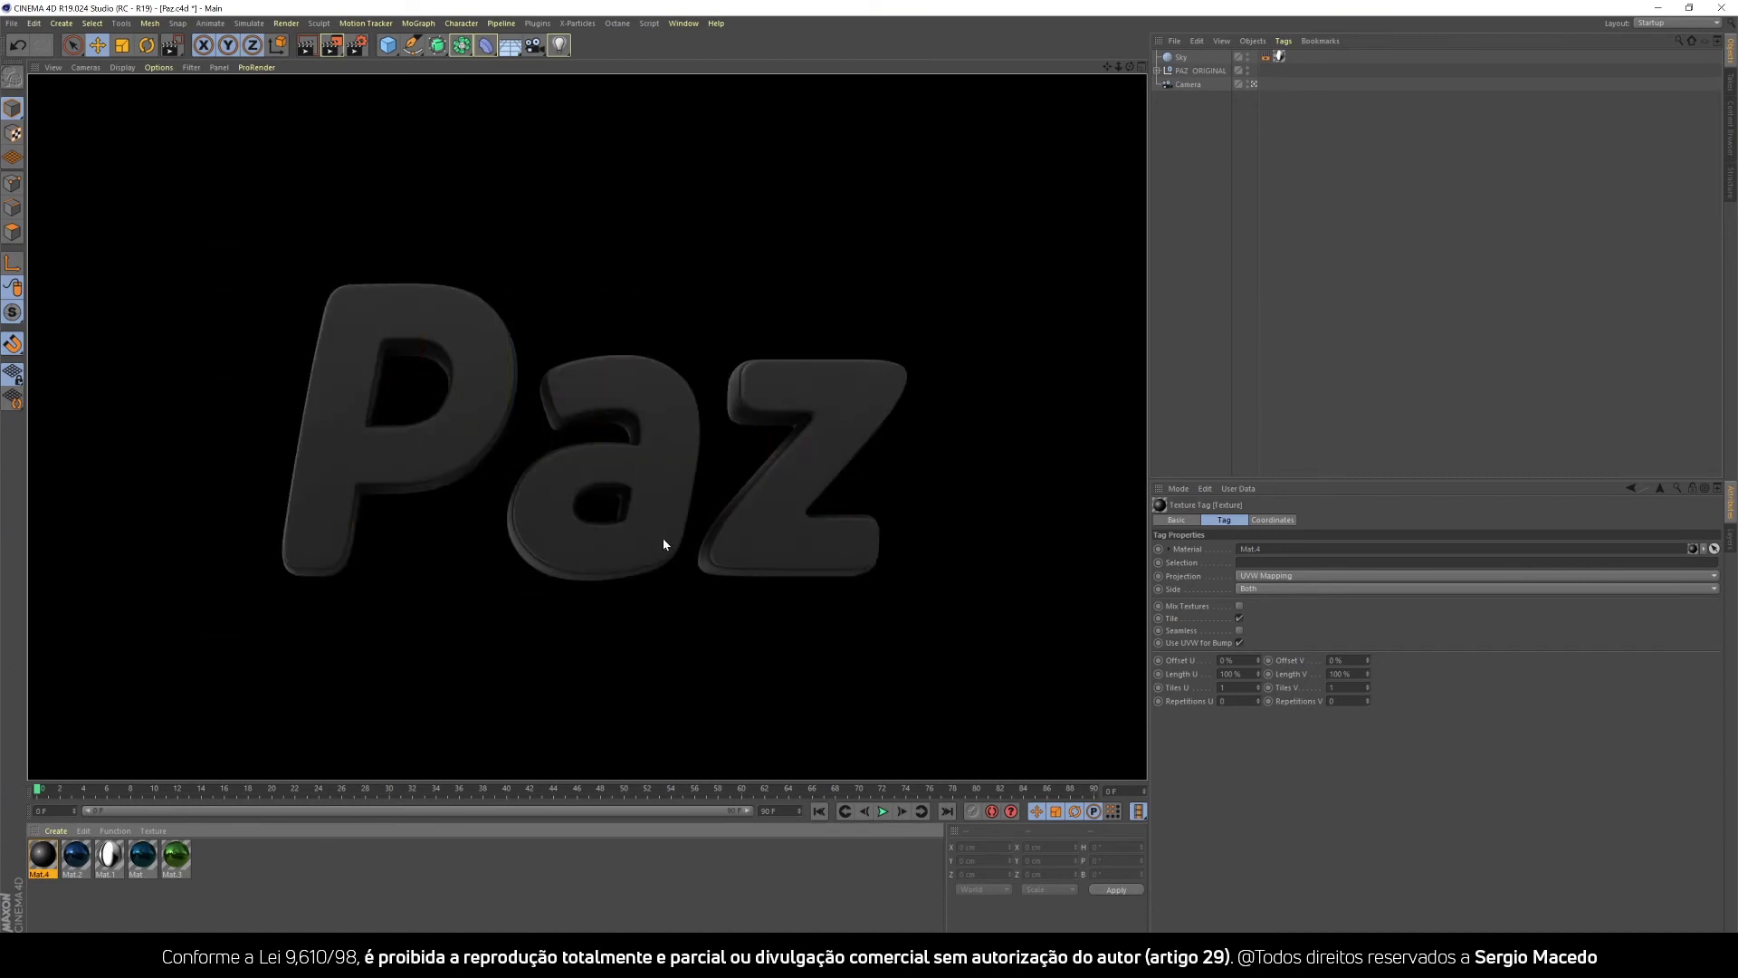
click(47, 858)
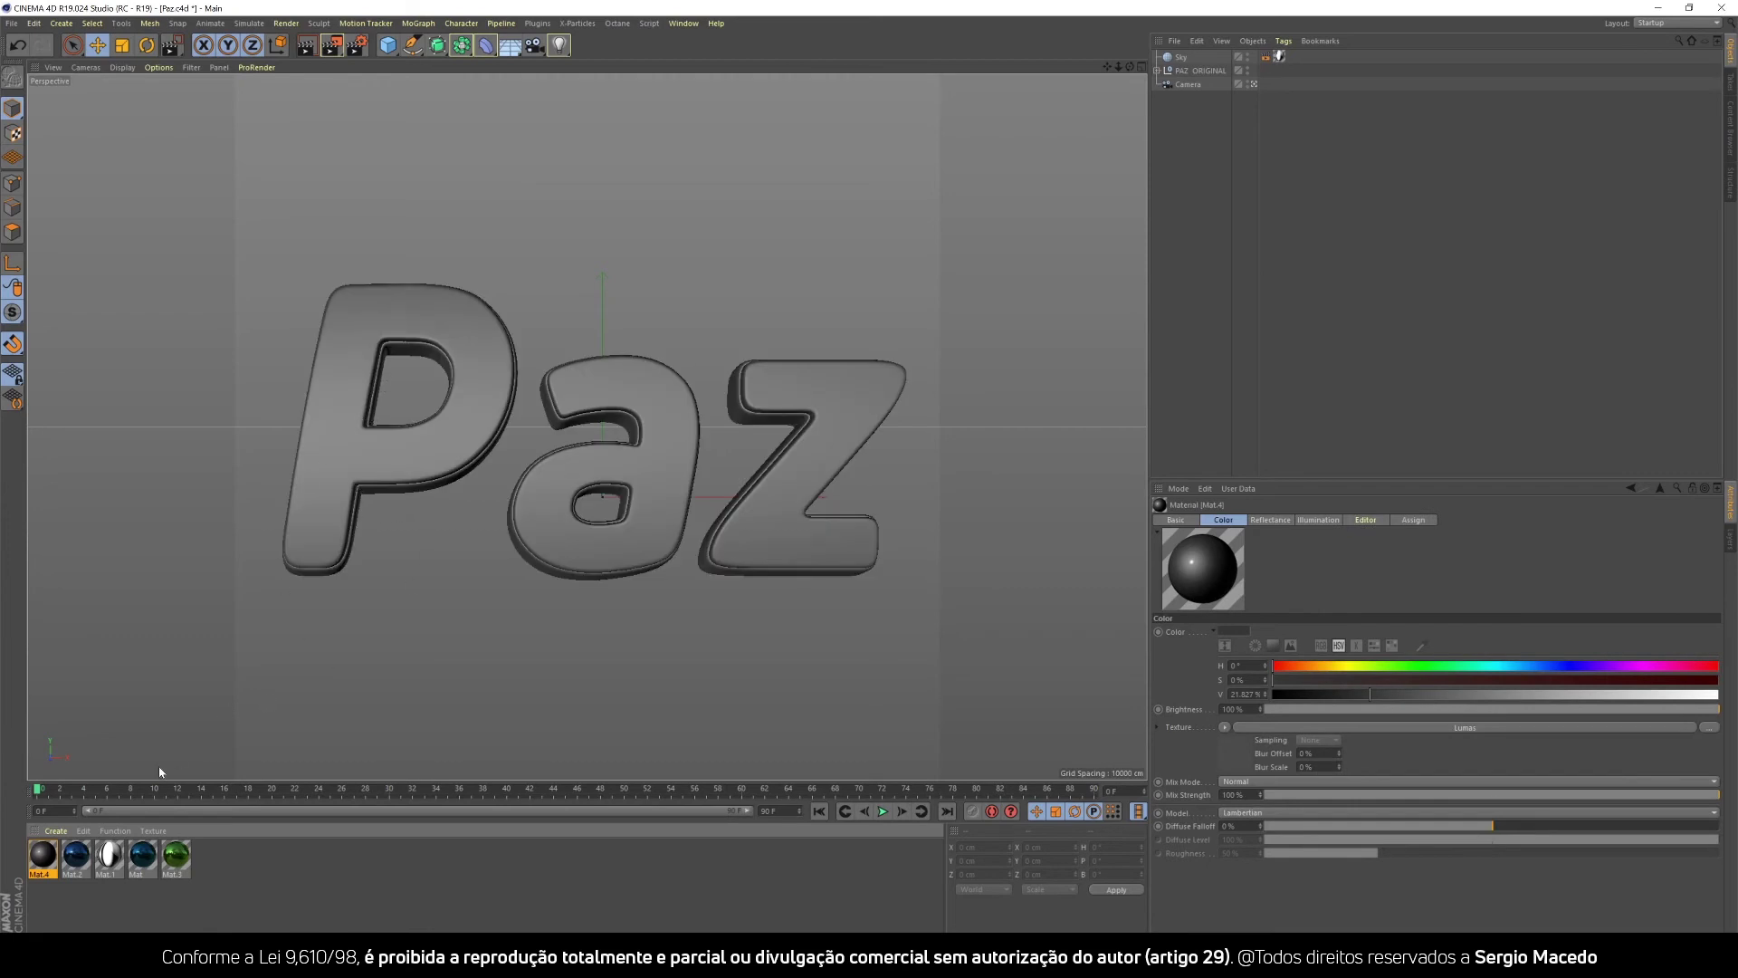
Add a Ward reflectance layer to the dark gray material and set its layer color to dark gray.
double_click(44, 861)
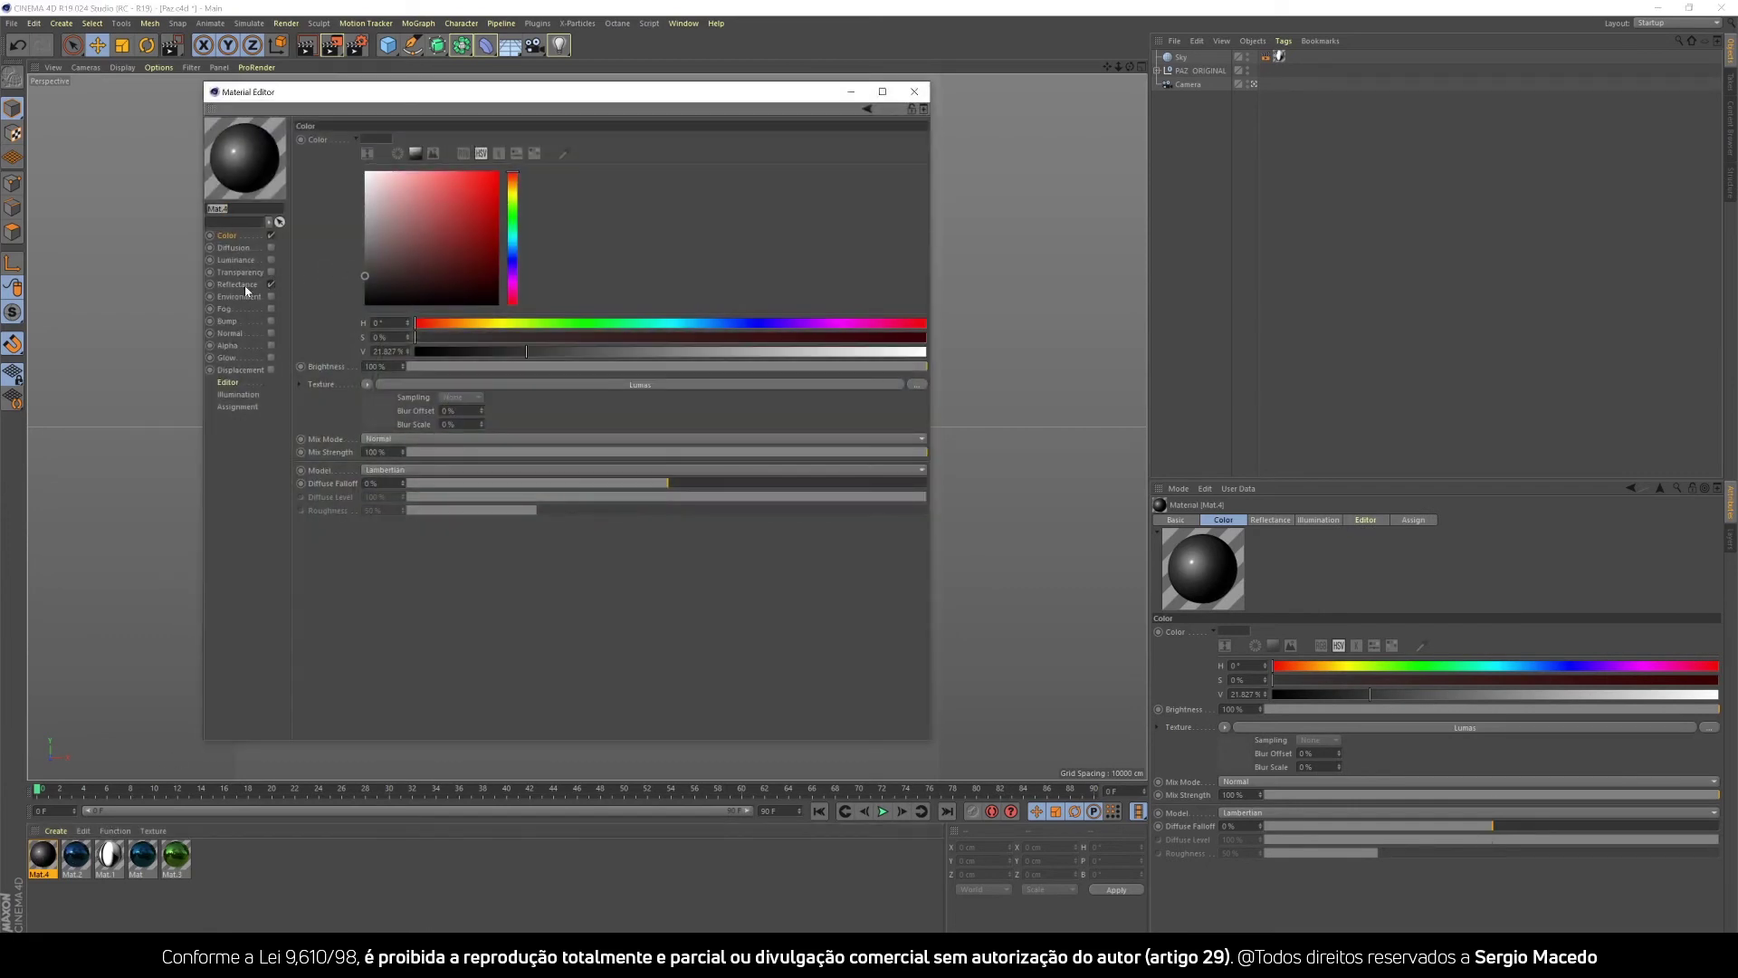
click(247, 288)
click(312, 167)
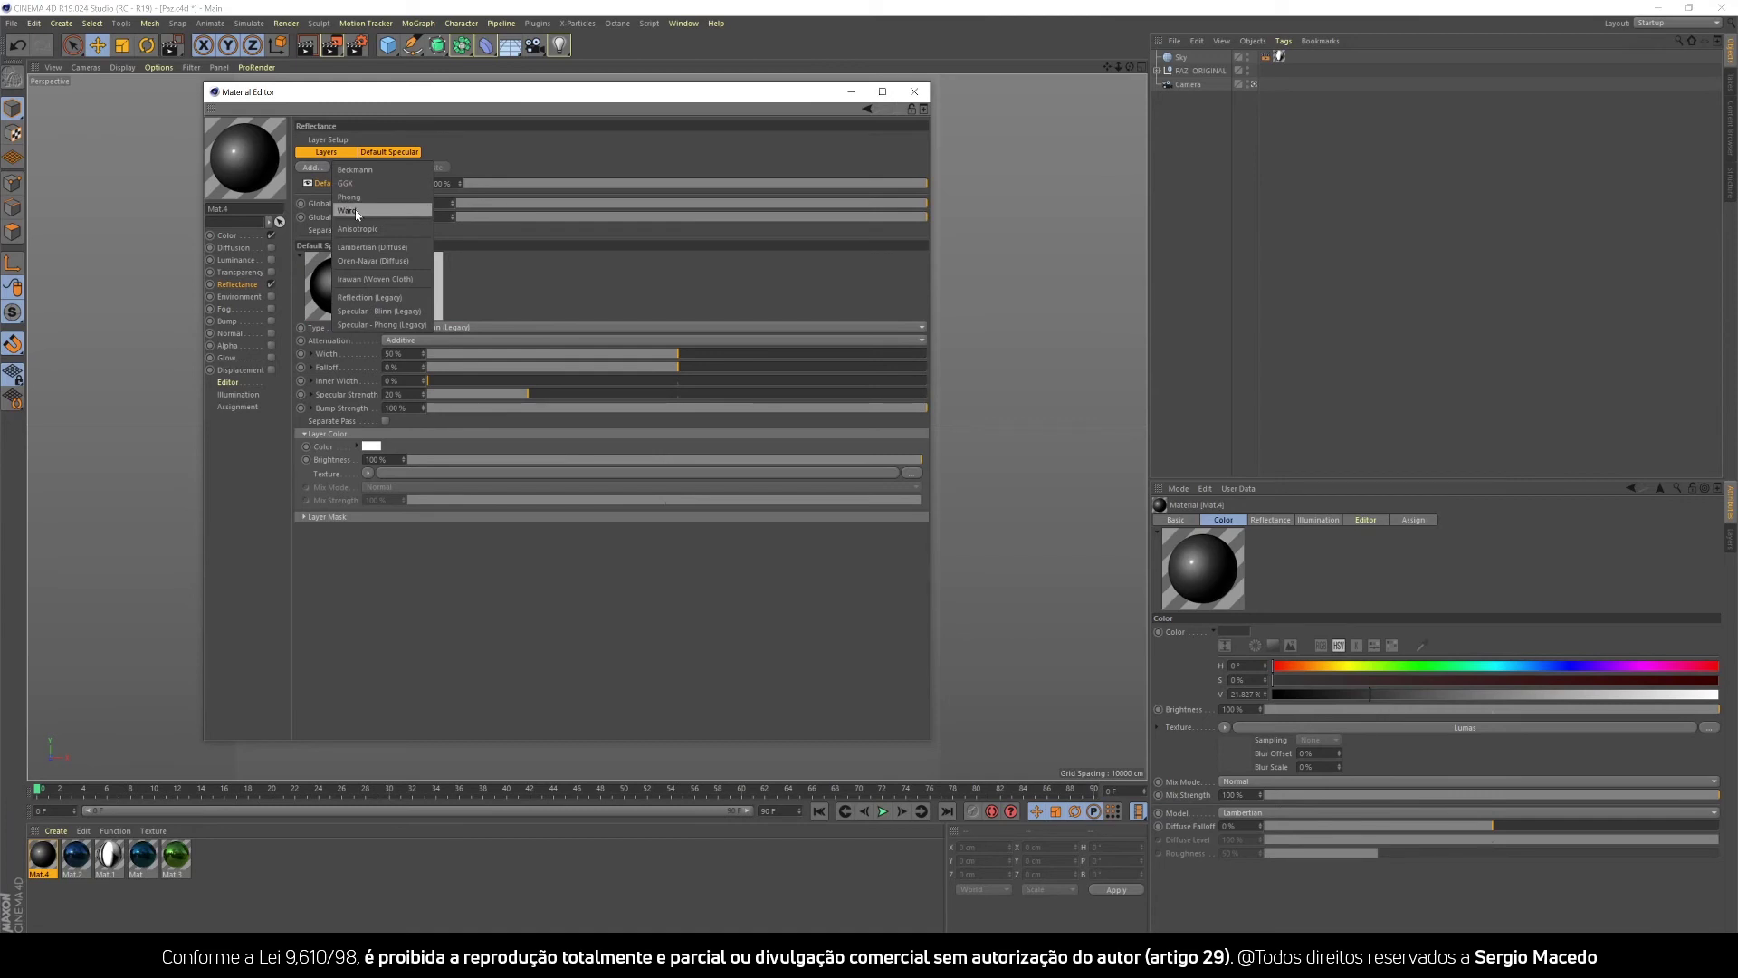
click(356, 214)
click(373, 437)
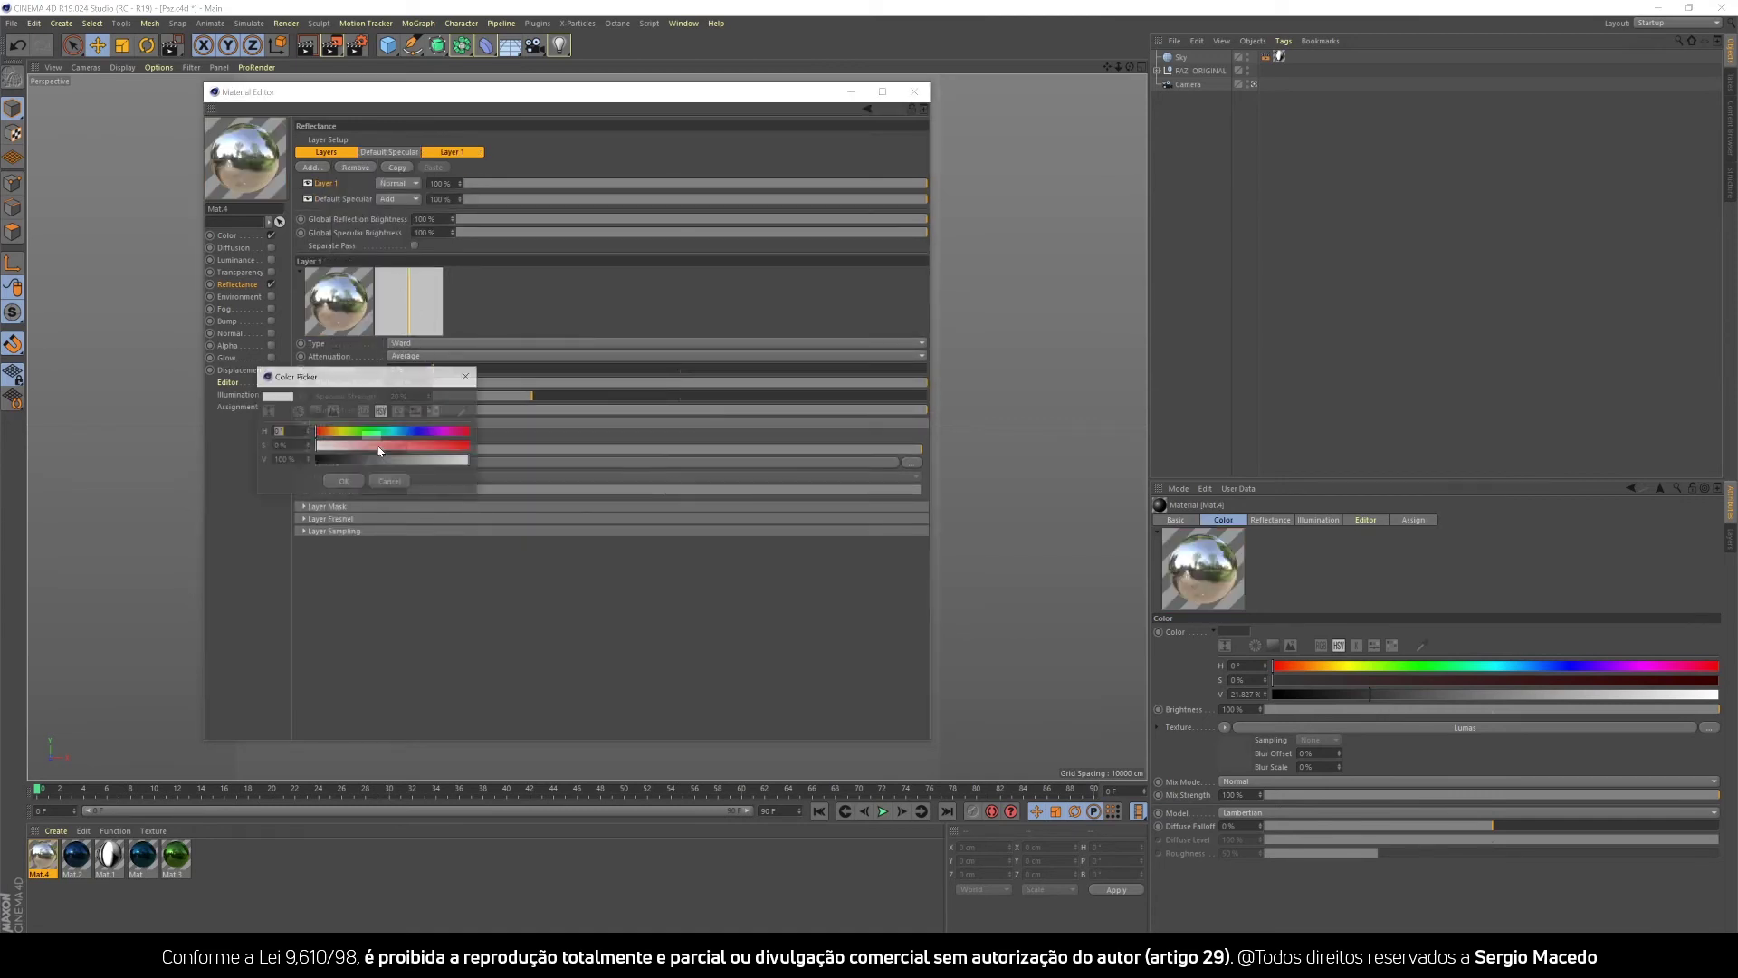
drag(375, 464, 362, 458)
click(344, 482)
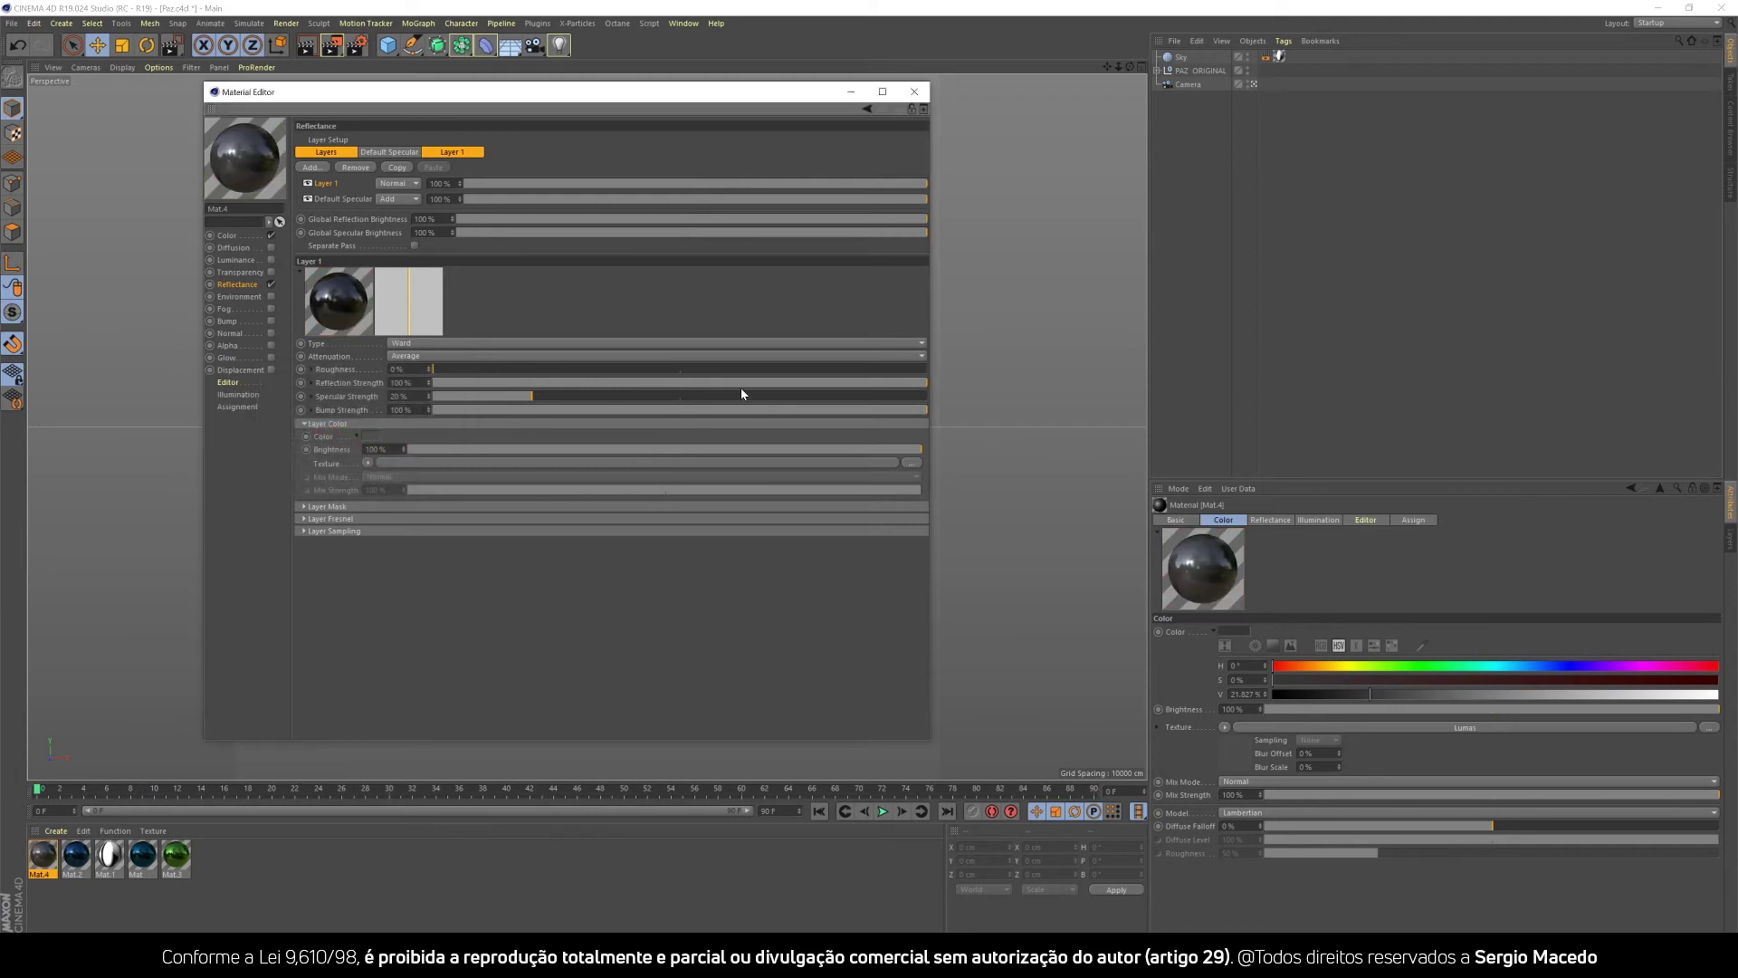
Set the opacity of the Ward reflectance layer to 29% and close the Material Editor.
drag(710, 184, 646, 191)
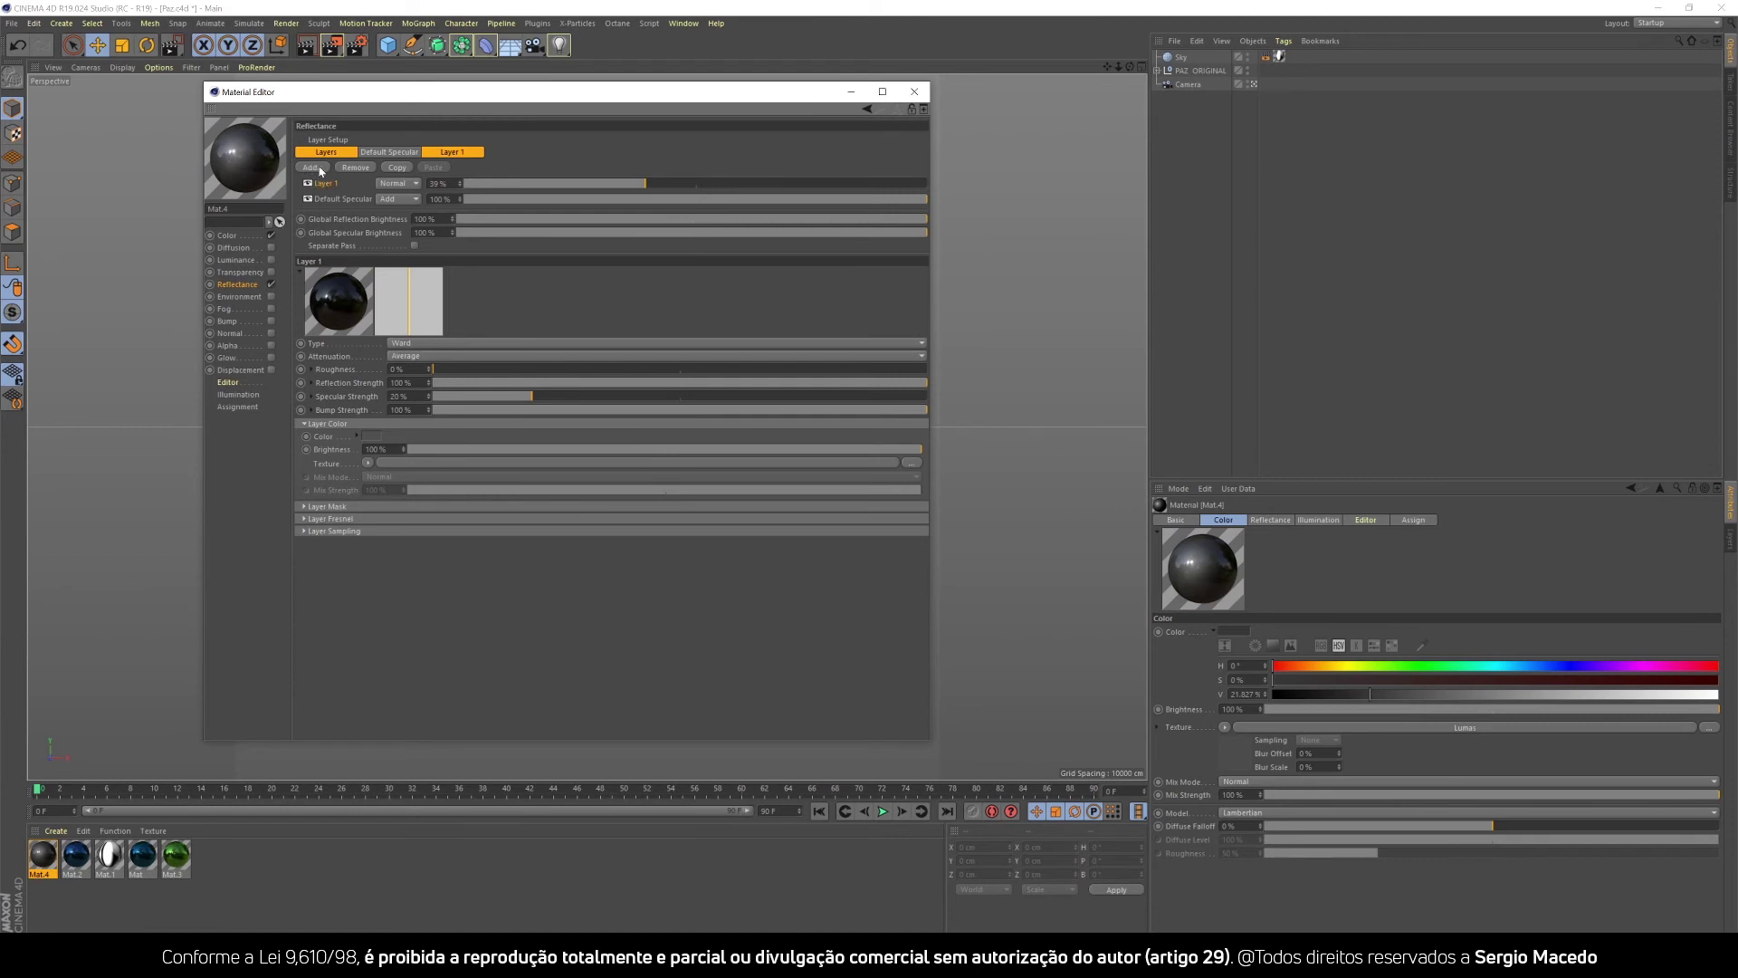
click(598, 183)
click(915, 91)
Reapply the dark gray material to the Paz text and test its Ward reflection with a viewport render.
drag(48, 859, 342, 461)
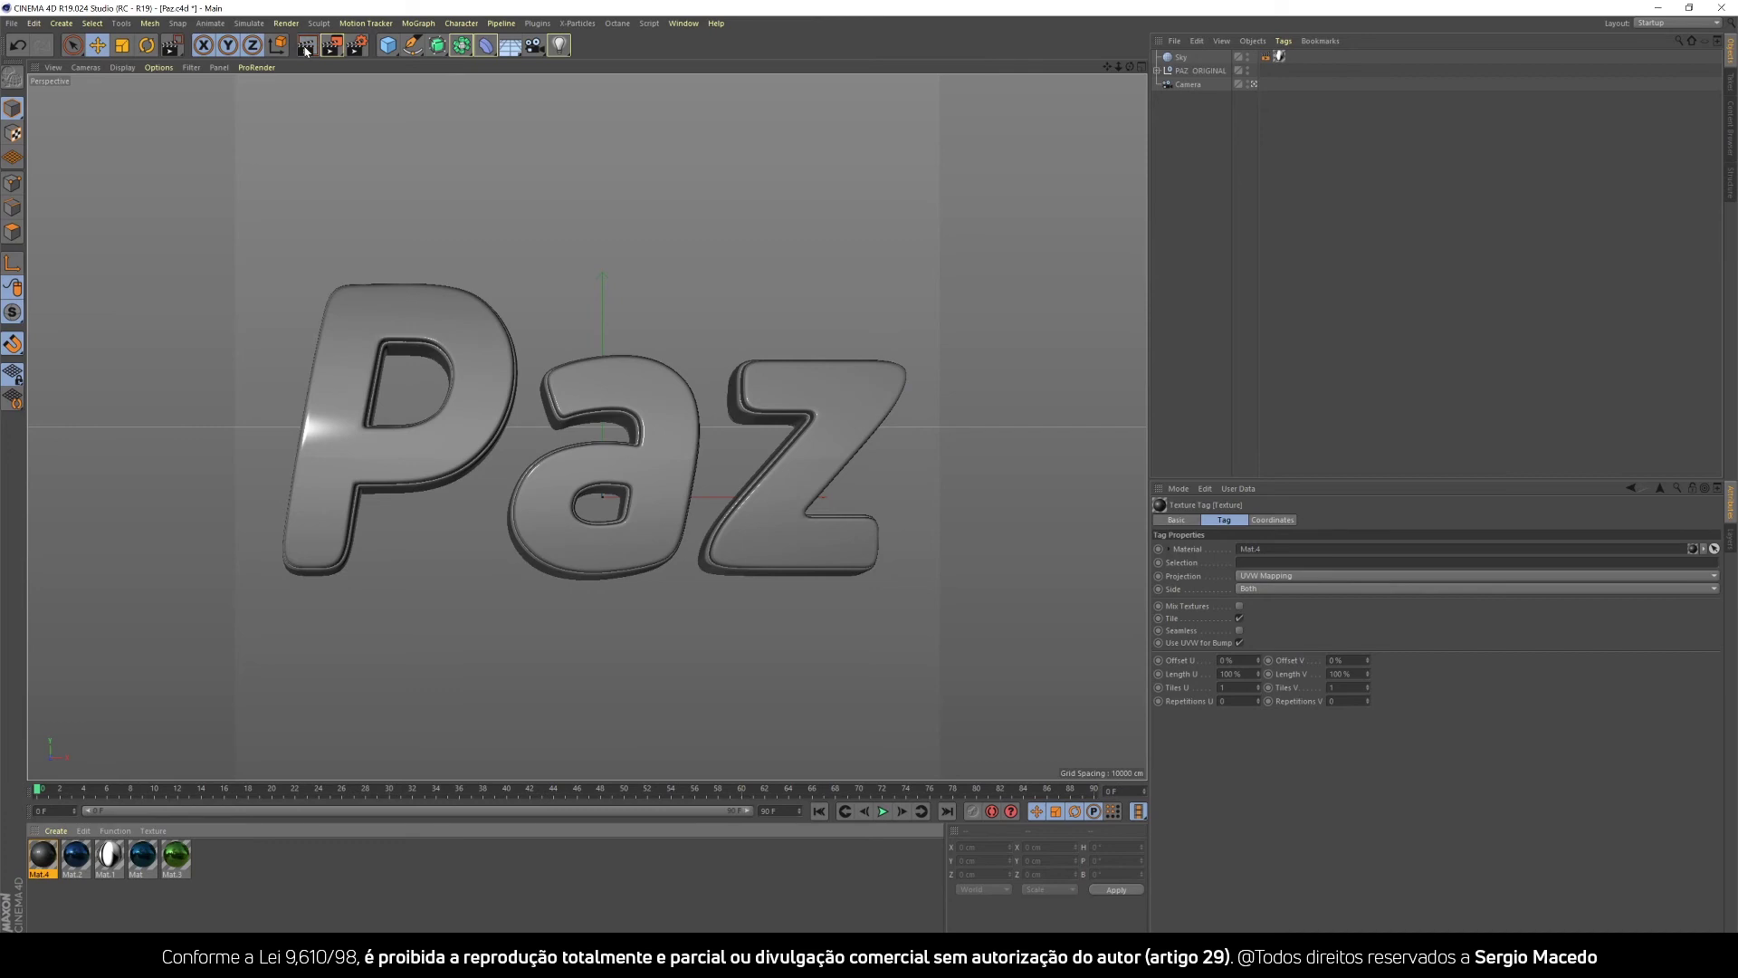
click(305, 50)
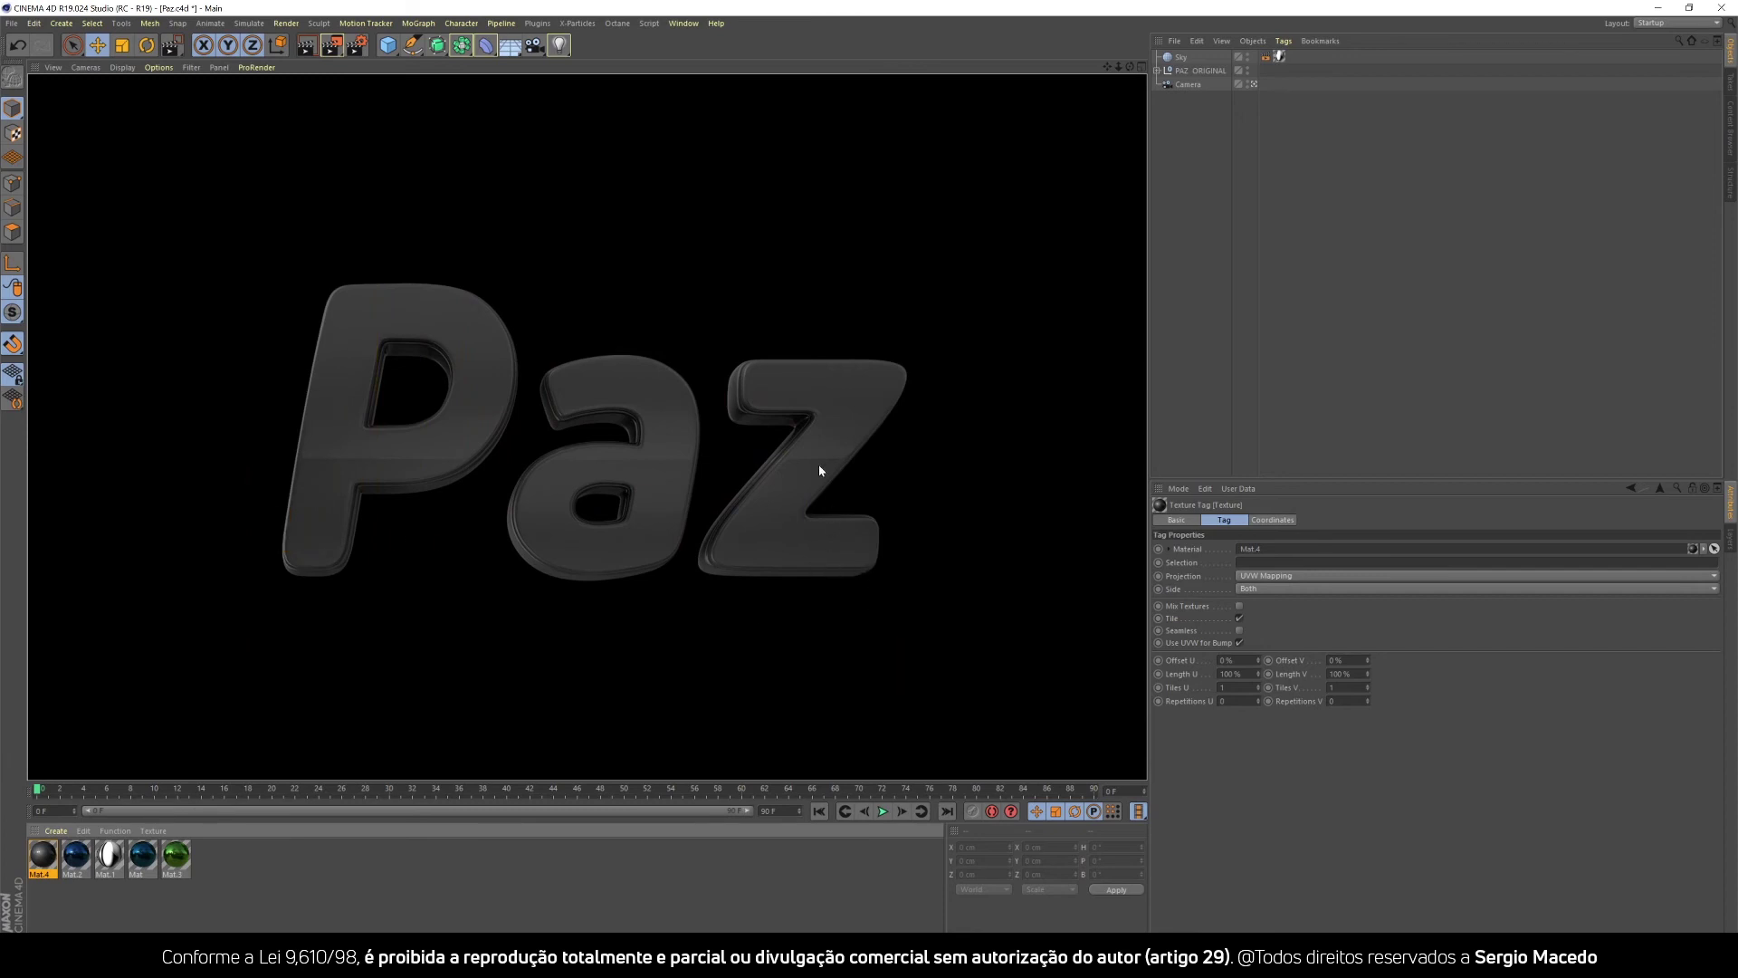
click(319, 858)
Apply the blue Mat.2 material to the Paz text and render it for comparison.
drag(76, 855, 399, 453)
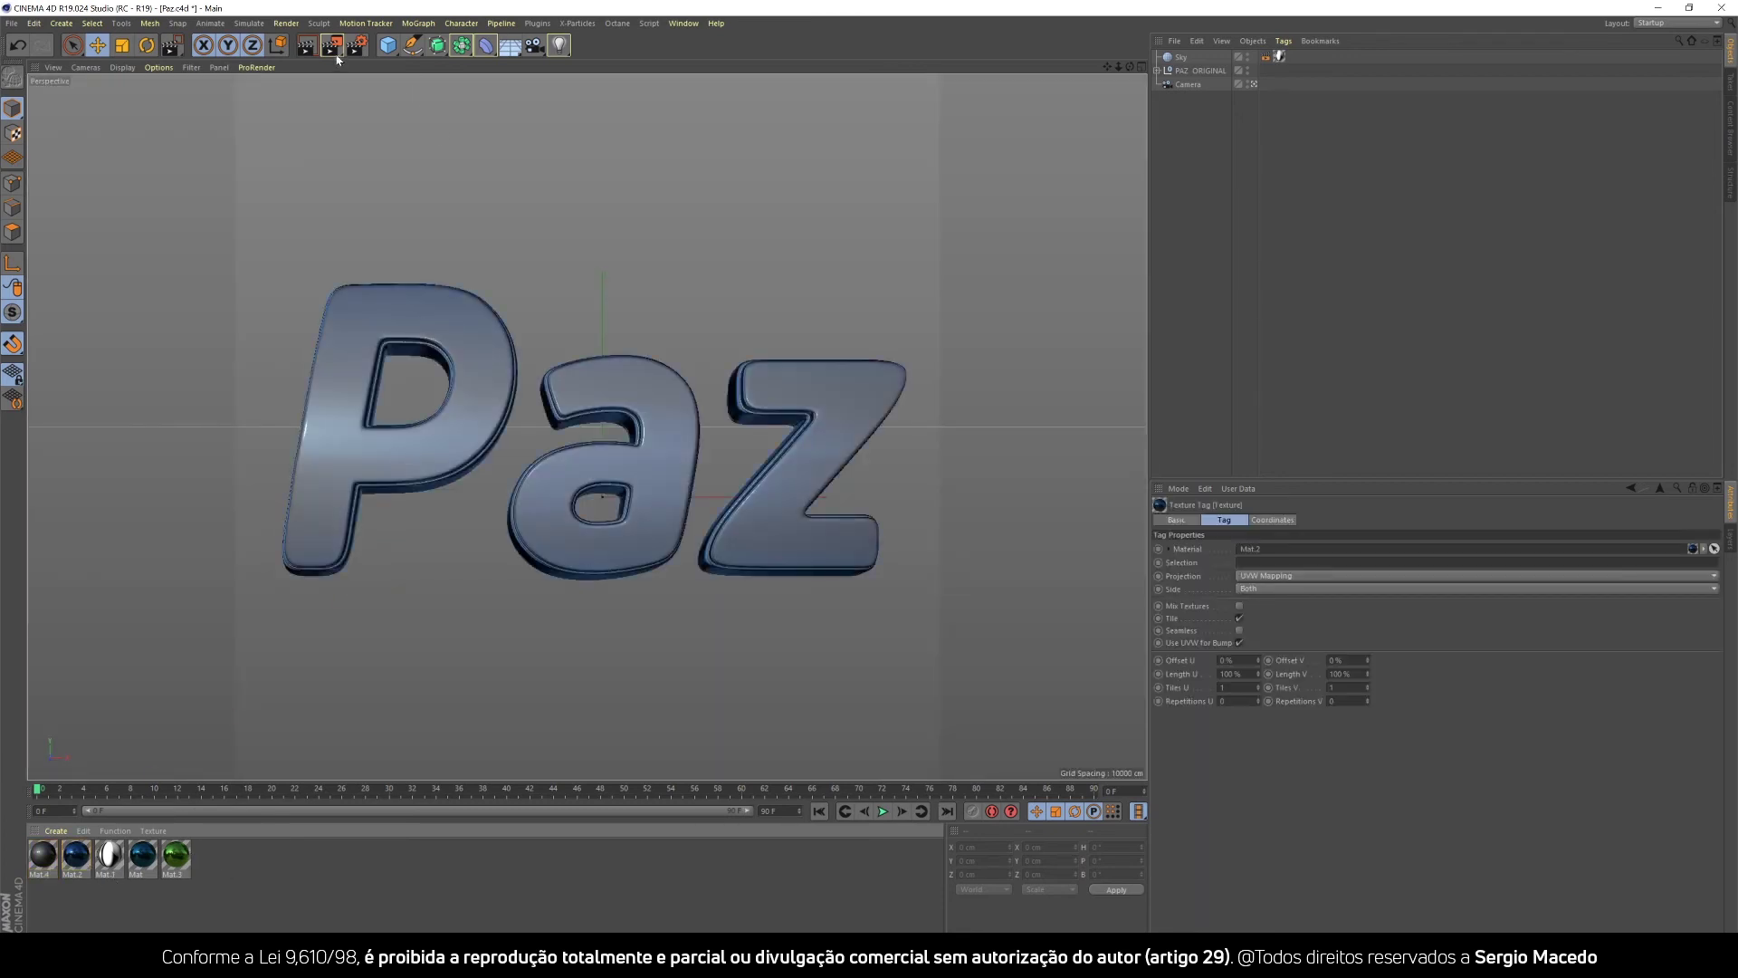
click(306, 45)
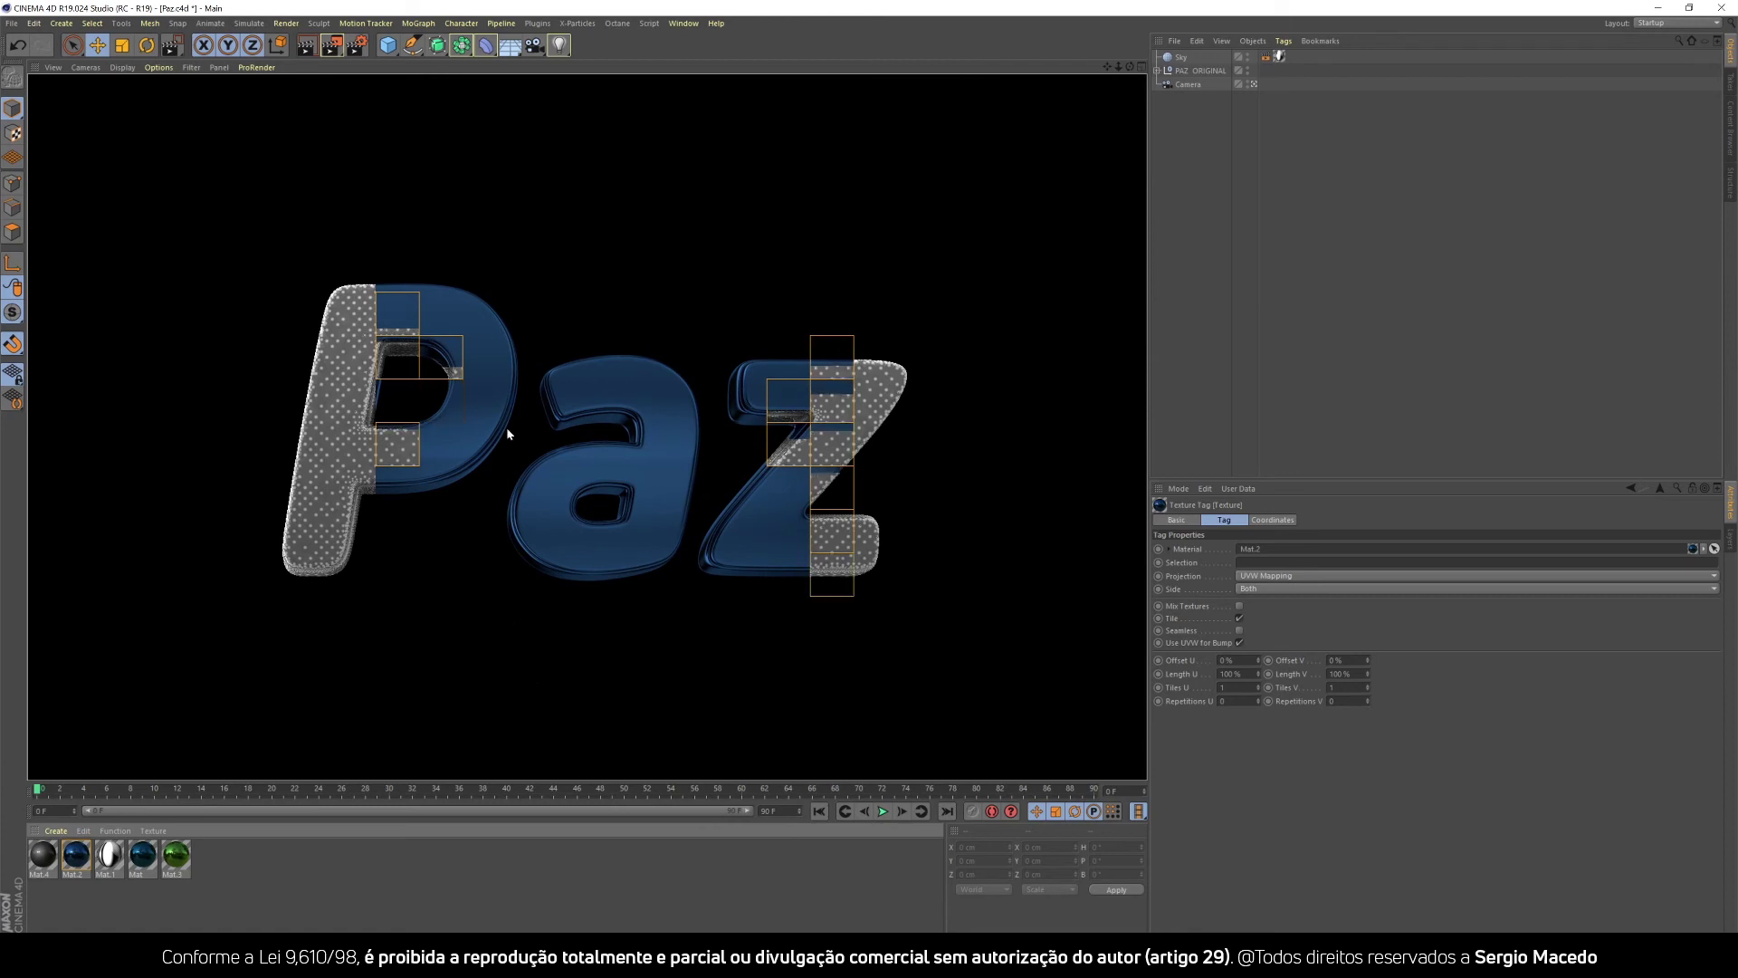
click(189, 886)
Put the dark gray Mat.4 material back on the Paz text and render the viewport again.
drag(47, 857, 318, 460)
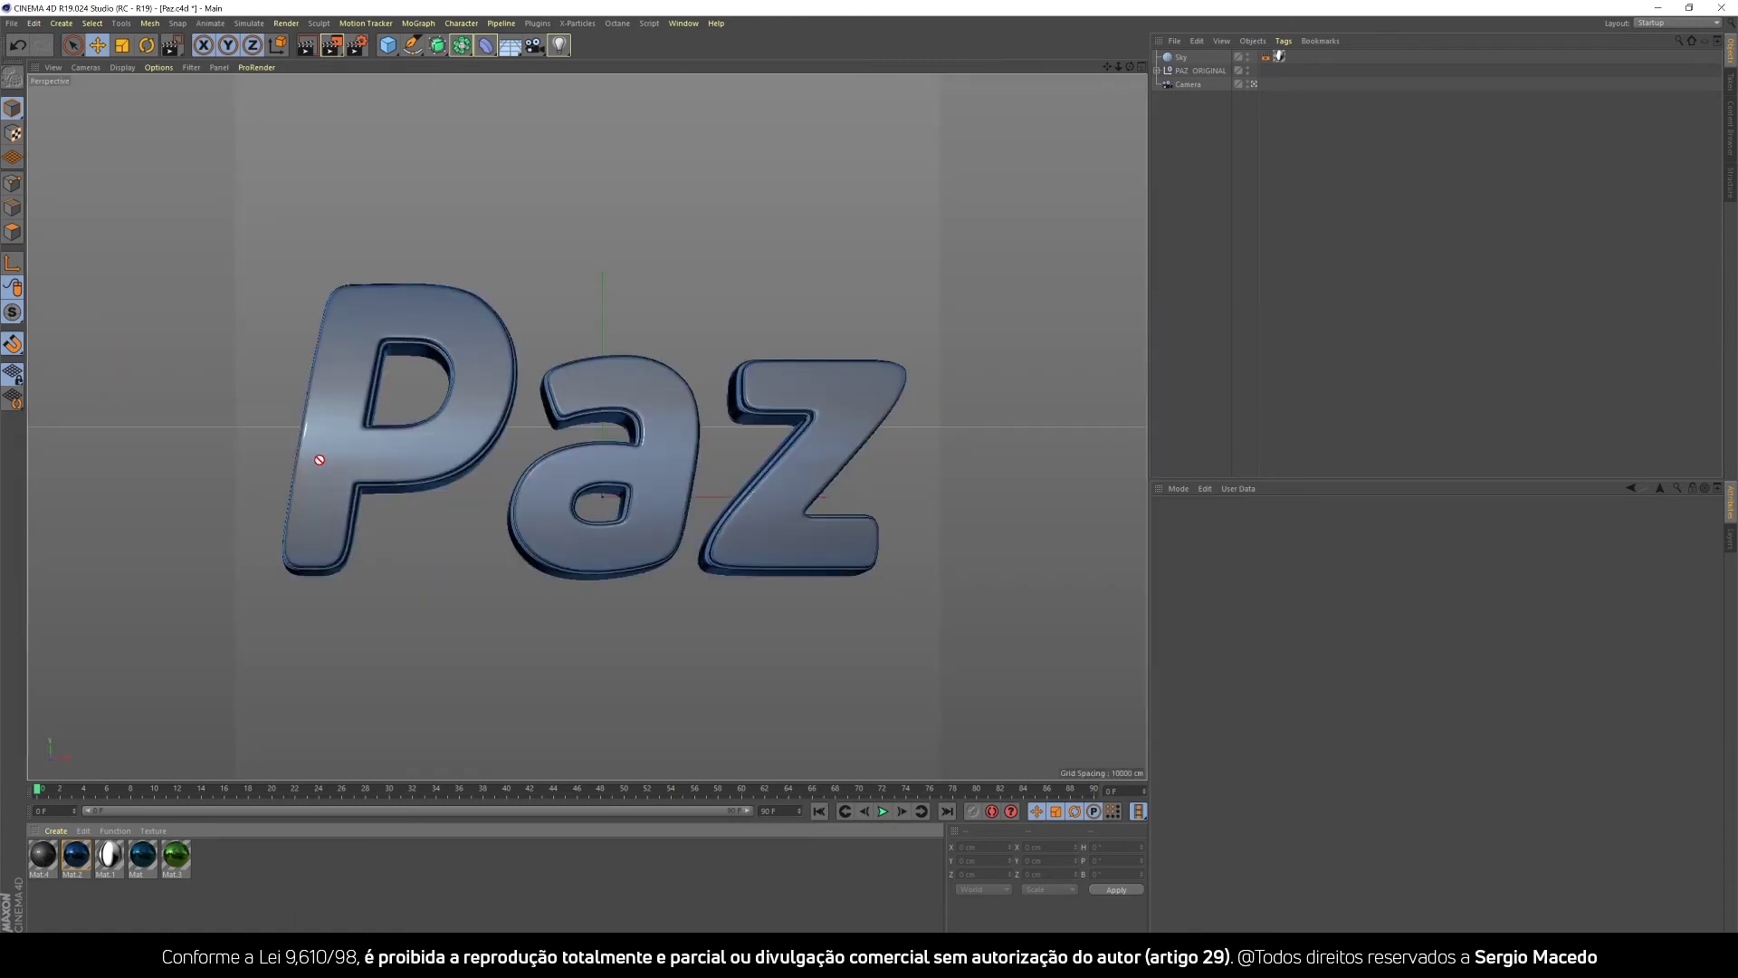
drag(55, 860, 359, 453)
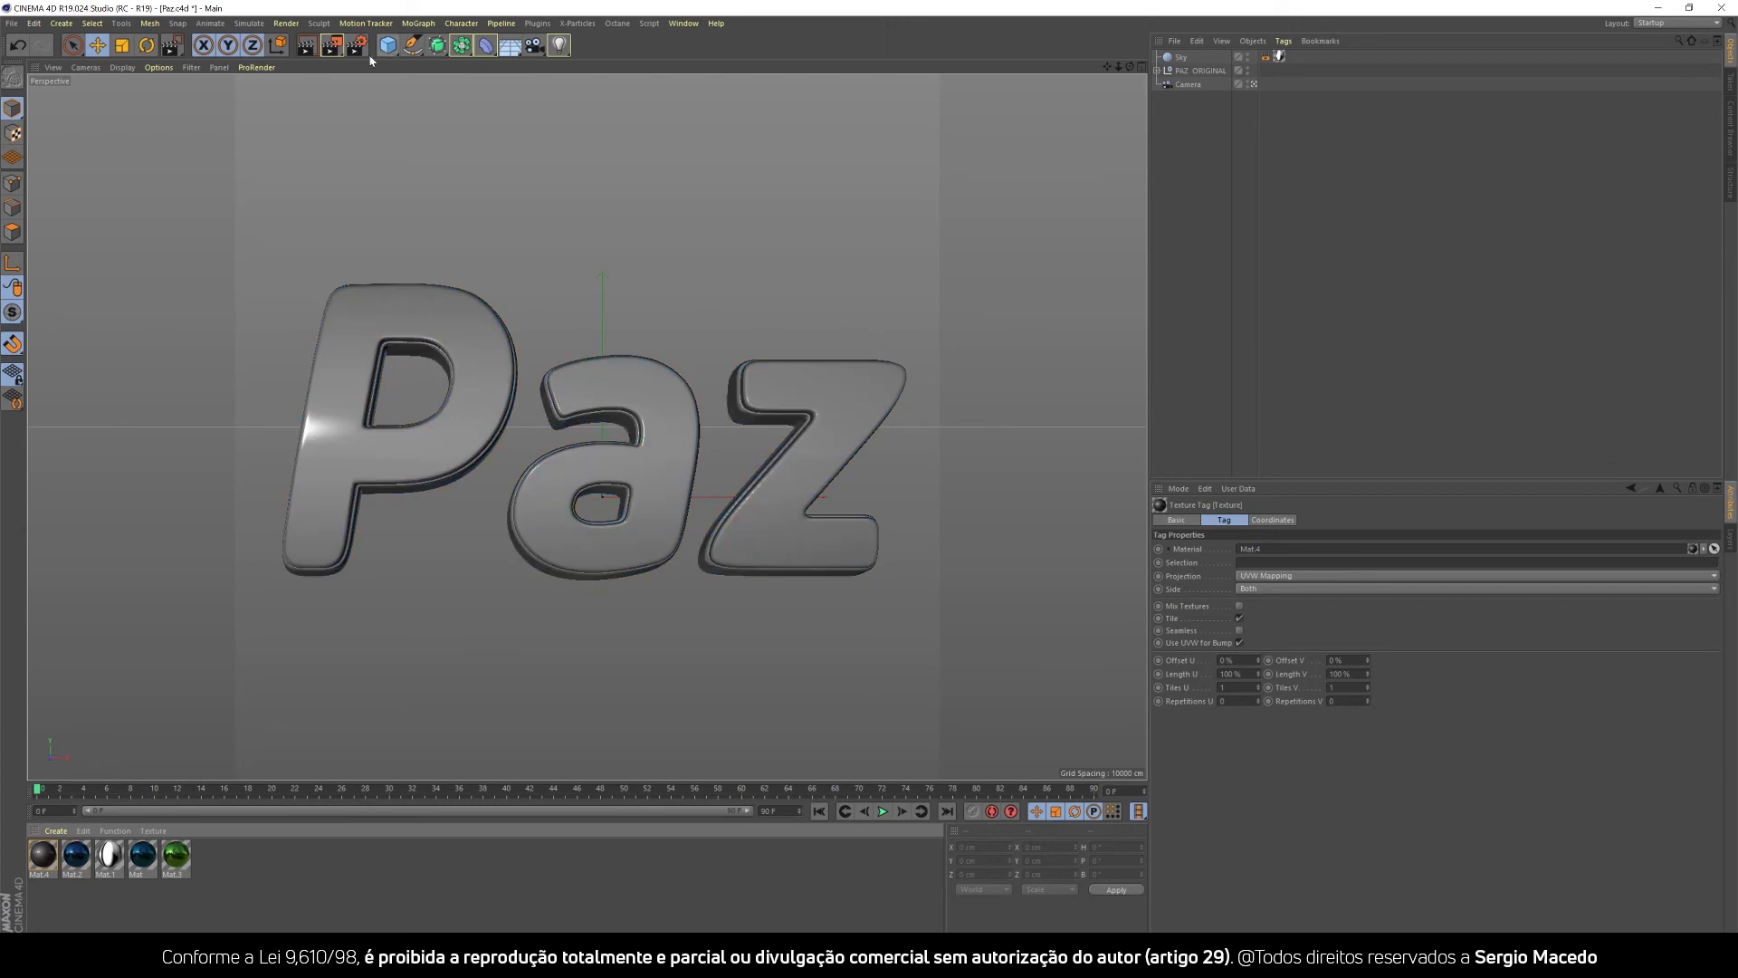
click(306, 46)
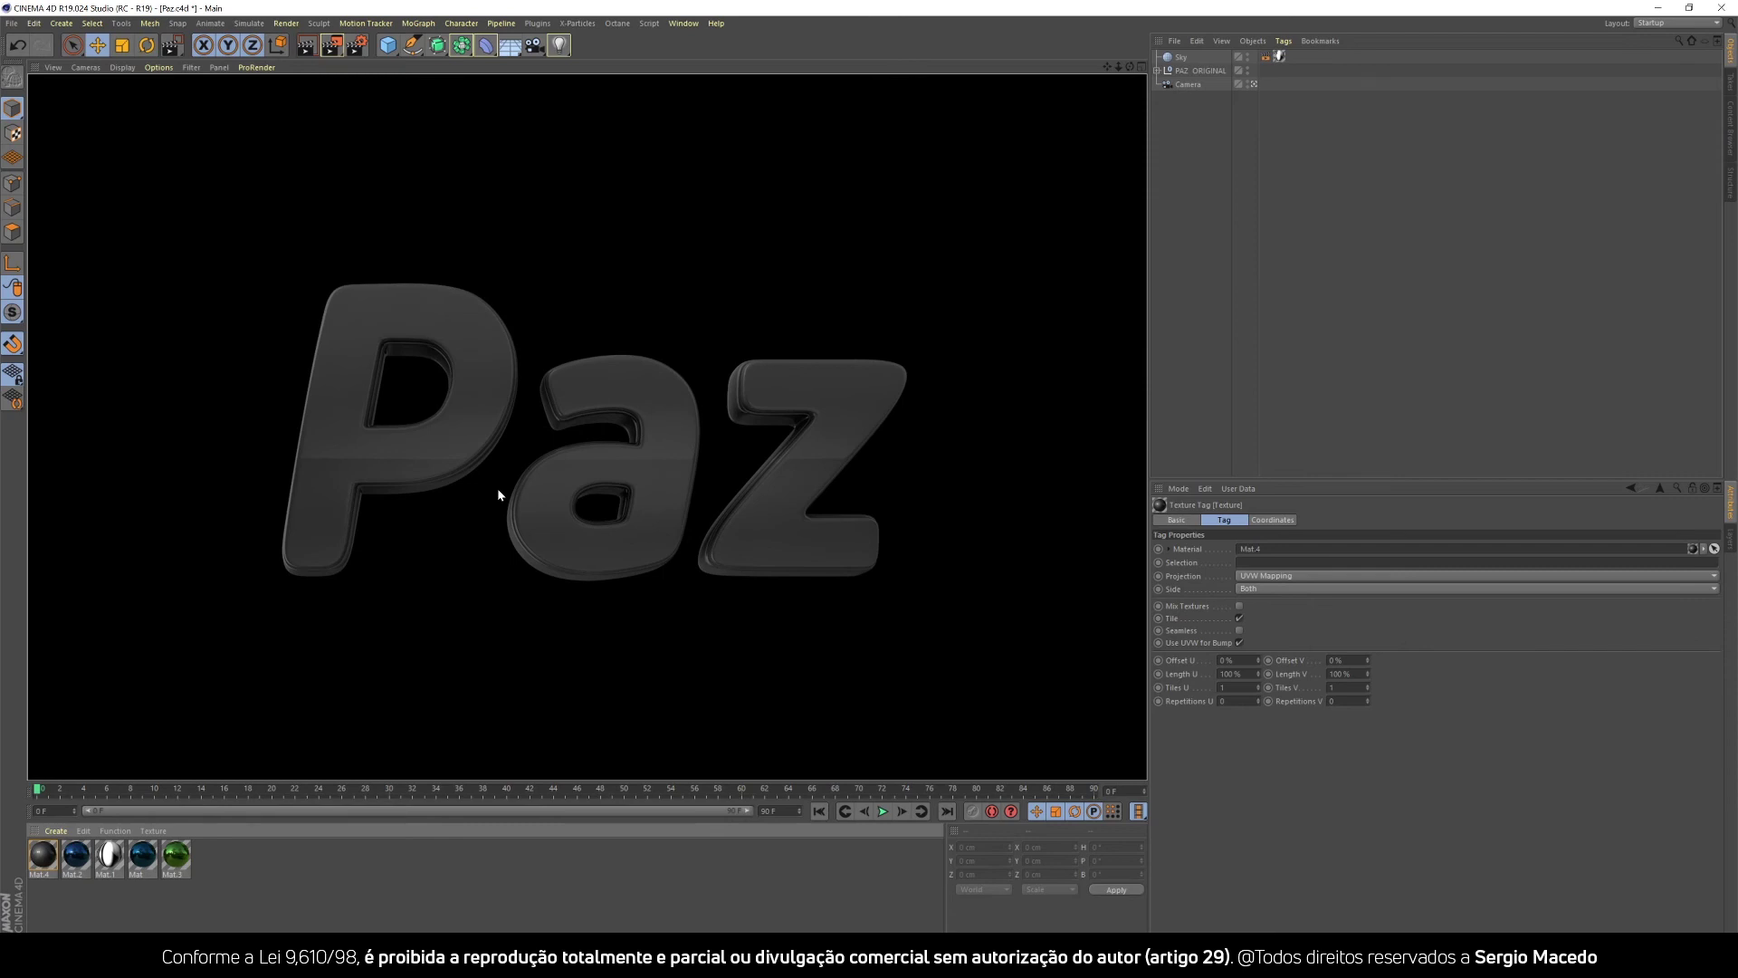
Change the base color of Mat.4 to orange with hue 37°, saturation 100% and value about 77.7%.
double_click(40, 858)
click(246, 286)
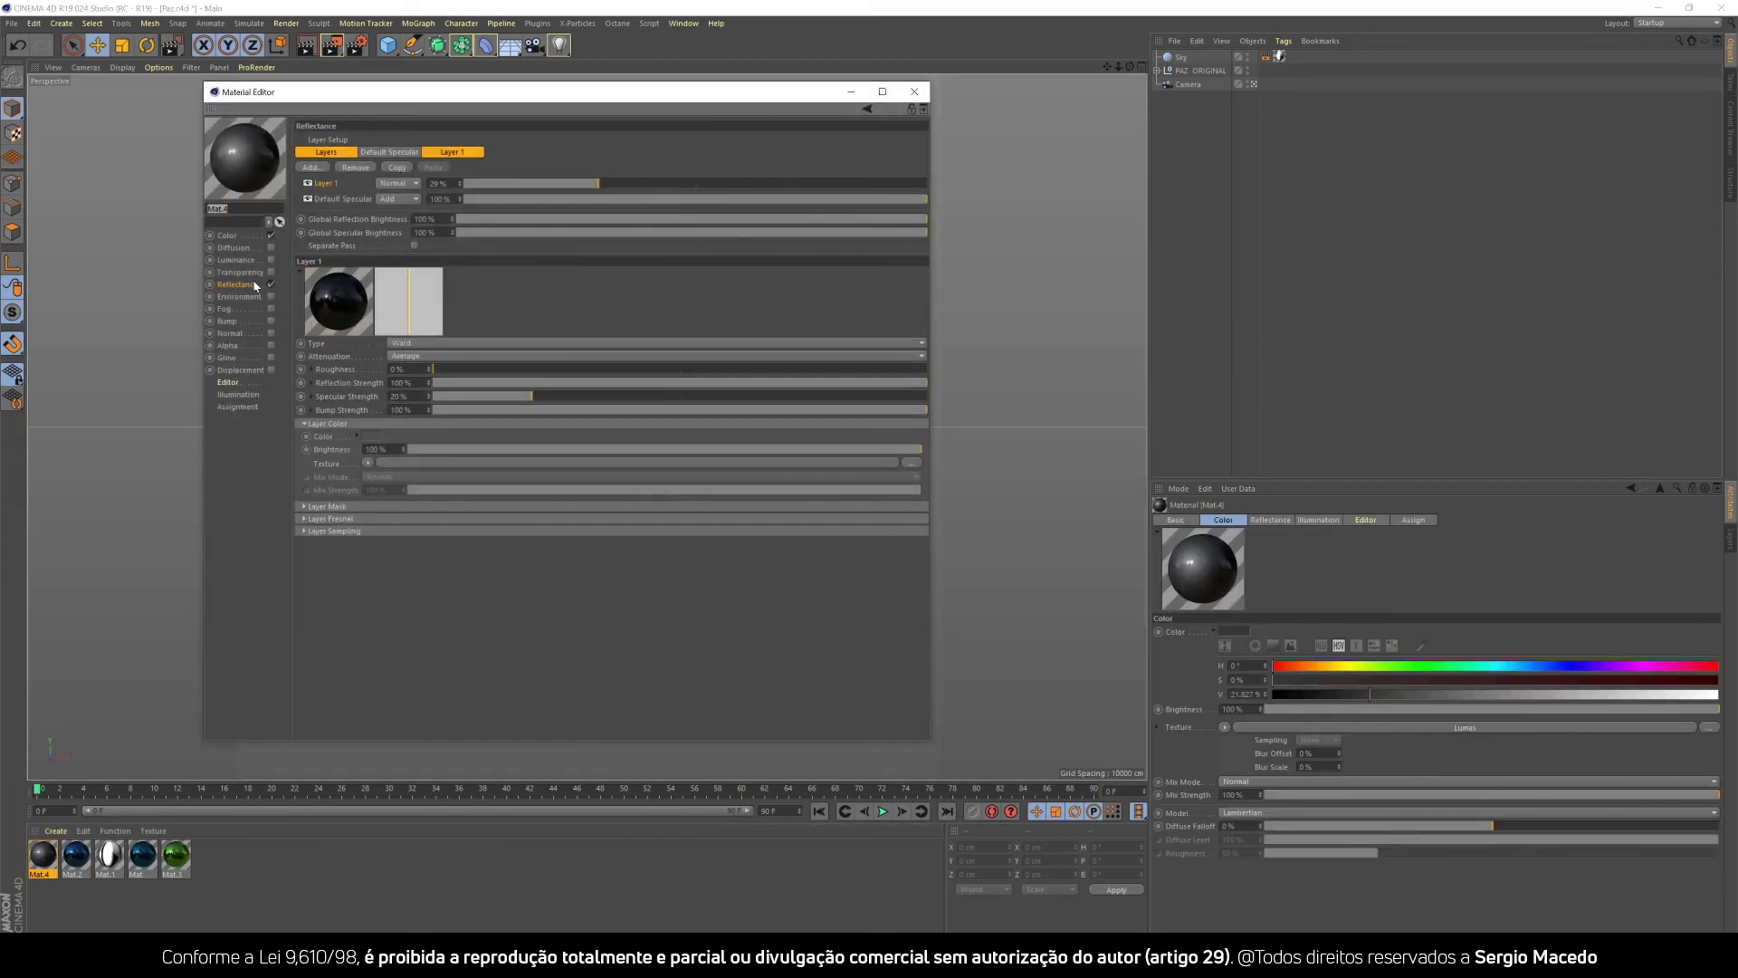
click(237, 235)
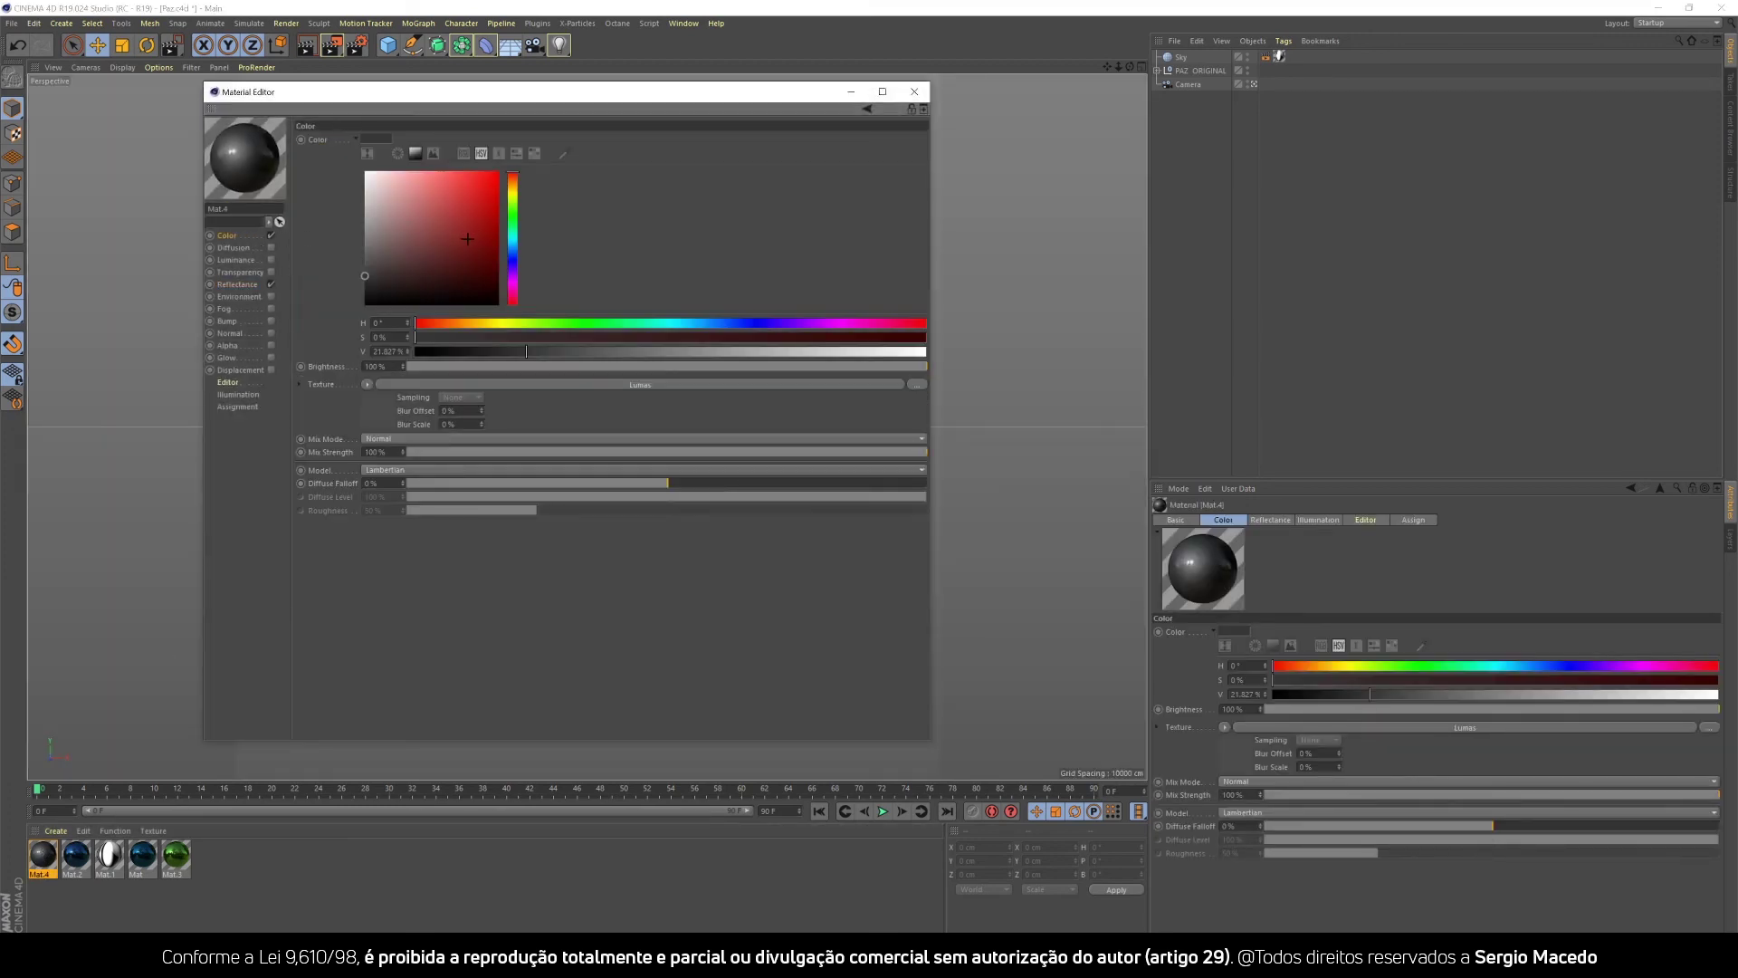
click(464, 244)
mouse_move(512, 243)
mouse_down()
mouse_move(513, 190)
mouse_move(467, 242)
mouse_move(497, 201)
mouse_up()
click(512, 185)
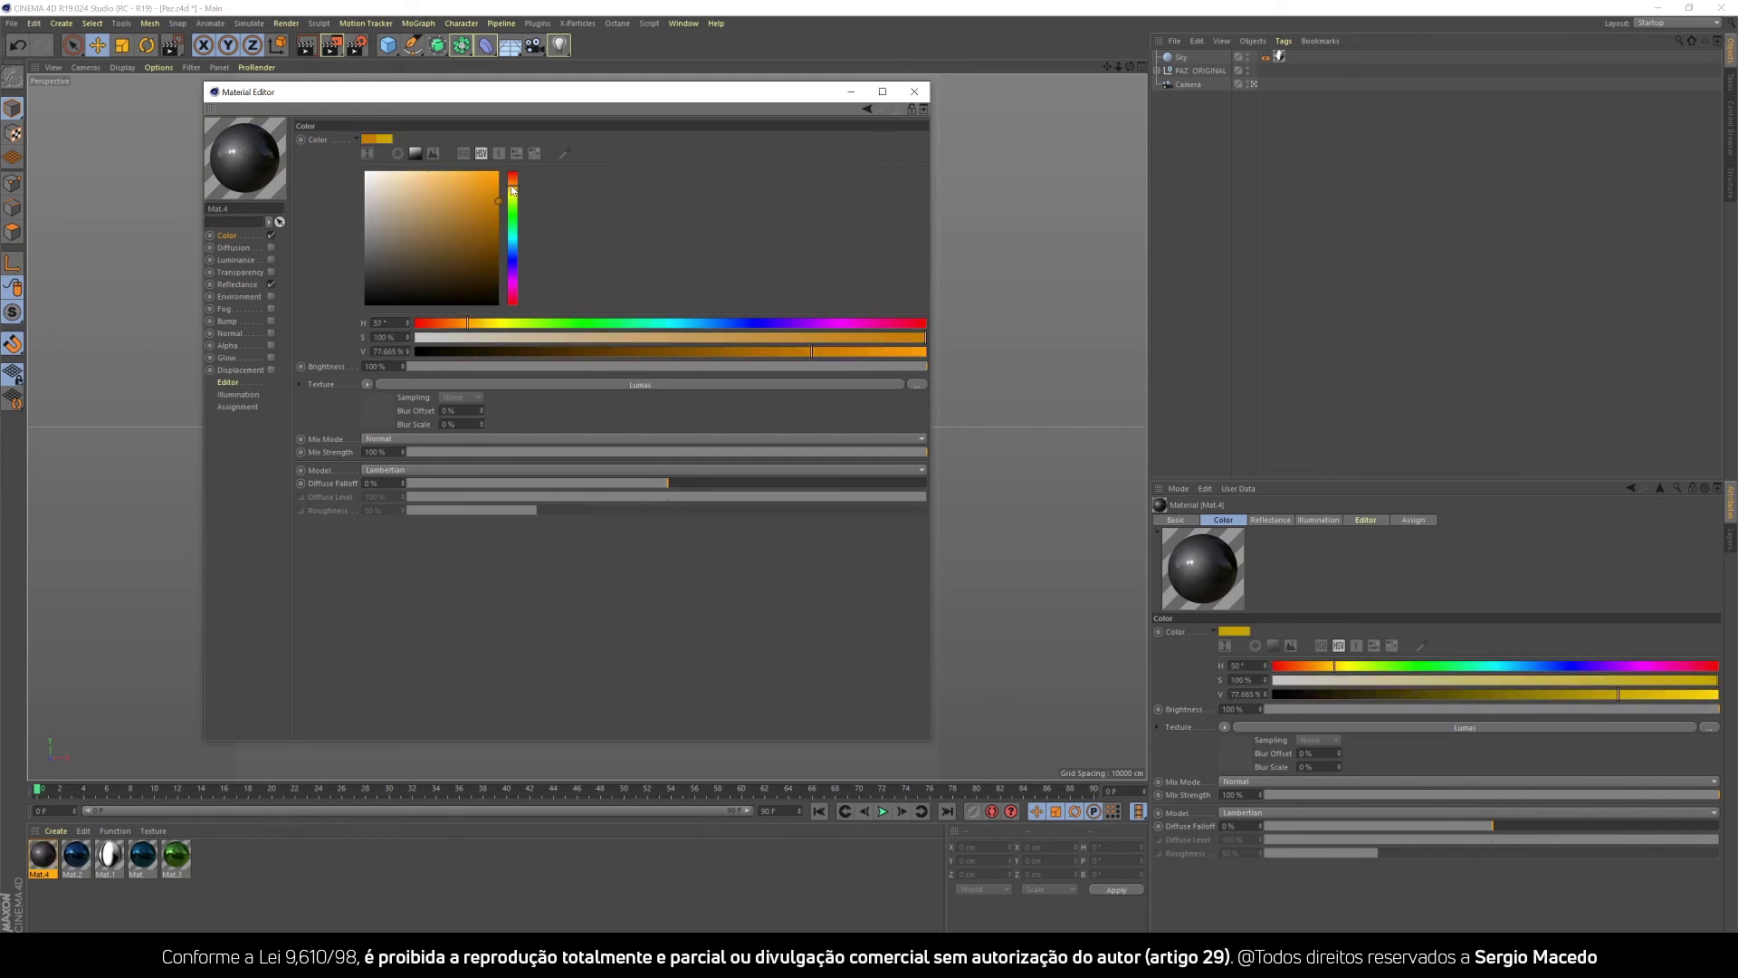
Set the layer color of Mat.4's Ward reflectance layer to orange with hue 28°, saturation 97% and value 81%.
click(250, 284)
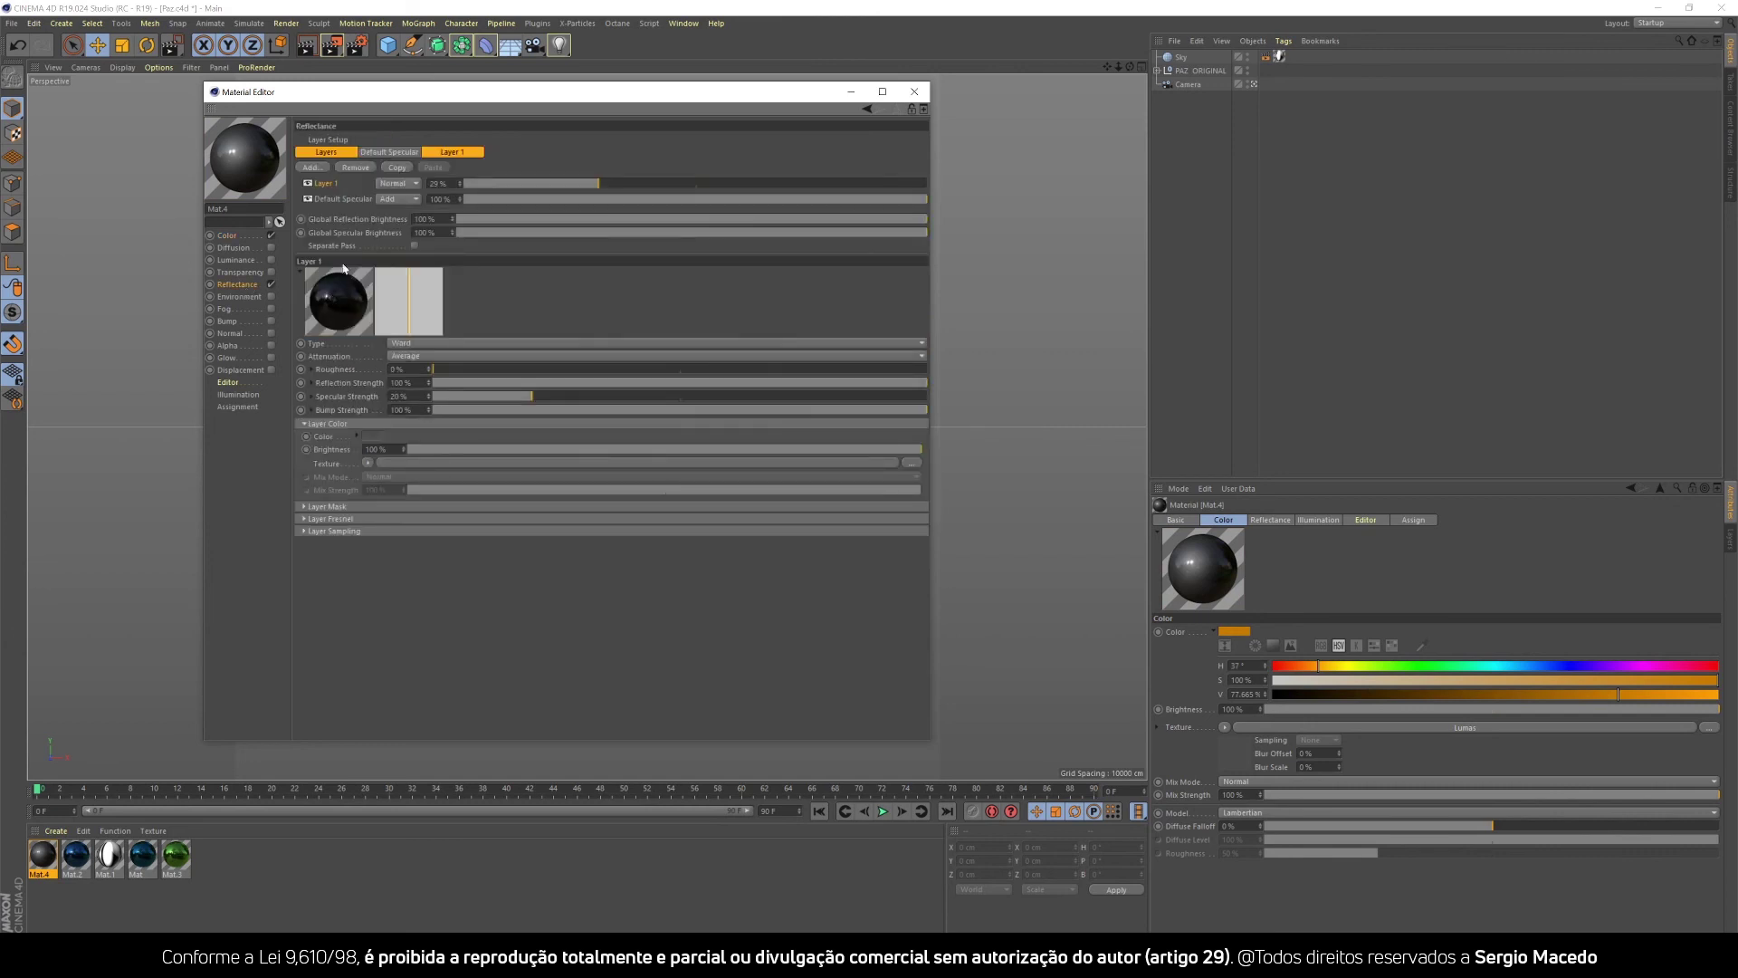
click(379, 438)
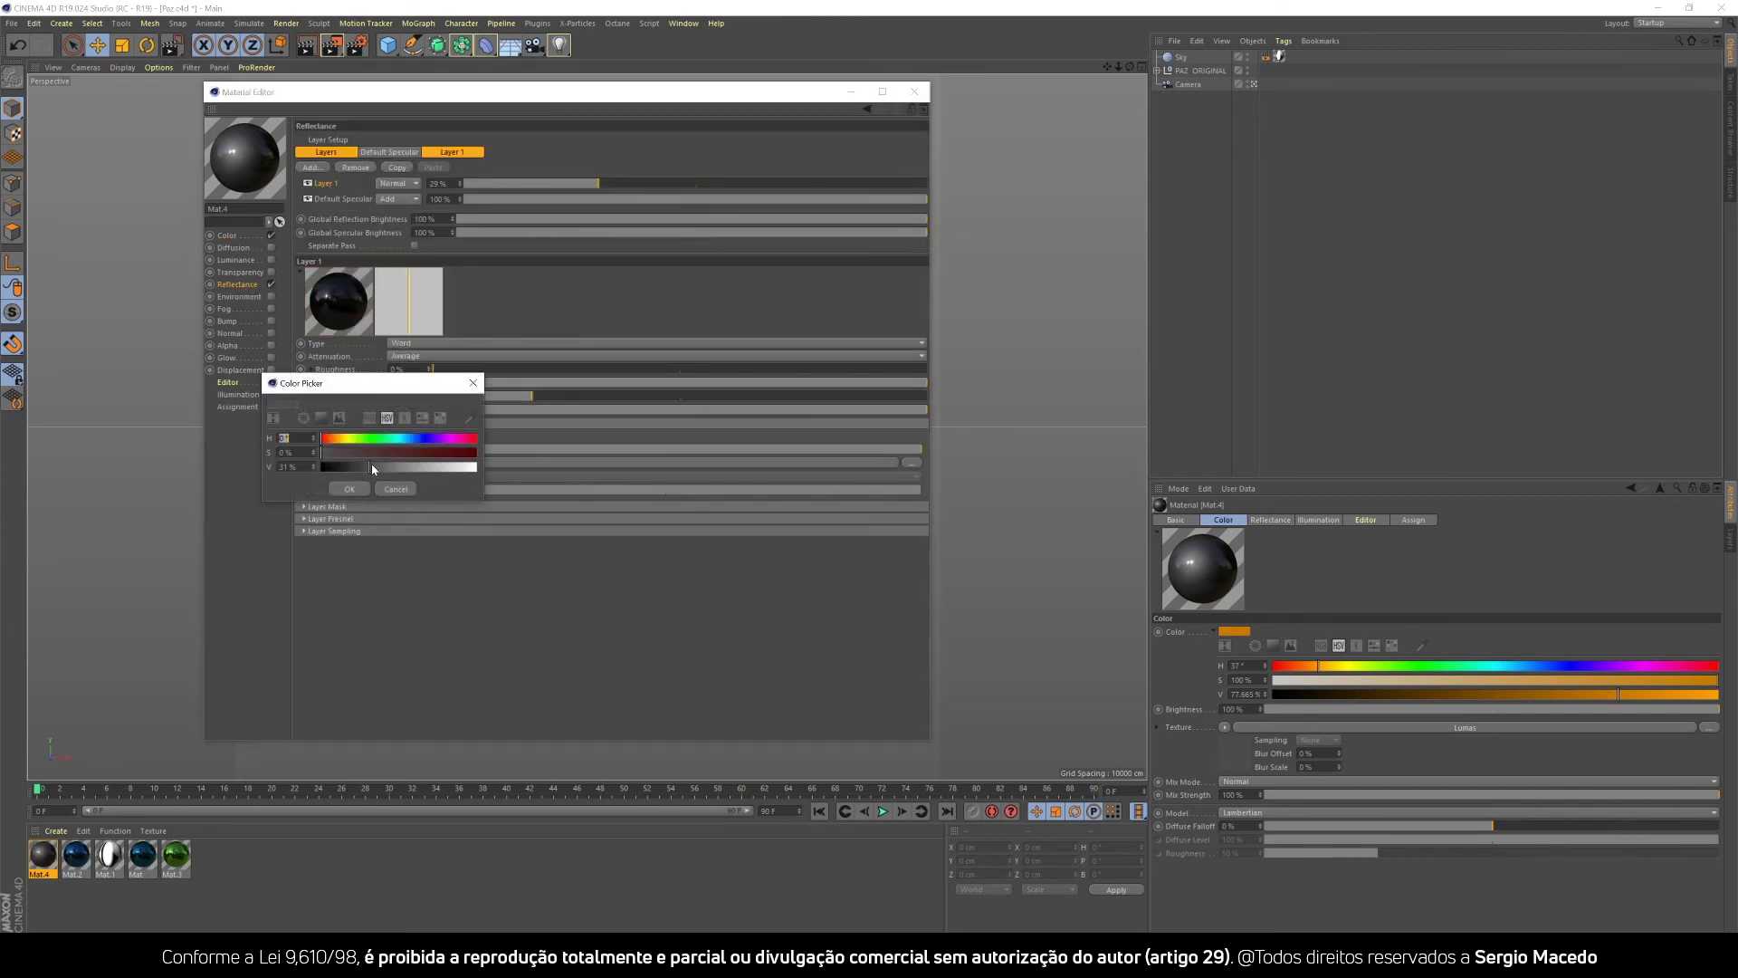
click(334, 439)
click(466, 453)
click(441, 468)
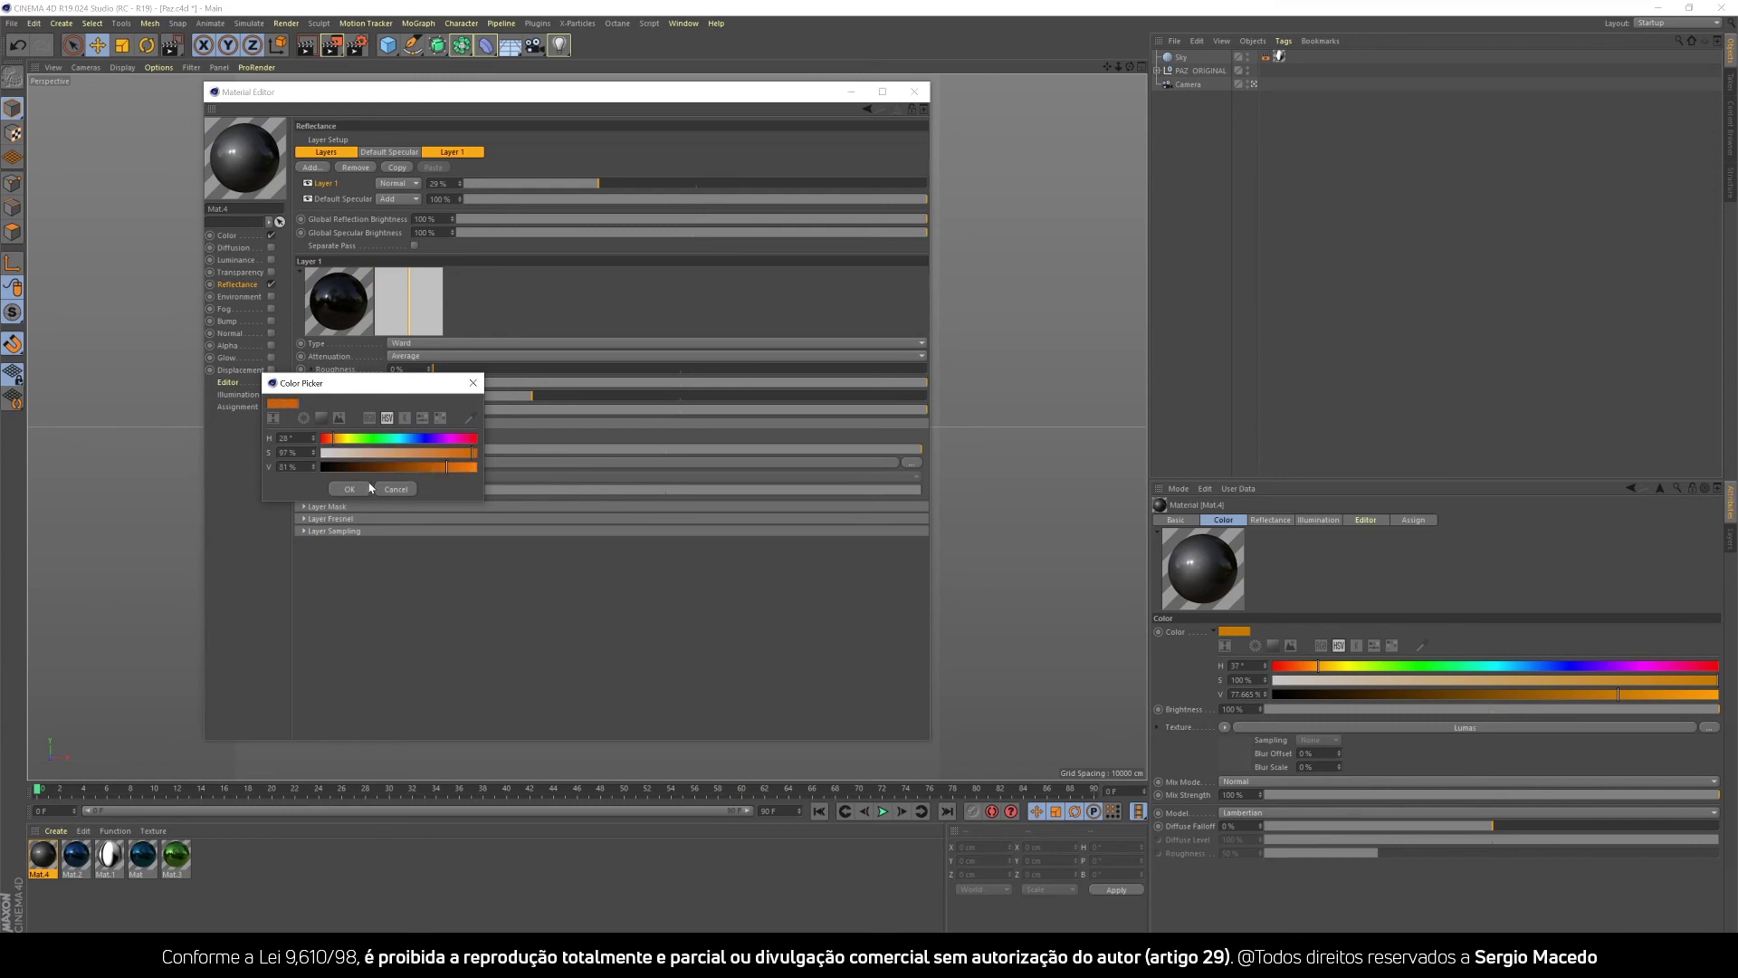
click(352, 489)
Set the Lumas shader color in Mat.4's color texture to light orange with hue 31°, saturation about 43.7% and value 100%.
click(226, 235)
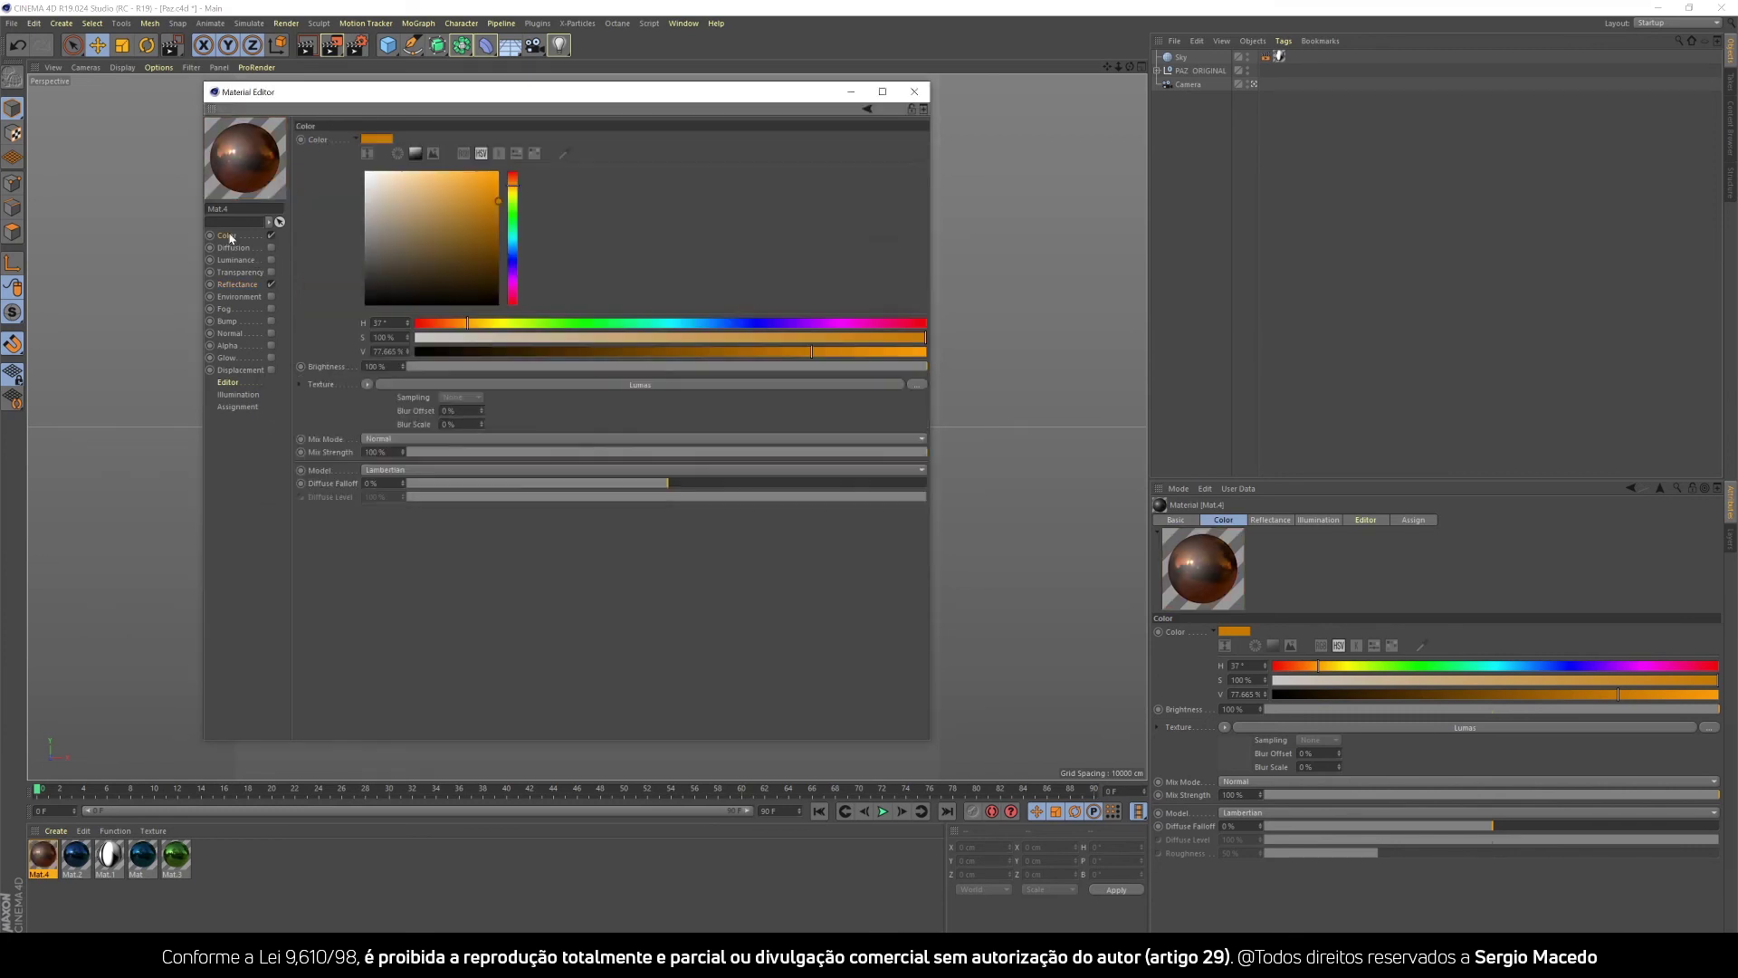
click(390, 404)
click(366, 248)
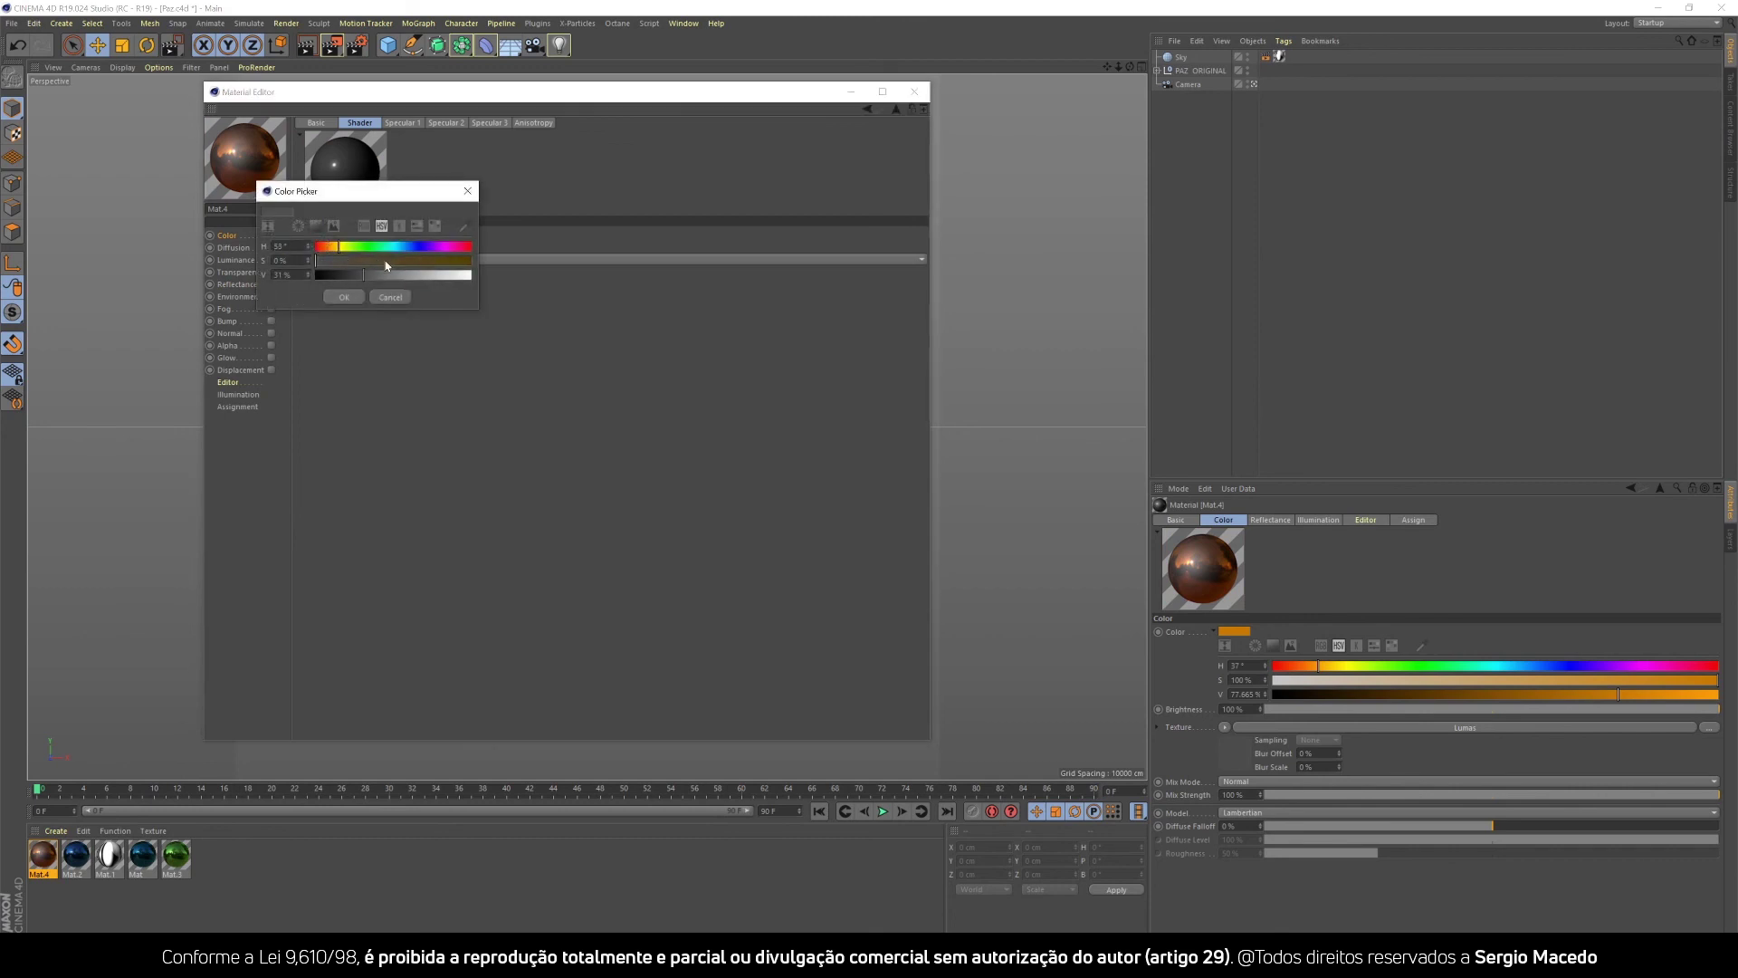
click(316, 226)
drag(412, 266, 323, 243)
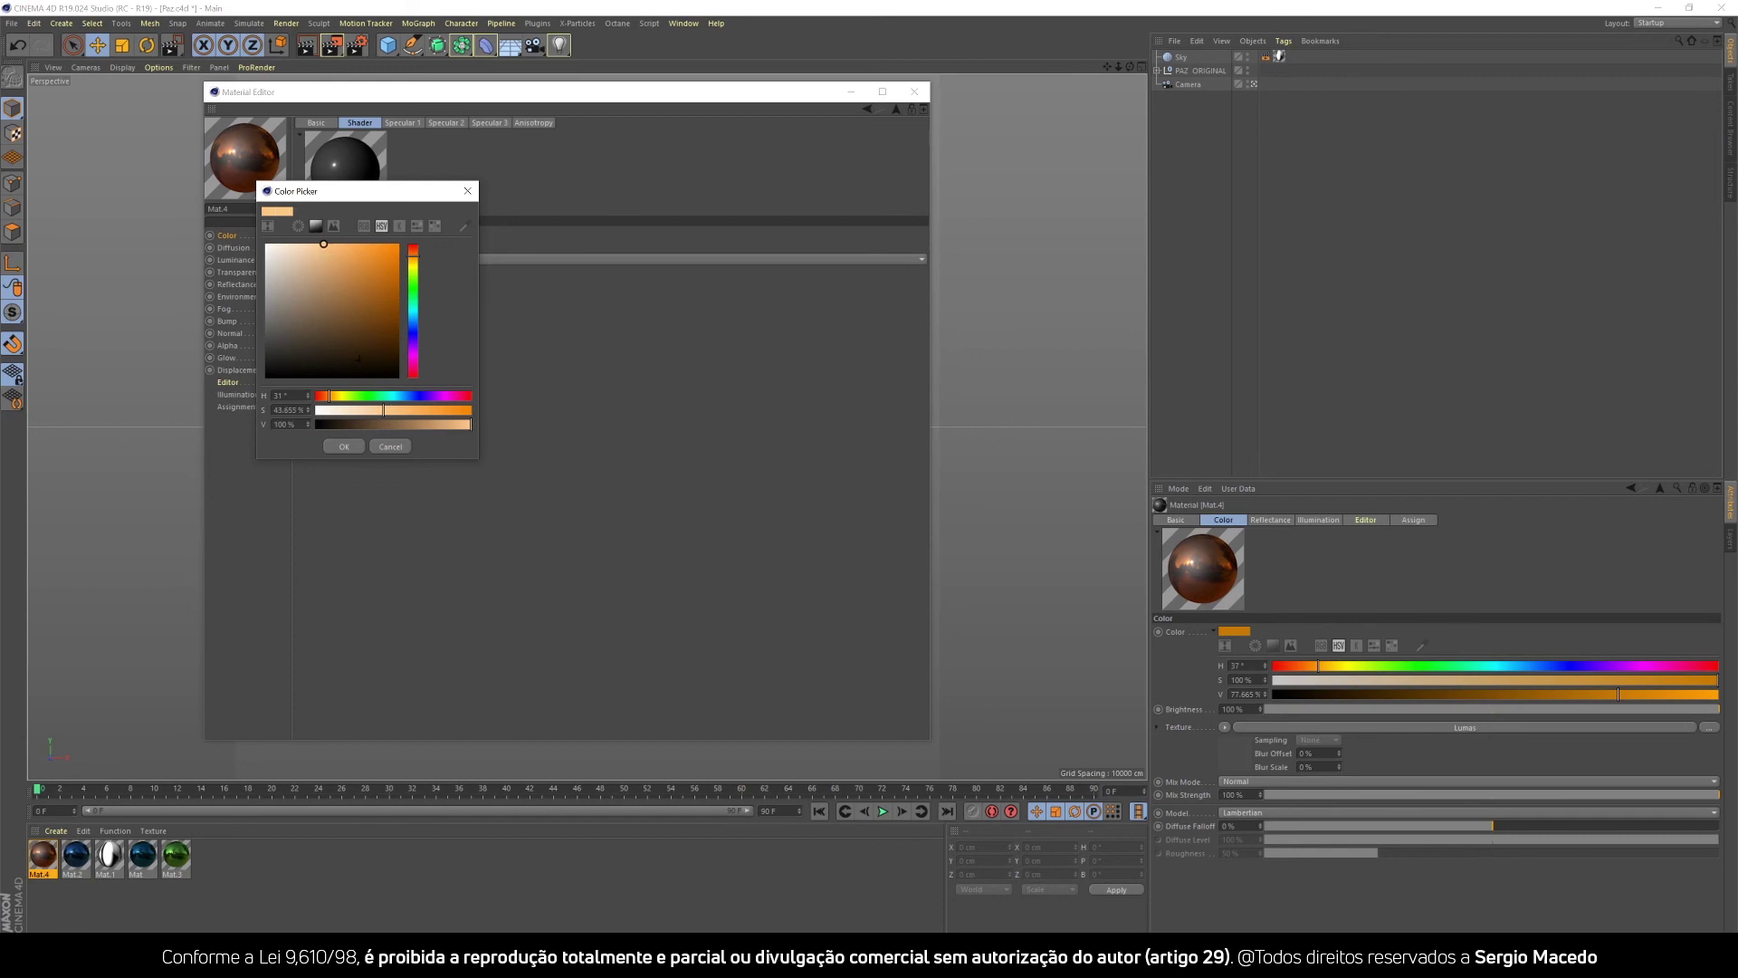
click(343, 447)
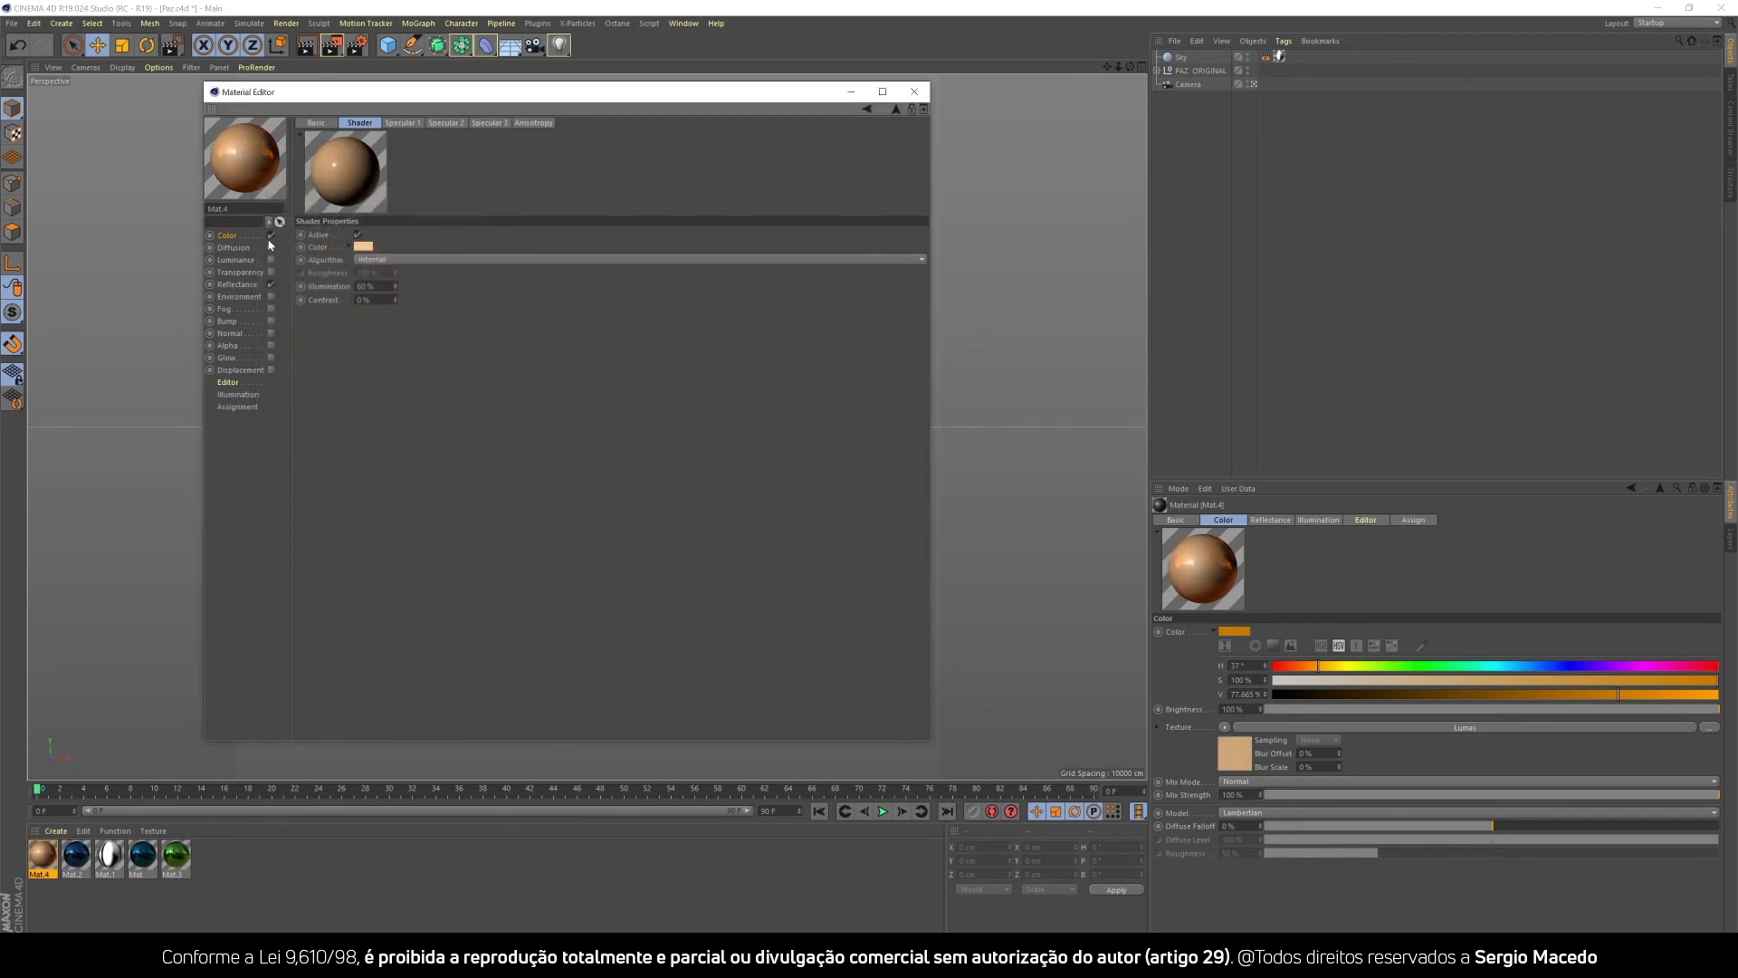
Deepen Mat.4's Lumas shader color to about 88% saturation at full value, and render the viewport.
click(367, 246)
click(383, 164)
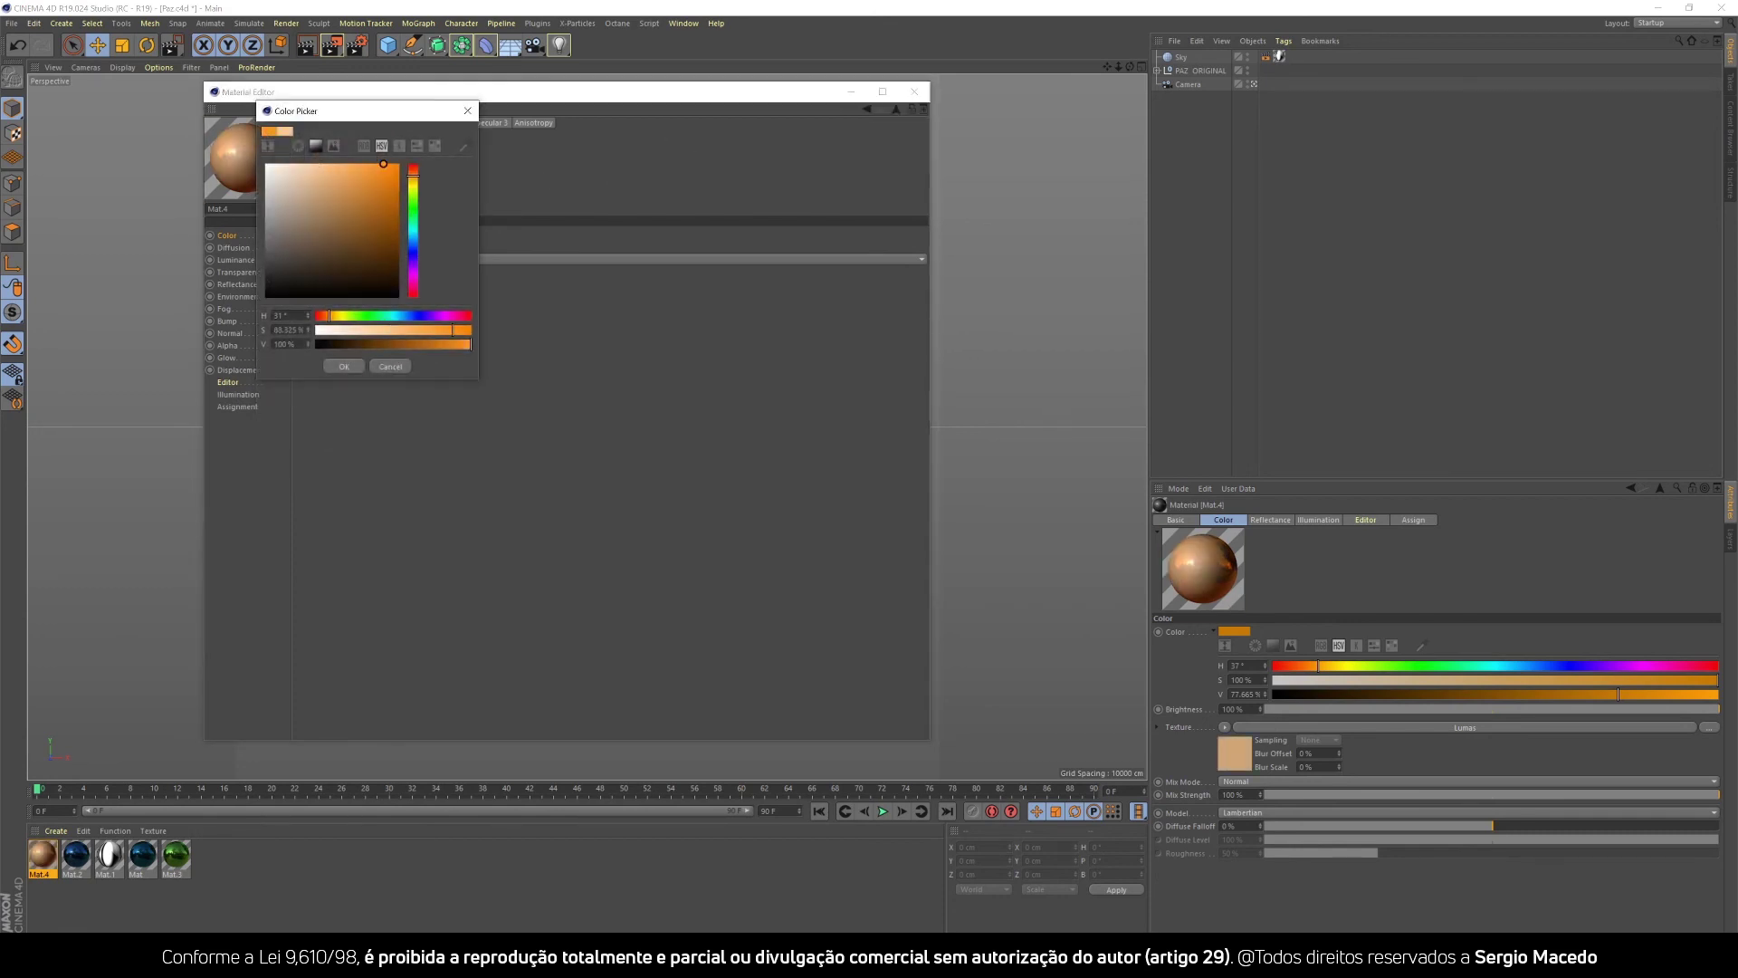
click(349, 365)
click(896, 110)
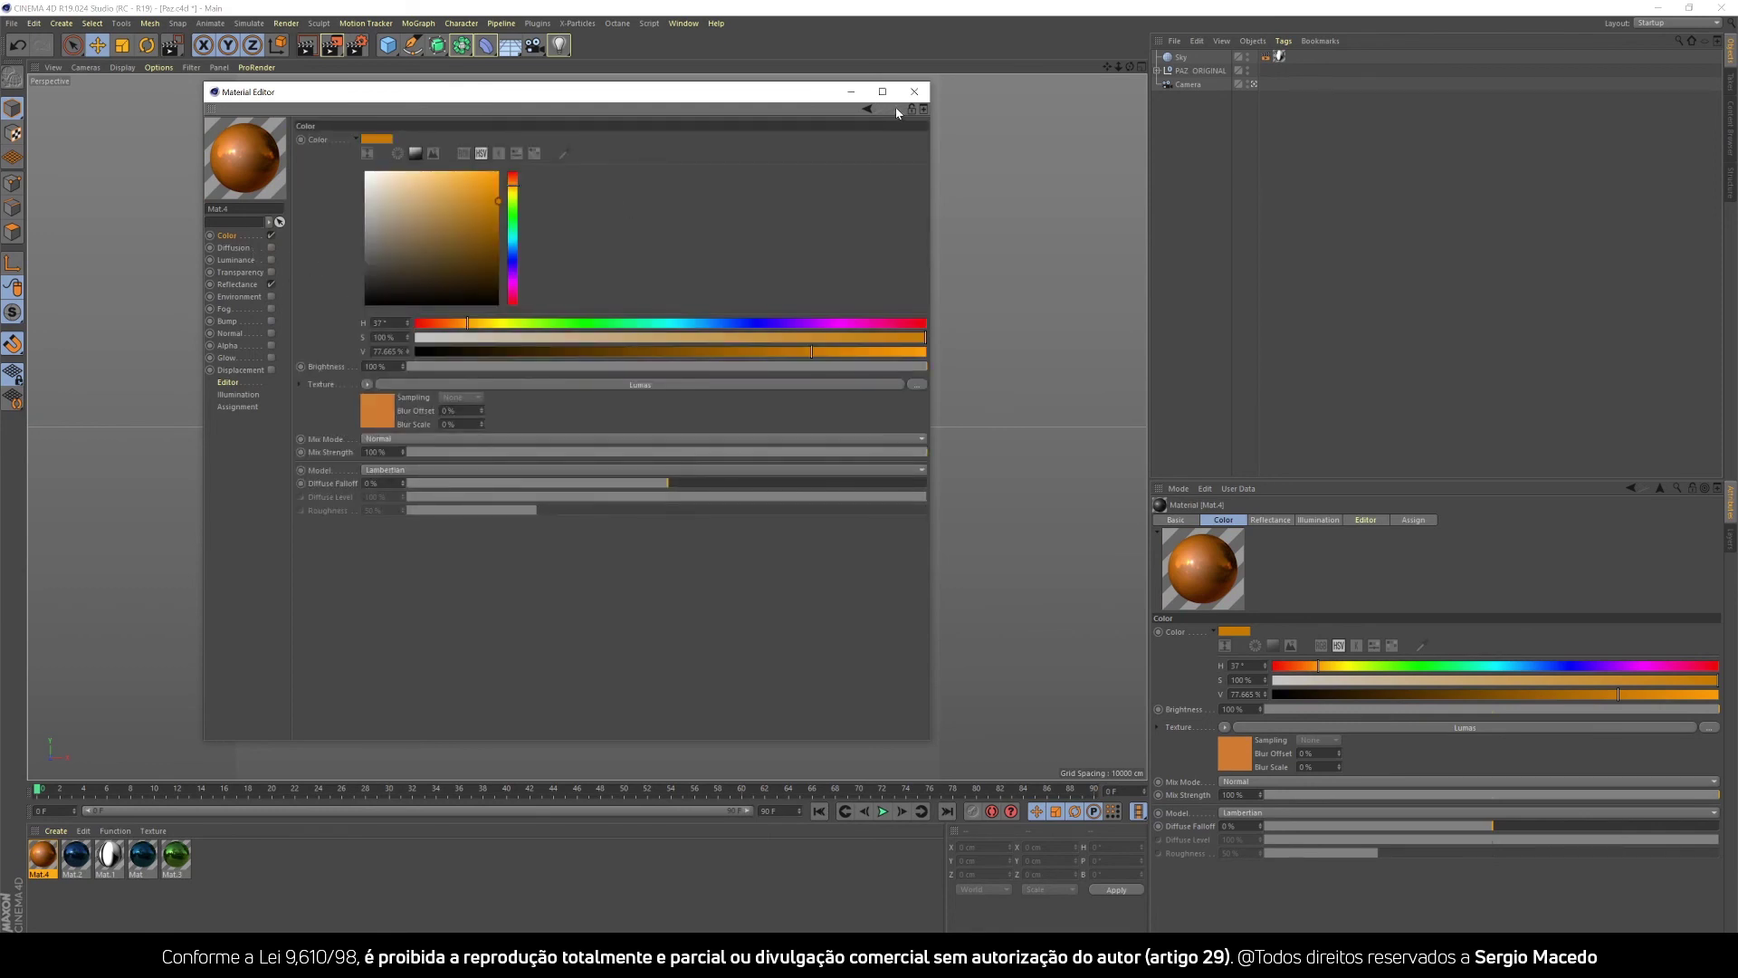
click(914, 92)
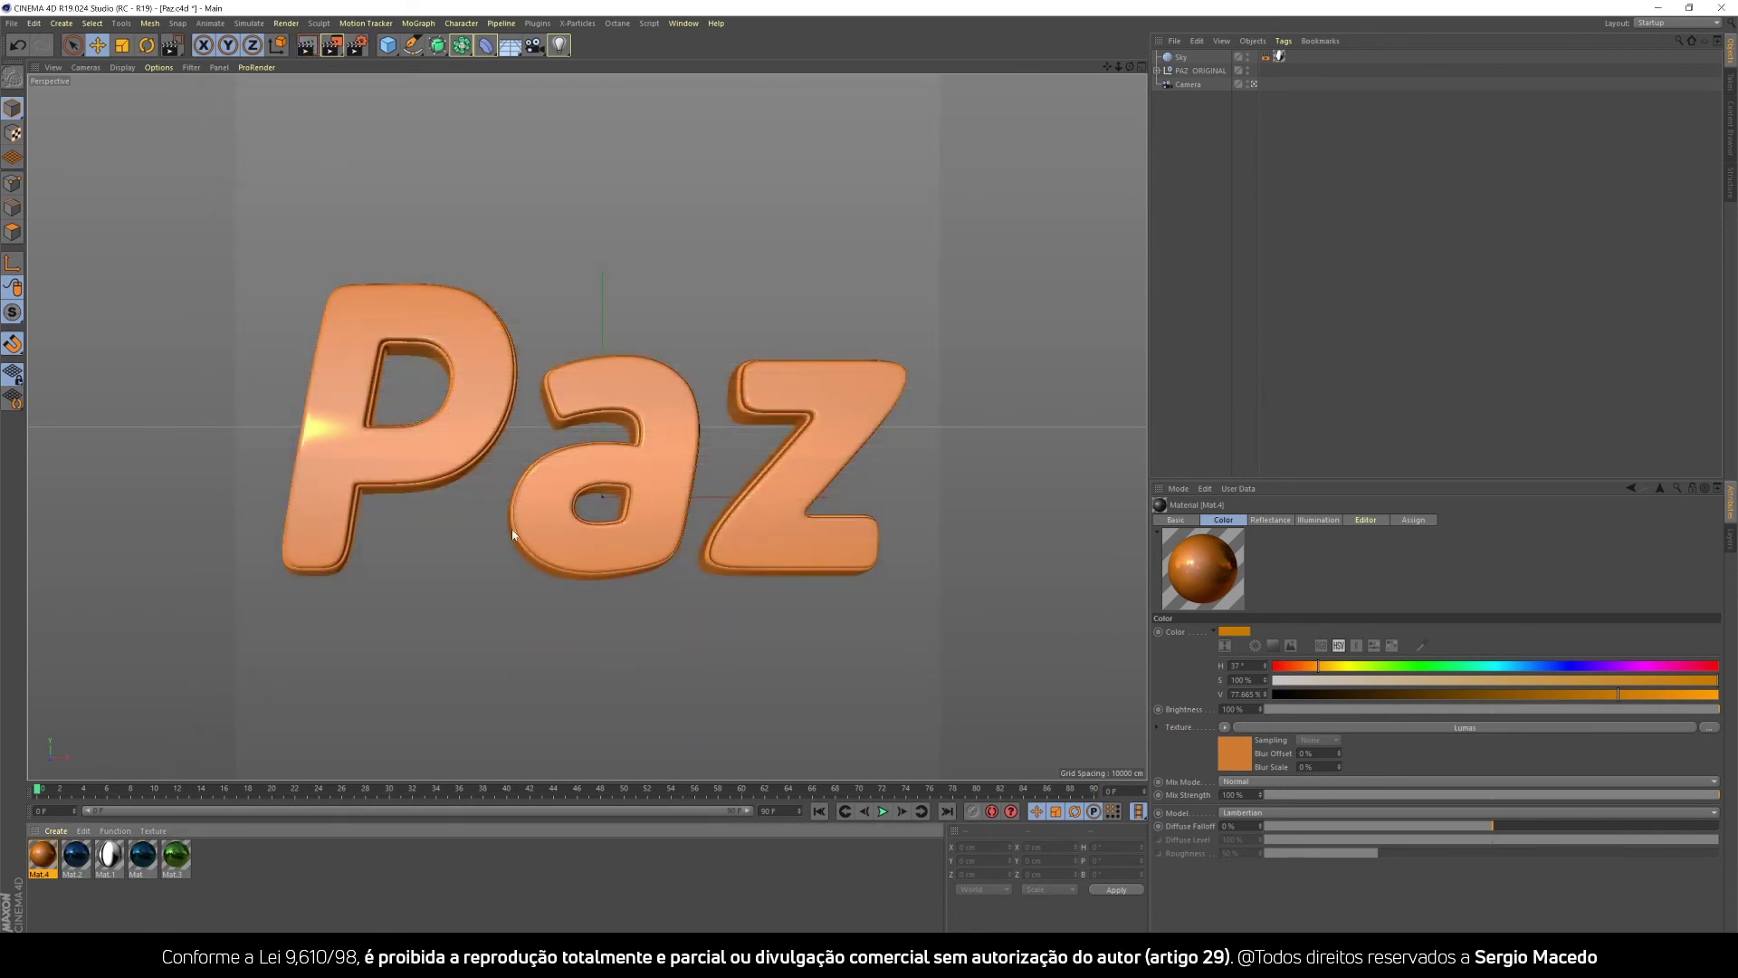
key(ctrl+r)
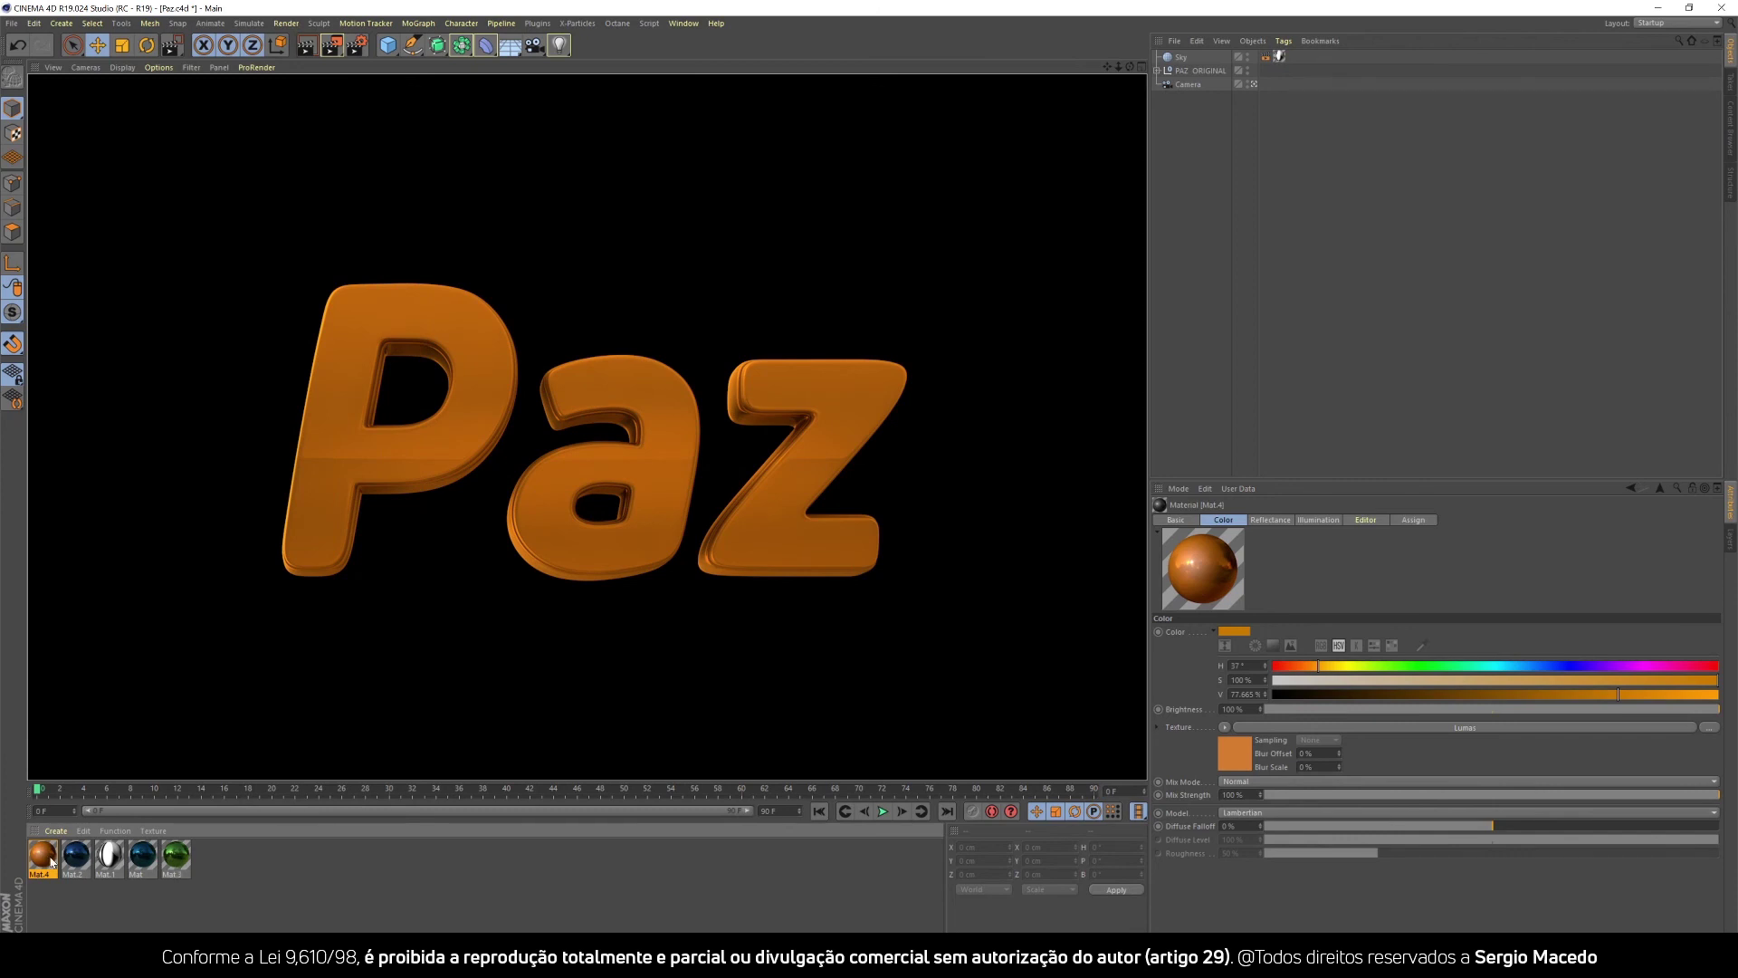
Apply the green Mat.3 material to the Paz text and increase the roughness of its reflectance Layer 2.
drag(181, 864, 328, 534)
drag(170, 860, 312, 505)
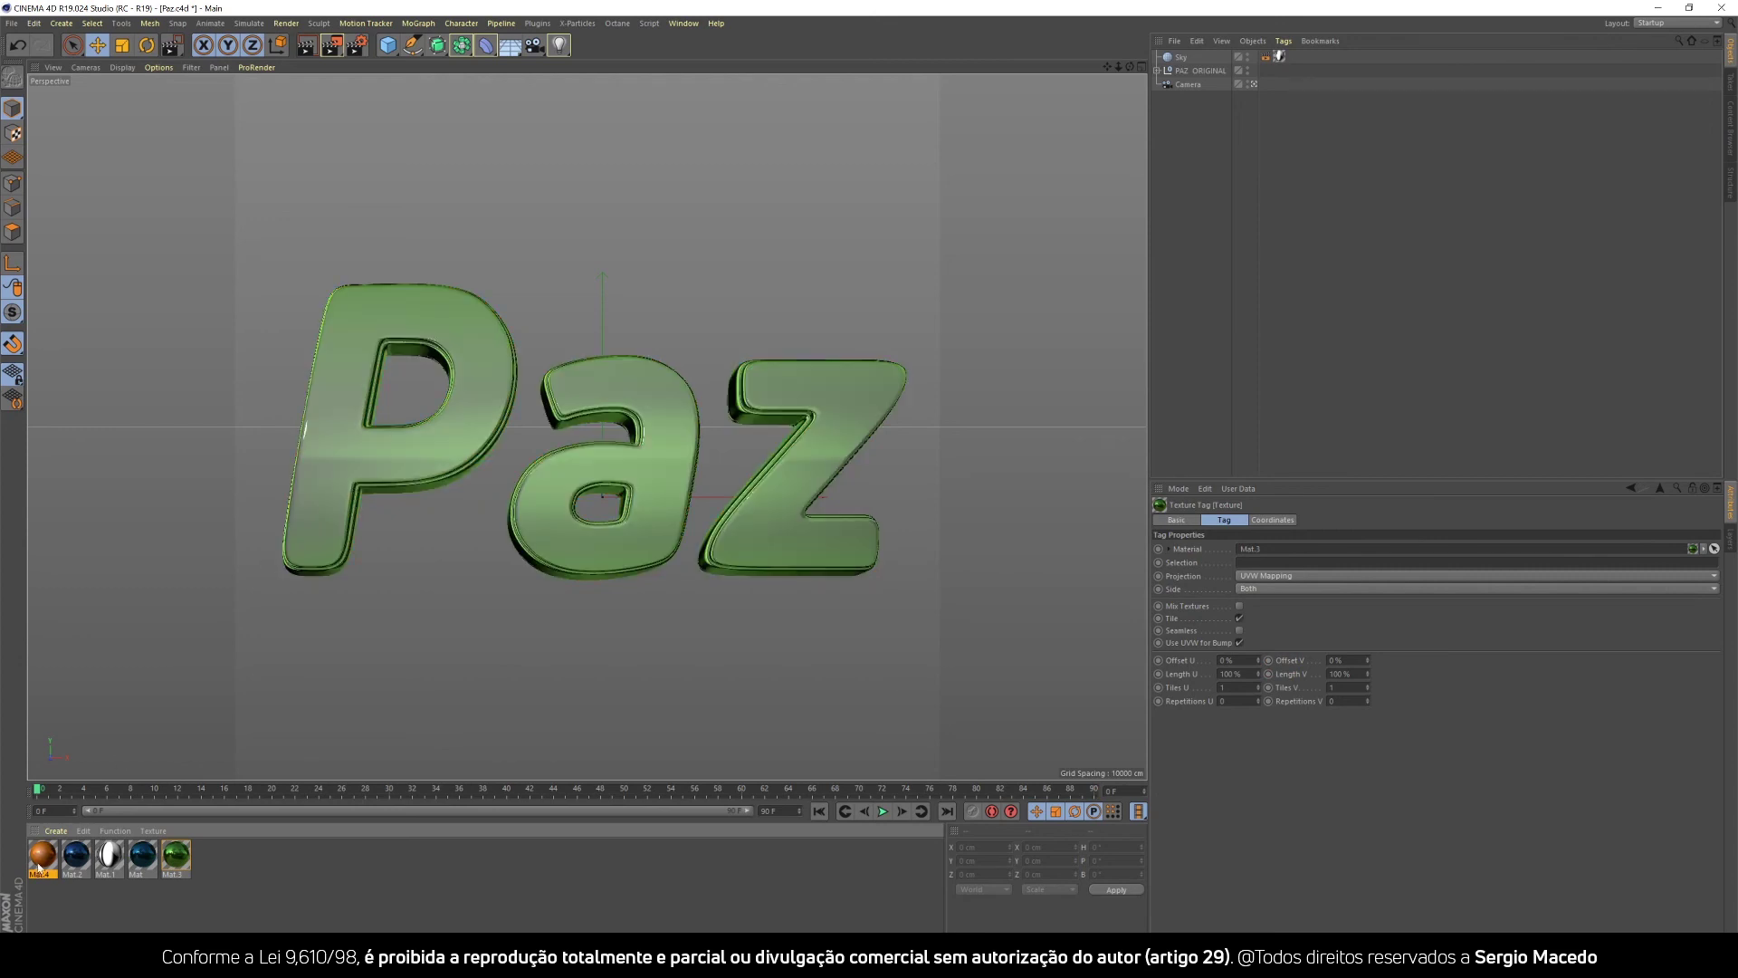
double_click(177, 855)
click(240, 285)
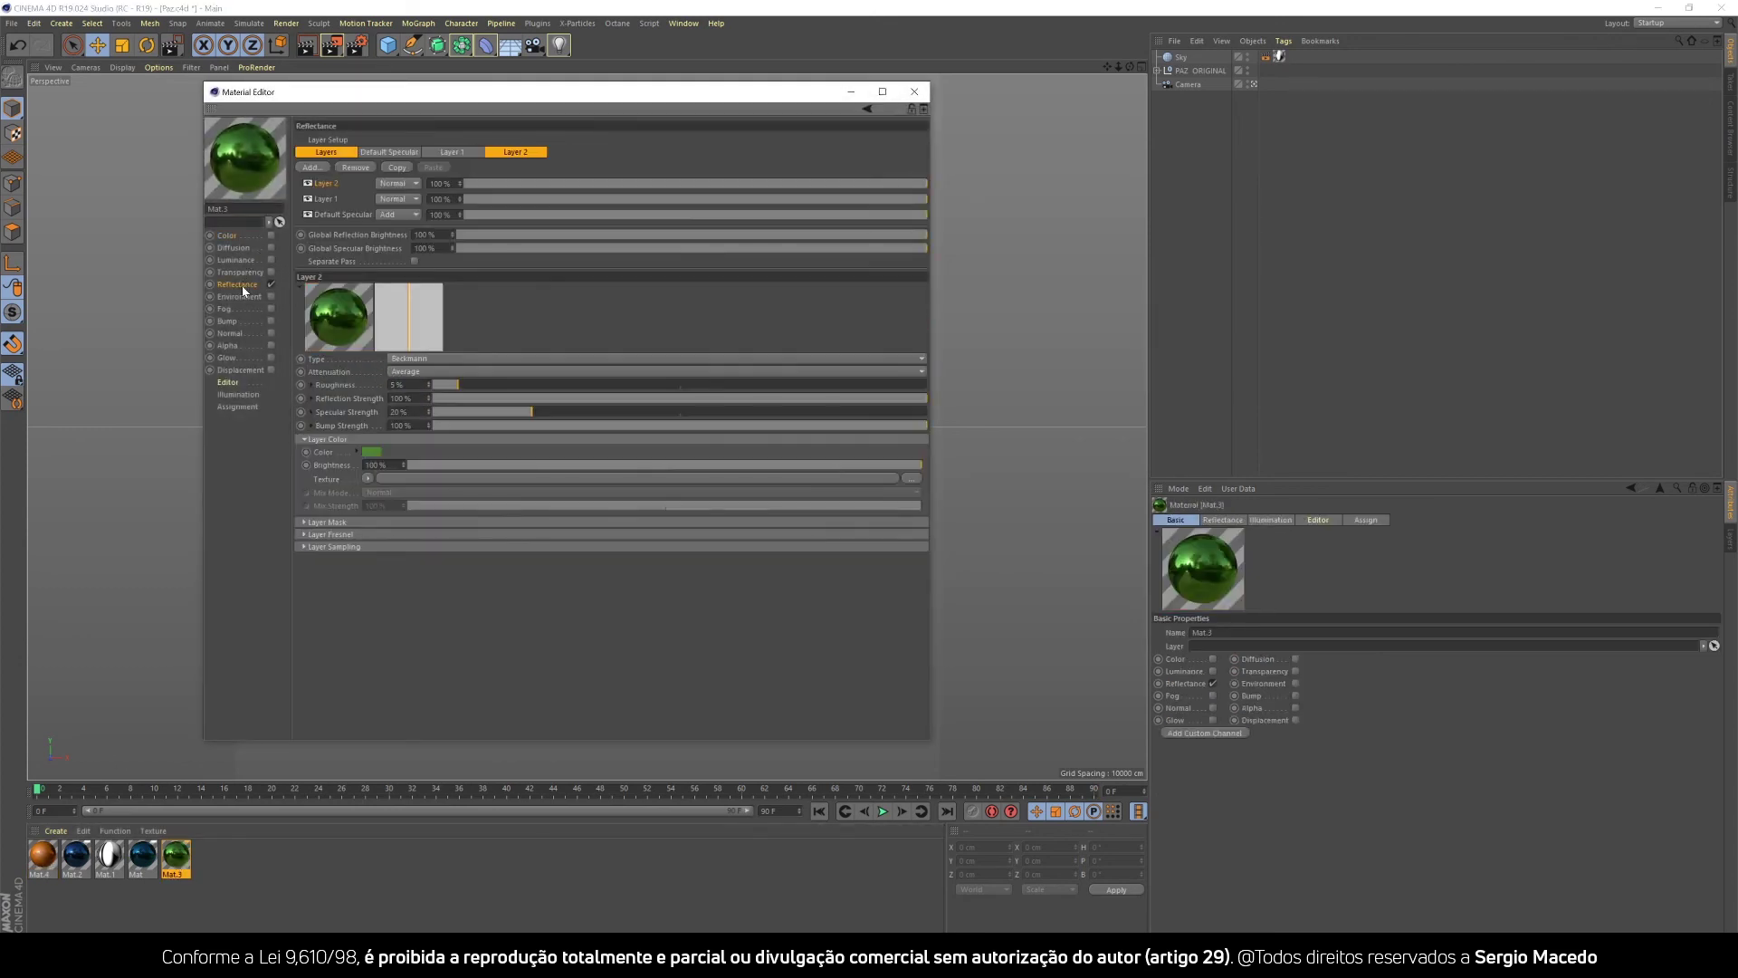
drag(431, 385, 607, 385)
Set the roughness of Mat.3's reflectance Layer 1 to 32% and render the viewport.
click(327, 199)
drag(493, 389, 541, 388)
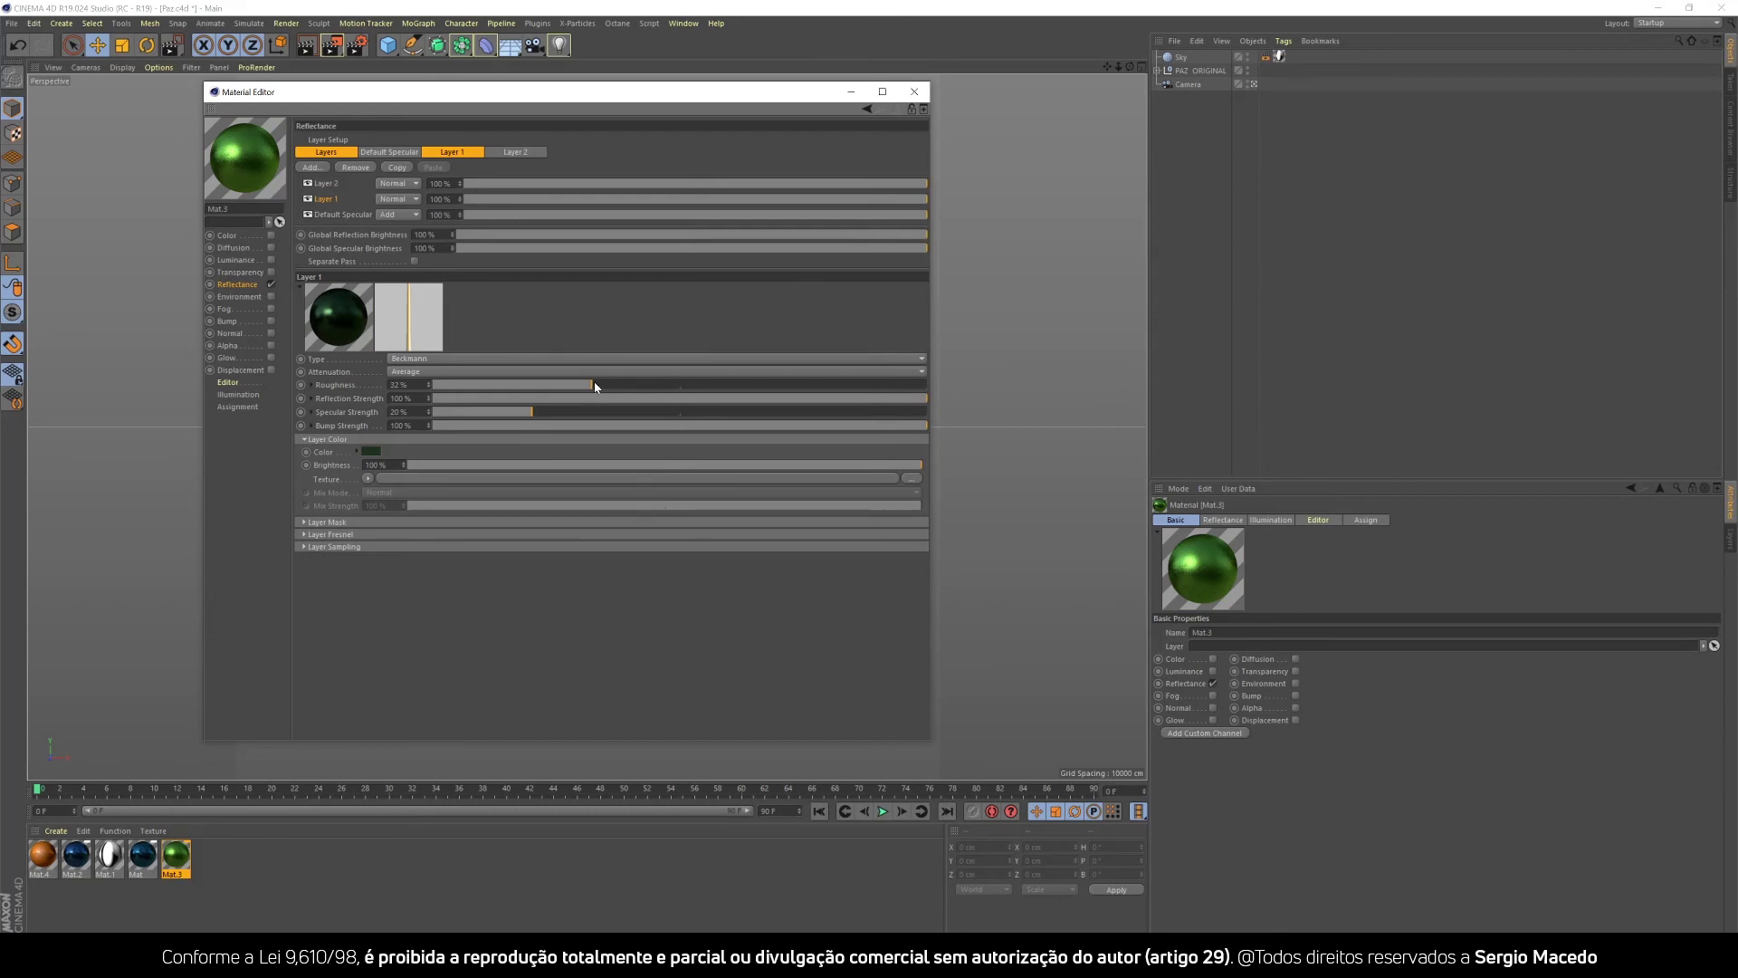
click(914, 92)
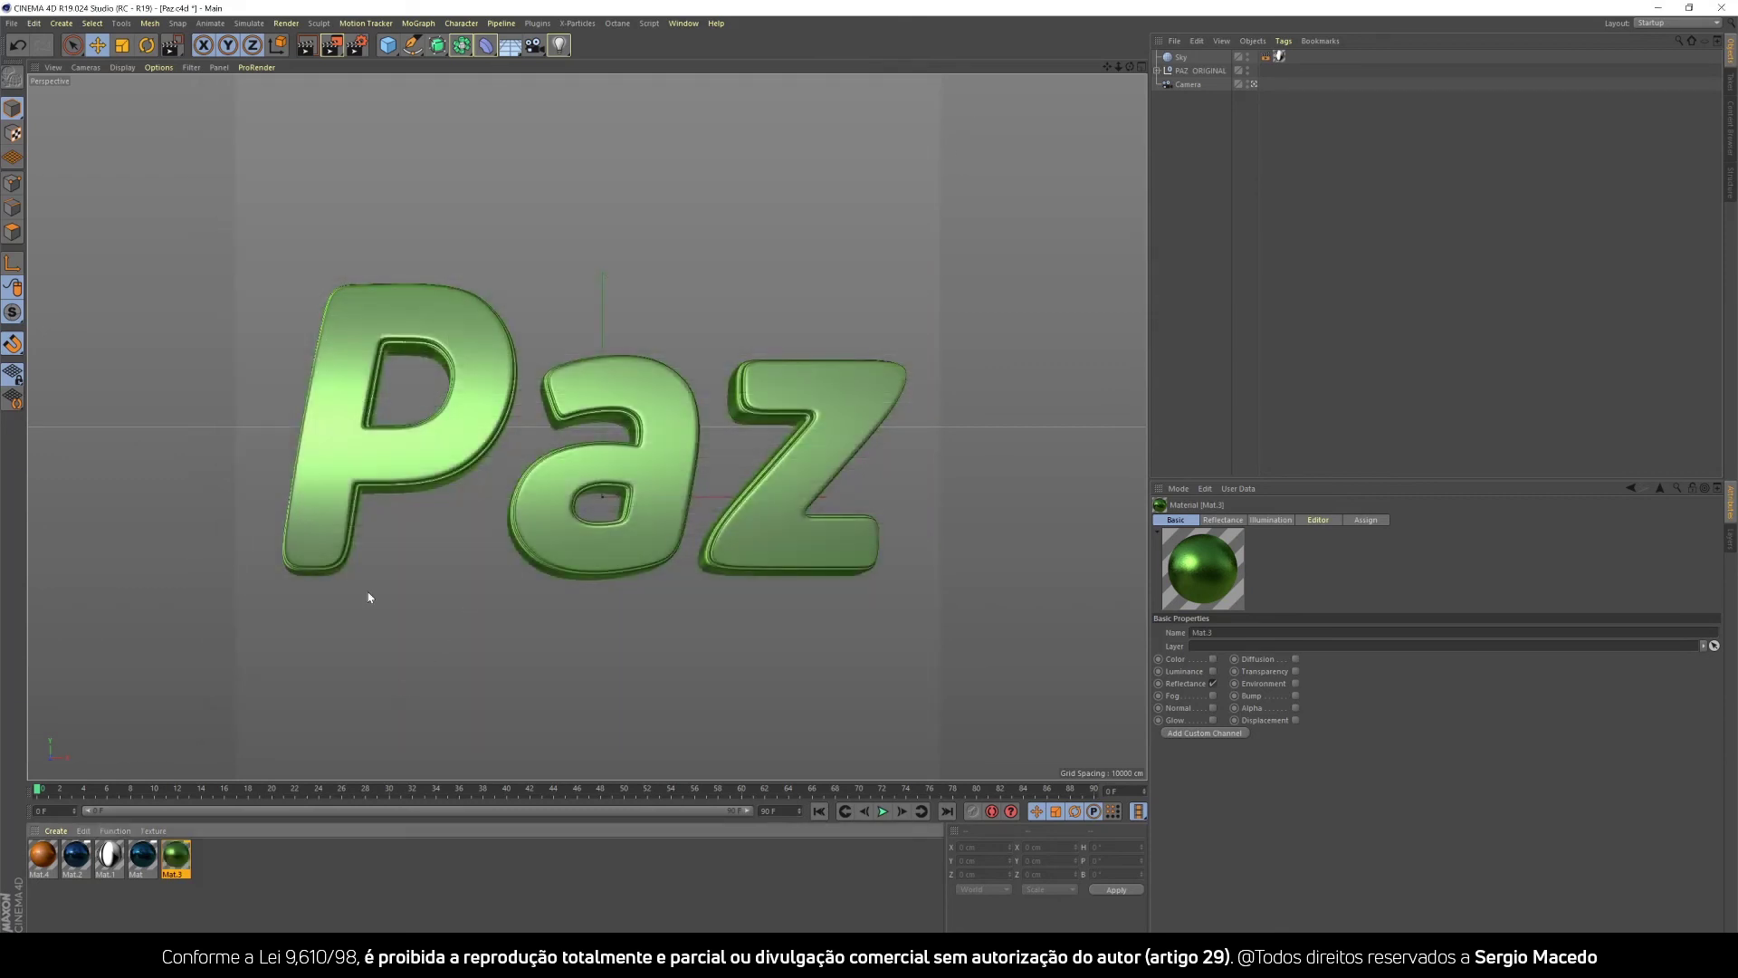
key(ctrl+r)
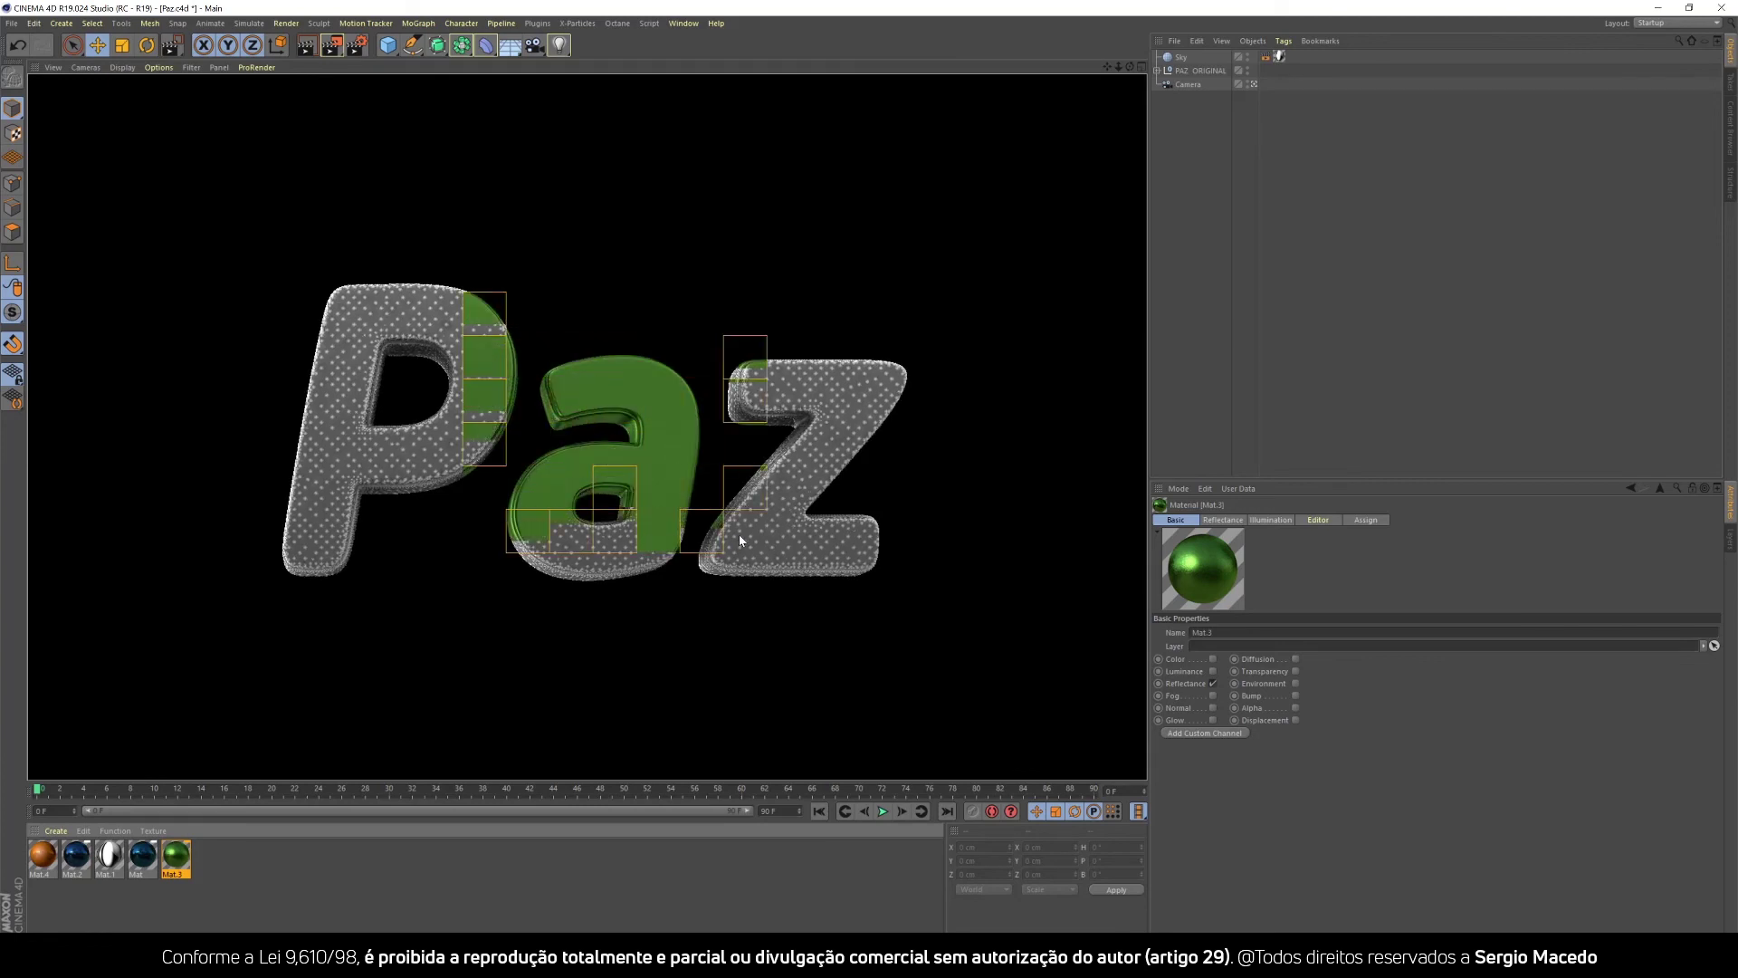
Examine the layer sampling subdivisions in the reflectance settings of Mat.3, Mat and Mat.4.
double_click(177, 857)
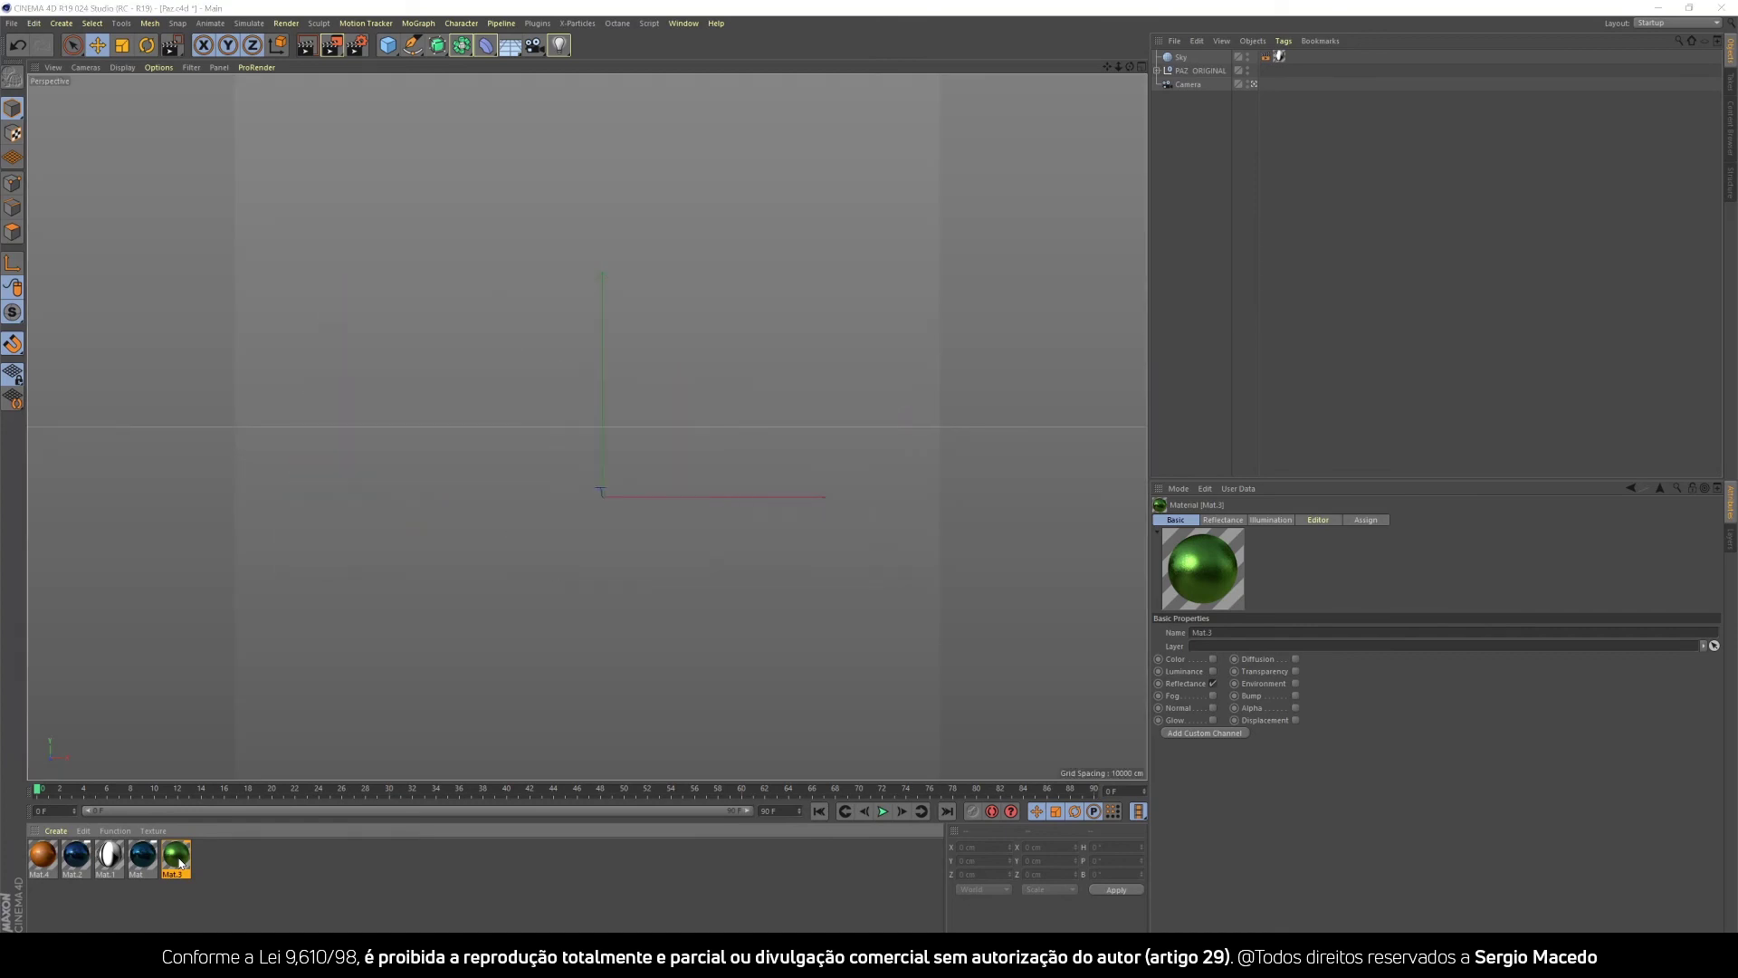
click(326, 546)
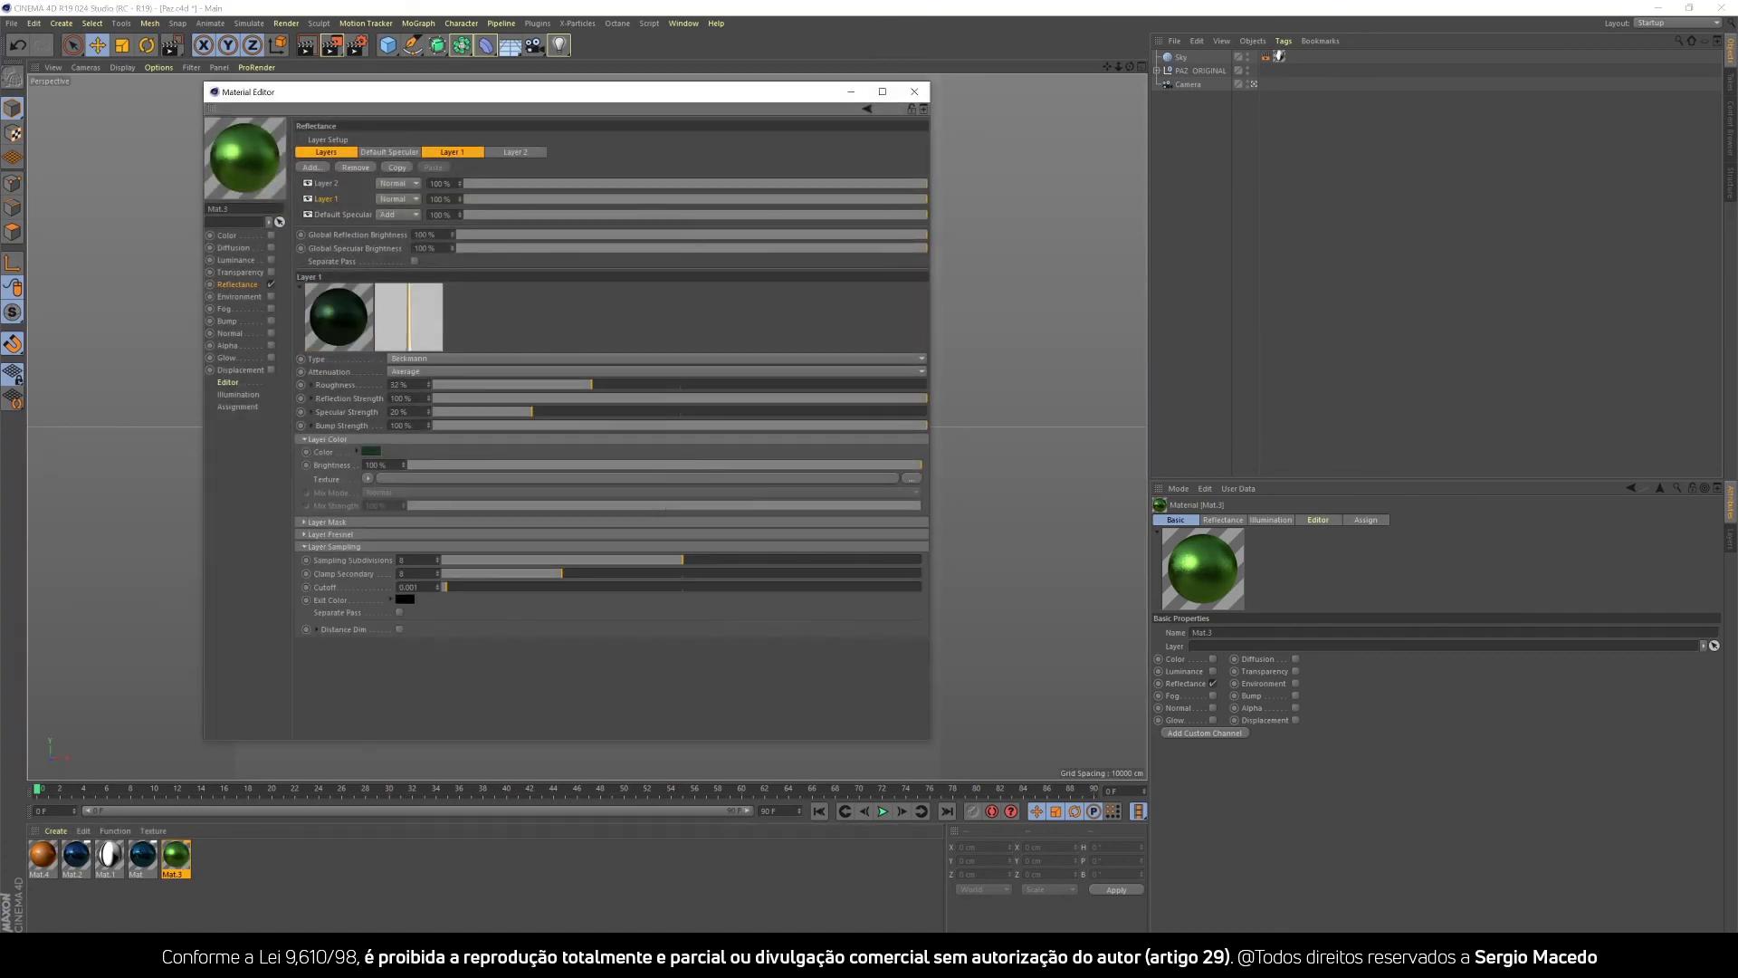
click(145, 863)
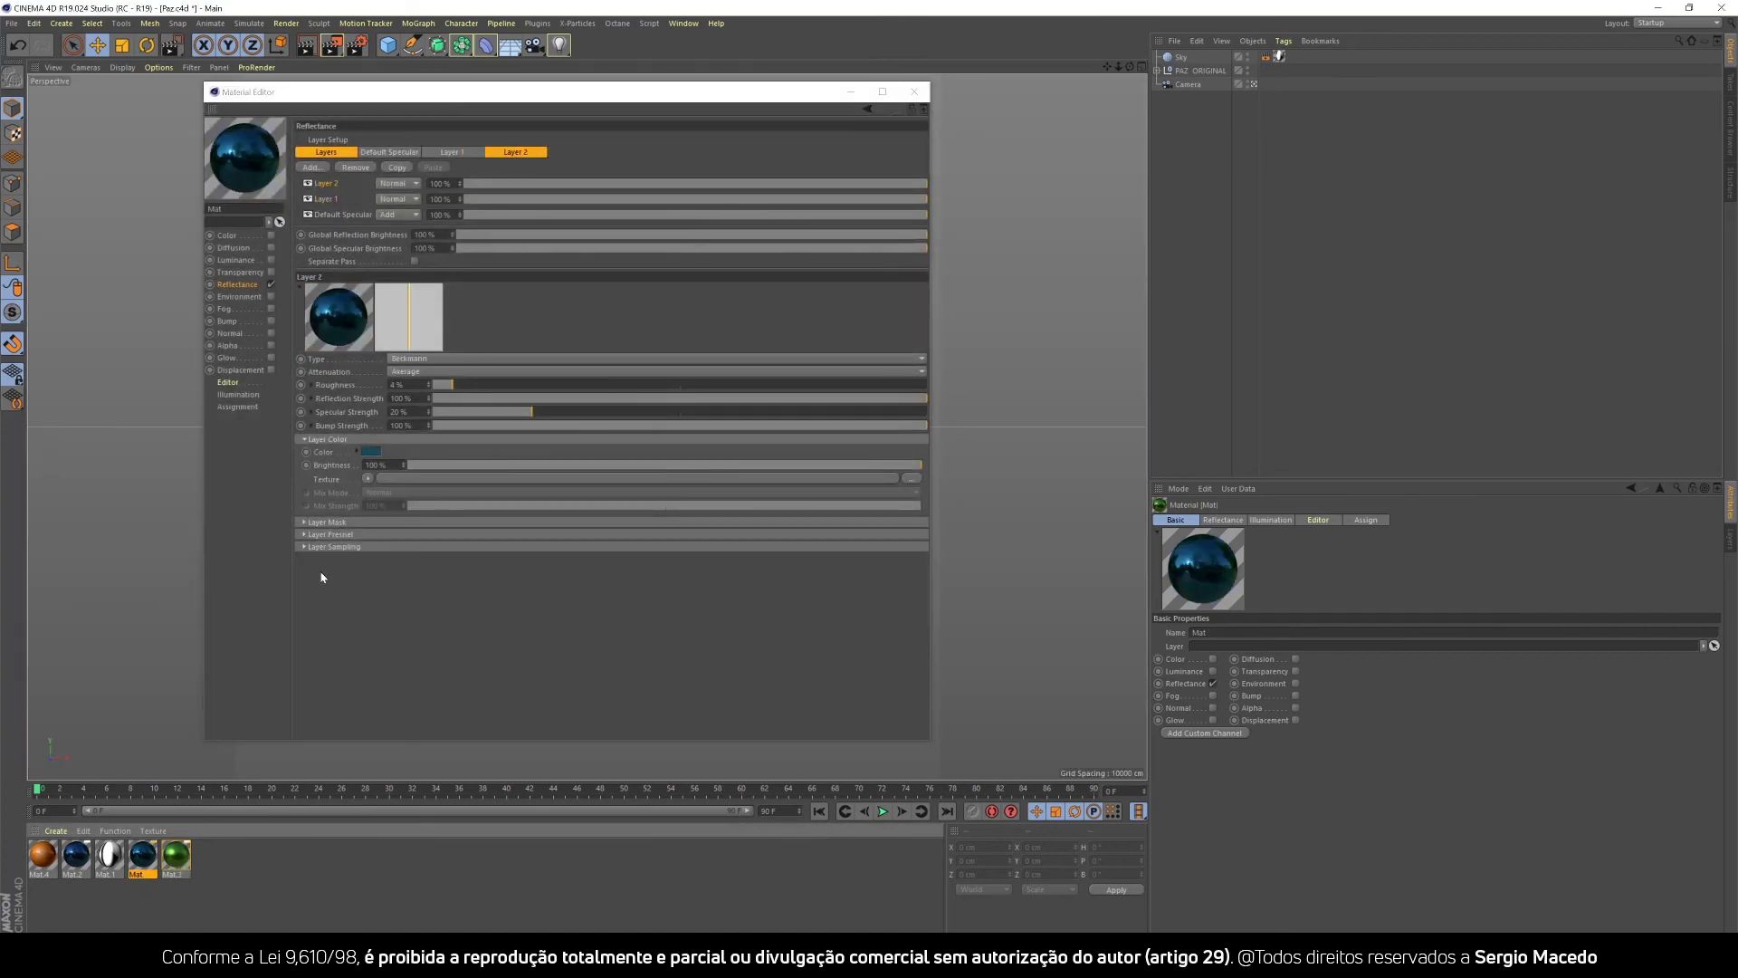
click(305, 547)
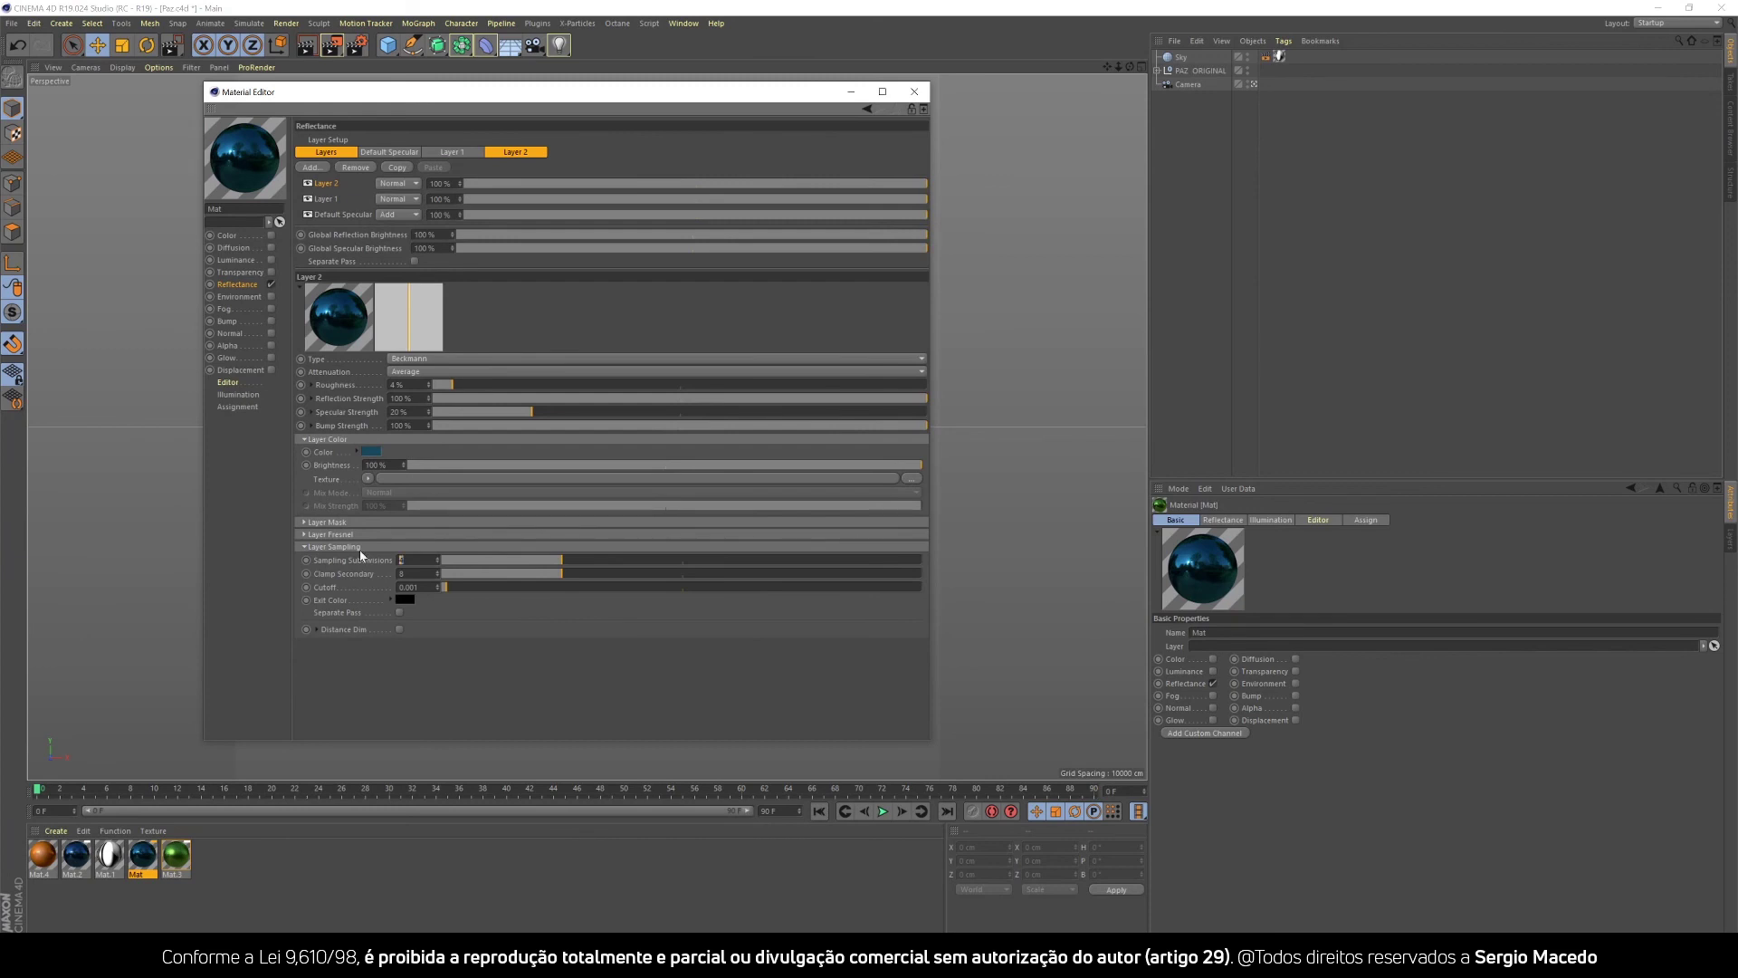
click(39, 876)
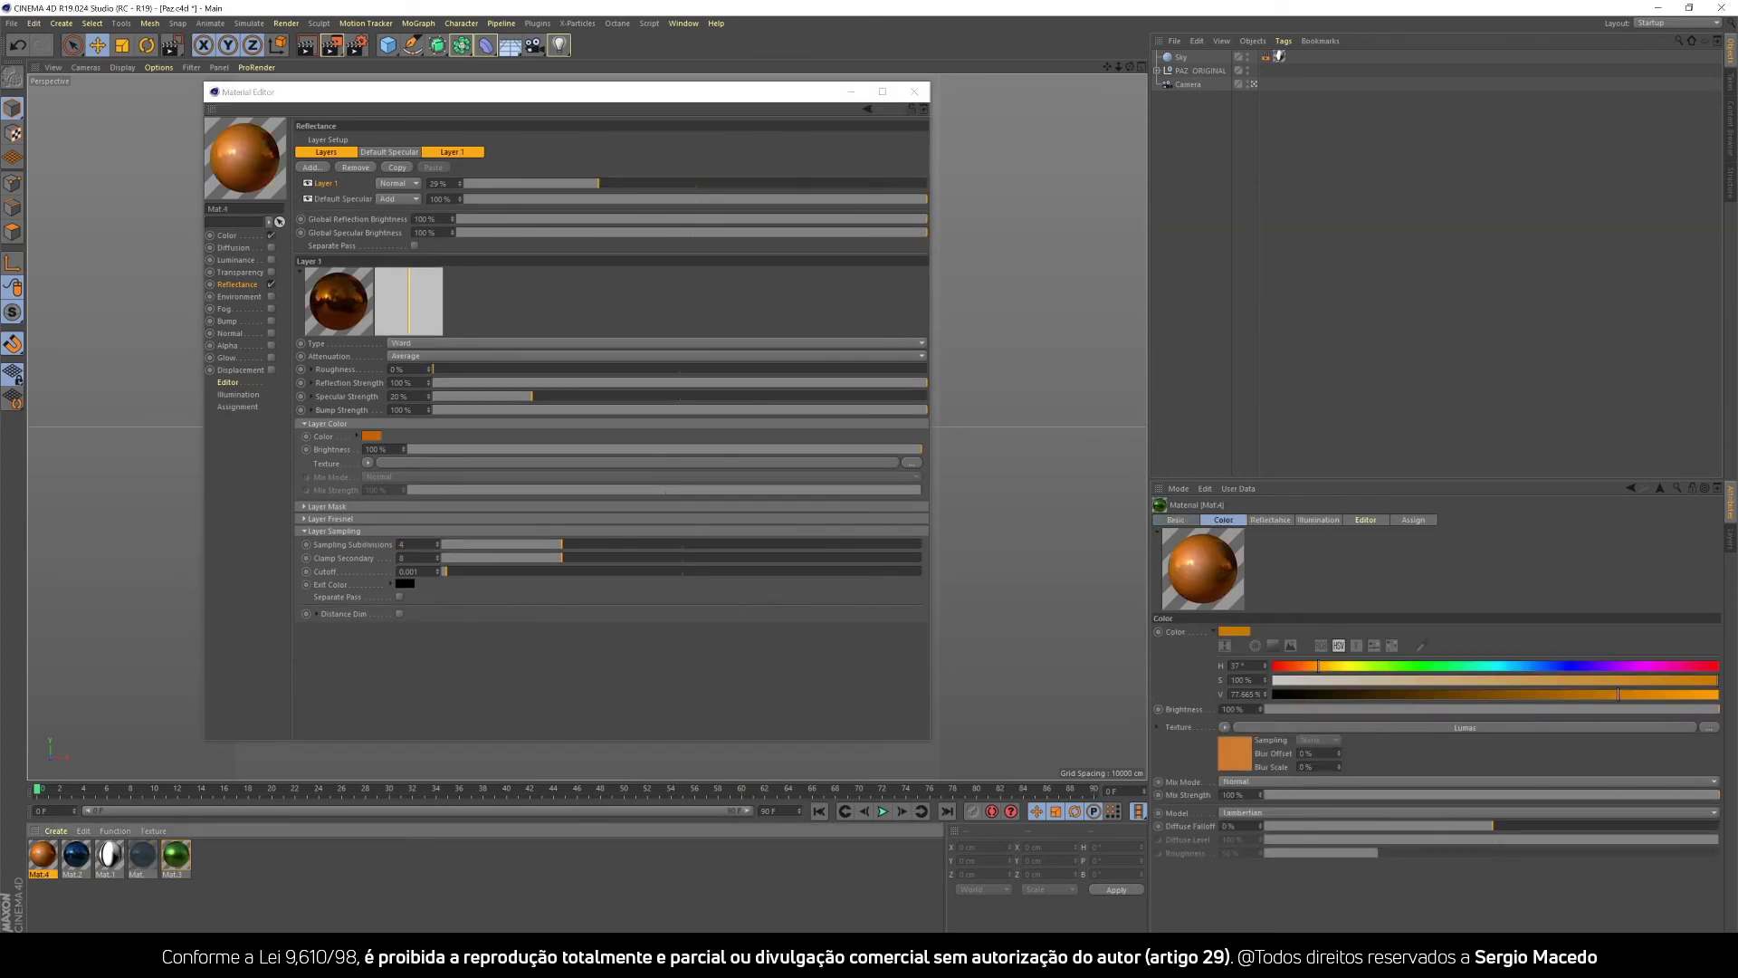
click(335, 546)
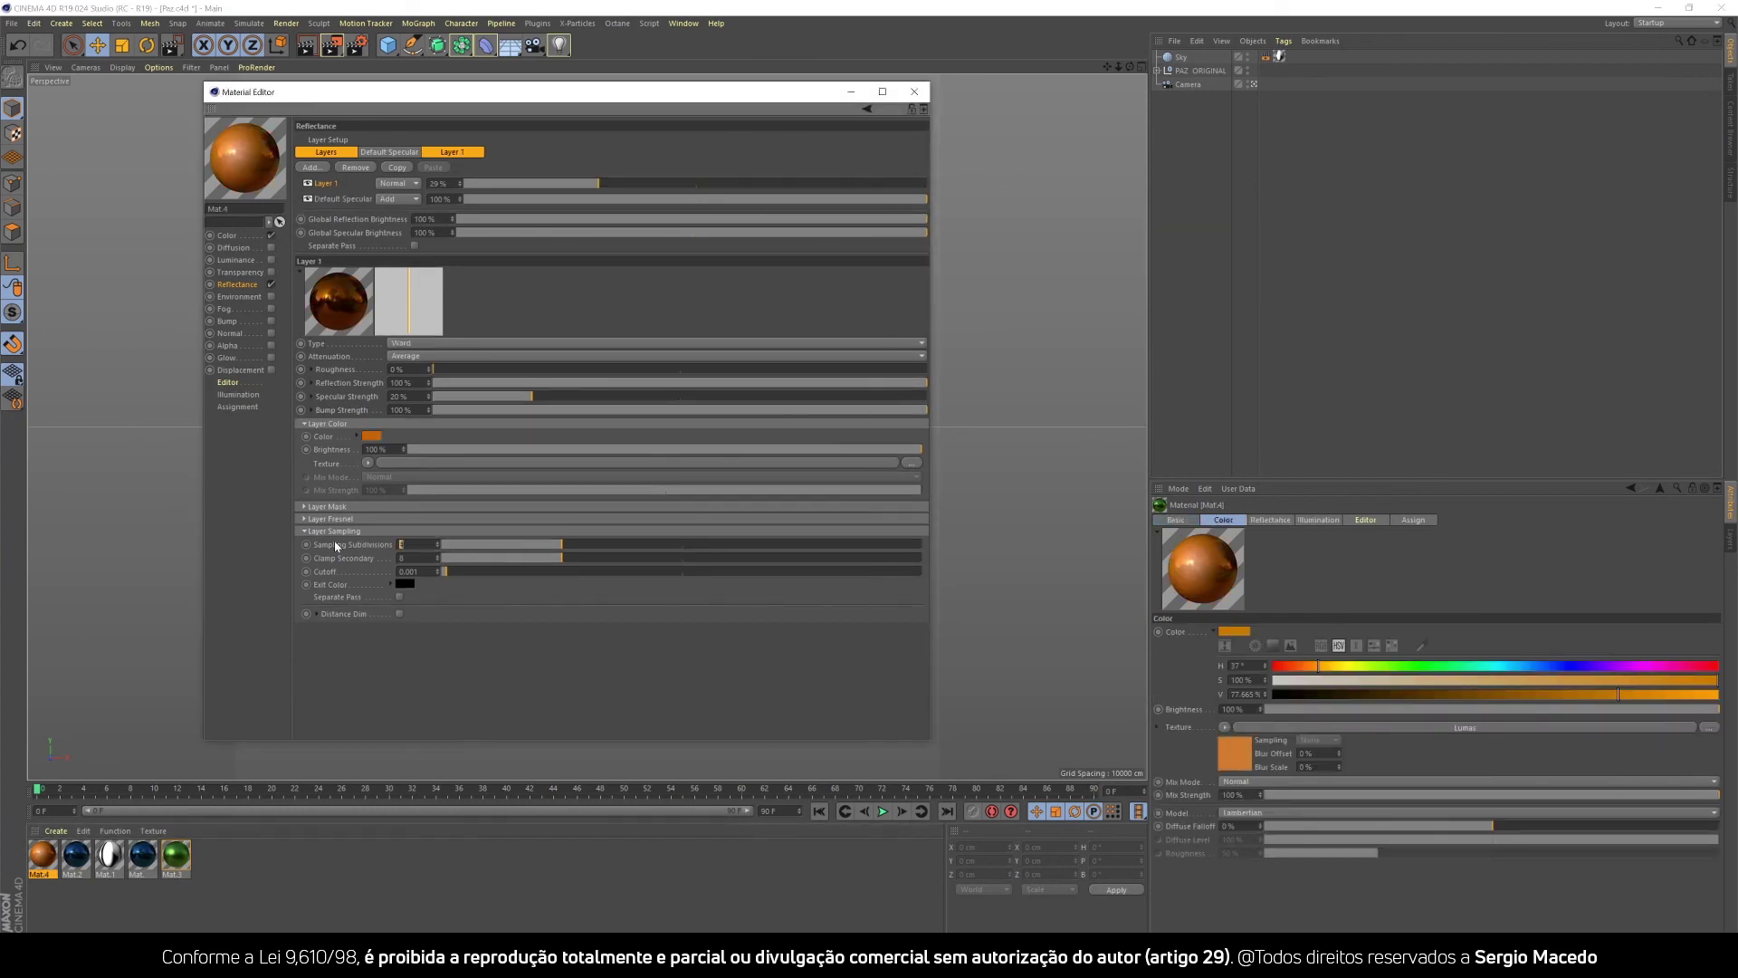
click(914, 91)
Apply the orange Mat.4 material to the Paz text and render the viewport.
drag(76, 855, 373, 444)
click(306, 45)
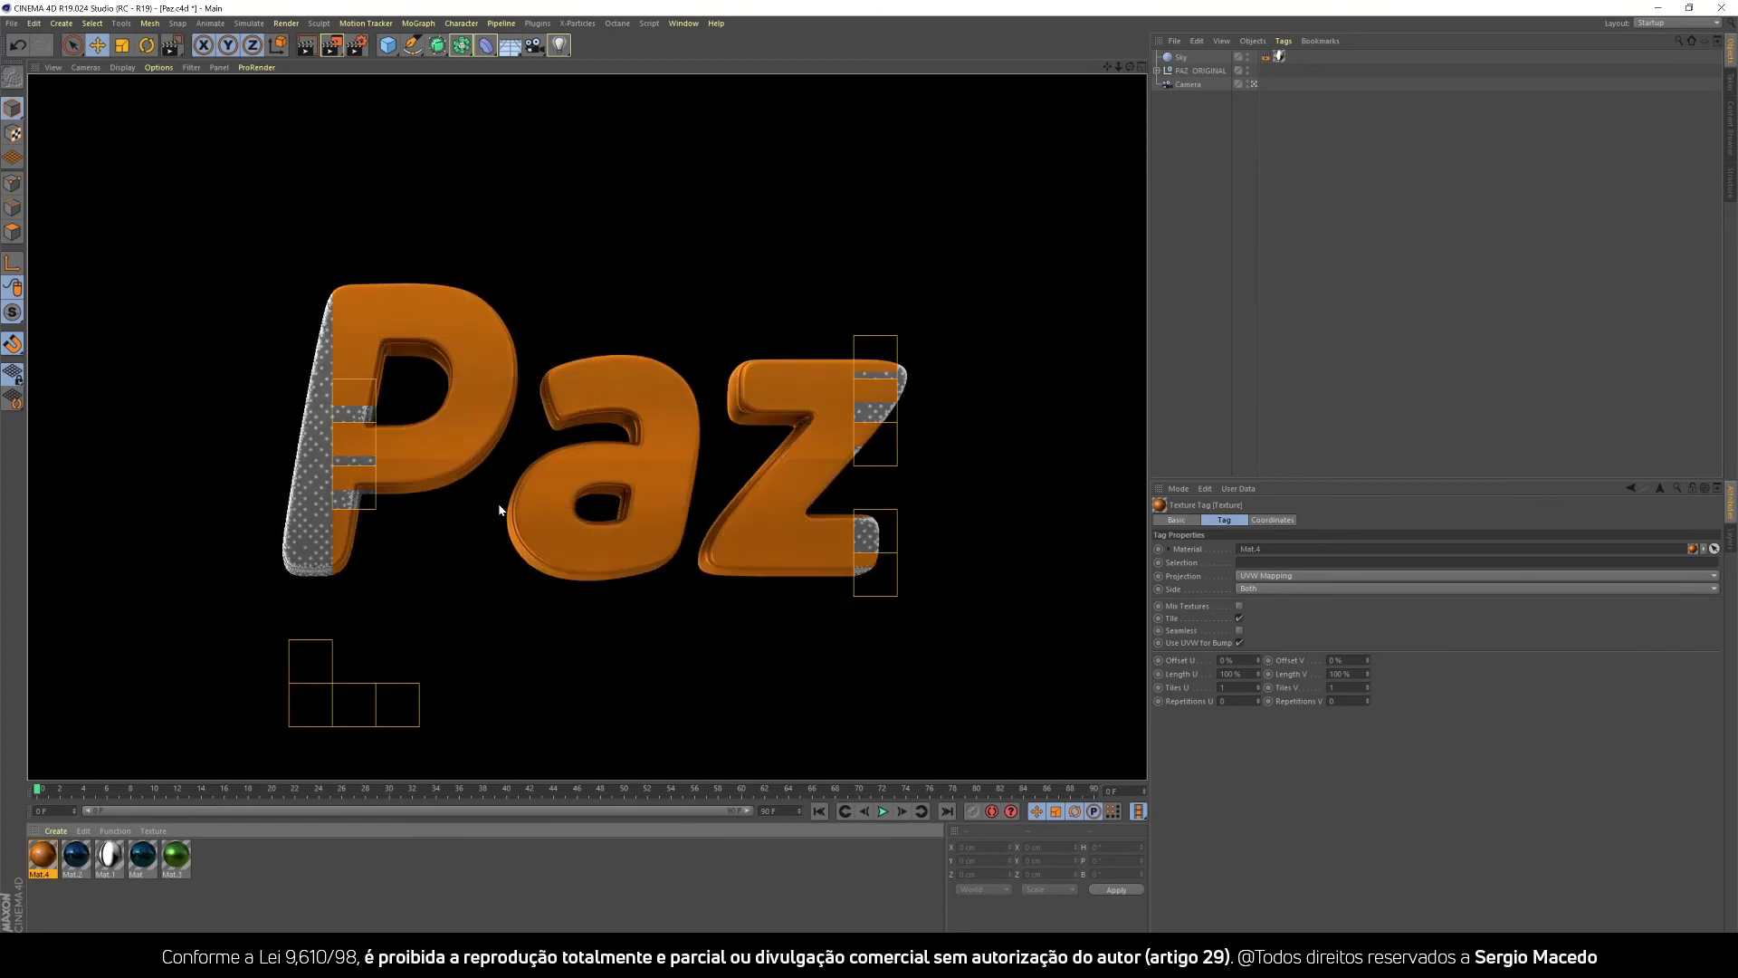
click(621, 509)
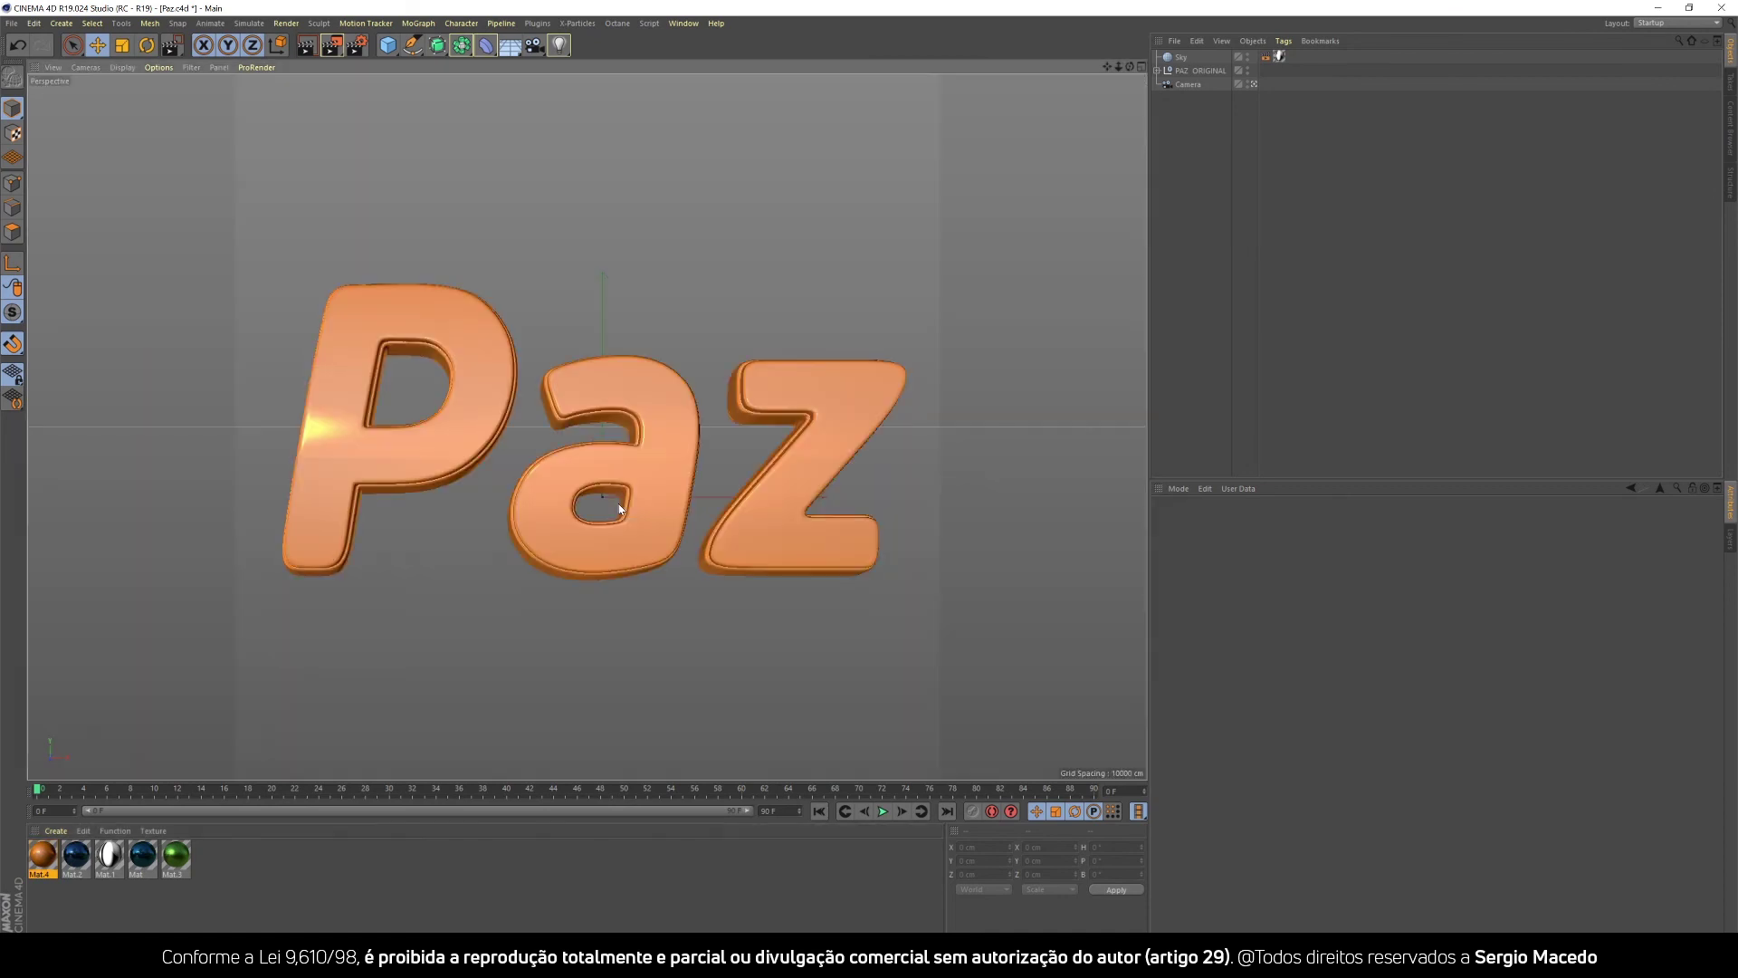